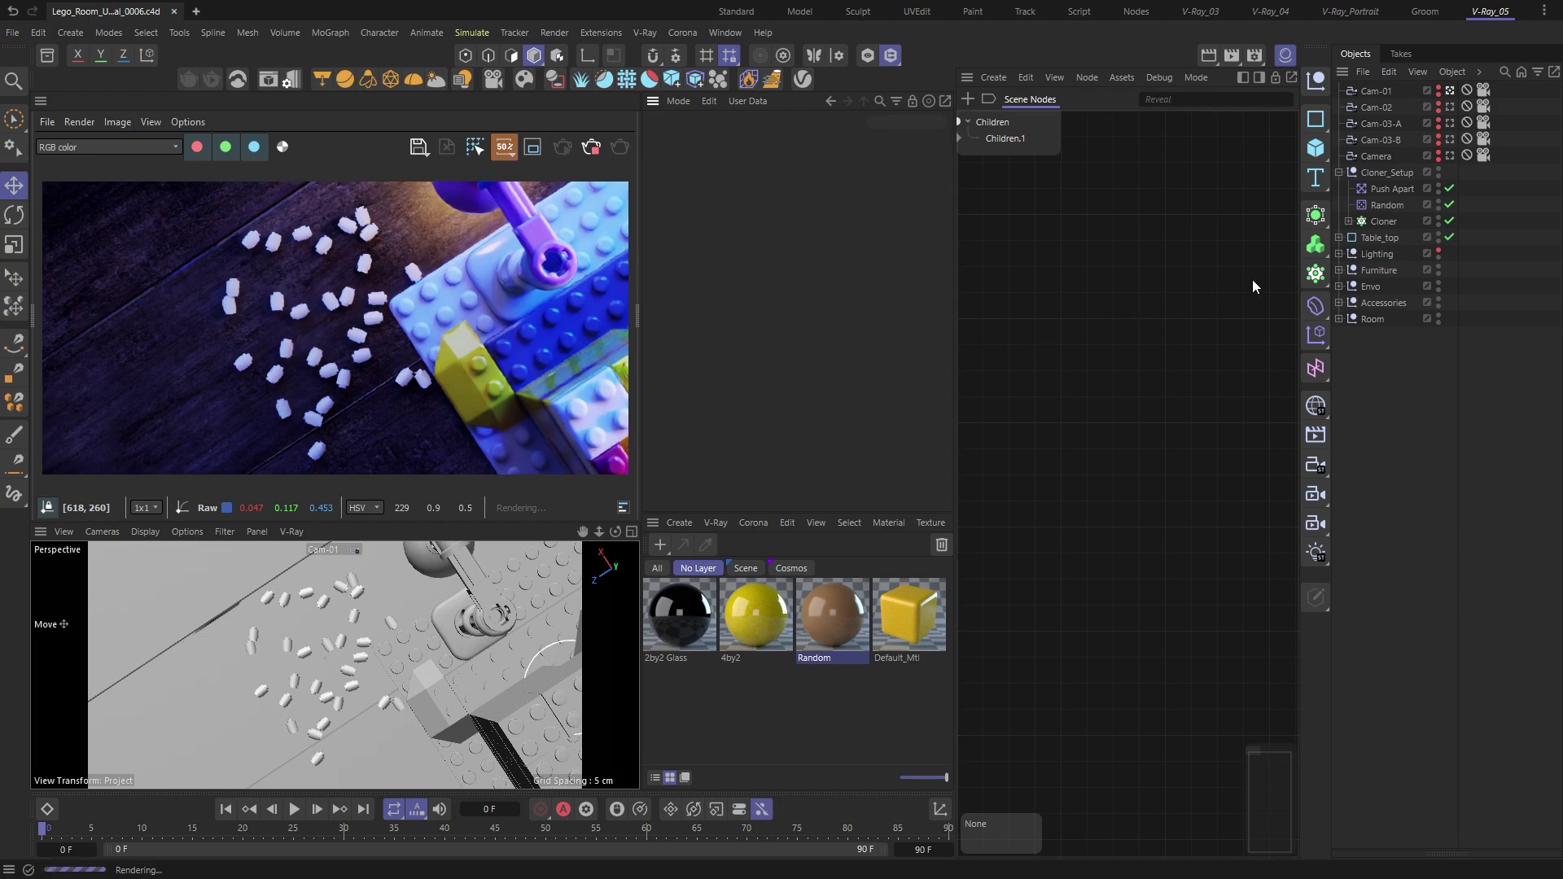
Step: Add a Shader effector to the Cloner and place it inside the Cloner_Setup group
{"action": "left_click", "coordinate": [1385, 222]}
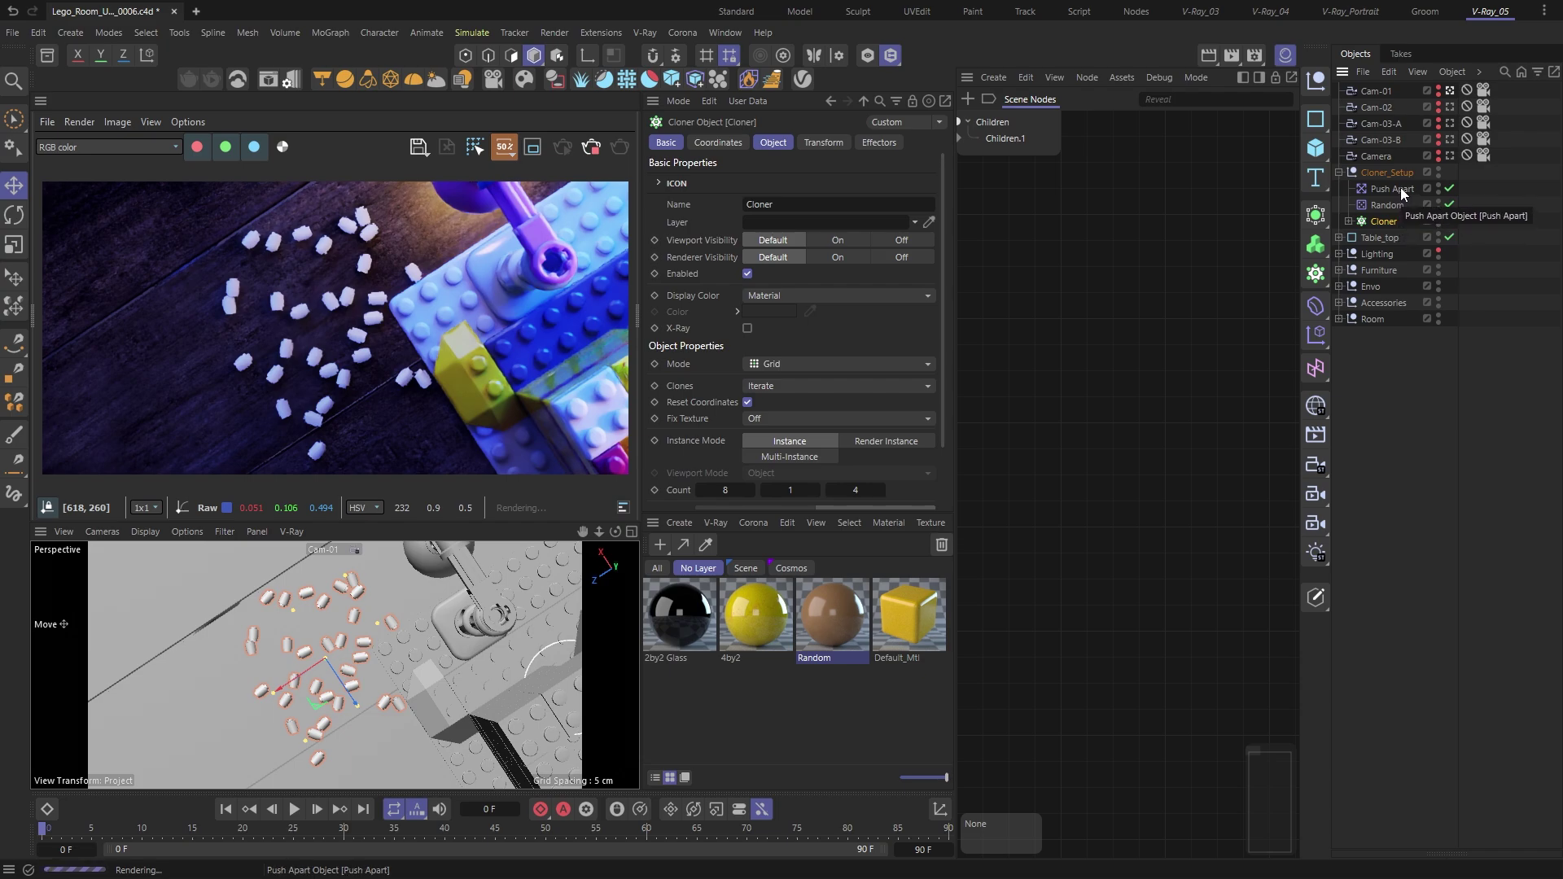
{"action": "left_click", "coordinate": [1322, 331]}
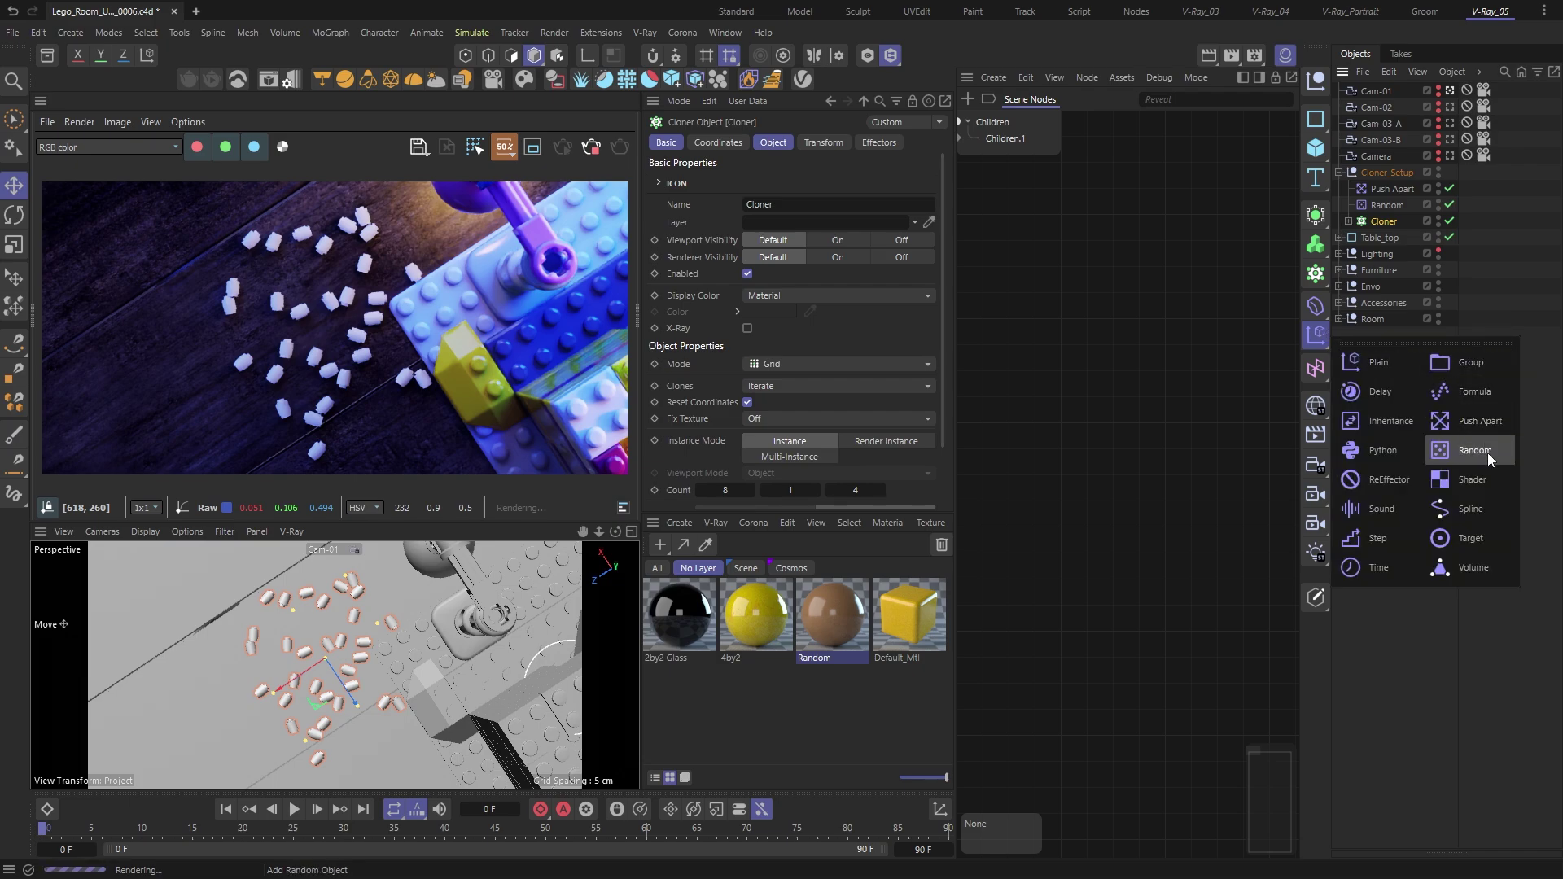
{"action": "left_click", "coordinate": [1483, 477]}
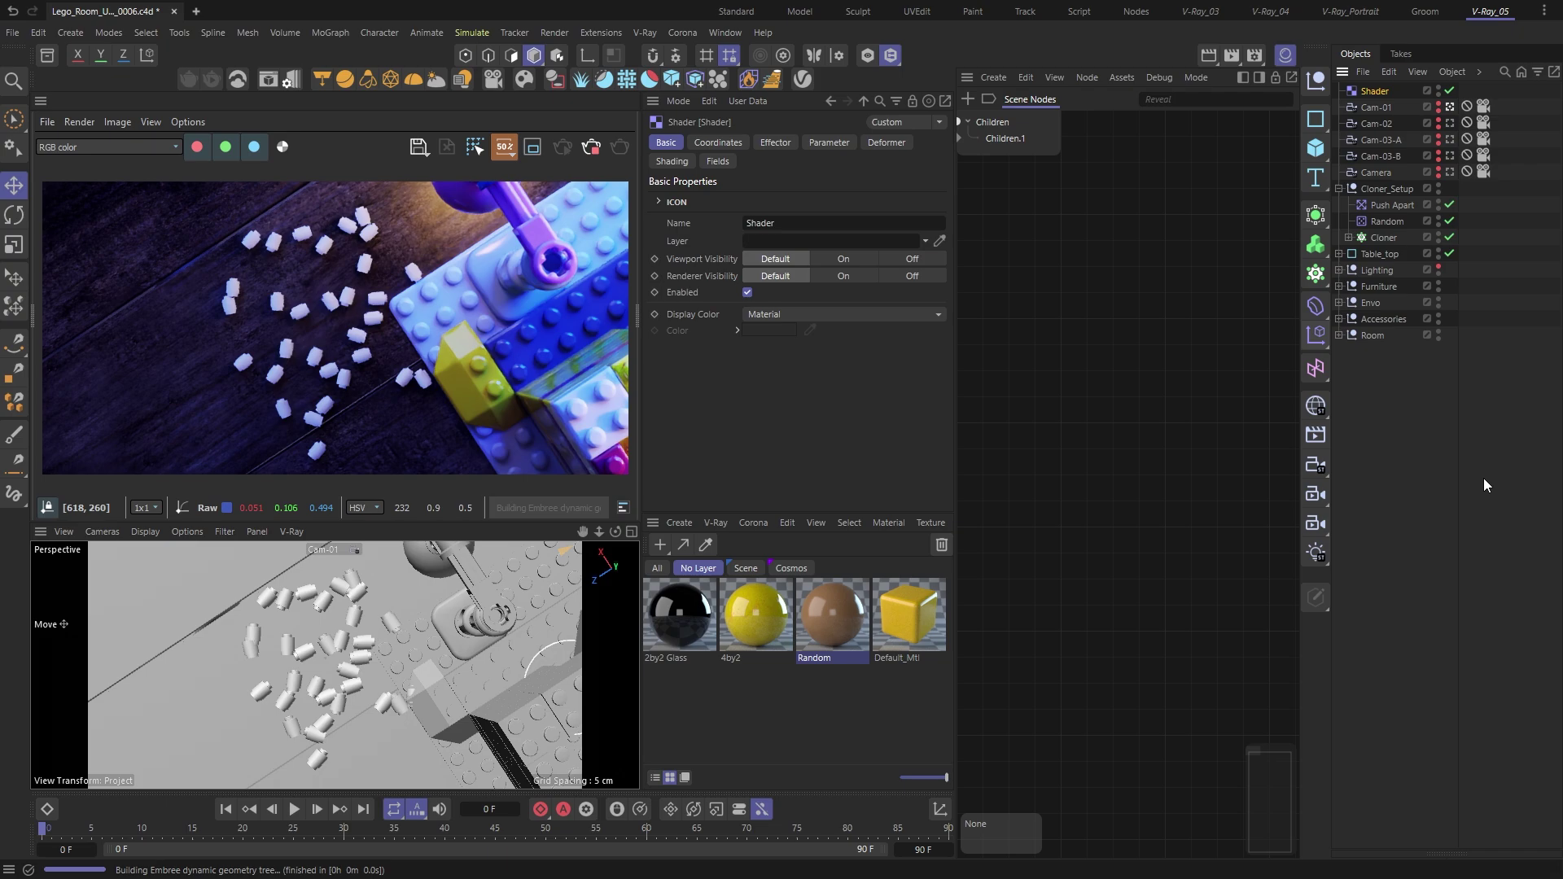
{"action": "left_click_drag", "start_coordinate": [1371, 93], "coordinate": [1386, 187]}
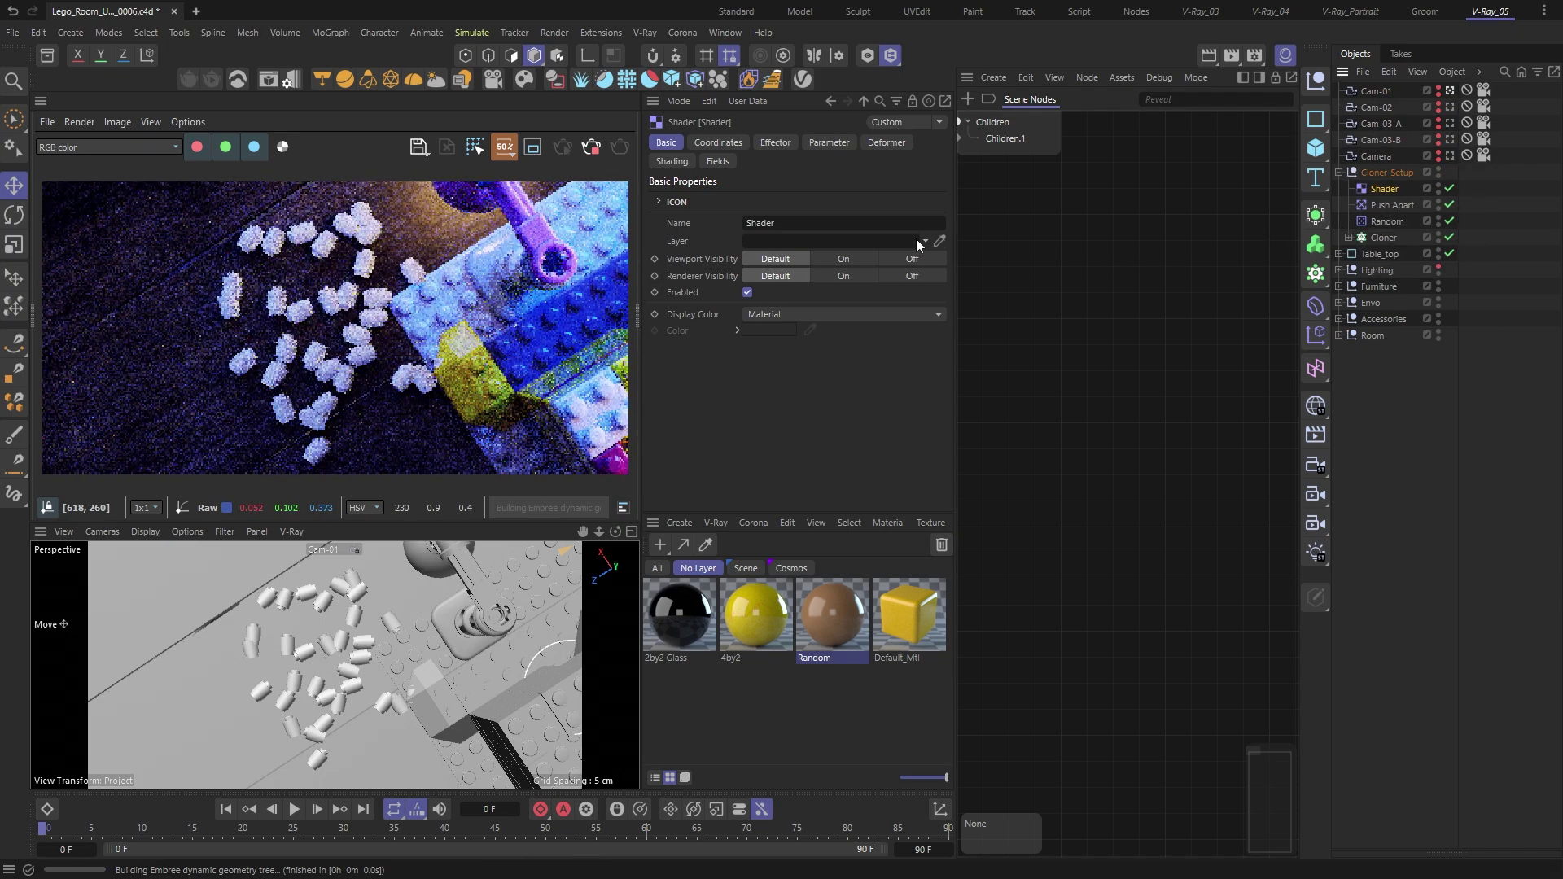
Step: Set the Shader effector's Color Mode parameter to Fields Color
{"action": "left_click", "coordinate": [785, 143]}
{"action": "left_click", "coordinate": [814, 144]}
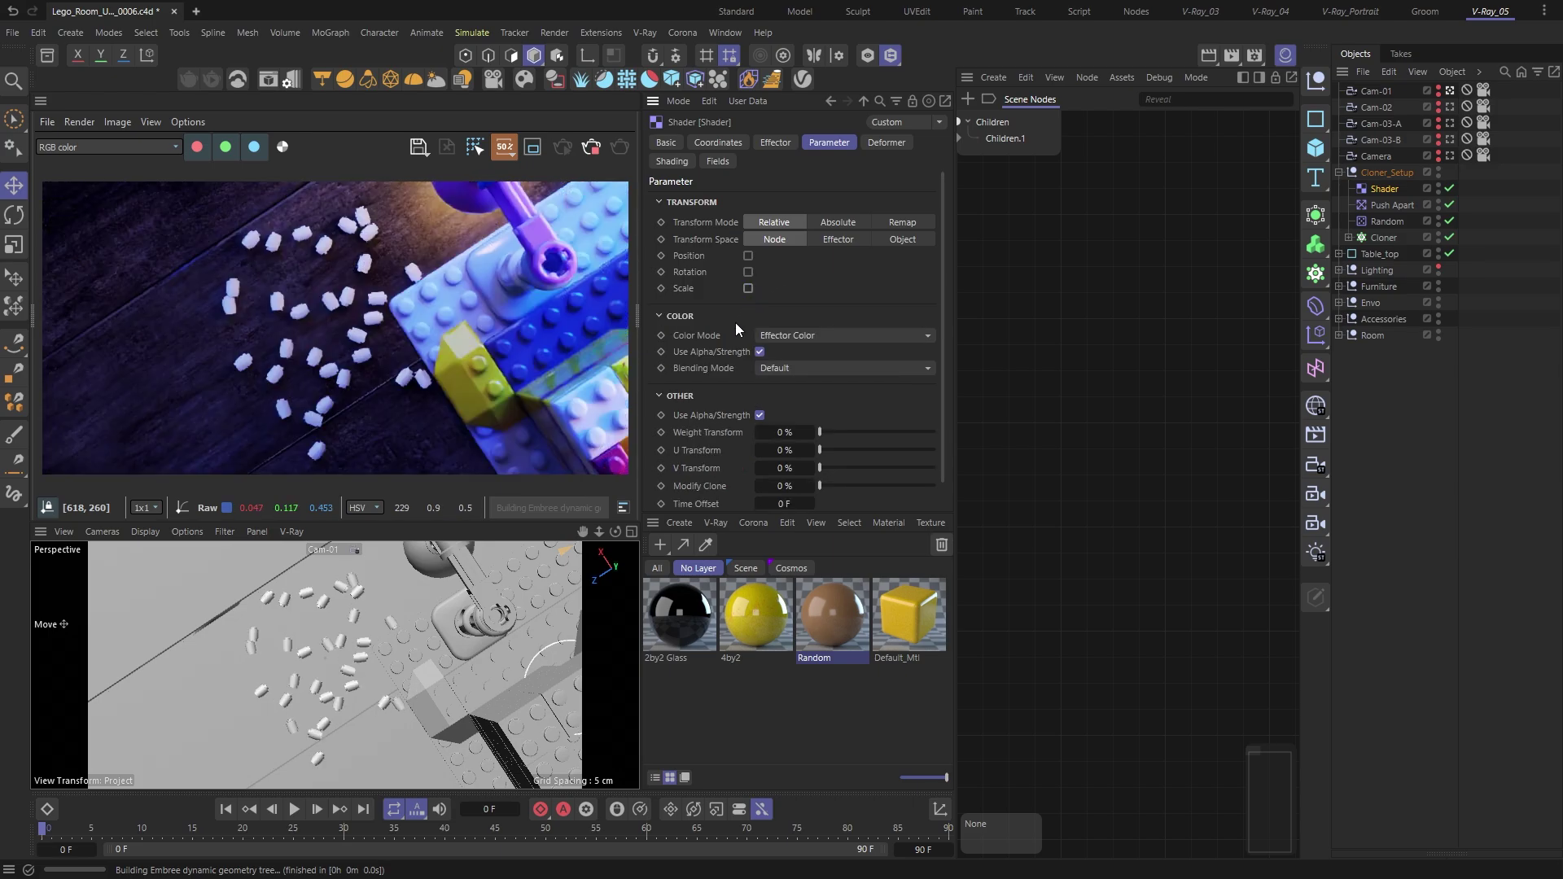
{"action": "left_click", "coordinate": [783, 337]}
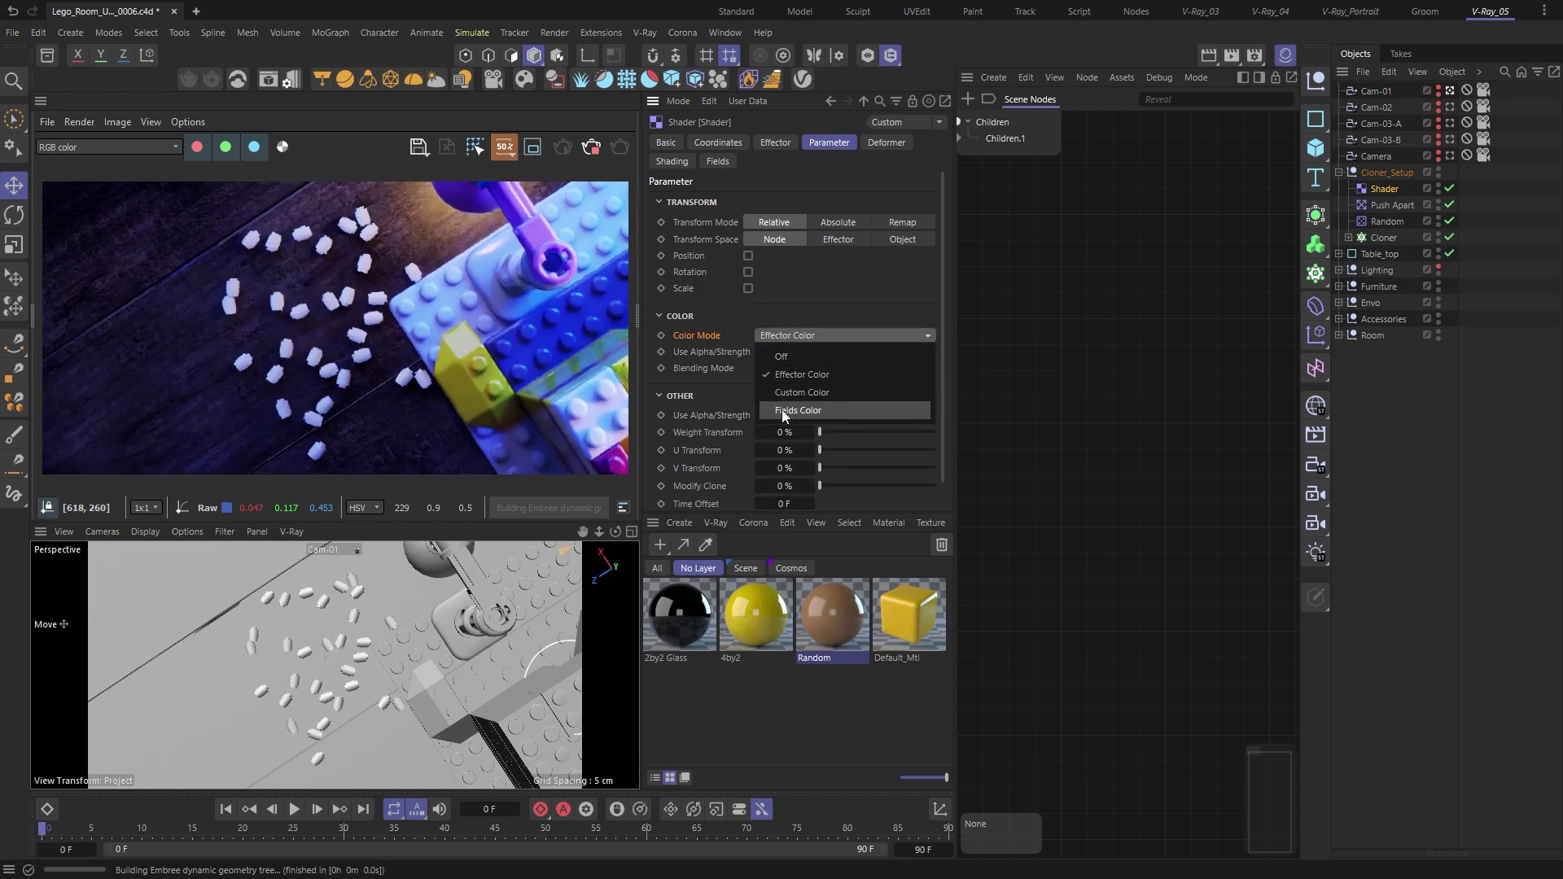
{"action": "left_click", "coordinate": [829, 409]}
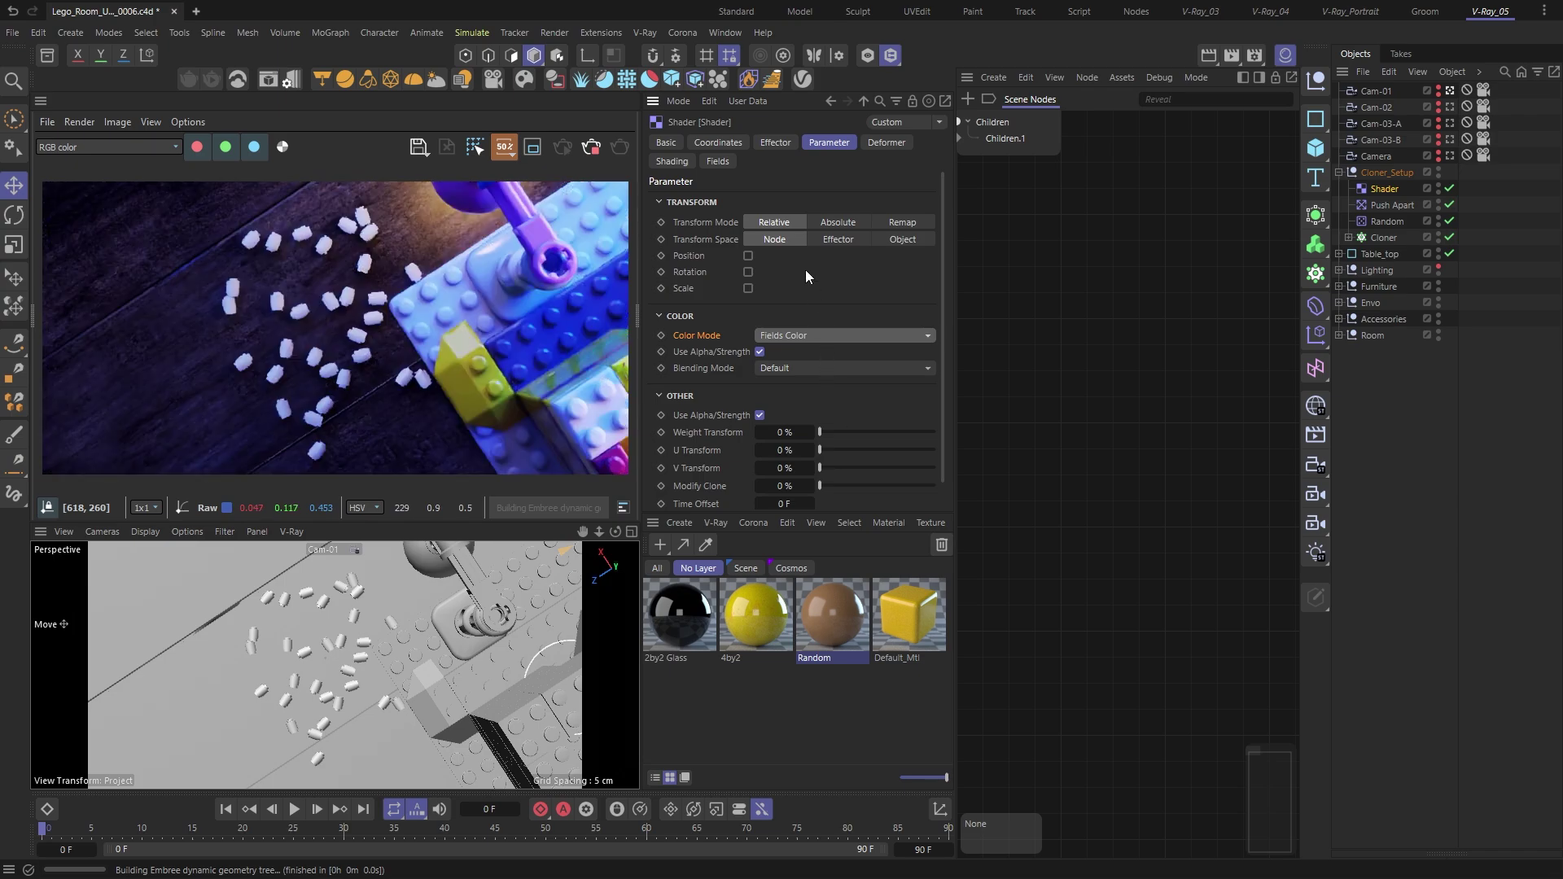
Step: Add a Random Field to the Shader effector and enable the field's color channel
{"action": "left_click", "coordinate": [720, 162]}
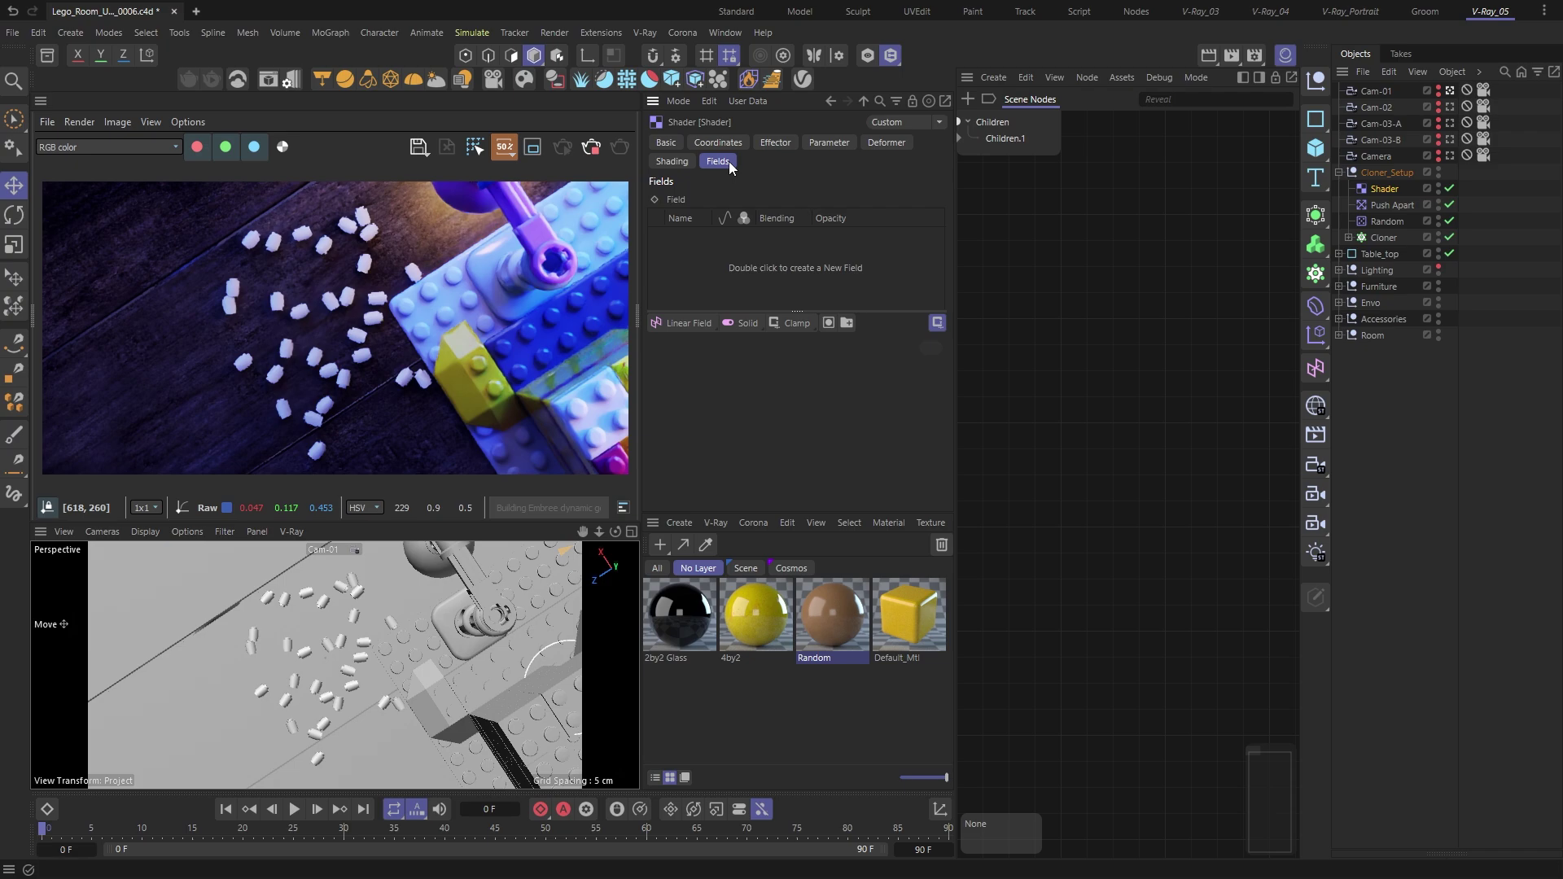
{"action": "left_click", "coordinate": [675, 323]}
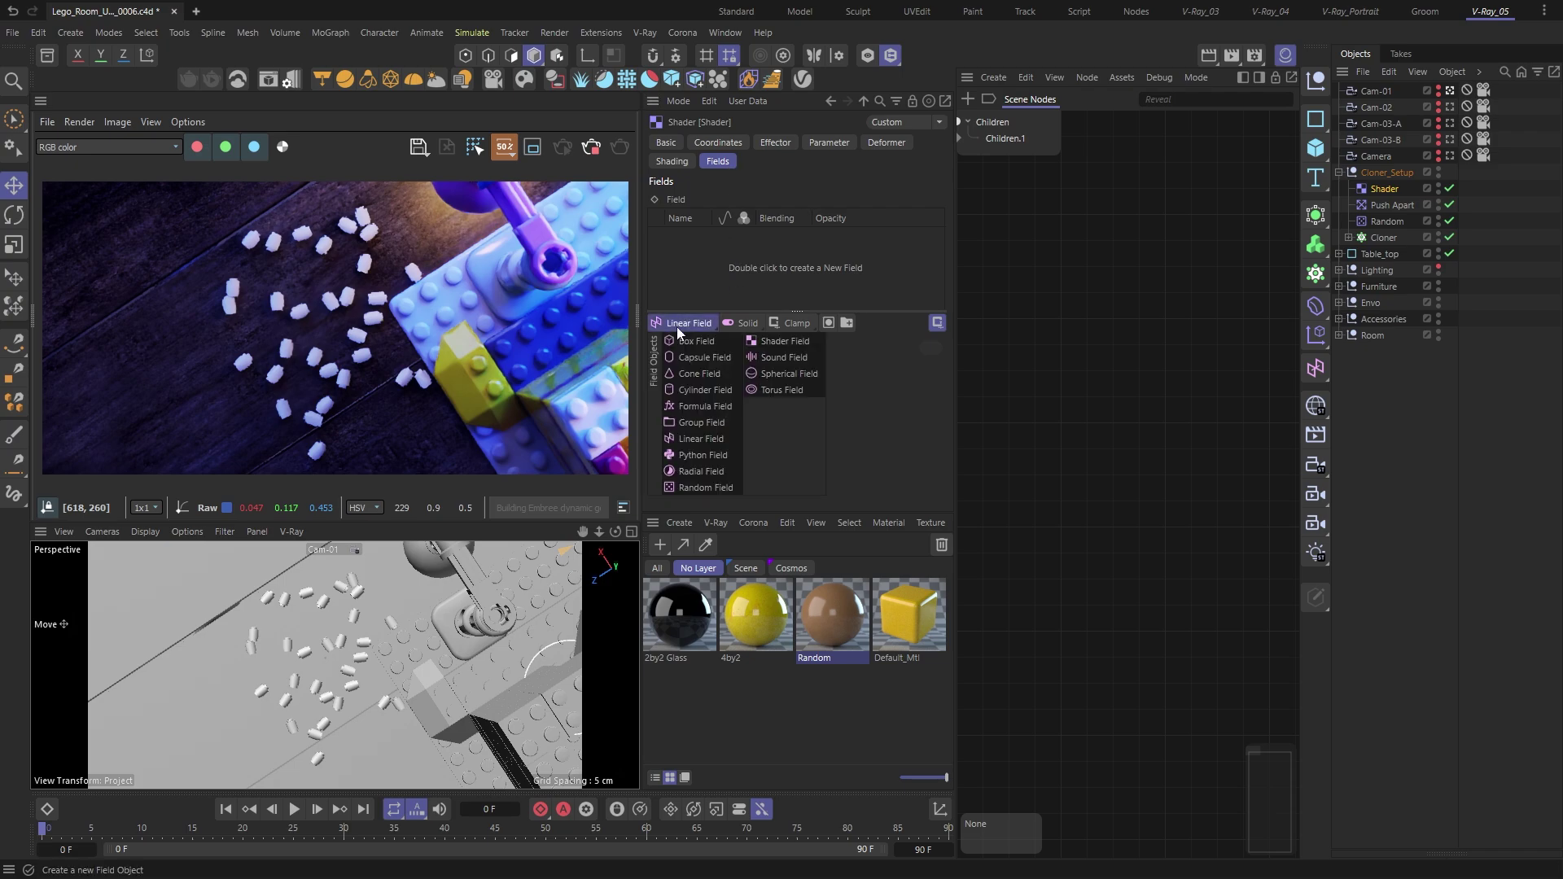
{"action": "left_click", "coordinate": [706, 487]}
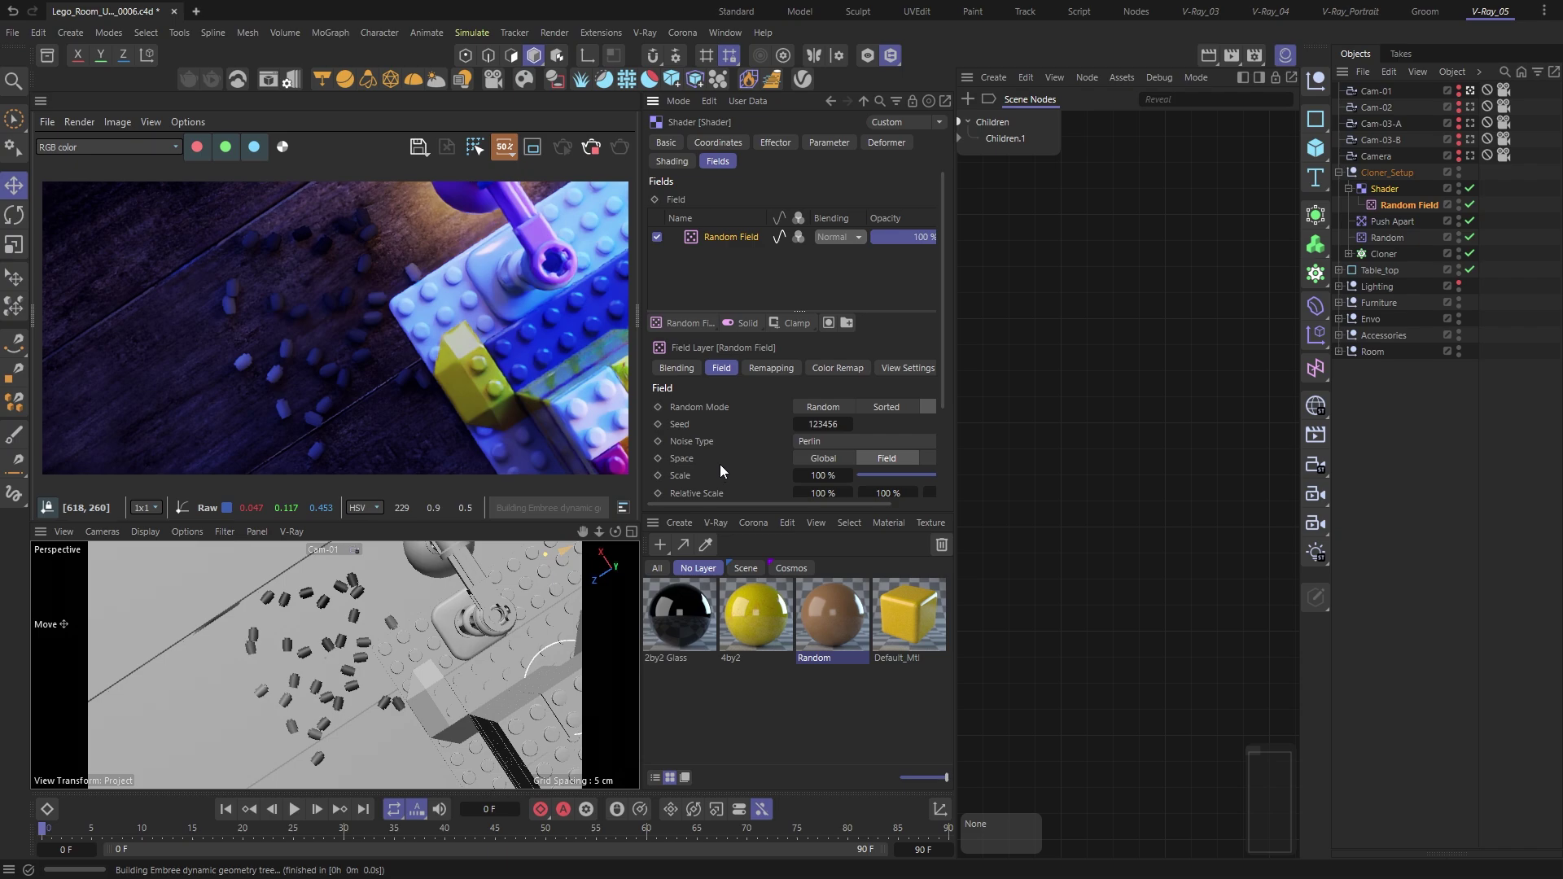
{"action": "left_click", "coordinate": [799, 237]}
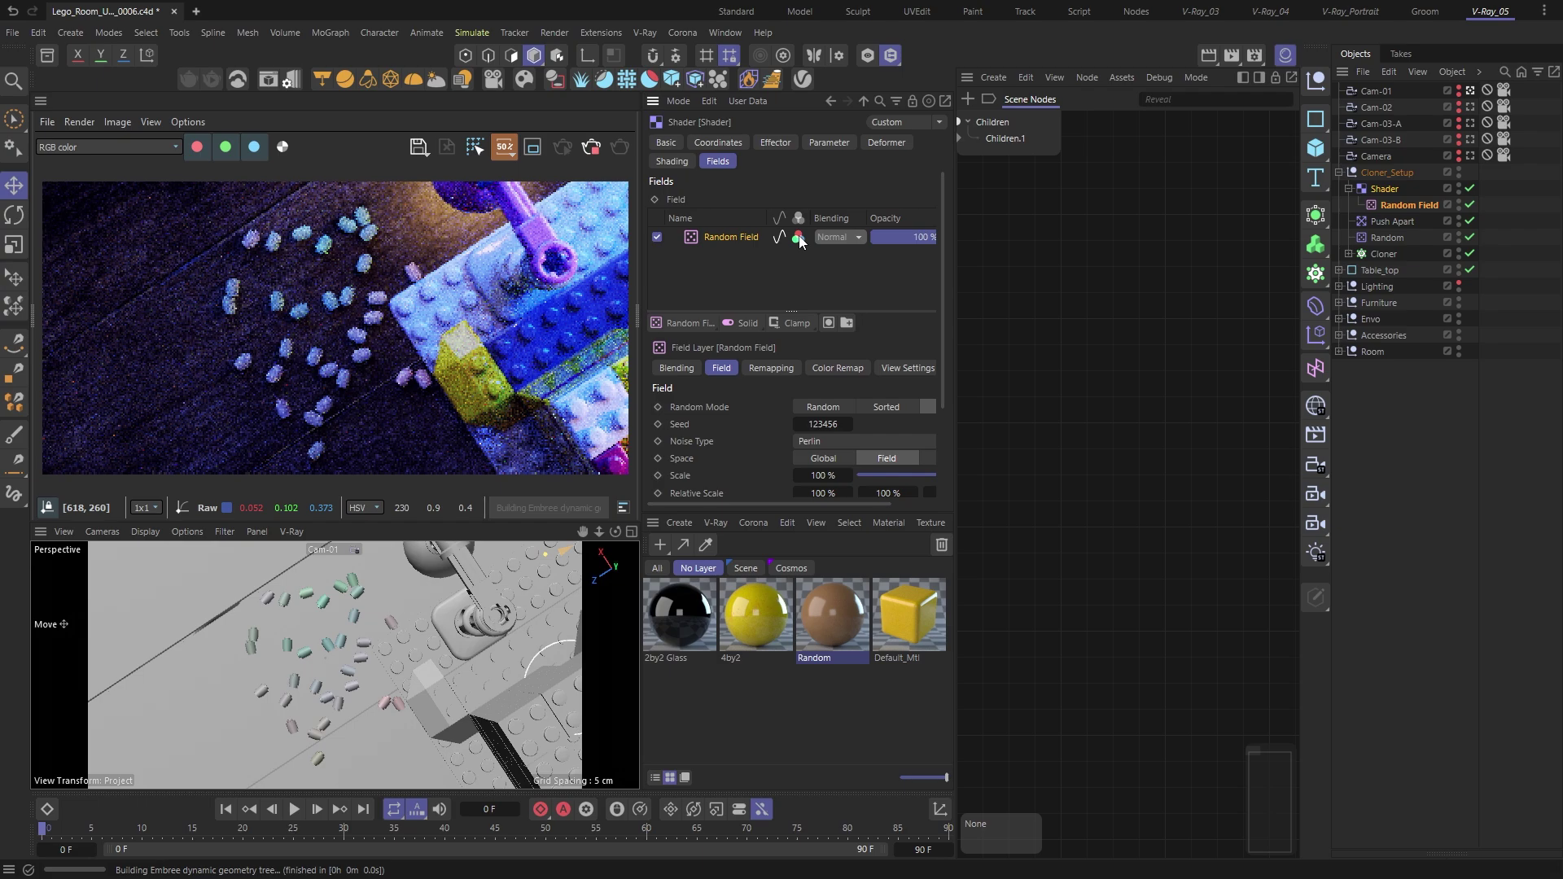
Step: Set the Random Field's color remap mode to Gradient and load the Full Colors gradient preset
{"action": "left_click", "coordinate": [835, 367]}
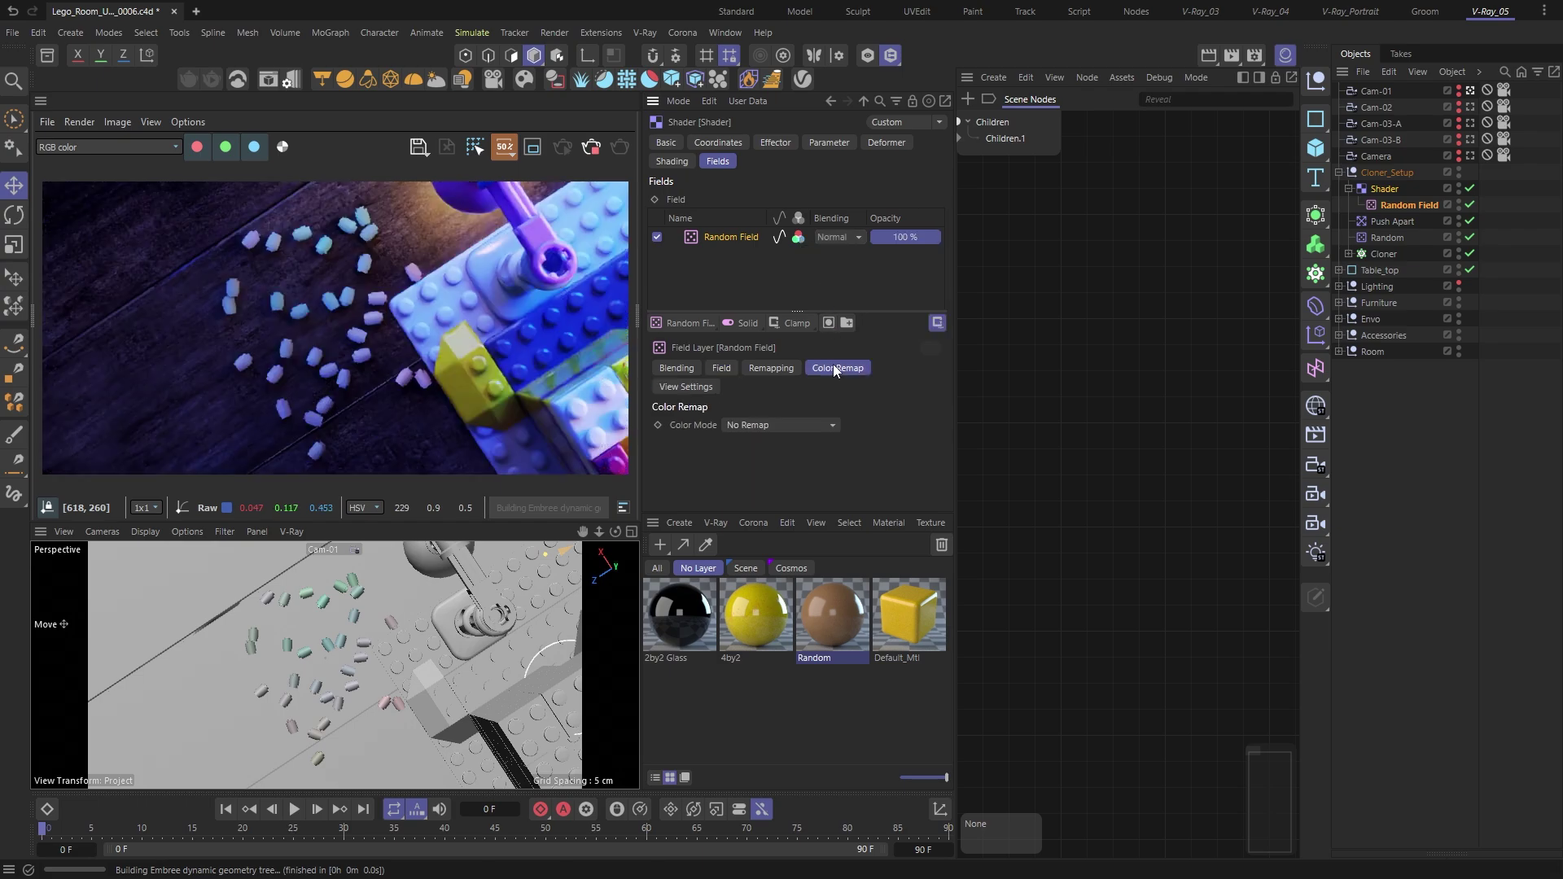
{"action": "left_click", "coordinate": [829, 423]}
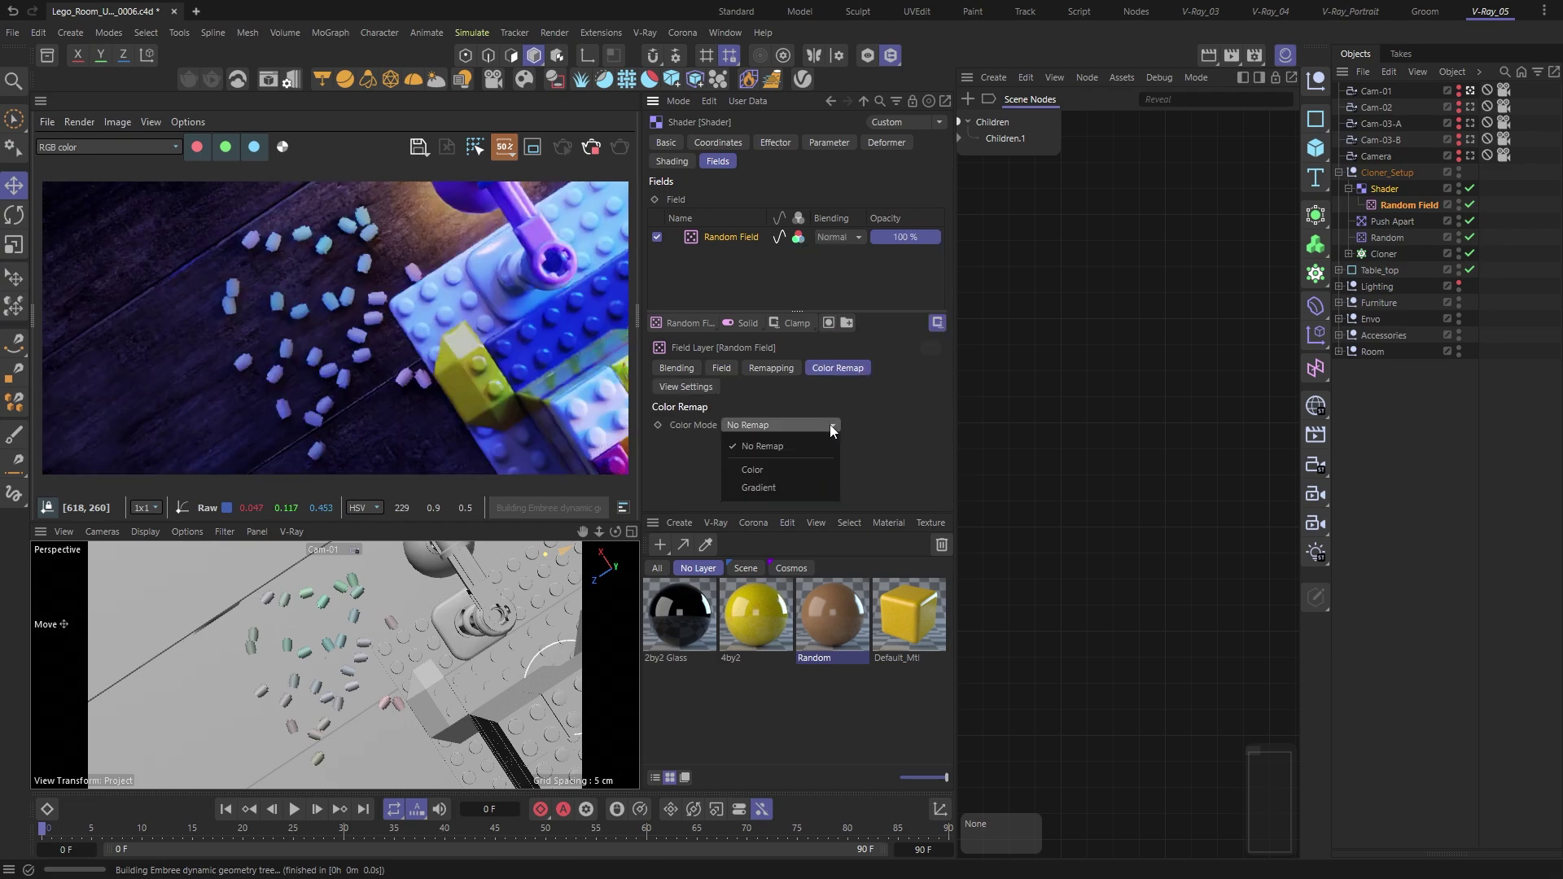
{"action": "left_click", "coordinate": [827, 483]}
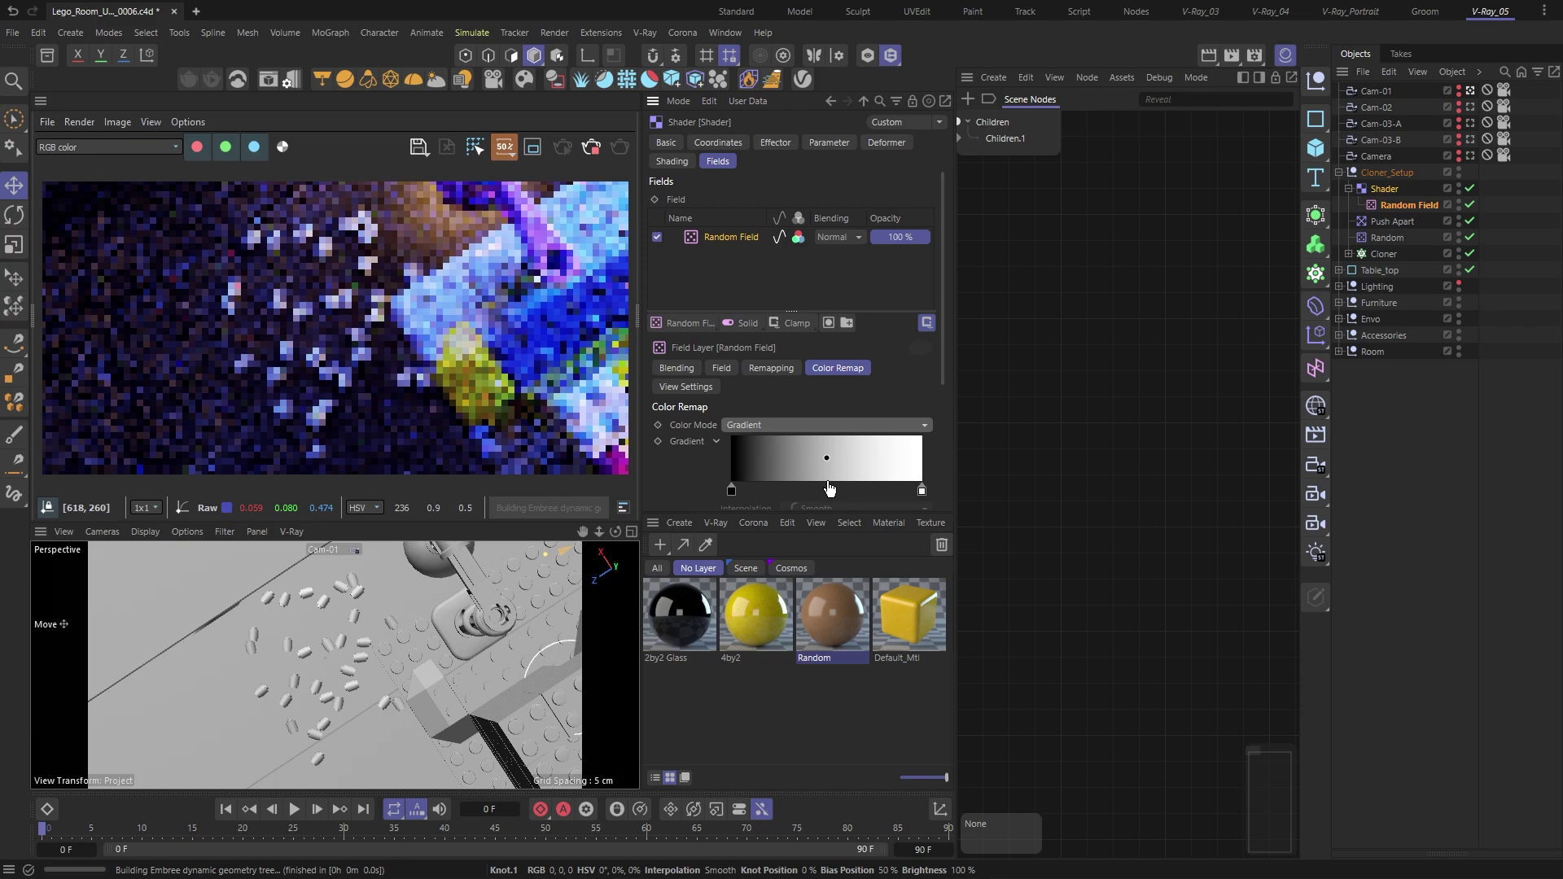
{"action": "left_click_drag", "start_coordinate": [941, 346], "coordinate": [940, 479]}
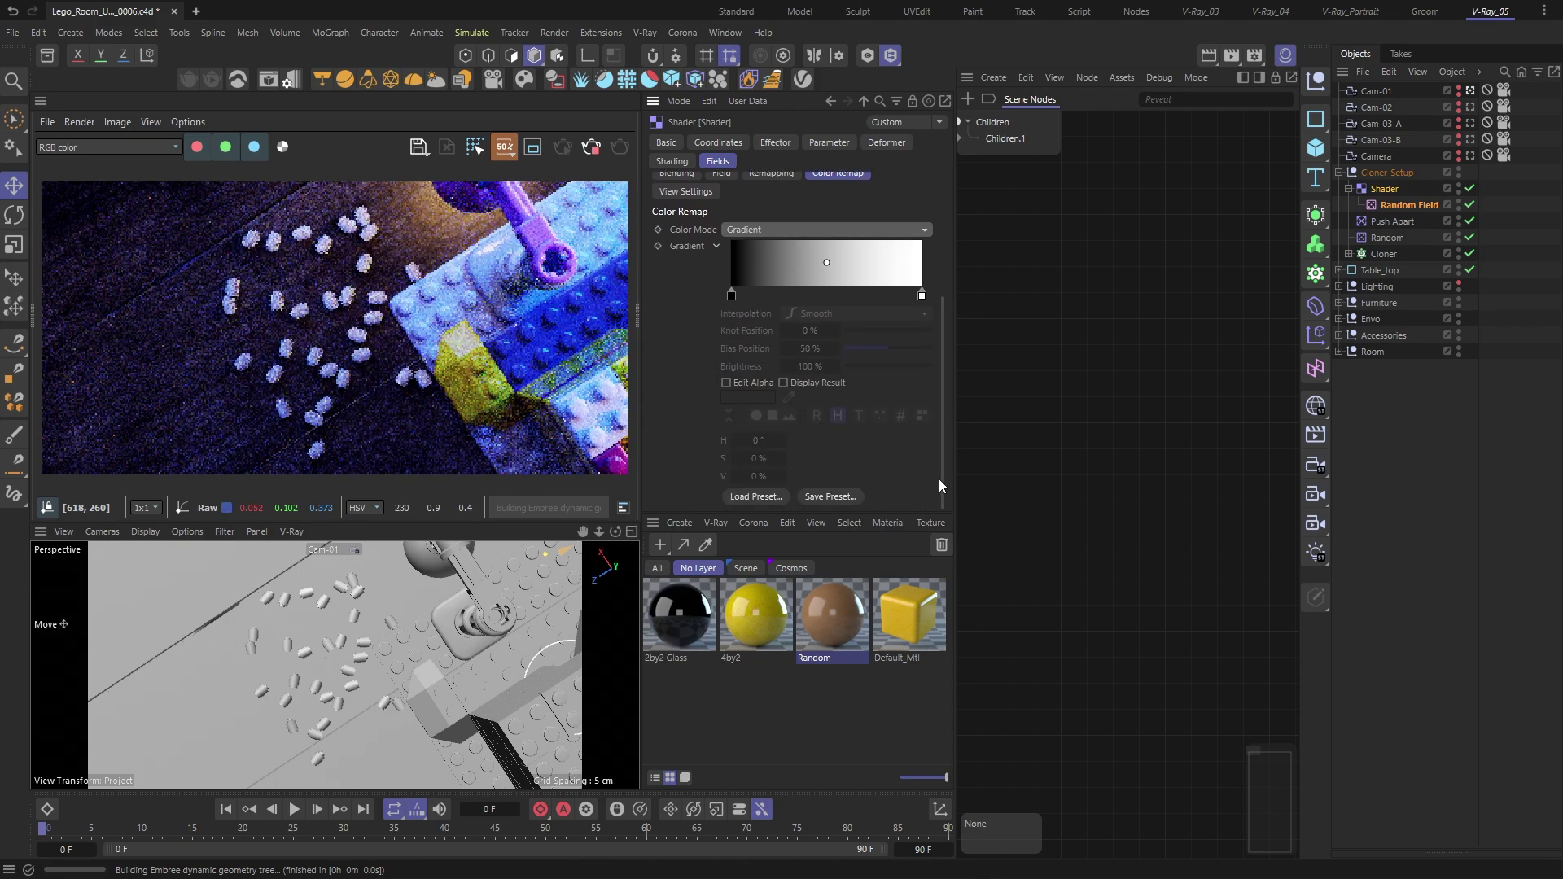
{"action": "left_click", "coordinate": [766, 495]}
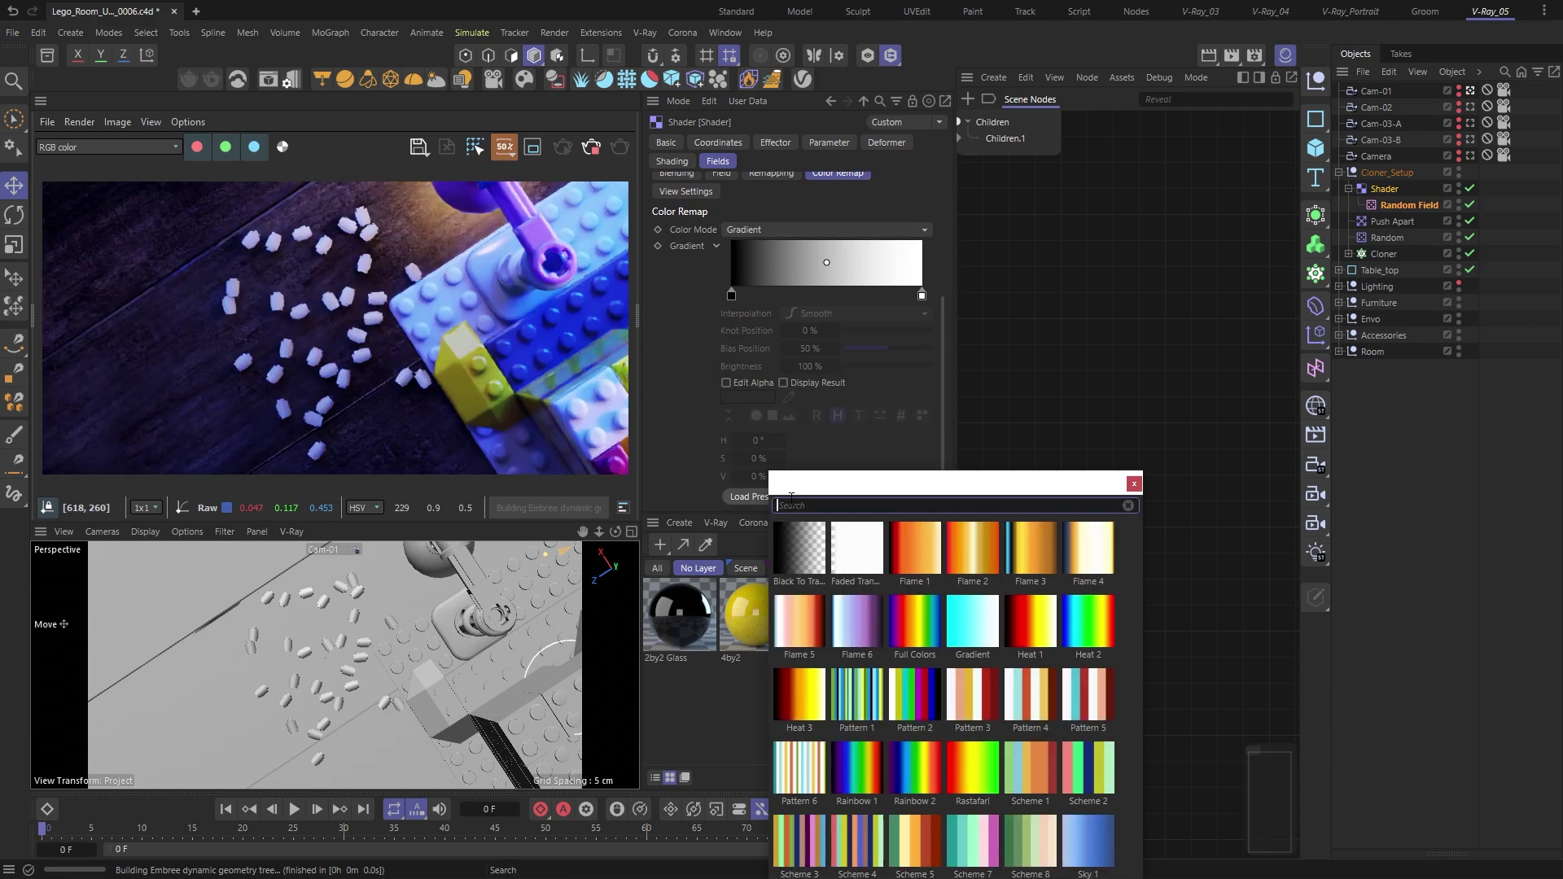
{"action": "double_click", "coordinate": [900, 621]}
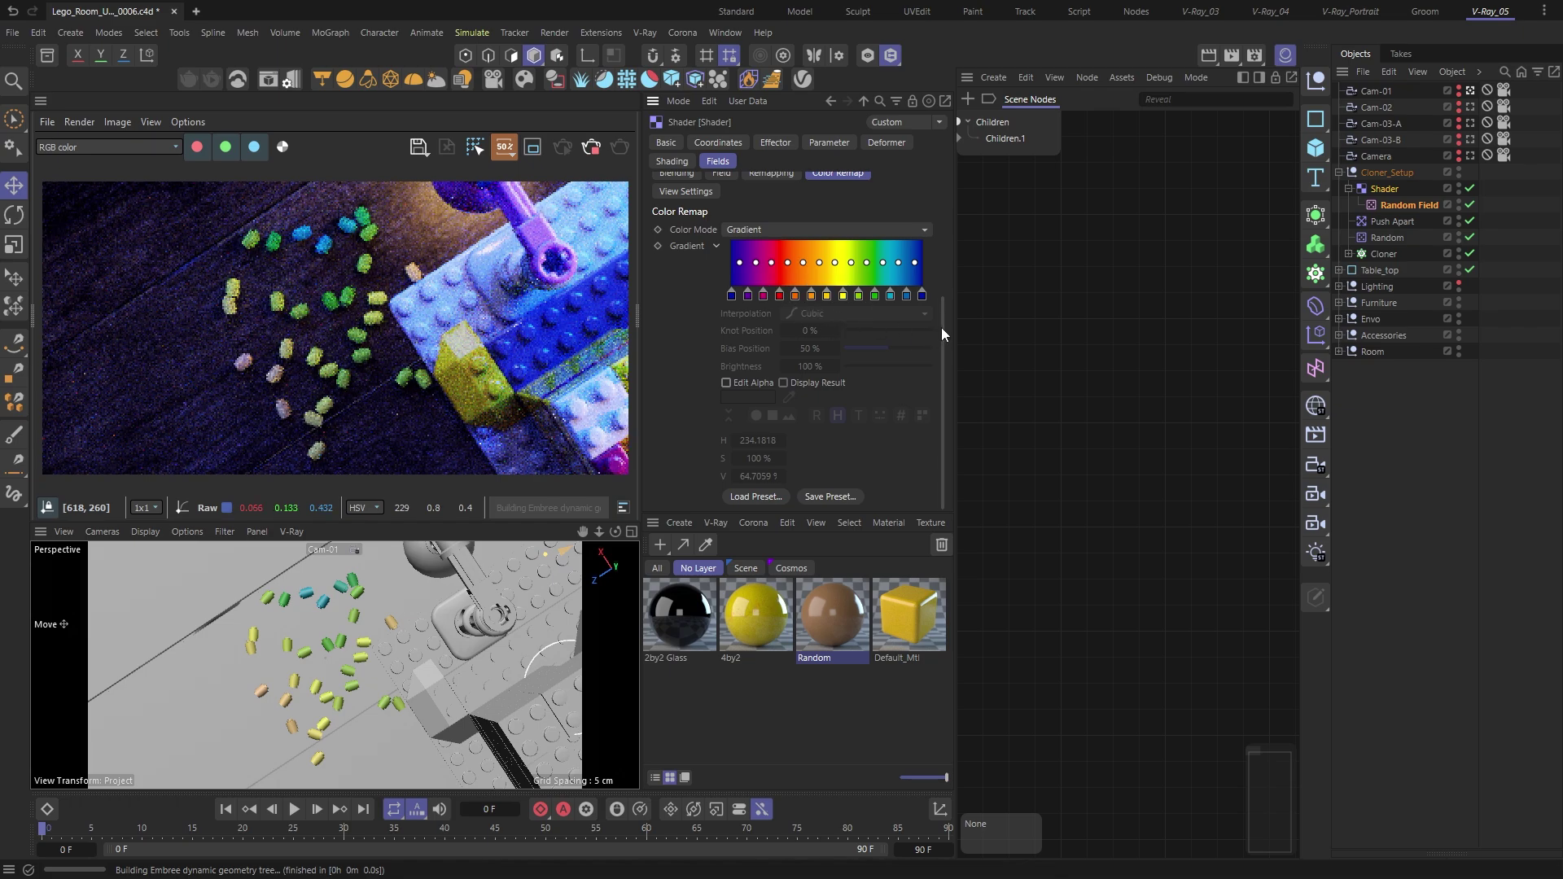
Step: Set the Random Field's seed to 123461 to redistribute the clone colors
{"action": "left_click_drag", "start_coordinate": [942, 334], "coordinate": [949, 223]}
{"action": "left_click", "coordinate": [733, 336]}
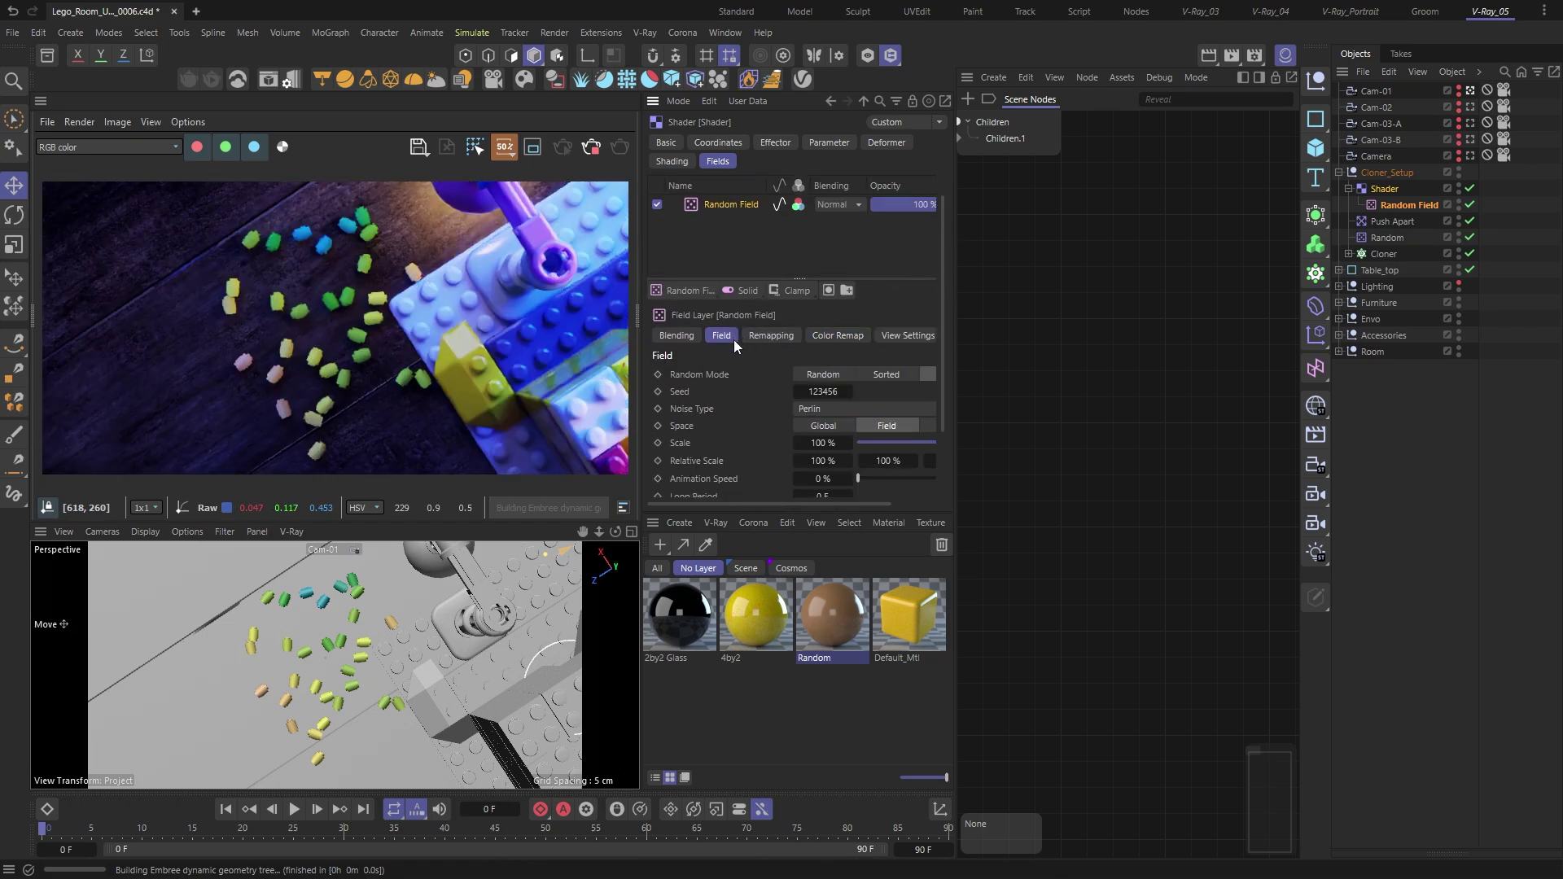
{"action": "left_click_drag", "start_coordinate": [852, 389], "coordinate": [848, 391]}
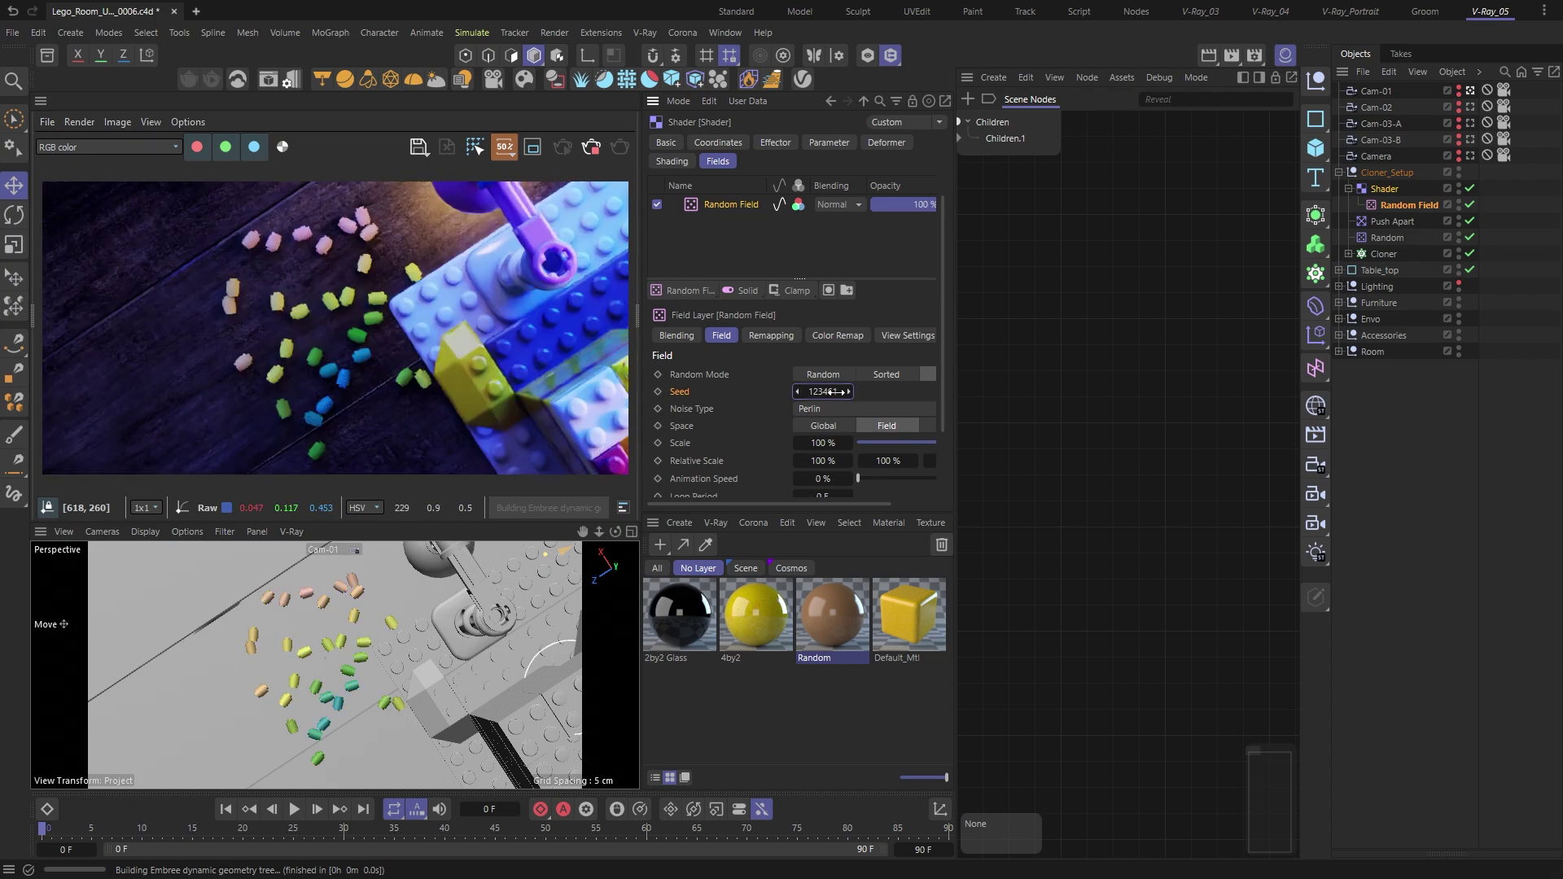
Step: Limit the interactive render to a region enclosing the scattered clones
{"action": "left_click", "coordinate": [533, 147]}
{"action": "left_click_drag", "start_coordinate": [222, 199], "coordinate": [432, 470]}
Step: Create a V-Ray node material named Cloner and assign it to the Cloner object
{"action": "left_click", "coordinate": [711, 523]}
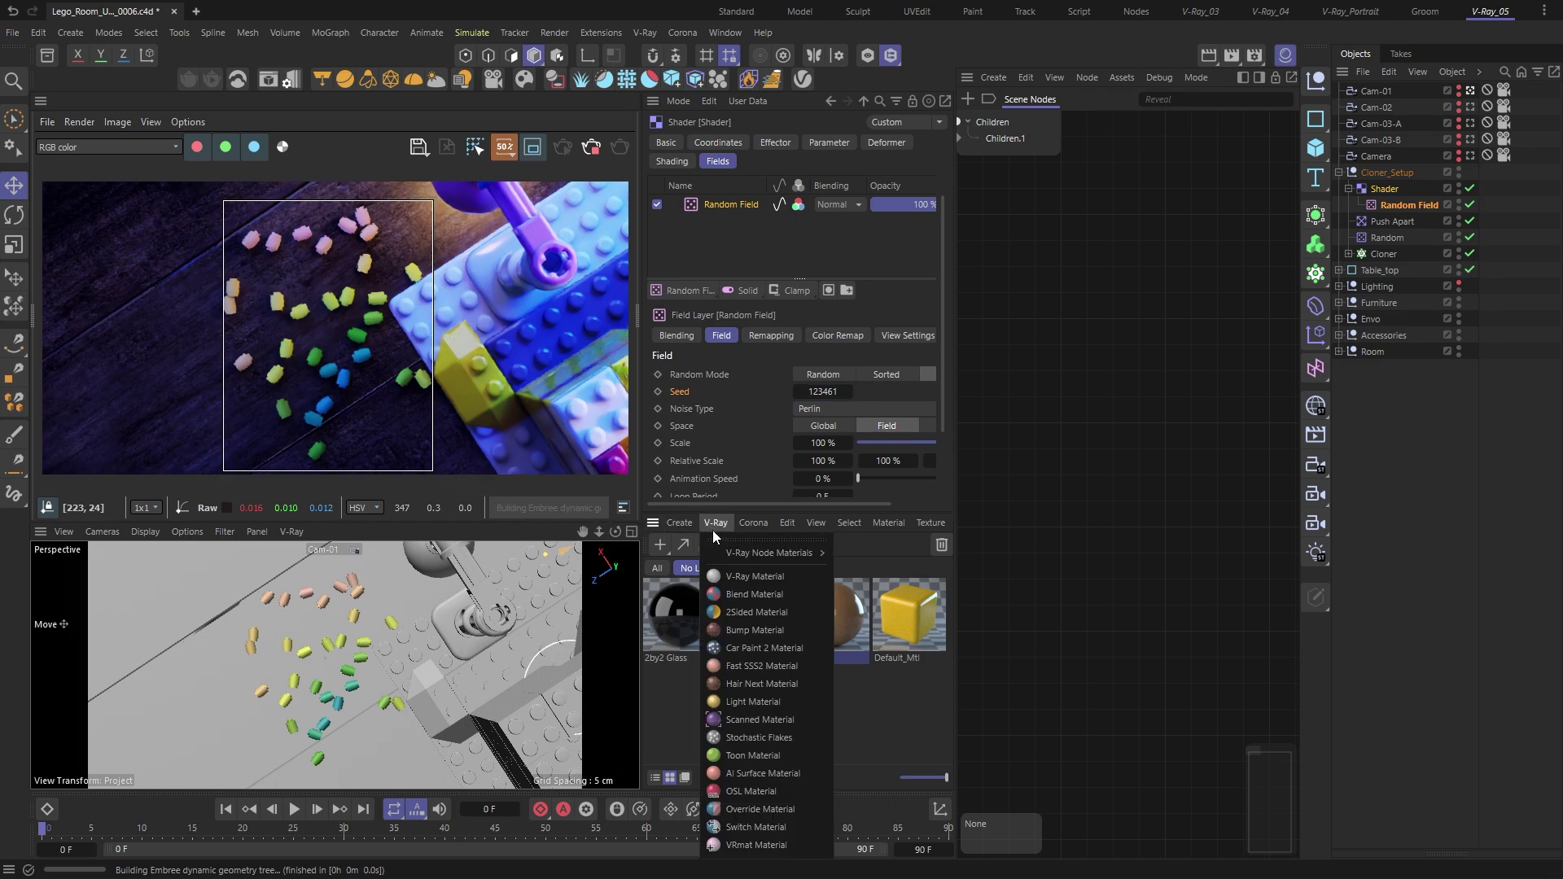
{"action": "mouse_move", "coordinate": [728, 550]}
{"action": "left_click", "coordinate": [869, 564]}
{"action": "double_click", "coordinate": [690, 656]}
{"action": "type", "text": "Cloner"}
{"action": "key", "text": "Return"}
{"action": "left_click_drag", "start_coordinate": [679, 643], "coordinate": [1370, 257]}
Step: Add a User Color node and connect its output to the V-Ray Material's diffuse color
{"action": "mouse_move", "coordinate": [1098, 302]}
{"action": "middle_mouse_down"}
{"action": "mouse_move", "coordinate": [1209, 300]}
{"action": "mouse_move", "coordinate": [1266, 273]}
{"action": "mouse_move", "coordinate": [1075, 312]}
{"action": "middle_mouse_up"}
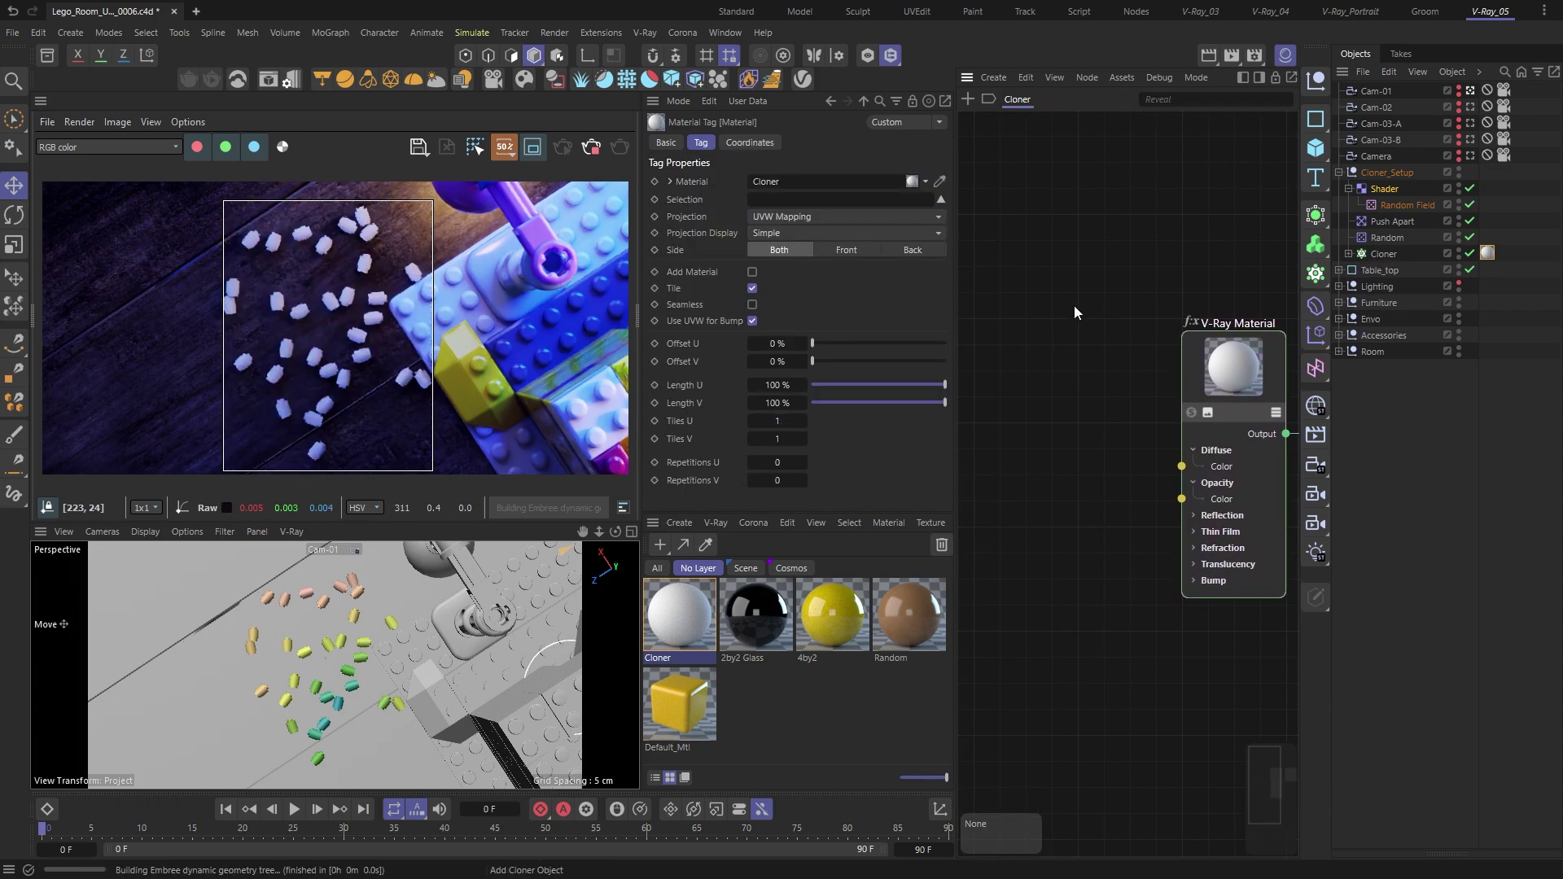
{"action": "double_click", "coordinate": [1020, 246]}
{"action": "type", "text": "user"}
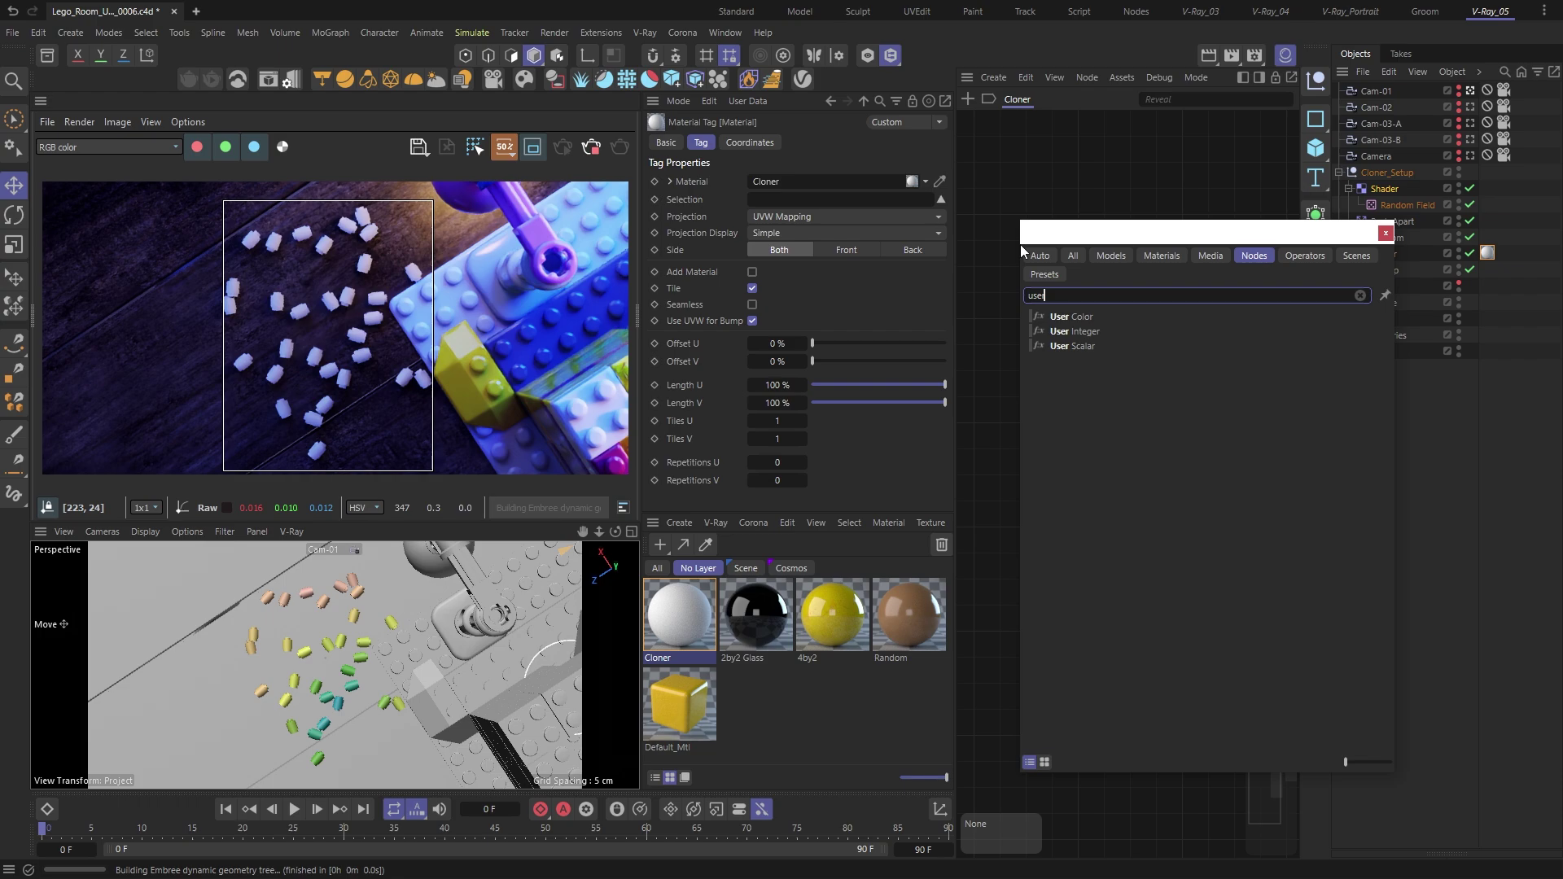
{"action": "left_click", "coordinate": [1074, 317]}
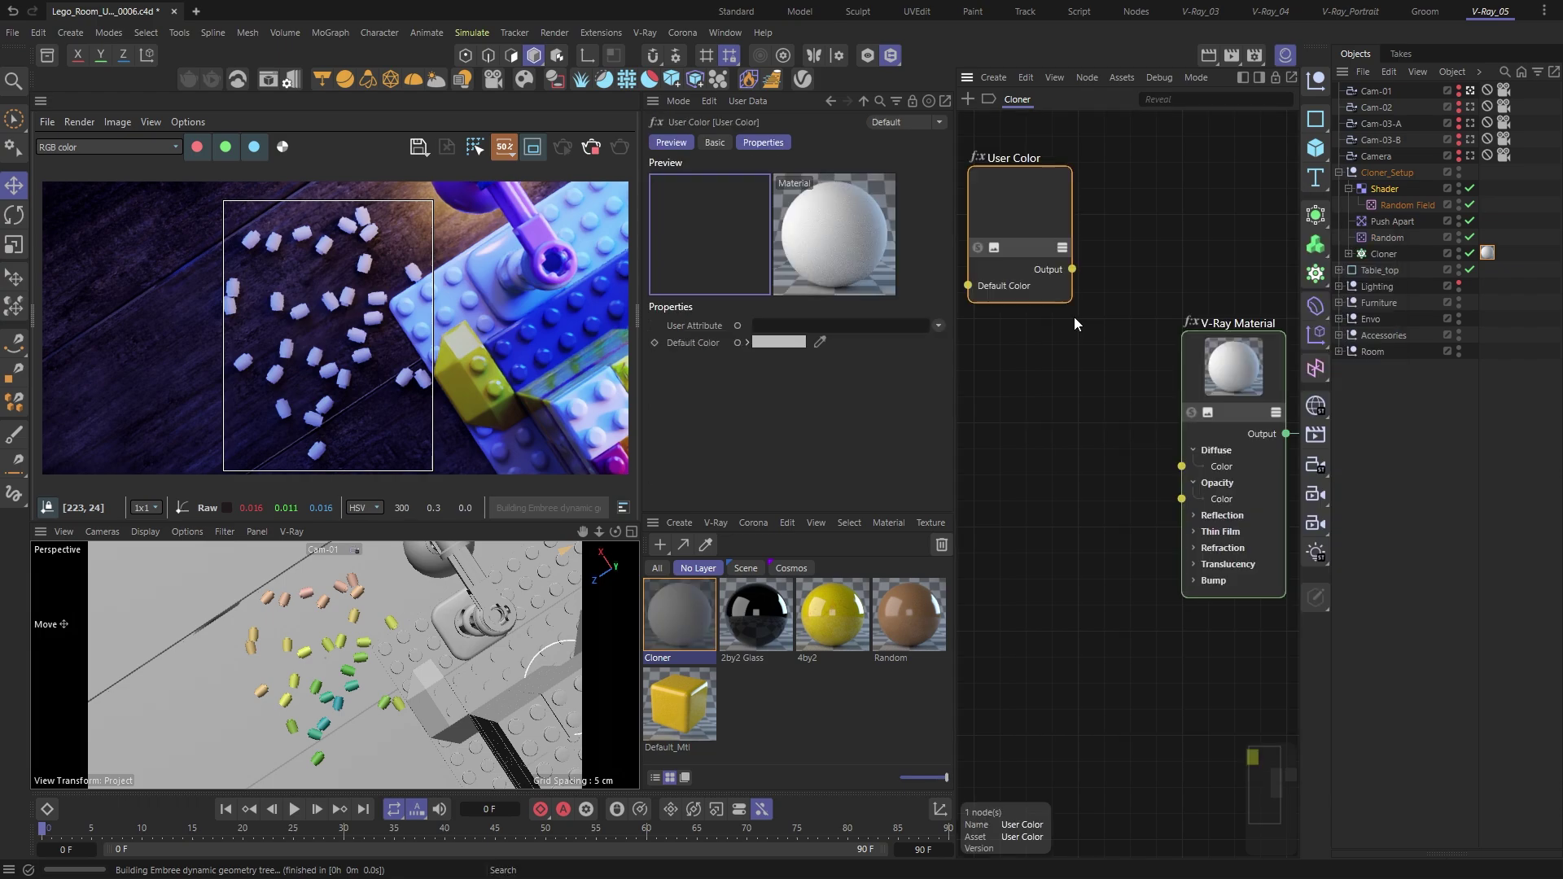
{"action": "left_click_drag", "start_coordinate": [1039, 249], "coordinate": [1182, 467]}
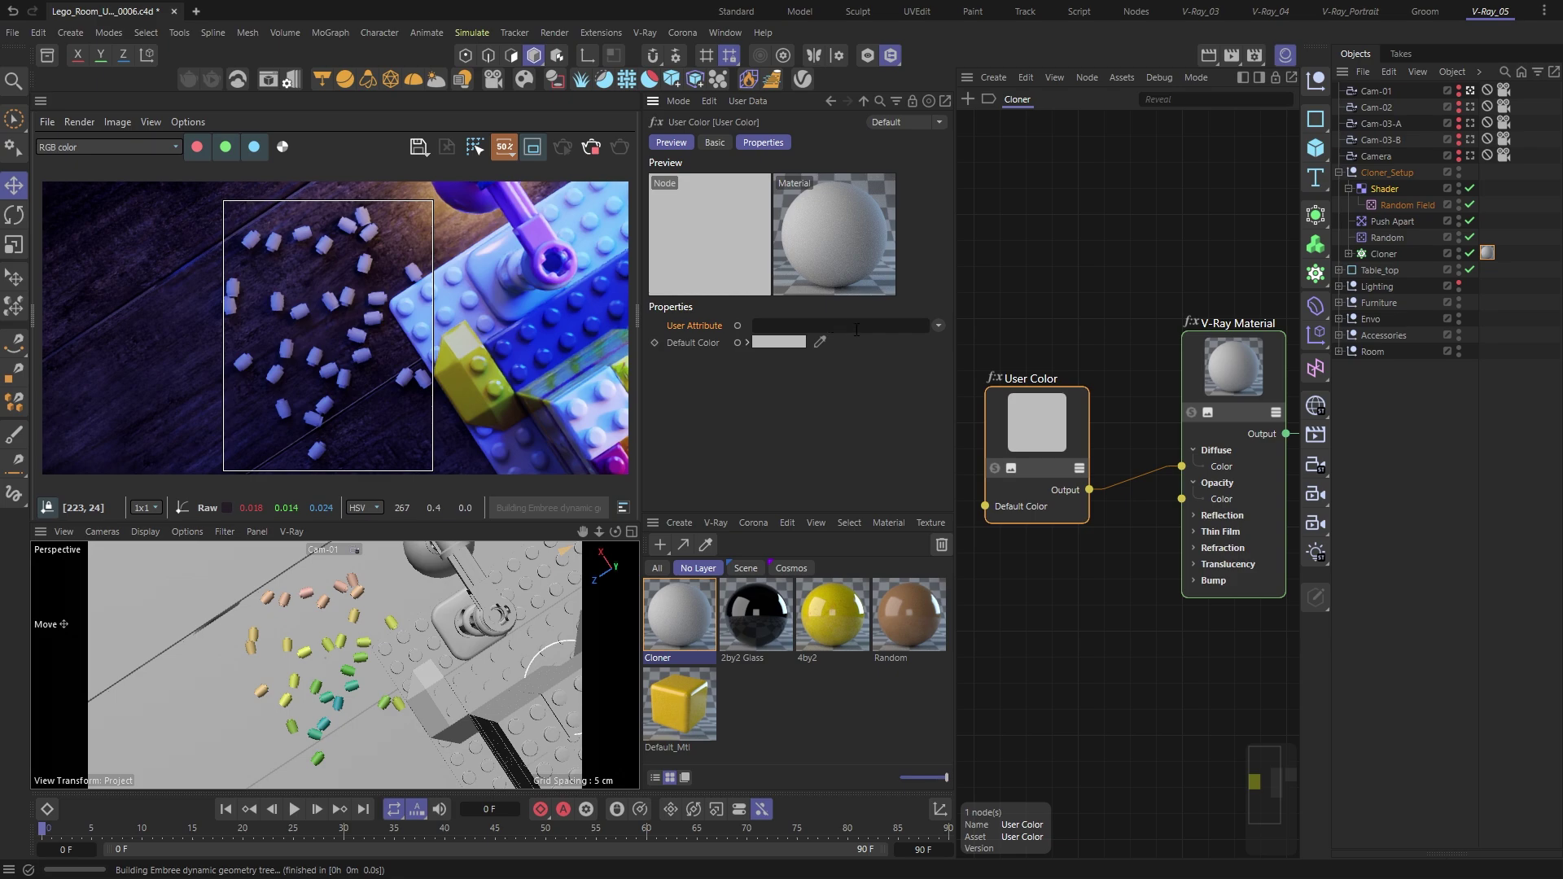
Step: Set the User Color node's user attribute to the MoGraph Color attribute, VRAY_MOGRAPH_COLOR
{"action": "left_click", "coordinate": [939, 327]}
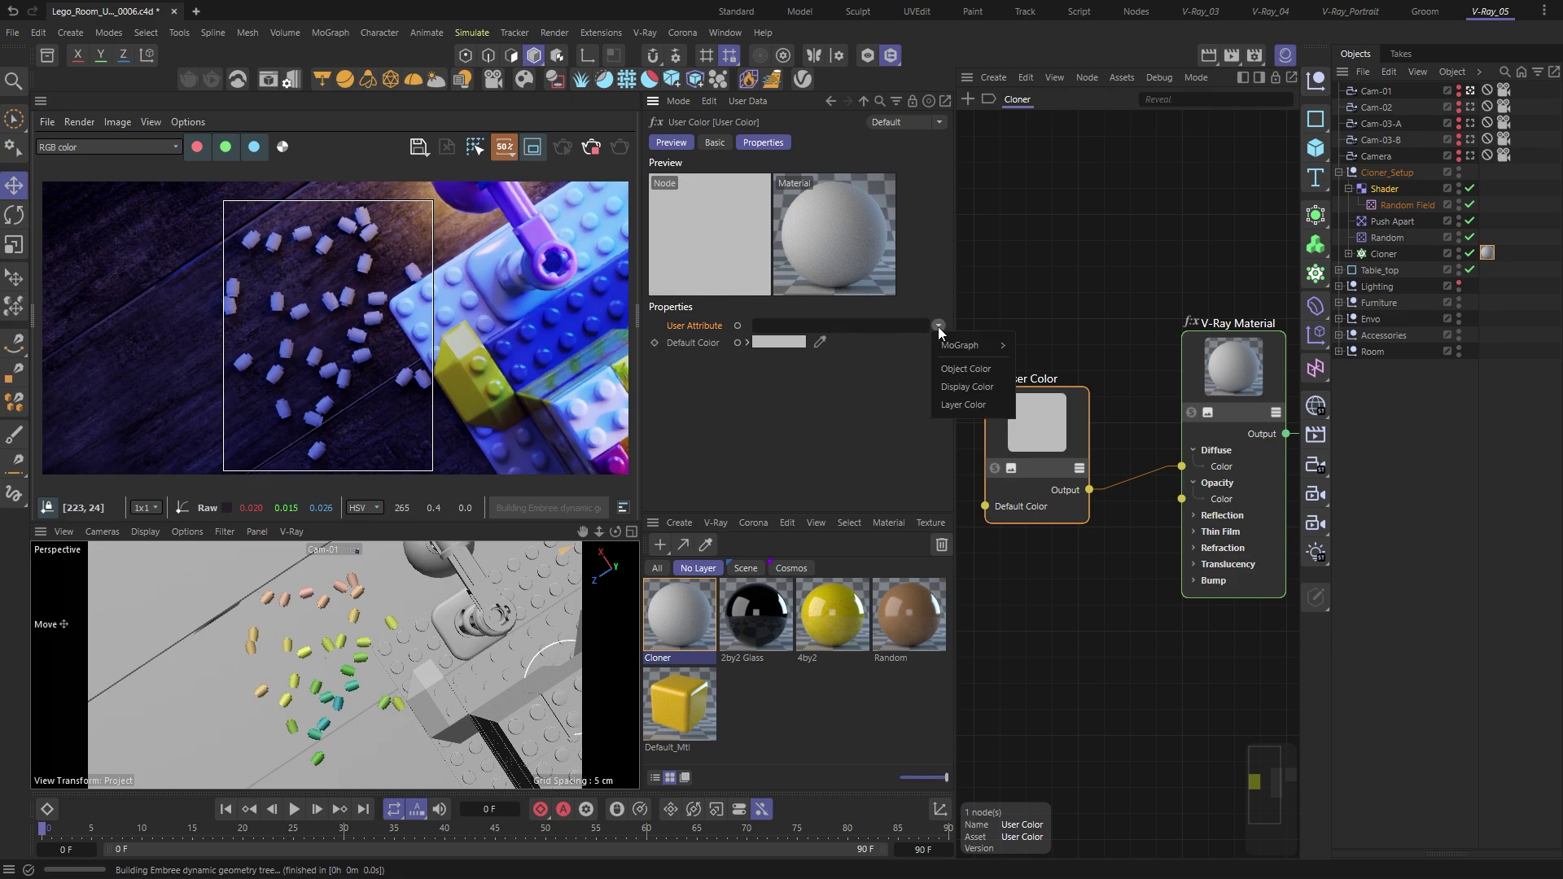
{"action": "mouse_move", "coordinate": [979, 340]}
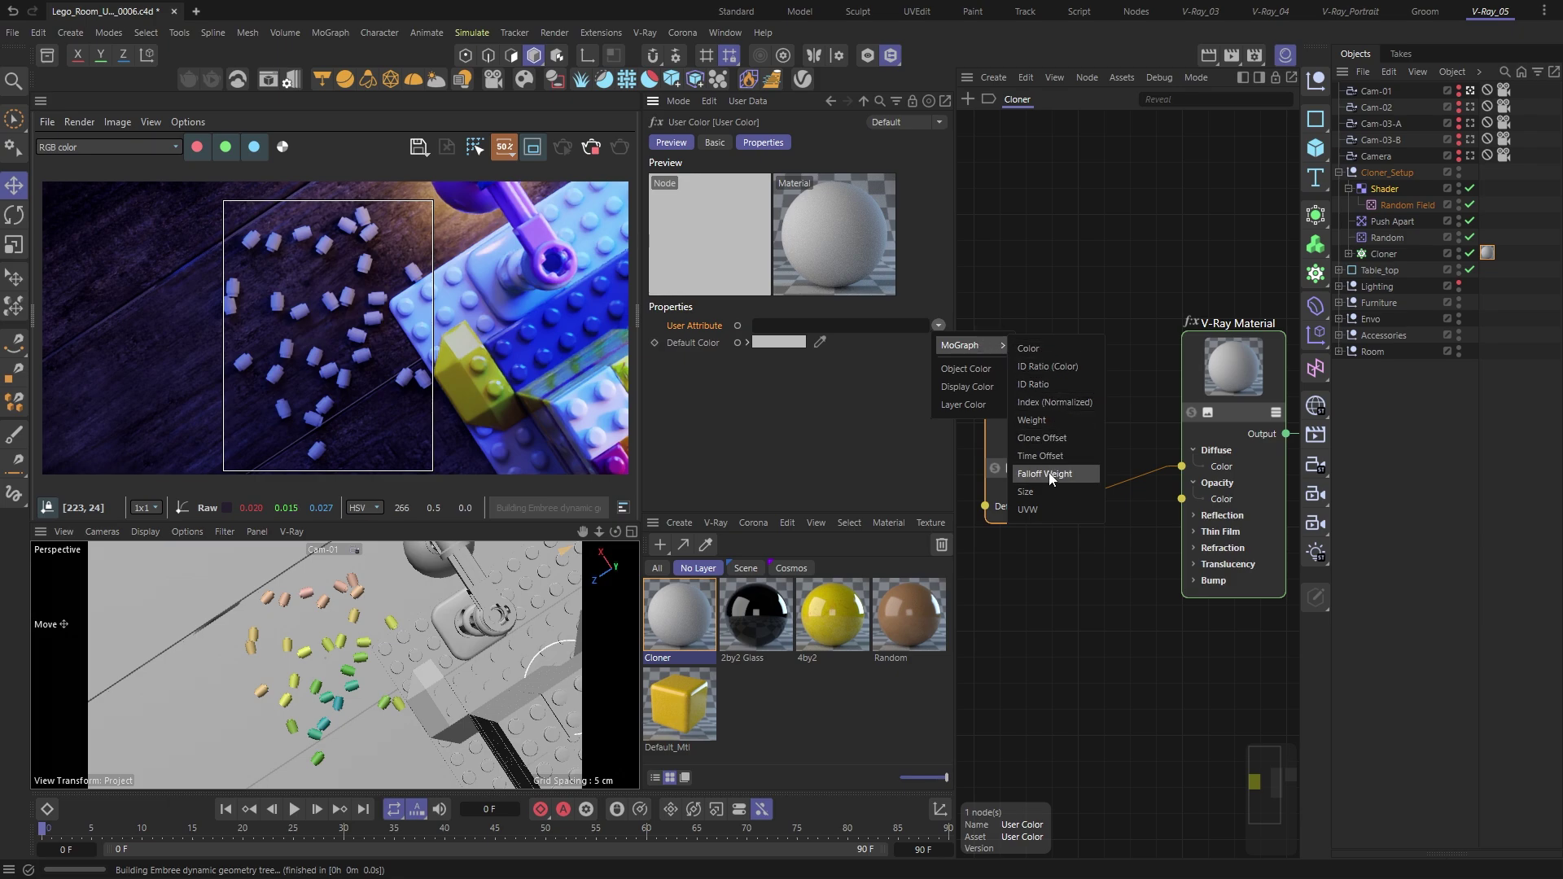
{"action": "left_click", "coordinate": [1051, 350]}
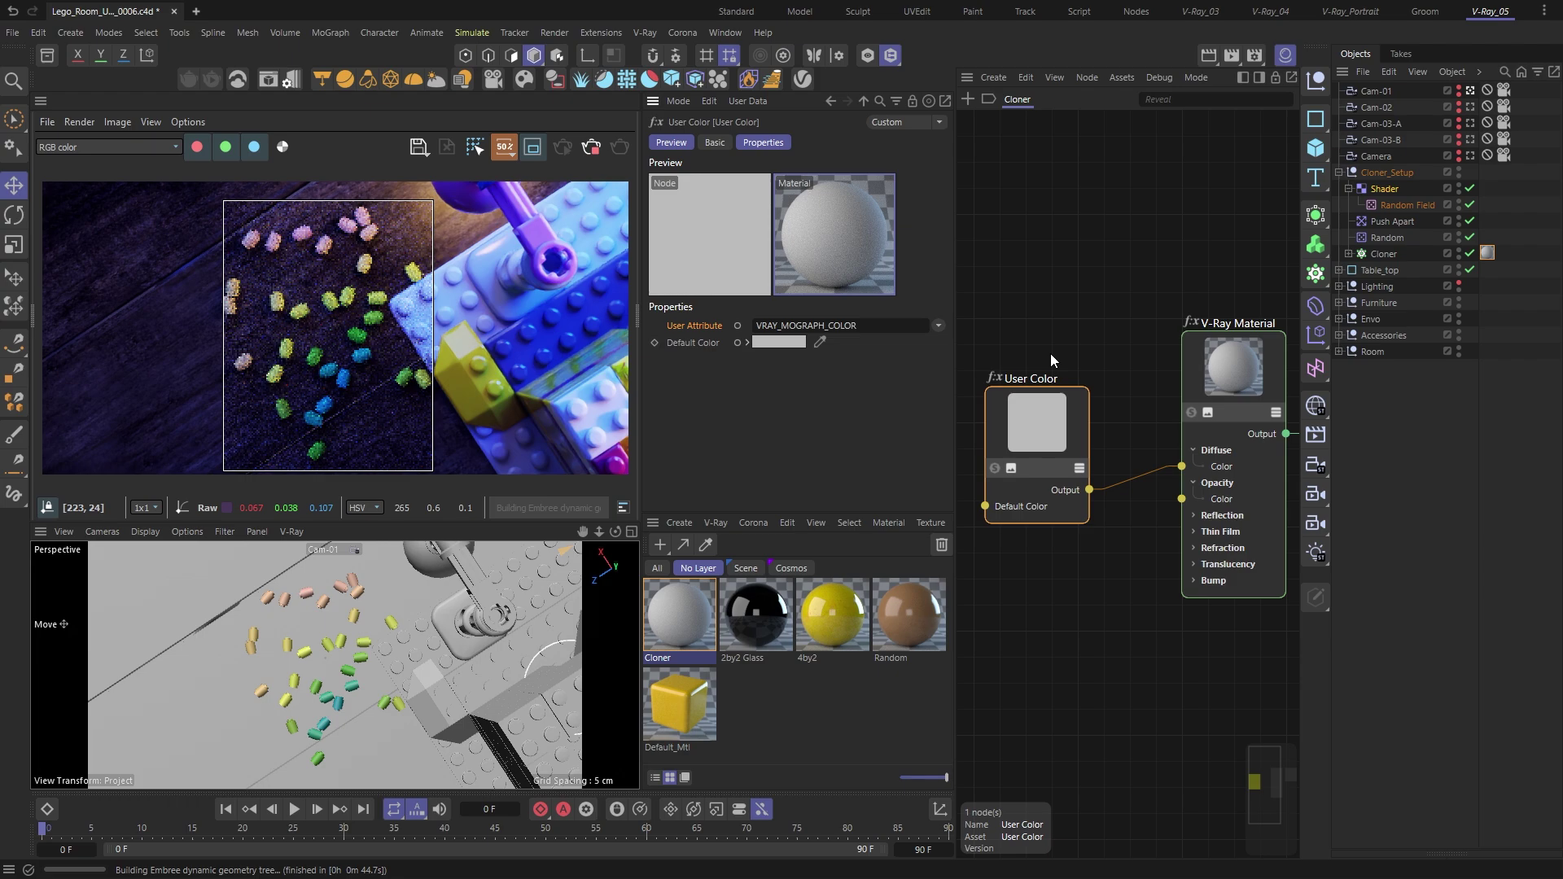
Step: Add a Luminance node to the Cloner material graph below the existing nodes
{"action": "scroll", "coordinate": [1051, 353], "scroll_direction": "down", "scroll_amount": 5}
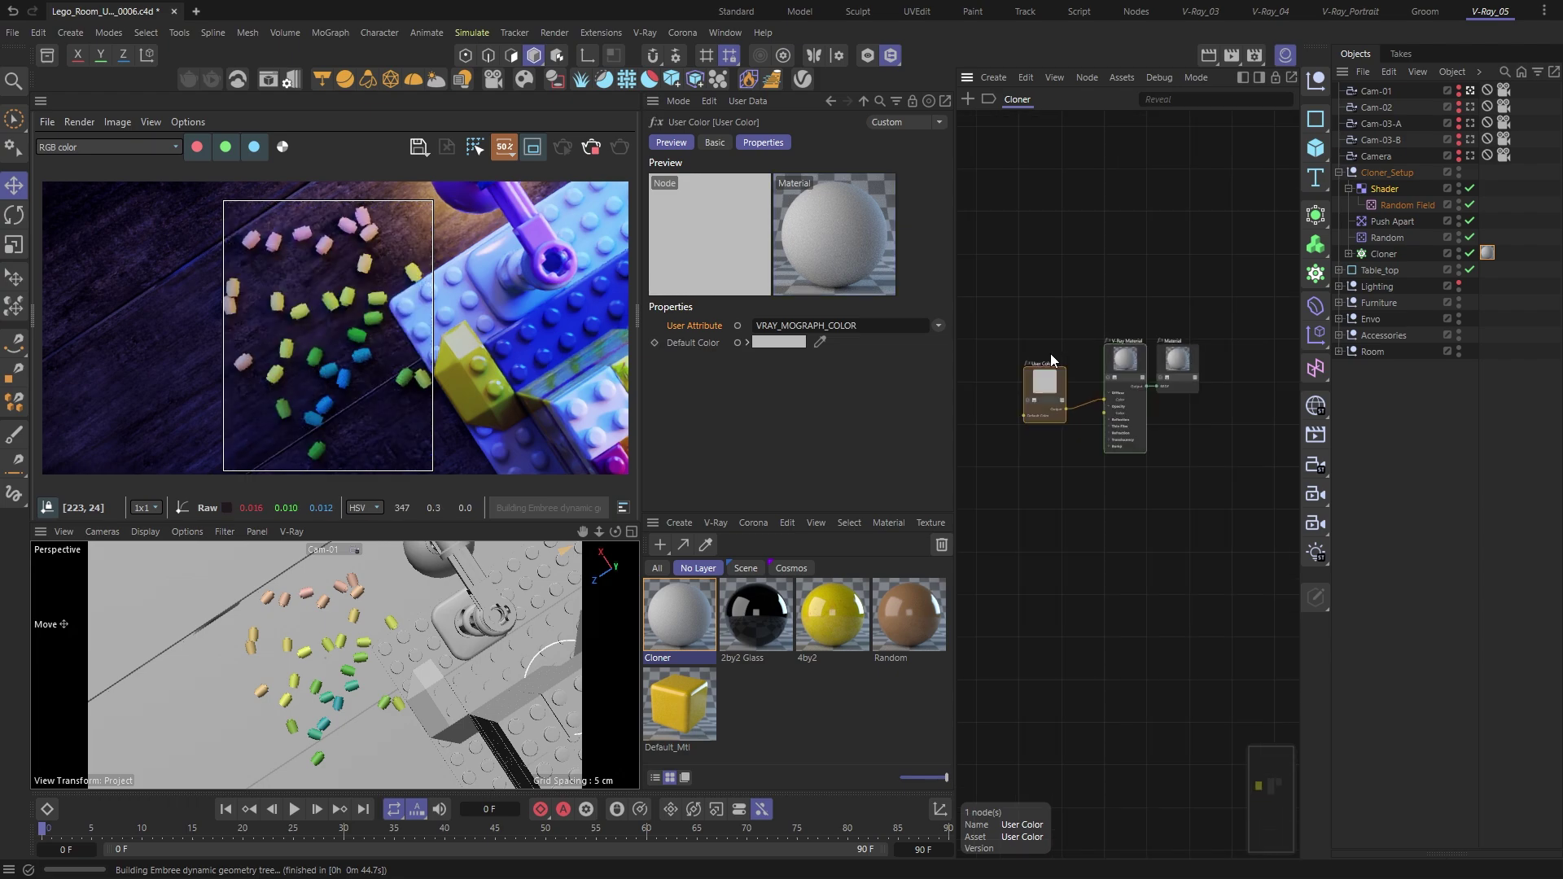
{"action": "middle_click_drag", "start_coordinate": [1038, 437], "coordinate": [1072, 431]}
{"action": "double_click", "coordinate": [1031, 440]}
{"action": "type", "text": "lumin"}
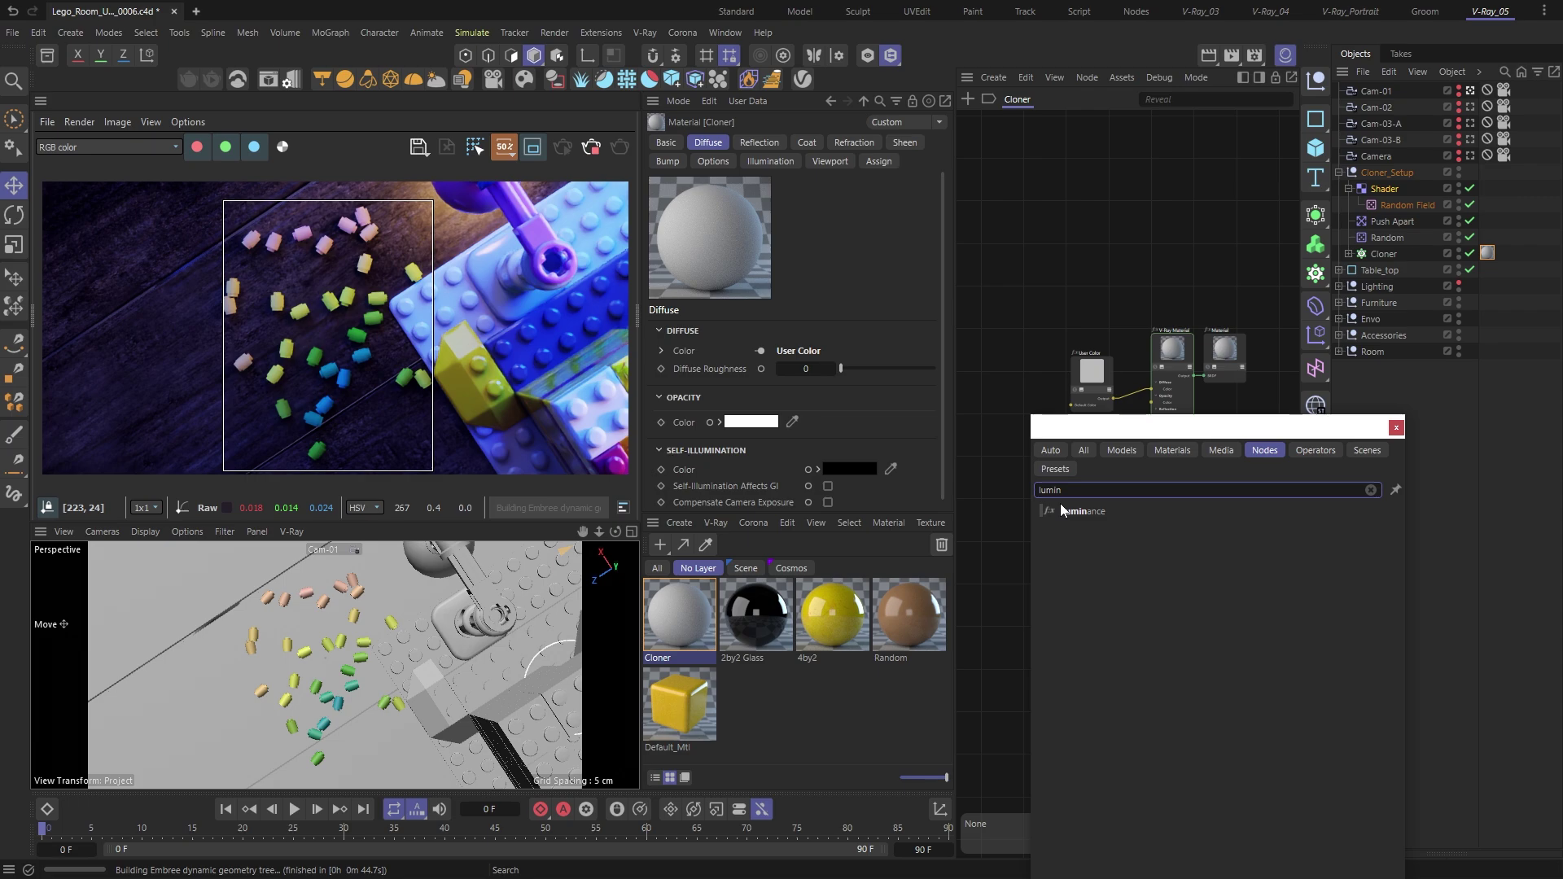
{"action": "left_click_drag", "start_coordinate": [1053, 510], "coordinate": [989, 529]}
Step: Add a Color to UVW node to the graph near the Luminance node
{"action": "left_click", "coordinate": [1042, 490]}
{"action": "key", "text": "ctrl+a"}
{"action": "type", "text": "color to"}
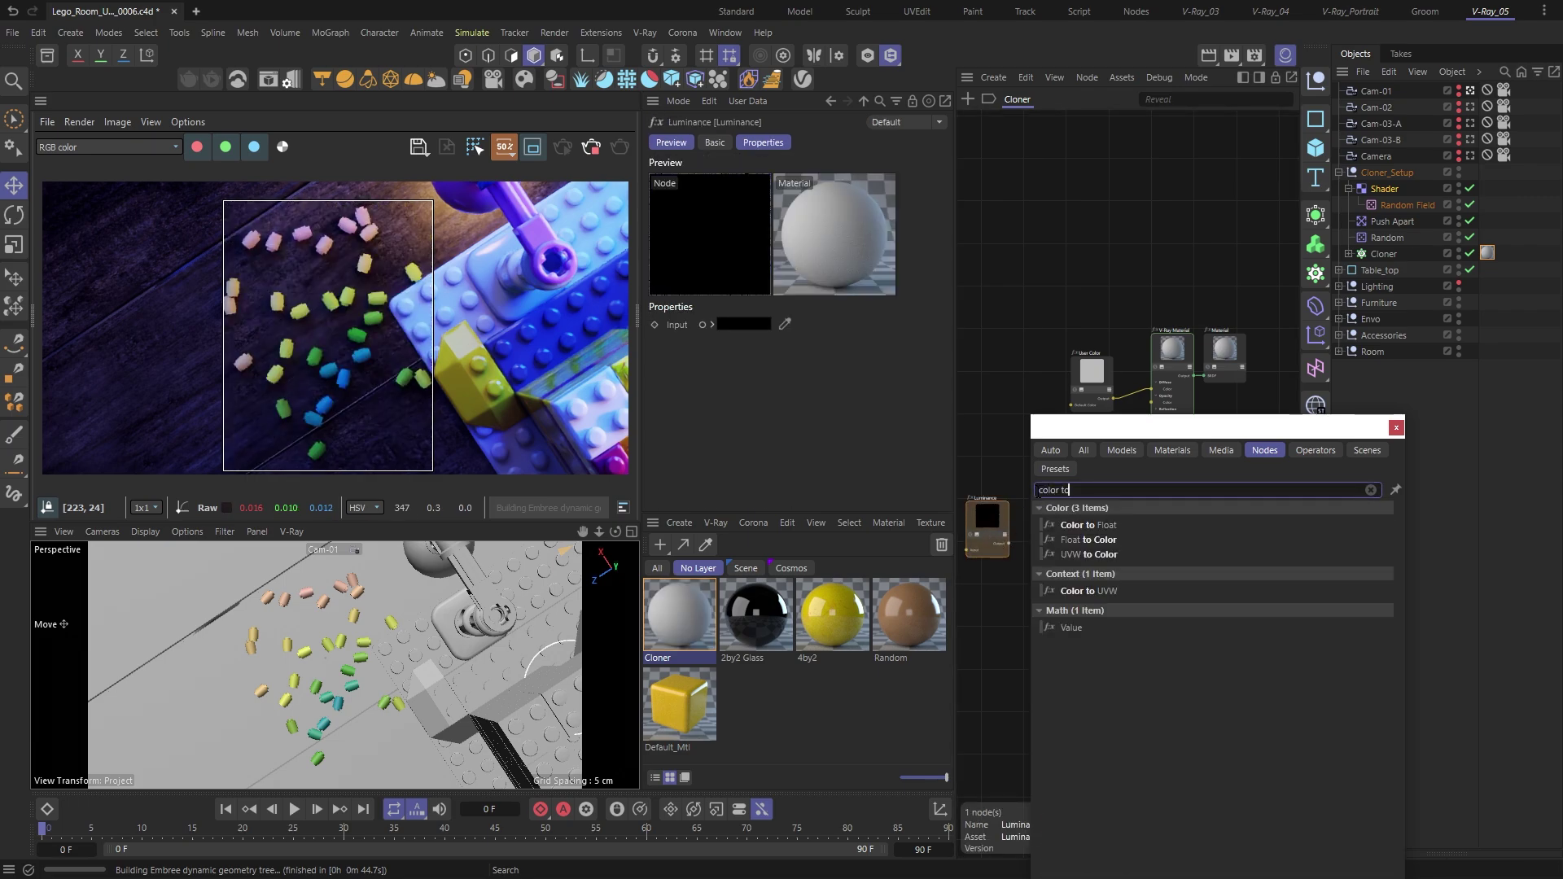
{"action": "left_click_drag", "start_coordinate": [1089, 591], "coordinate": [989, 599]}
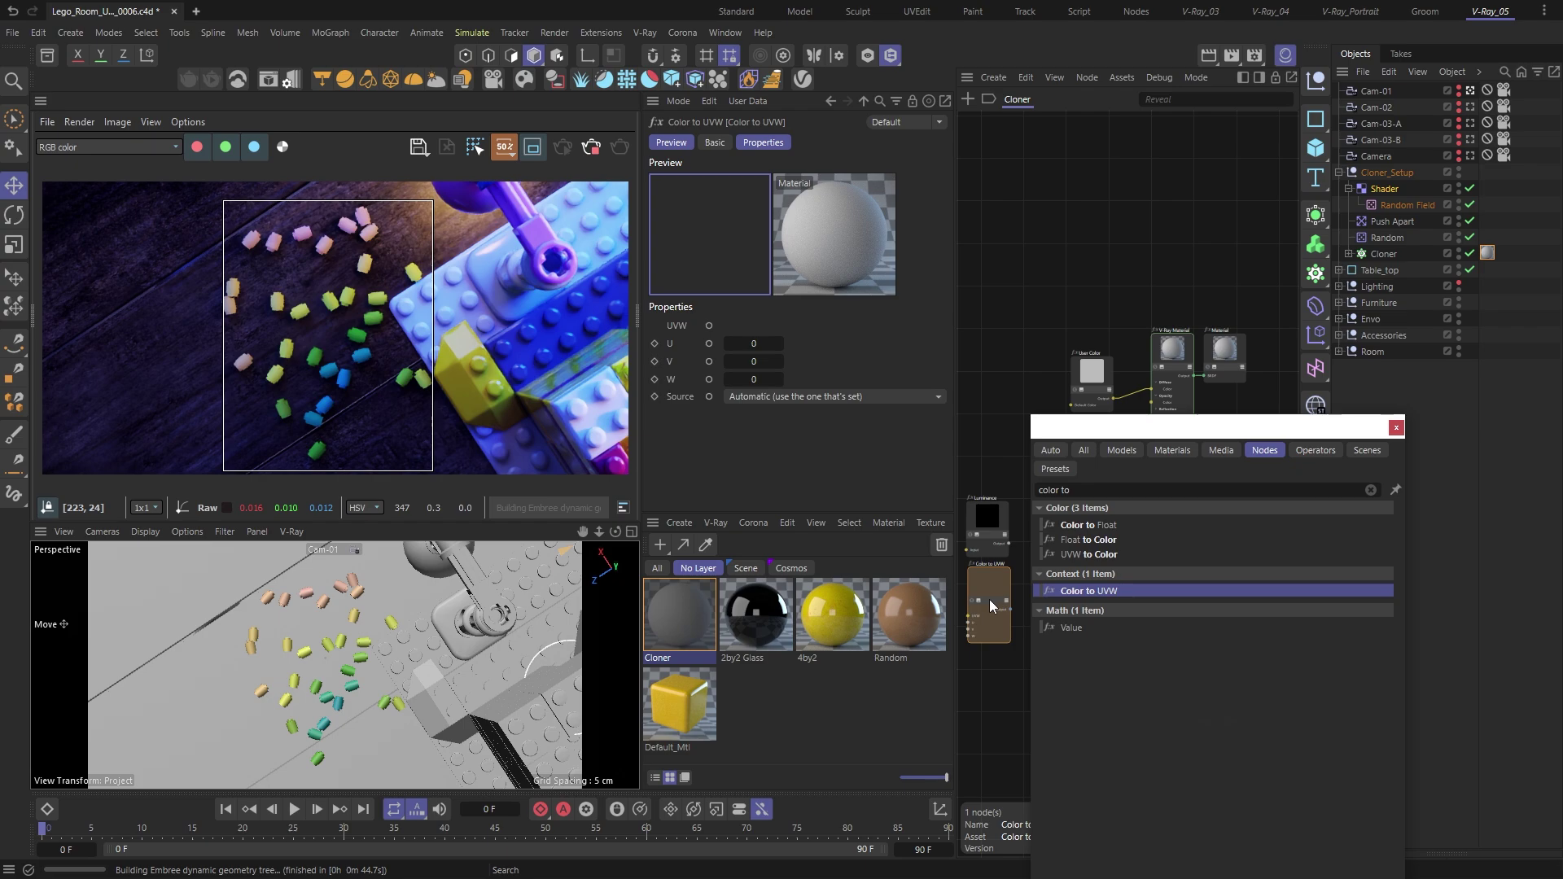
Step: Search the node assets for ramp and add a Ramp node to the graph
{"action": "left_click", "coordinate": [1033, 491]}
{"action": "key", "text": "ctrl+a"}
{"action": "type", "text": "ramp"}
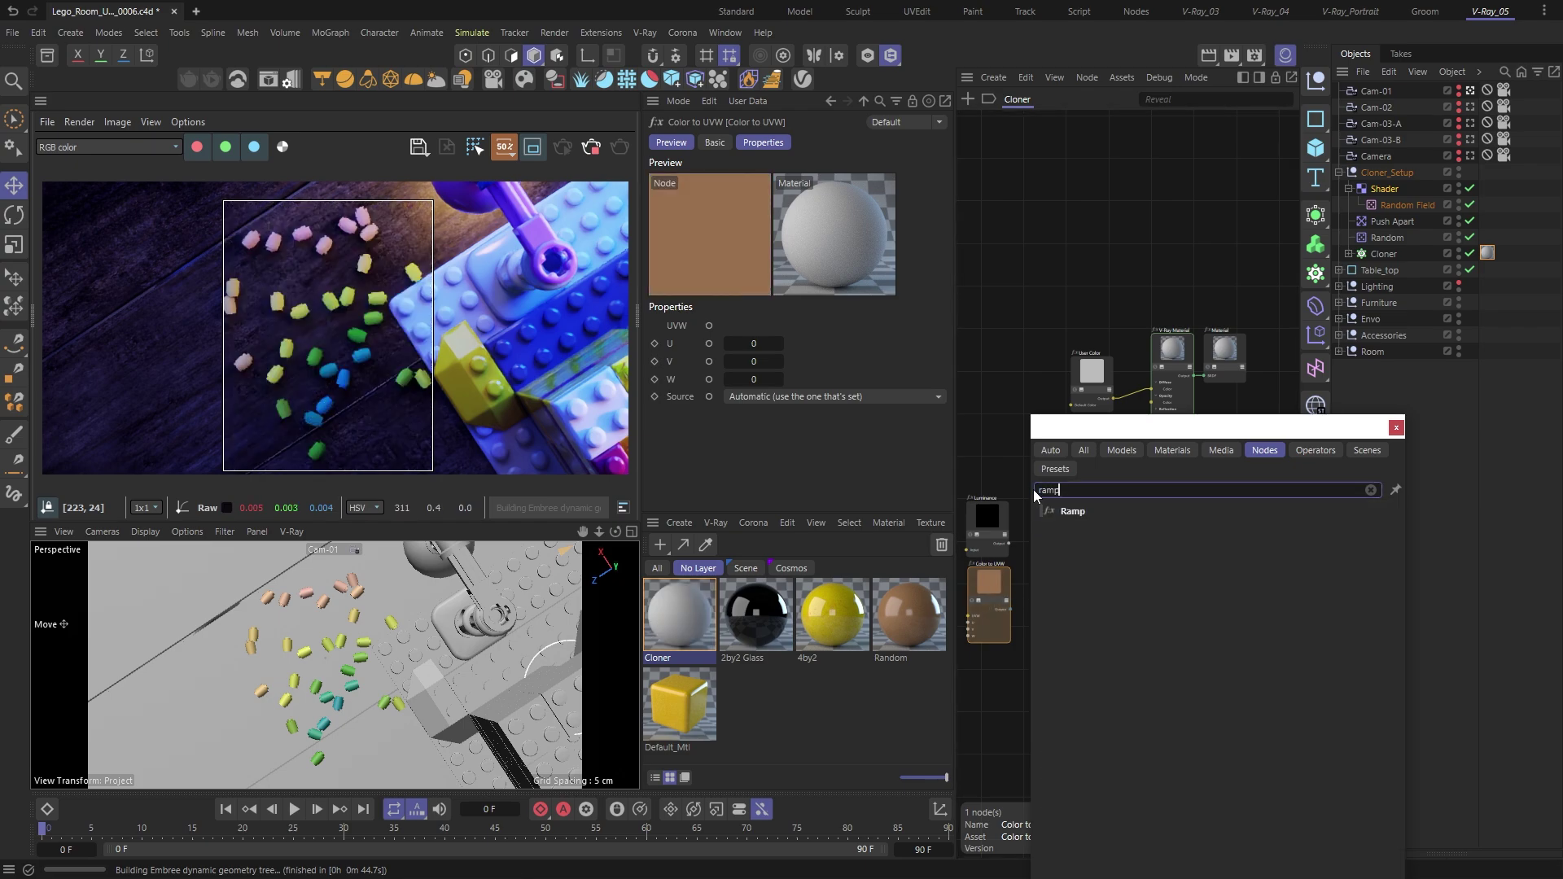
{"action": "left_click_drag", "start_coordinate": [1059, 509], "coordinate": [1101, 517]}
Step: Arrange Luminance, Color to UVW and Ramp in a row, with User Color above and to their left
{"action": "left_click_drag", "start_coordinate": [987, 562], "coordinate": [1136, 591]}
{"action": "left_click_drag", "start_coordinate": [1043, 530], "coordinate": [1064, 464]}
{"action": "left_click_drag", "start_coordinate": [1093, 380], "coordinate": [984, 338]}
Step: Connect User Color to Luminance and Luminance to Color to UVW's V input, and set its U value to 0.5
{"action": "scroll", "coordinate": [1013, 407], "scroll_direction": "up", "scroll_amount": 4}
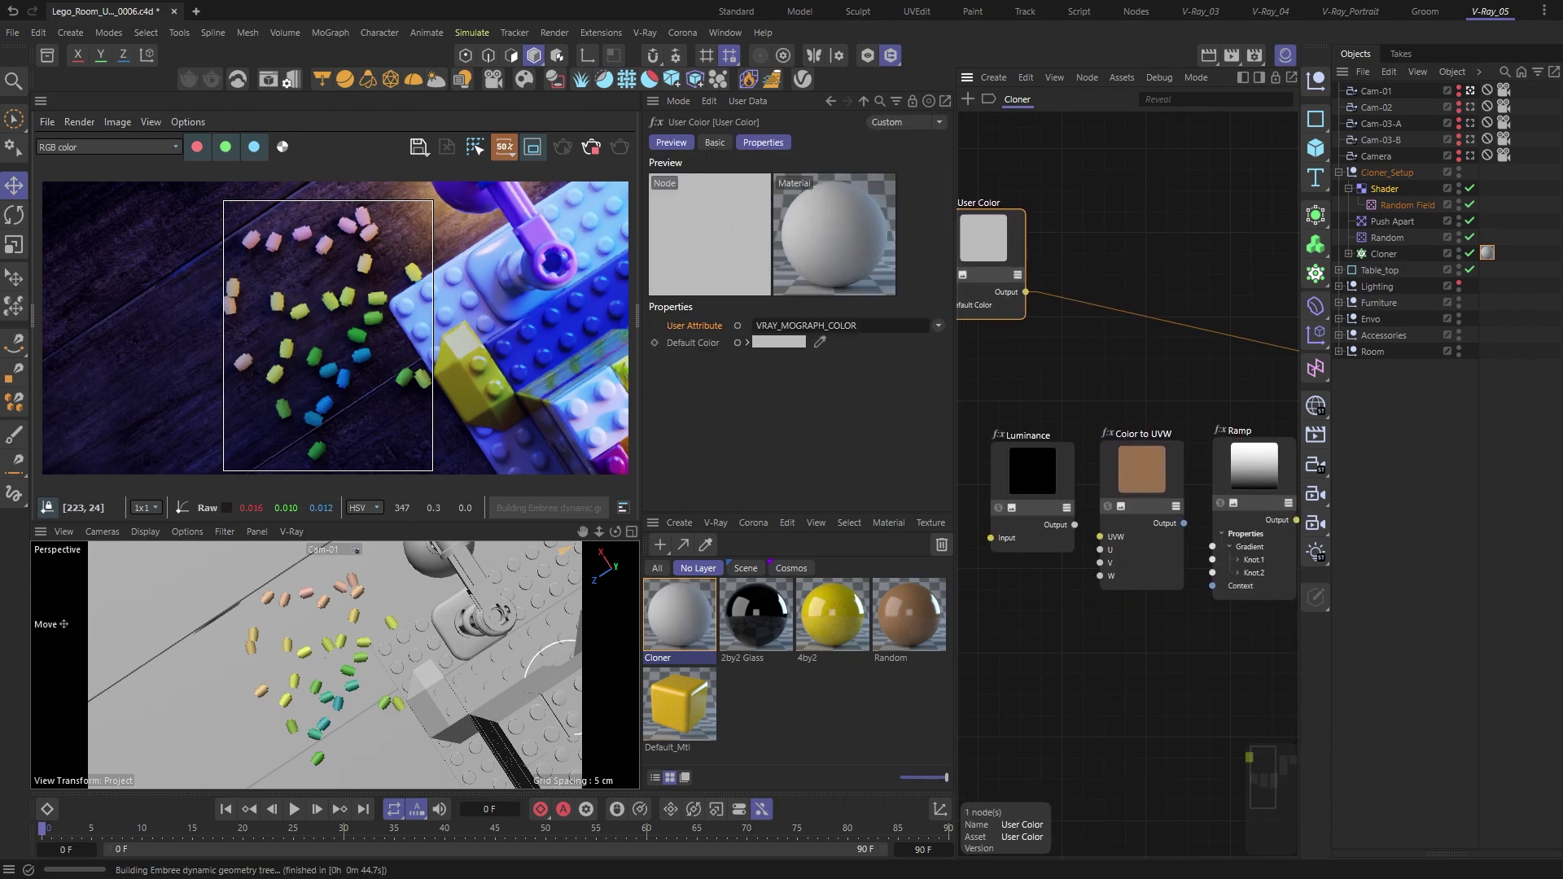
{"action": "left_click_drag", "start_coordinate": [1025, 288], "coordinate": [1018, 471]}
{"action": "left_click_drag", "start_coordinate": [1074, 520], "coordinate": [1100, 559]}
{"action": "left_click", "coordinate": [1130, 500]}
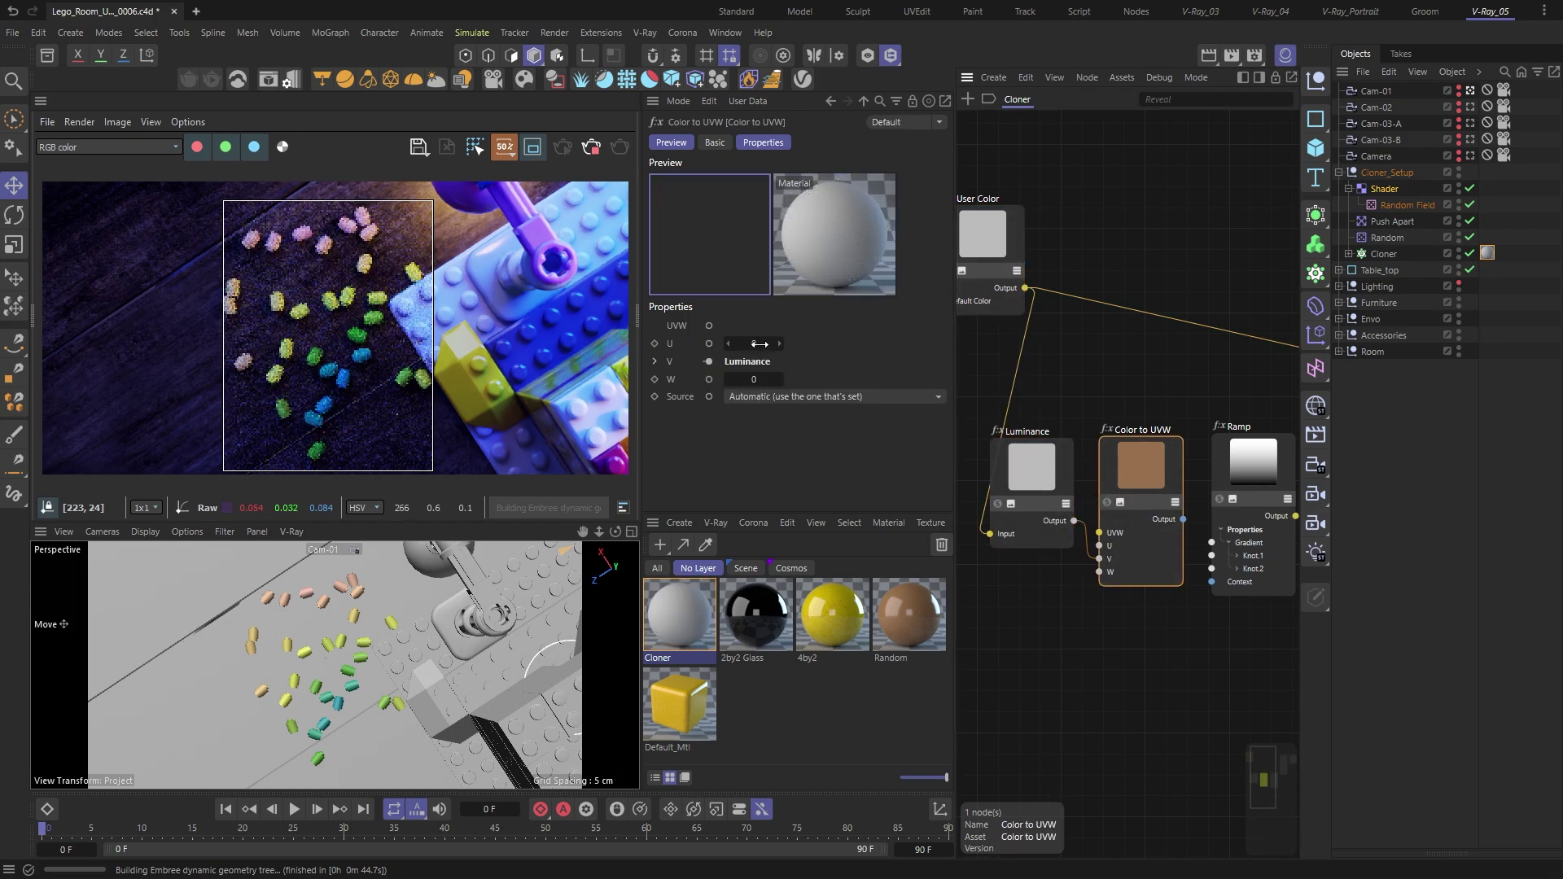
{"action": "middle_click_drag", "start_coordinate": [1295, 404], "coordinate": [1204, 408]}
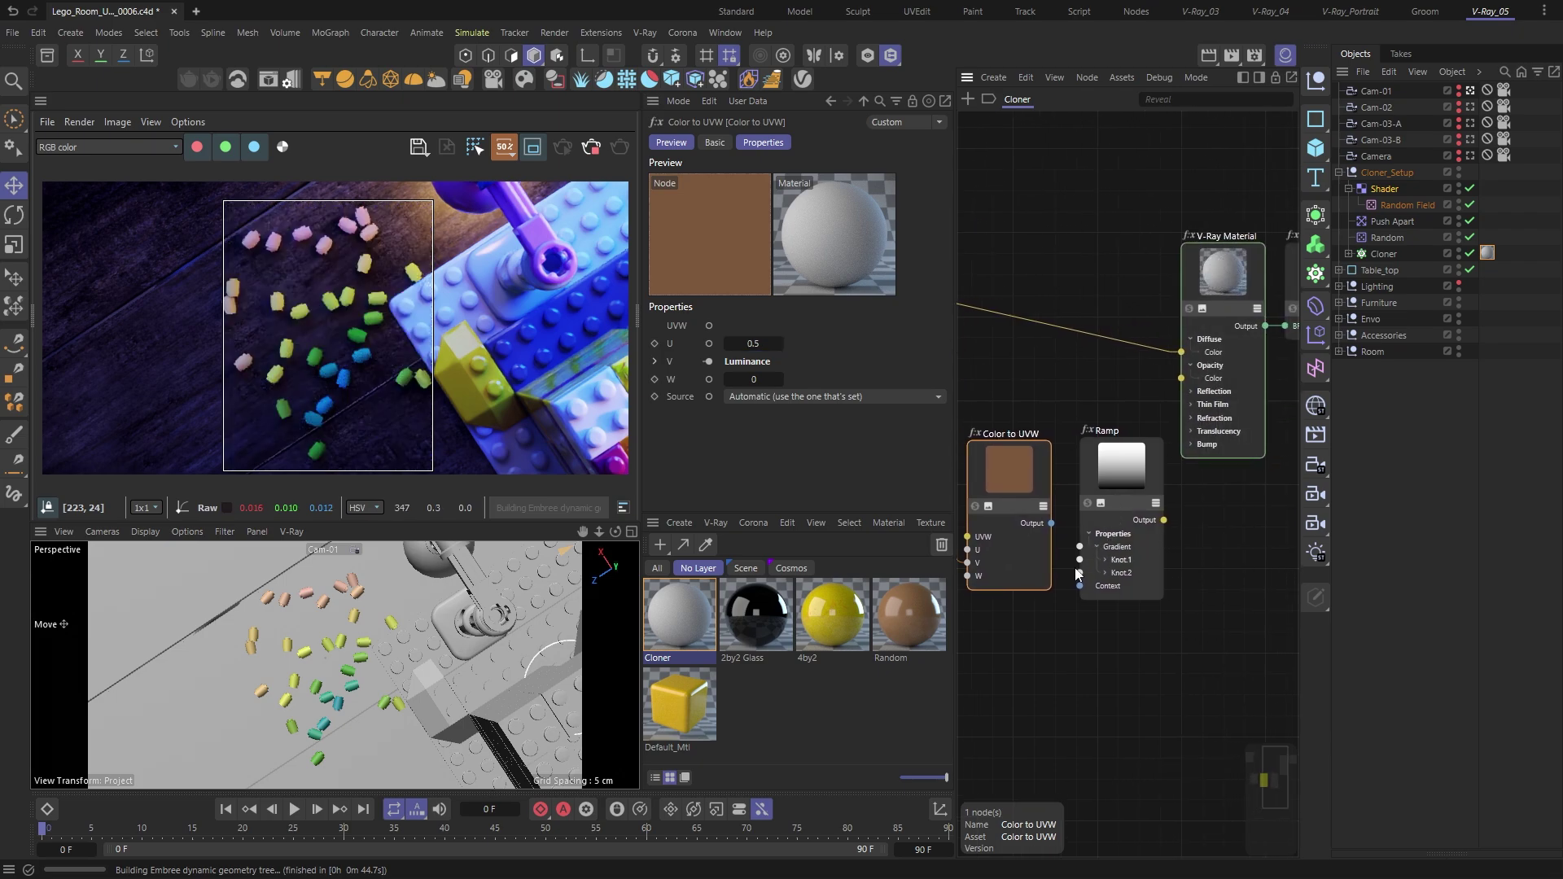
Step: Connect Color to UVW to the Ramp's Context input and solo the Ramp node
{"action": "left_click", "coordinate": [1111, 477]}
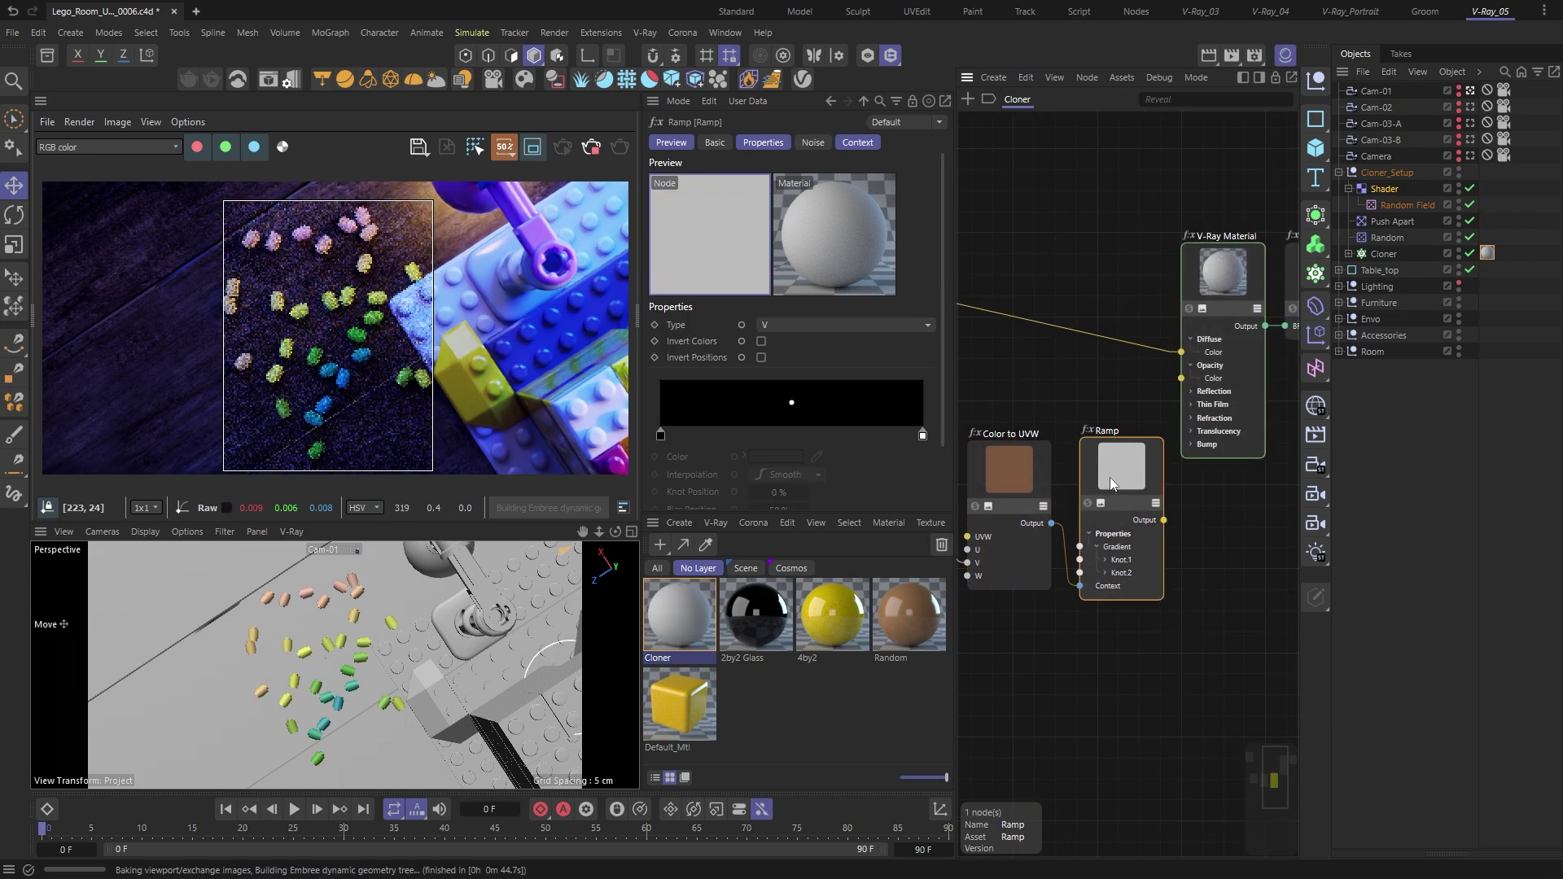
{"action": "left_click", "coordinate": [1087, 505]}
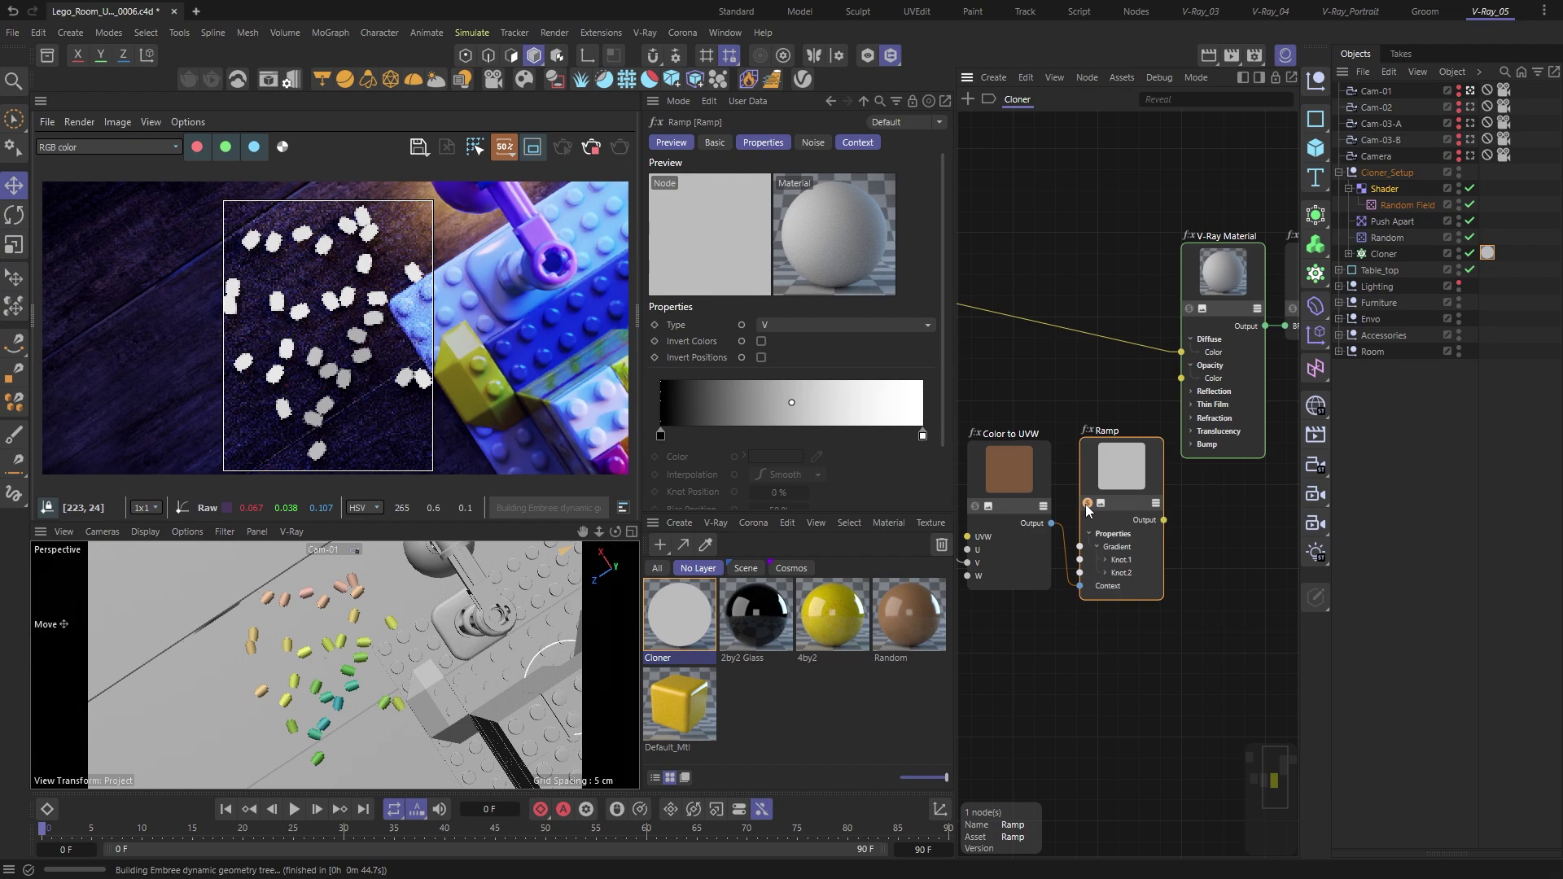
Step: Shape the Ramp's gradient with a black knot at about 40% between two white knots, the upper one at about 73%
{"action": "left_click_drag", "start_coordinate": [922, 435], "coordinate": [852, 435]}
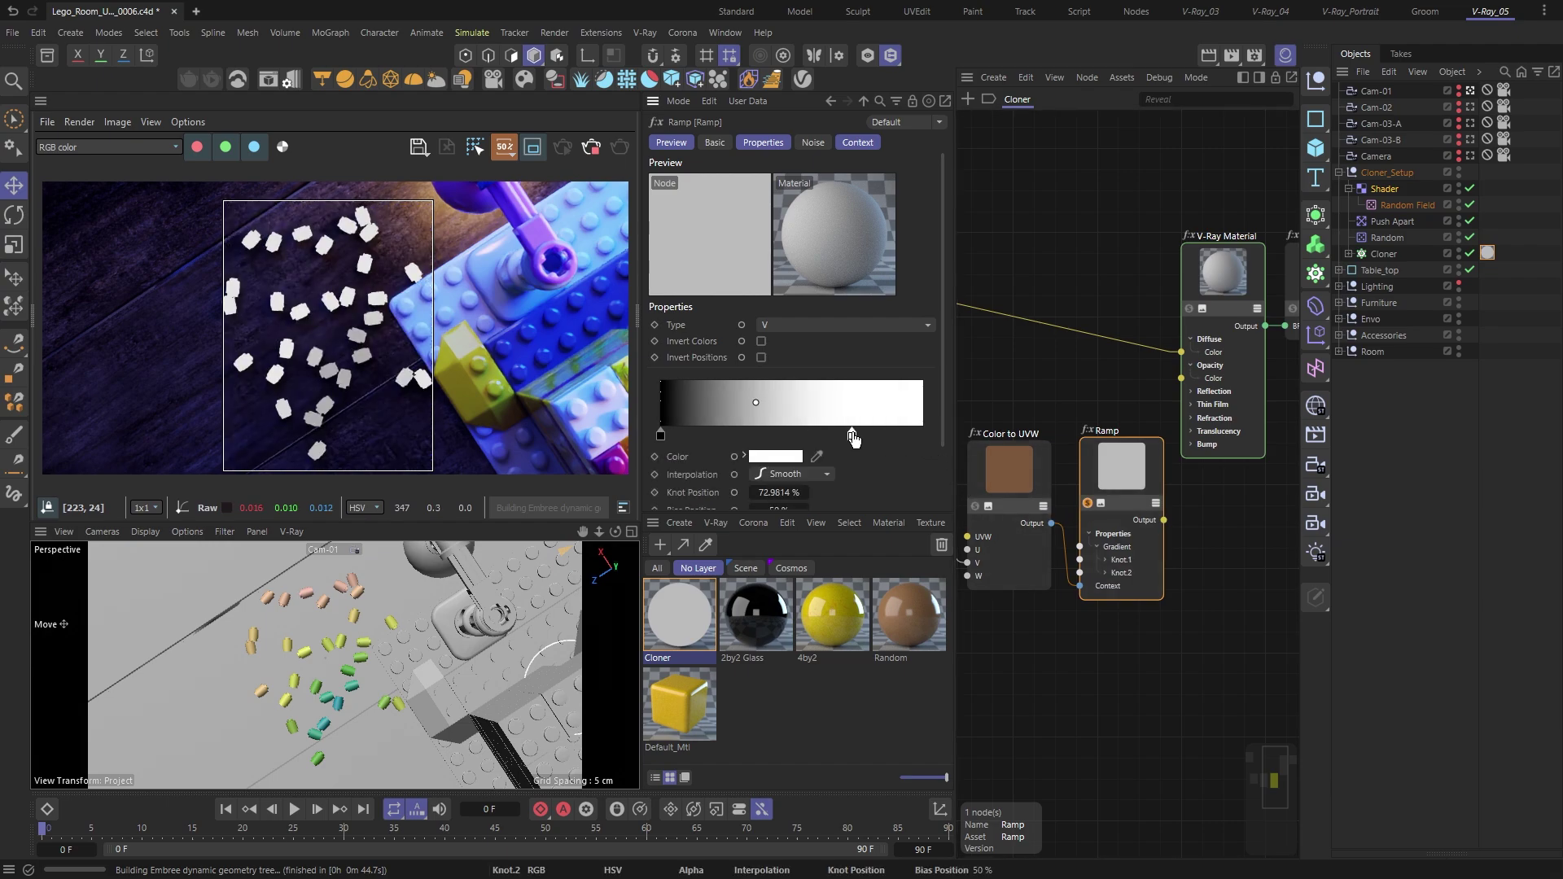
{"action": "left_click_drag", "start_coordinate": [660, 435], "coordinate": [765, 436]}
{"action": "left_click", "coordinate": [751, 437]}
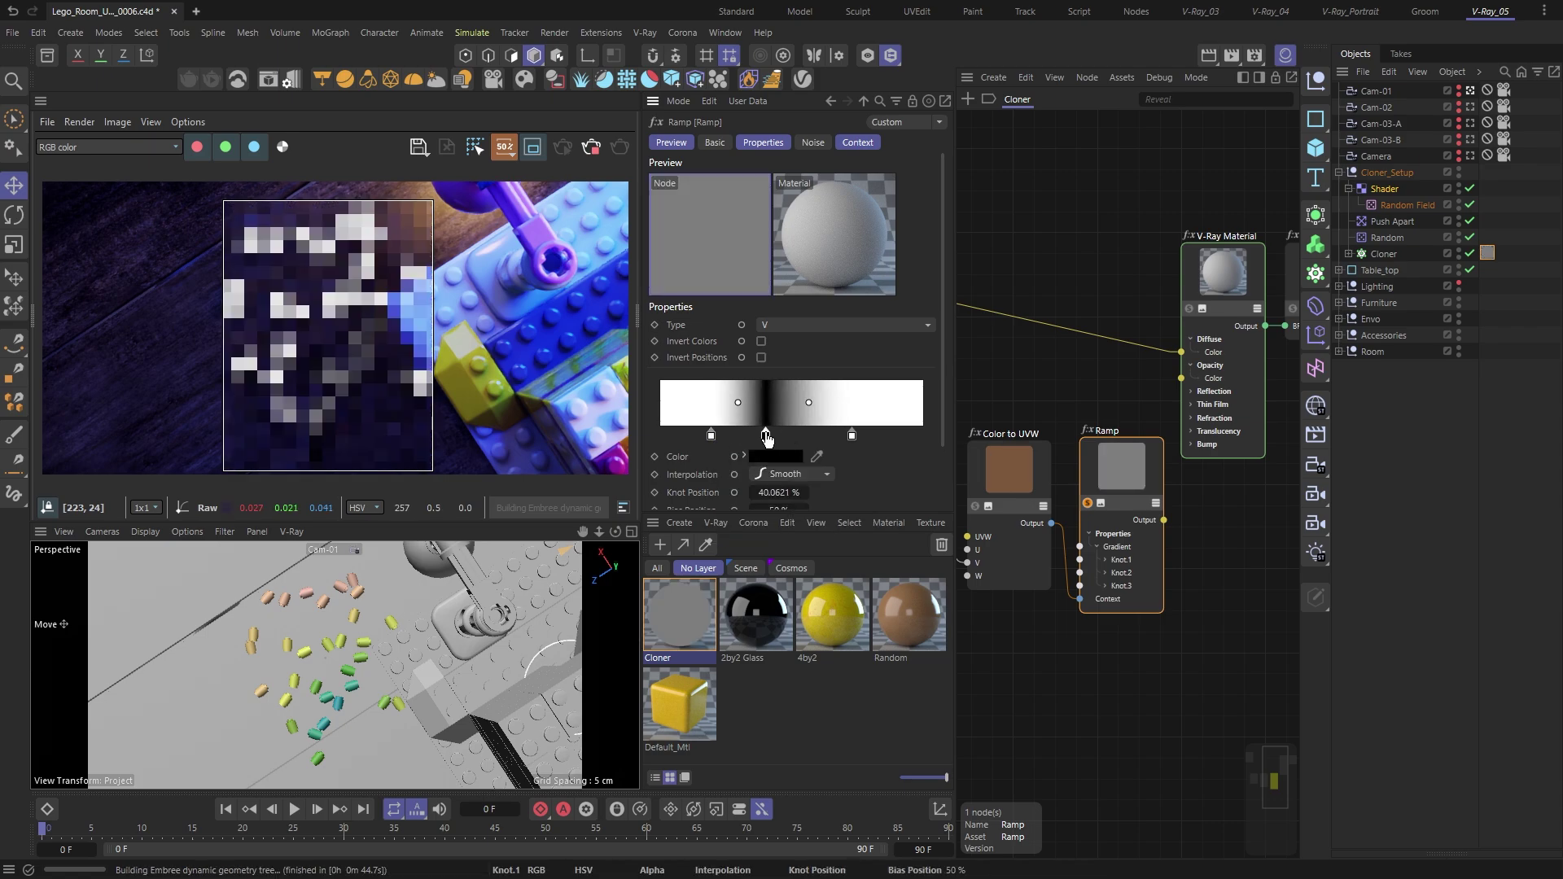
Step: Brighten the V-Ray Material's reflection color to a value of 81%
{"action": "left_click", "coordinate": [1226, 283]}
{"action": "left_click", "coordinate": [808, 143]}
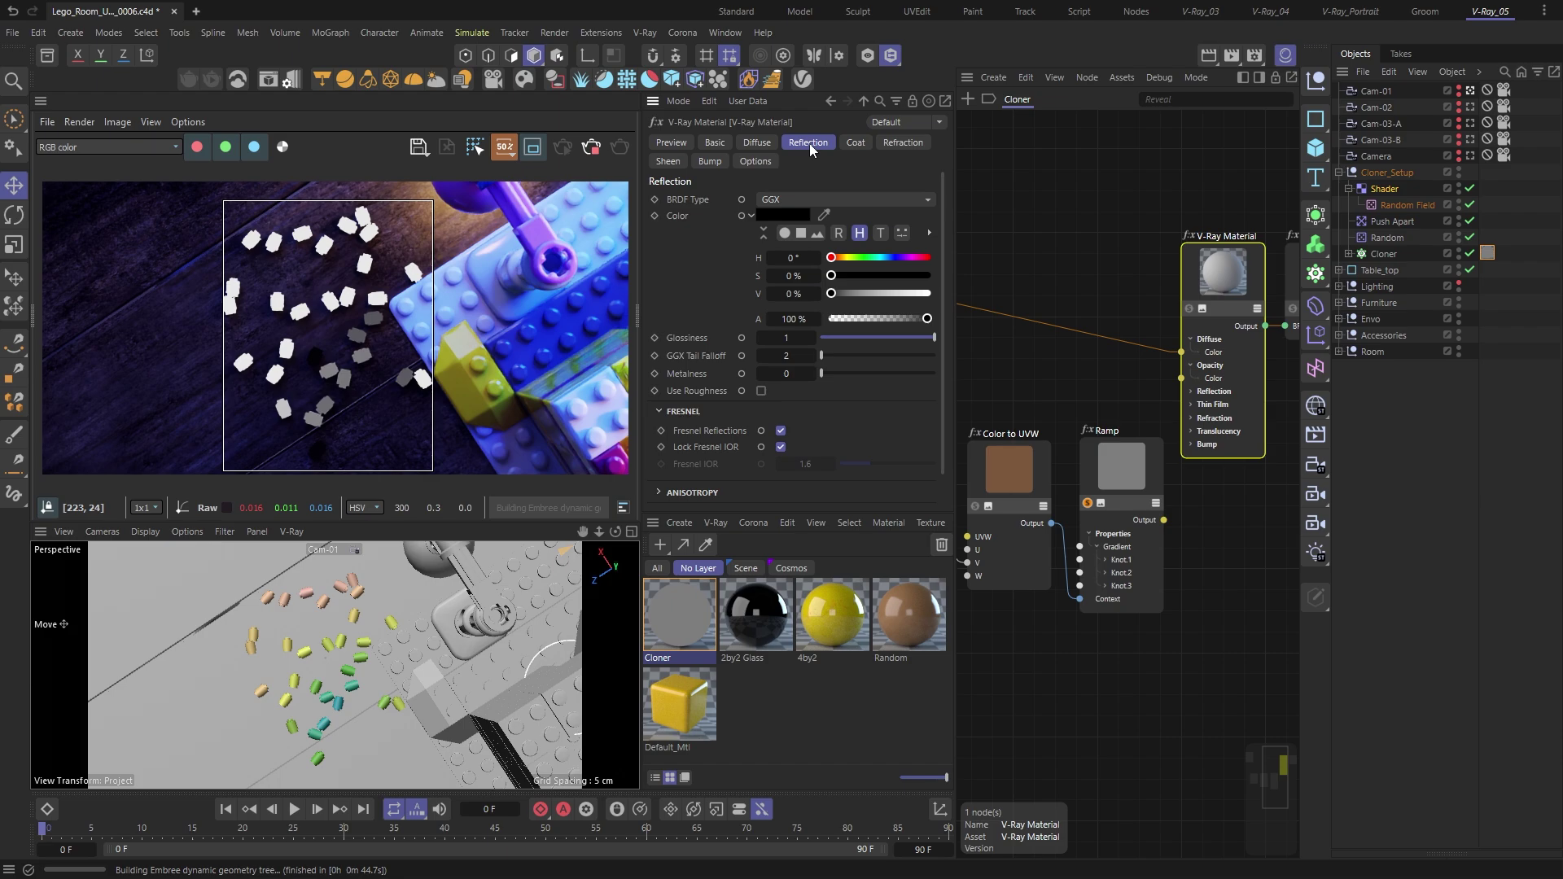
{"action": "left_click_drag", "start_coordinate": [831, 294], "coordinate": [910, 294]}
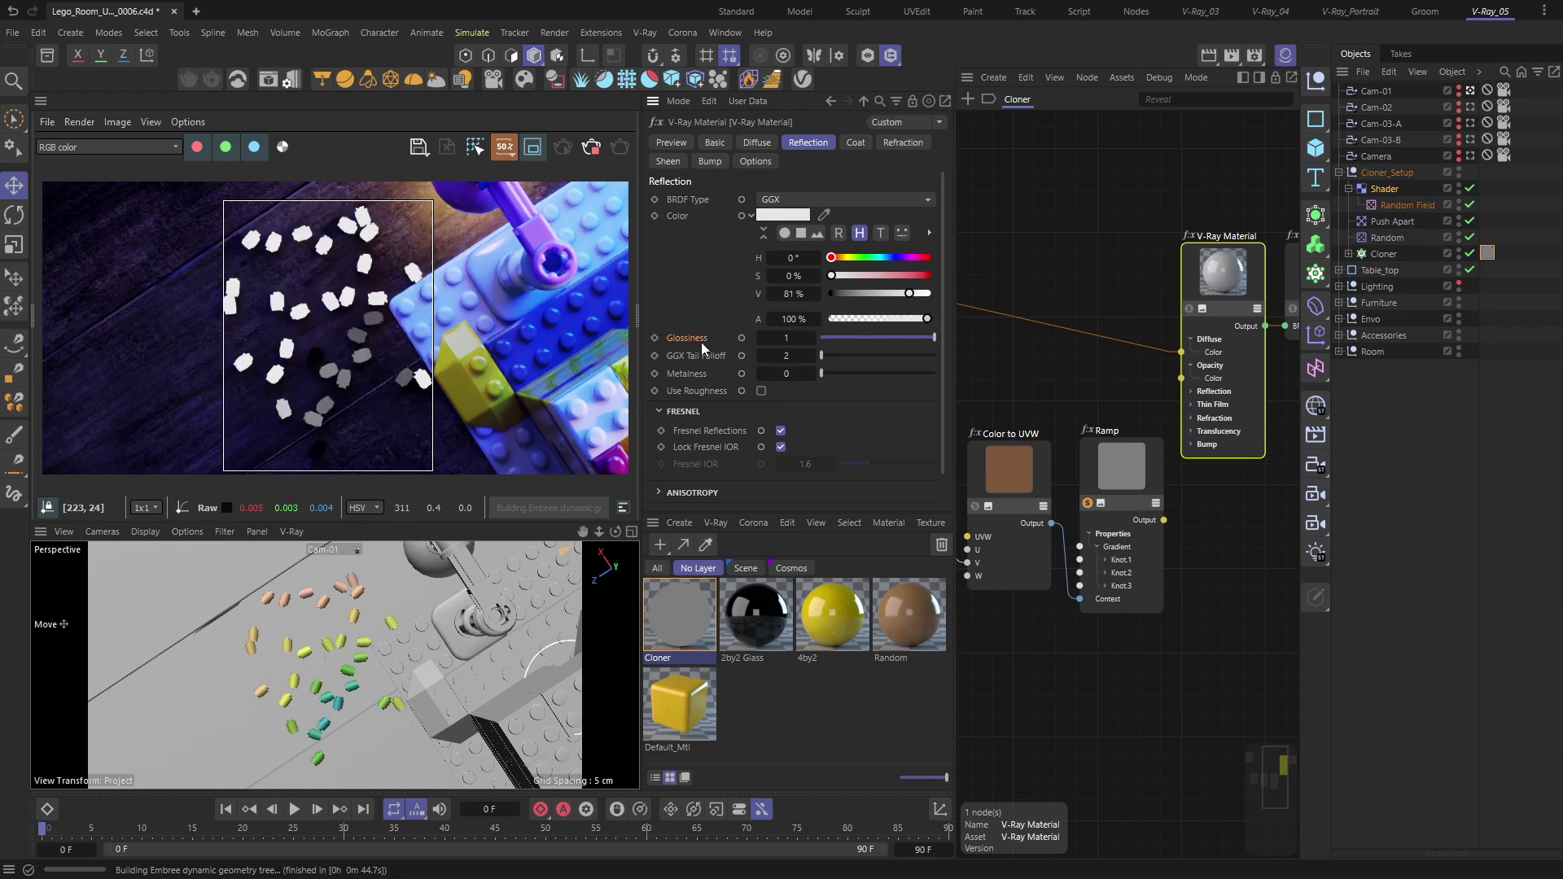
Step: Turn off the Ramp's solo and connect its output to the V-Ray Material's Reflection Glossiness input
{"action": "left_click", "coordinate": [1073, 505]}
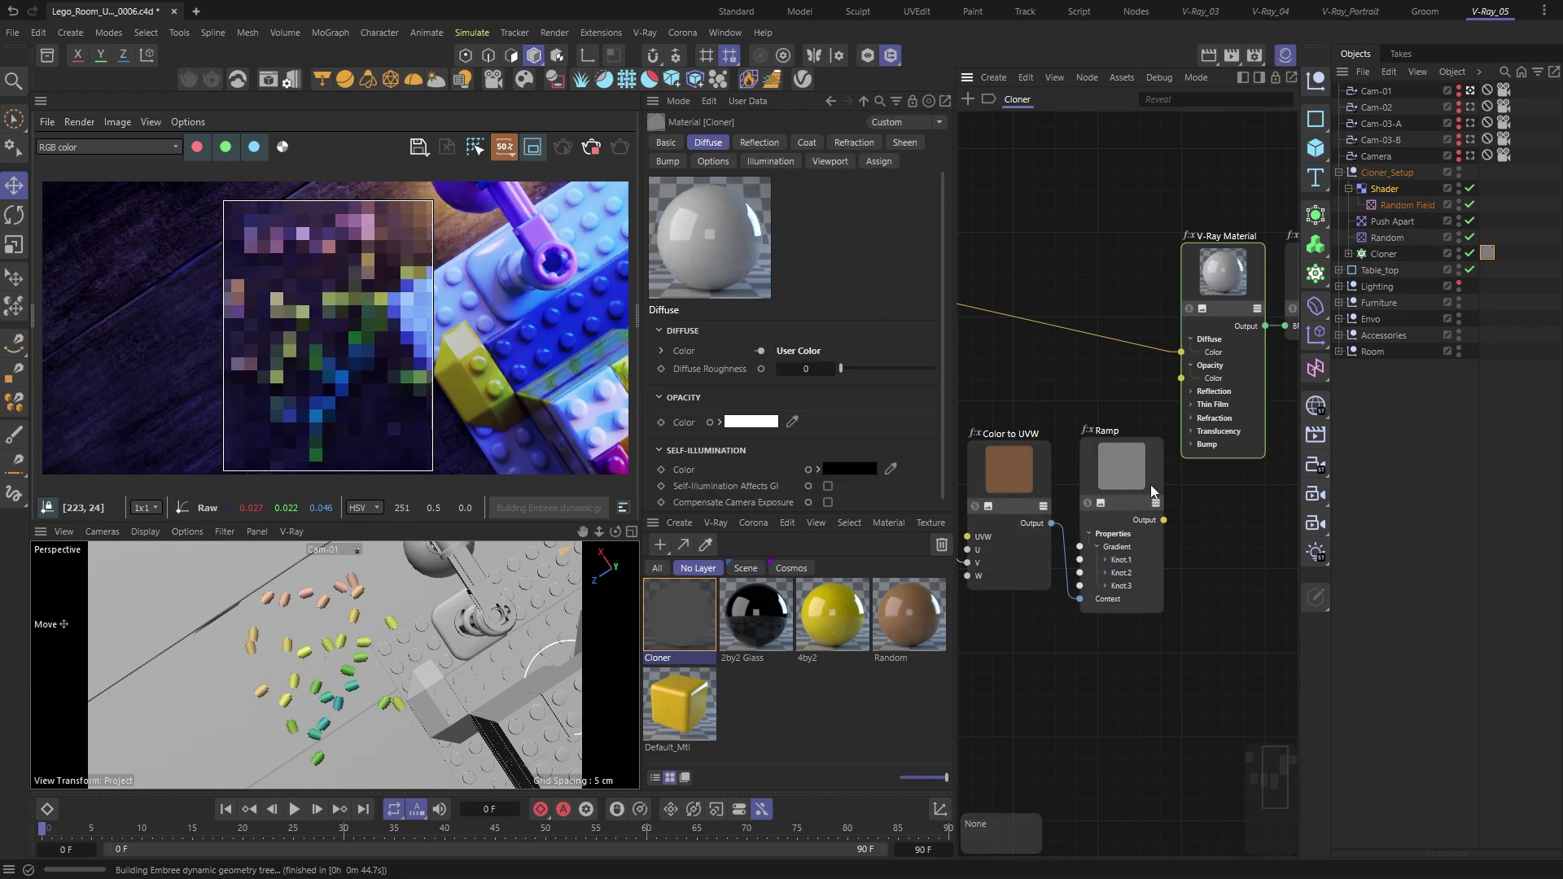
{"action": "left_click", "coordinate": [1191, 392]}
{"action": "scroll", "coordinate": [1197, 417], "scroll_direction": "up", "scroll_amount": 3}
{"action": "left_click_drag", "start_coordinate": [1174, 410], "coordinate": [1144, 573]}
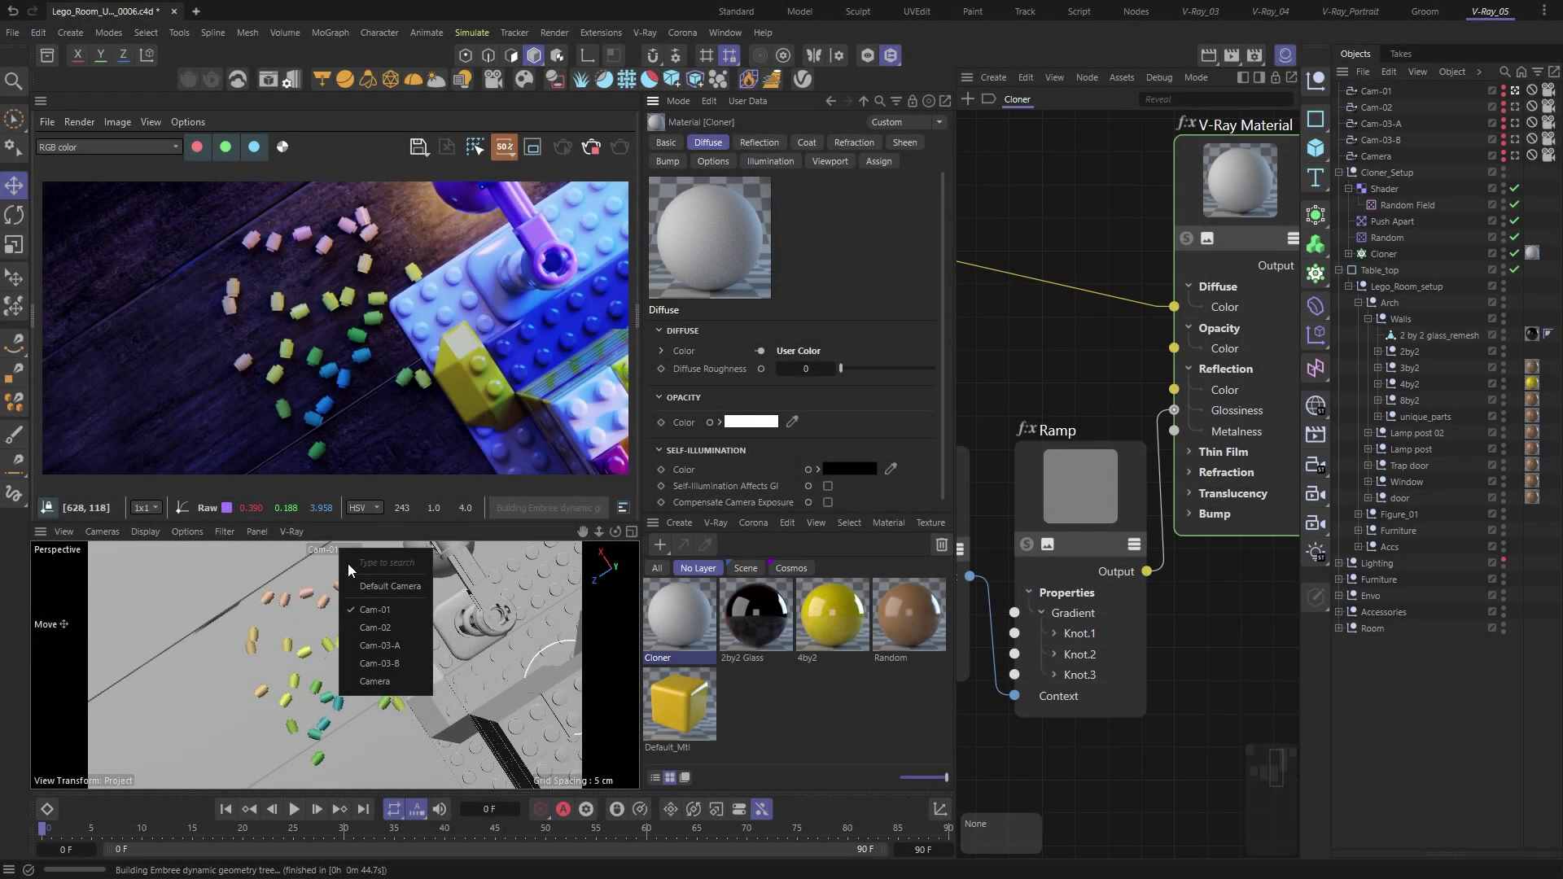
Step: Look through Cam-02 and place a render region over the glass-brick window behind the figure
{"action": "left_click", "coordinate": [369, 628]}
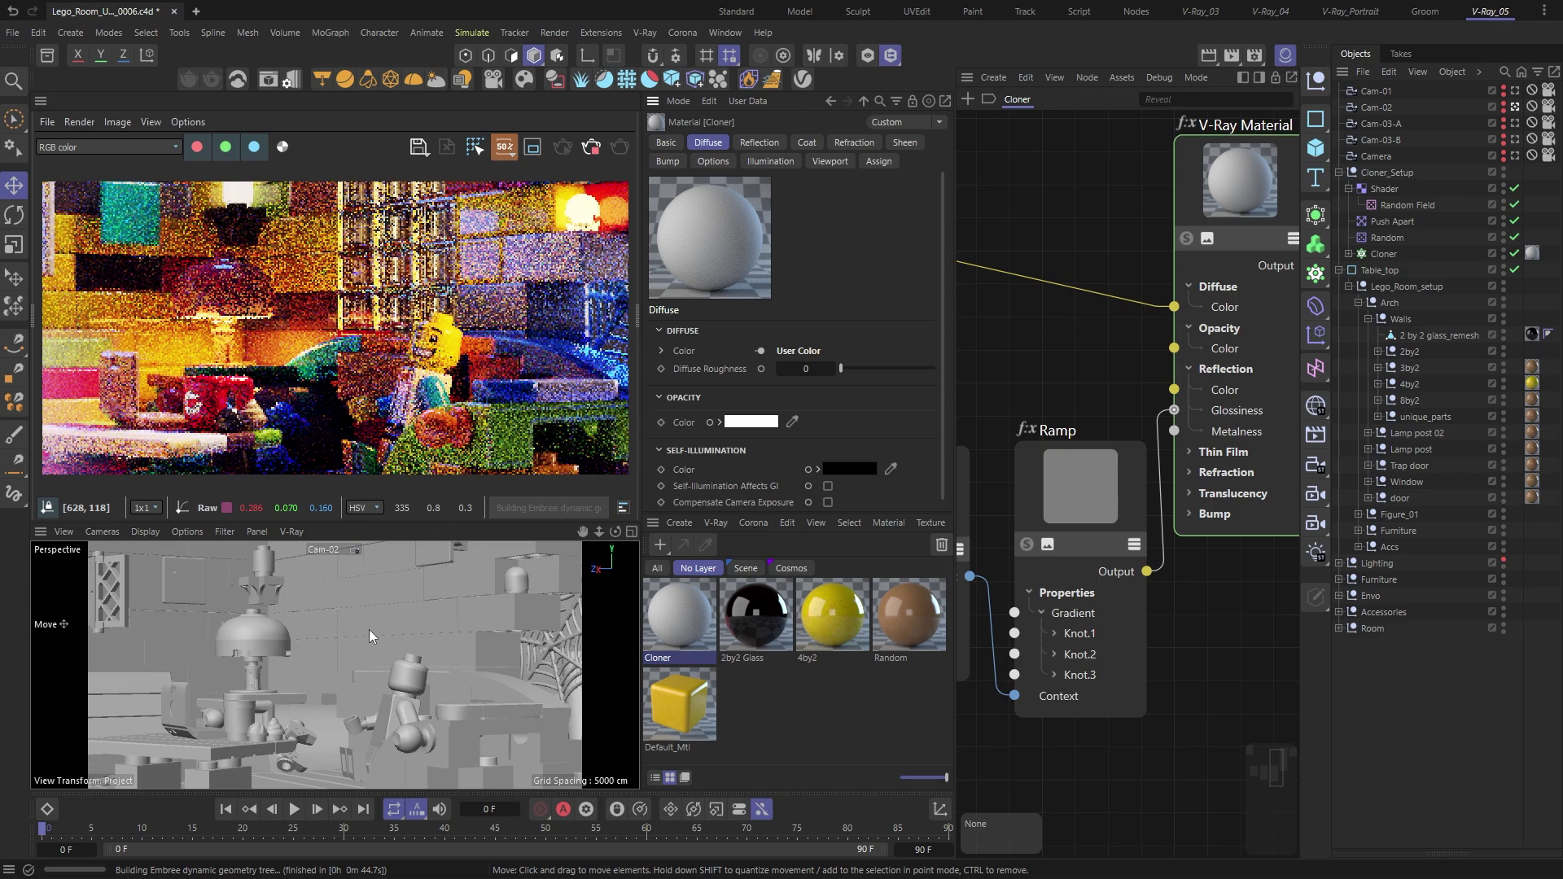
{"action": "left_click", "coordinate": [533, 147]}
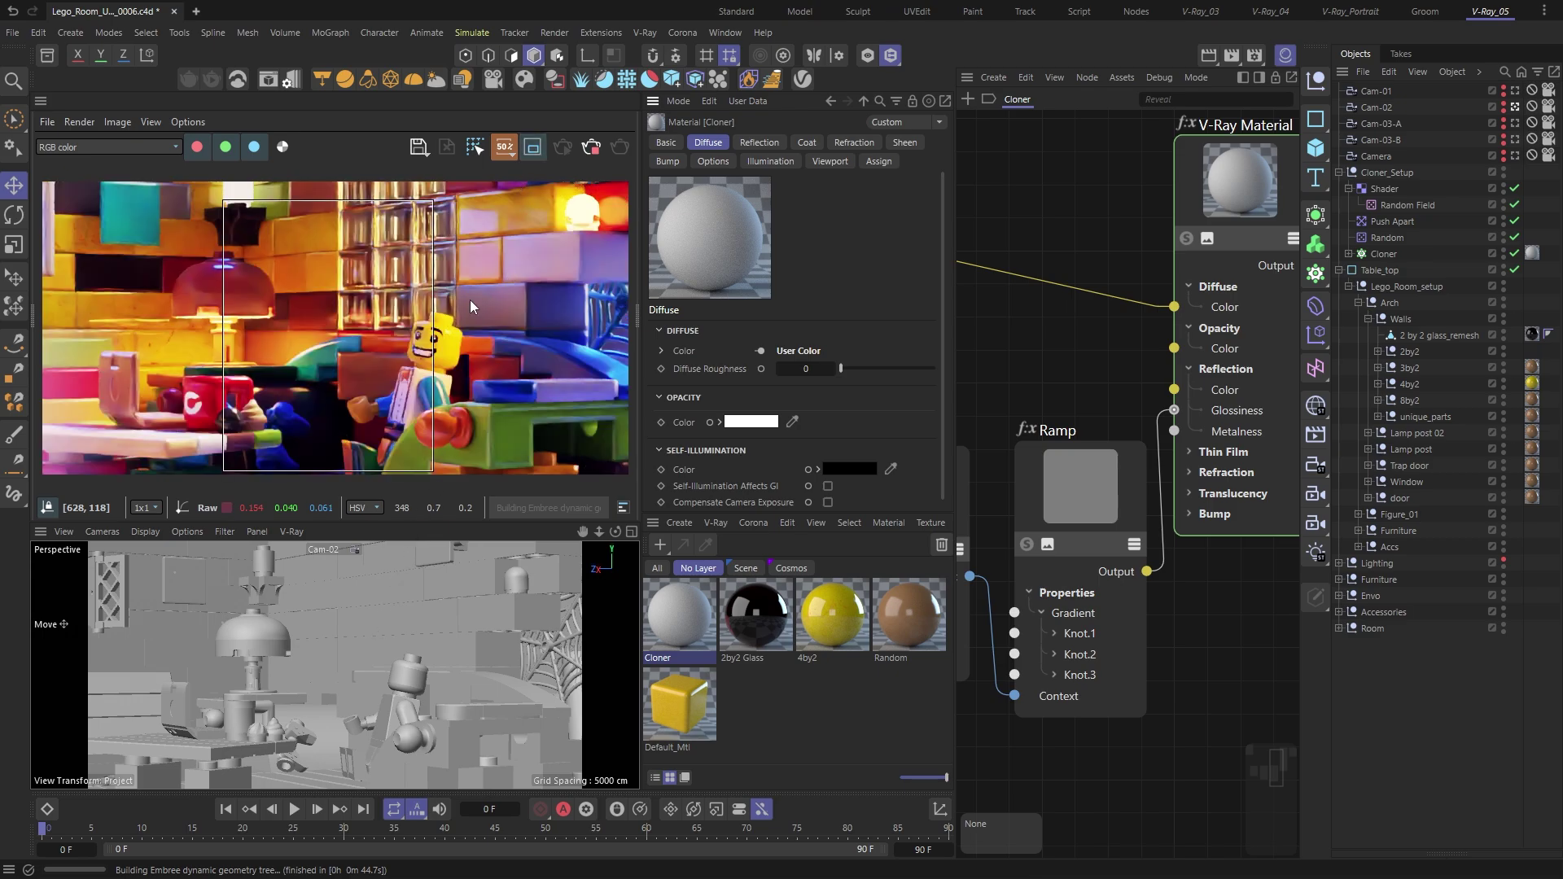
{"action": "left_click_drag", "start_coordinate": [469, 340], "coordinate": [326, 179]}
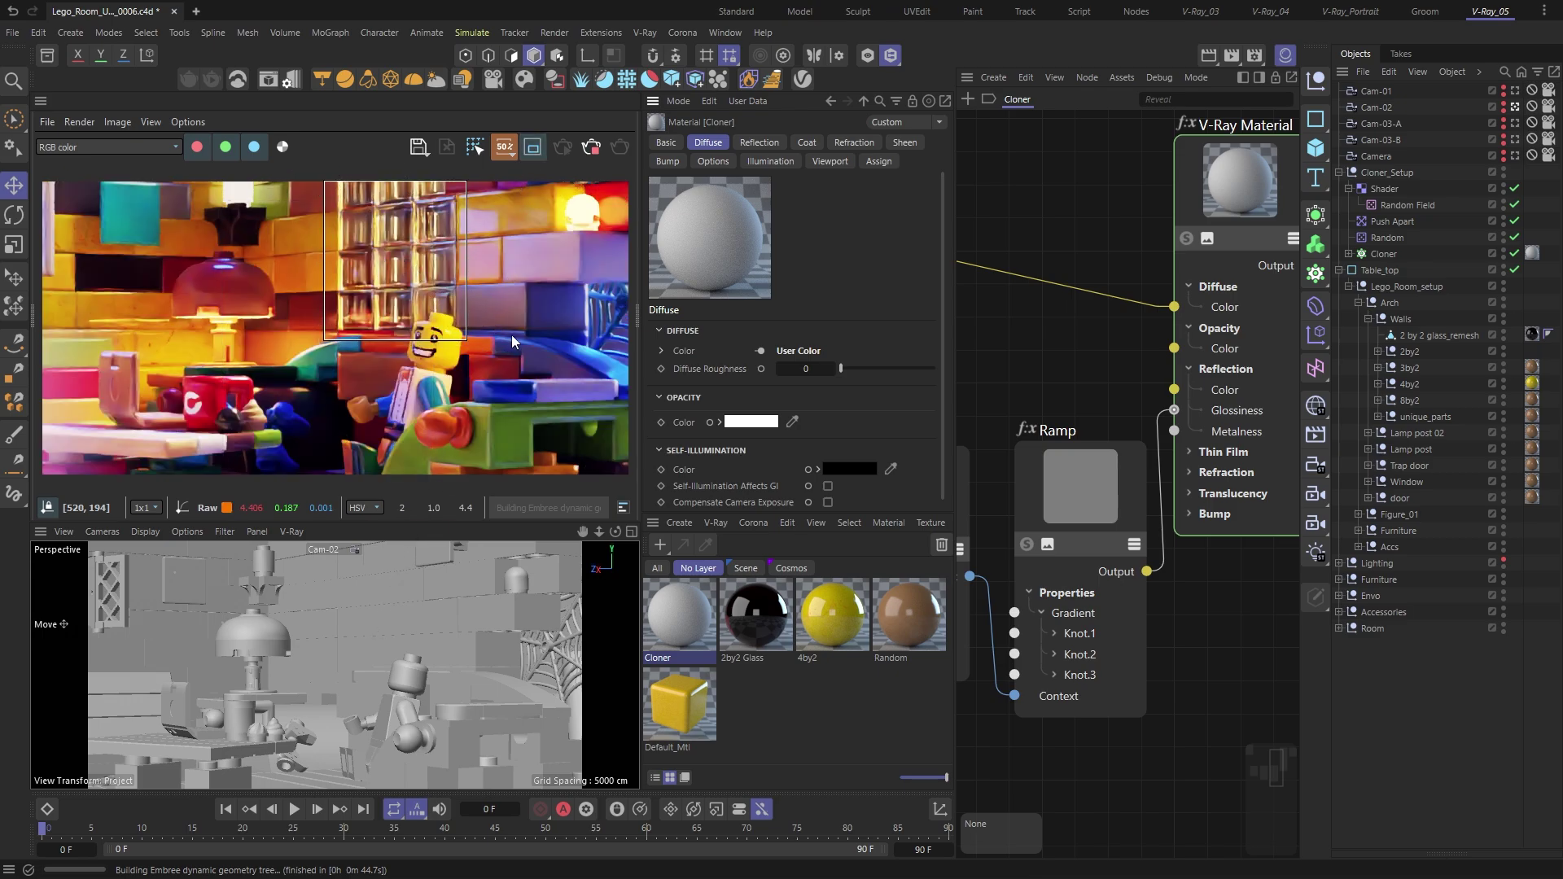
Step: Add a user data entry named Color to the 2 by 2 glass_remesh object
{"action": "left_click", "coordinate": [1433, 335]}
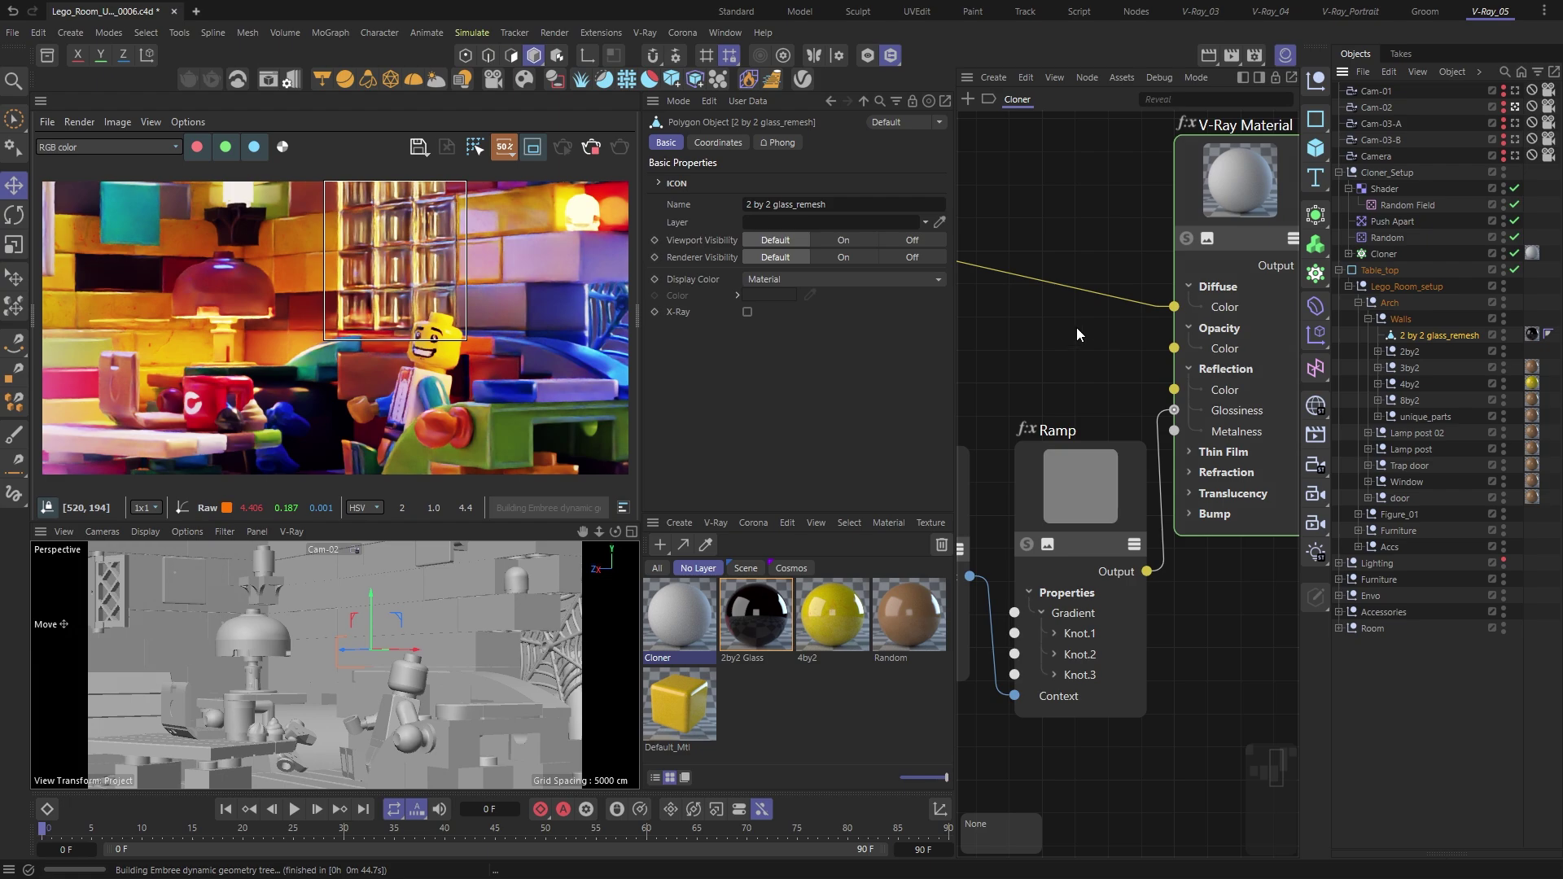
{"action": "left_click", "coordinate": [746, 102]}
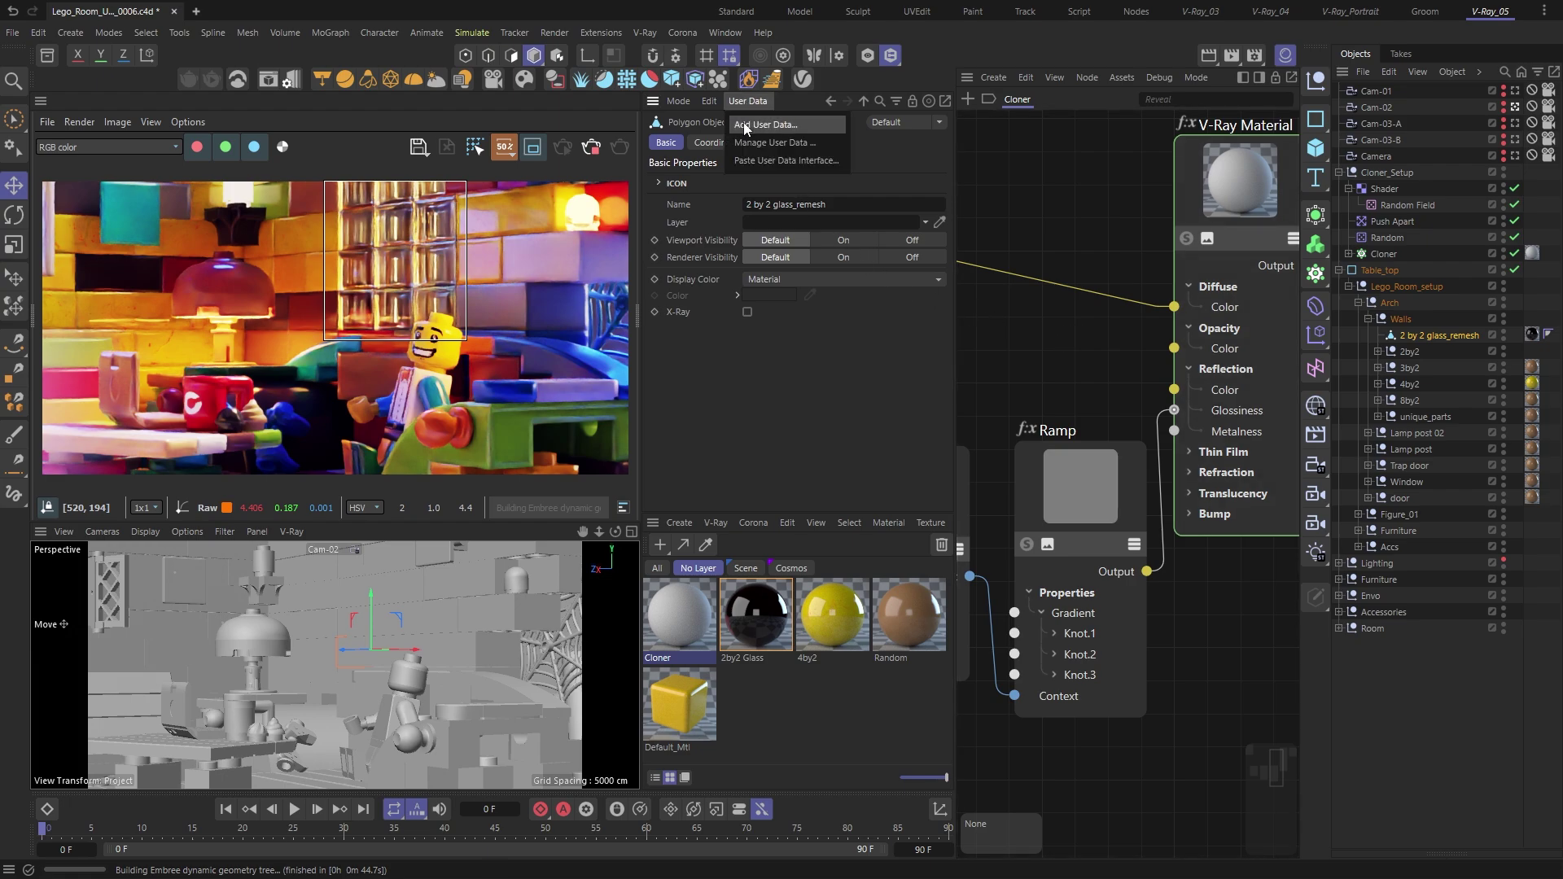
{"action": "left_click", "coordinate": [746, 121]}
{"action": "left_click_drag", "start_coordinate": [743, 12], "coordinate": [731, 206]}
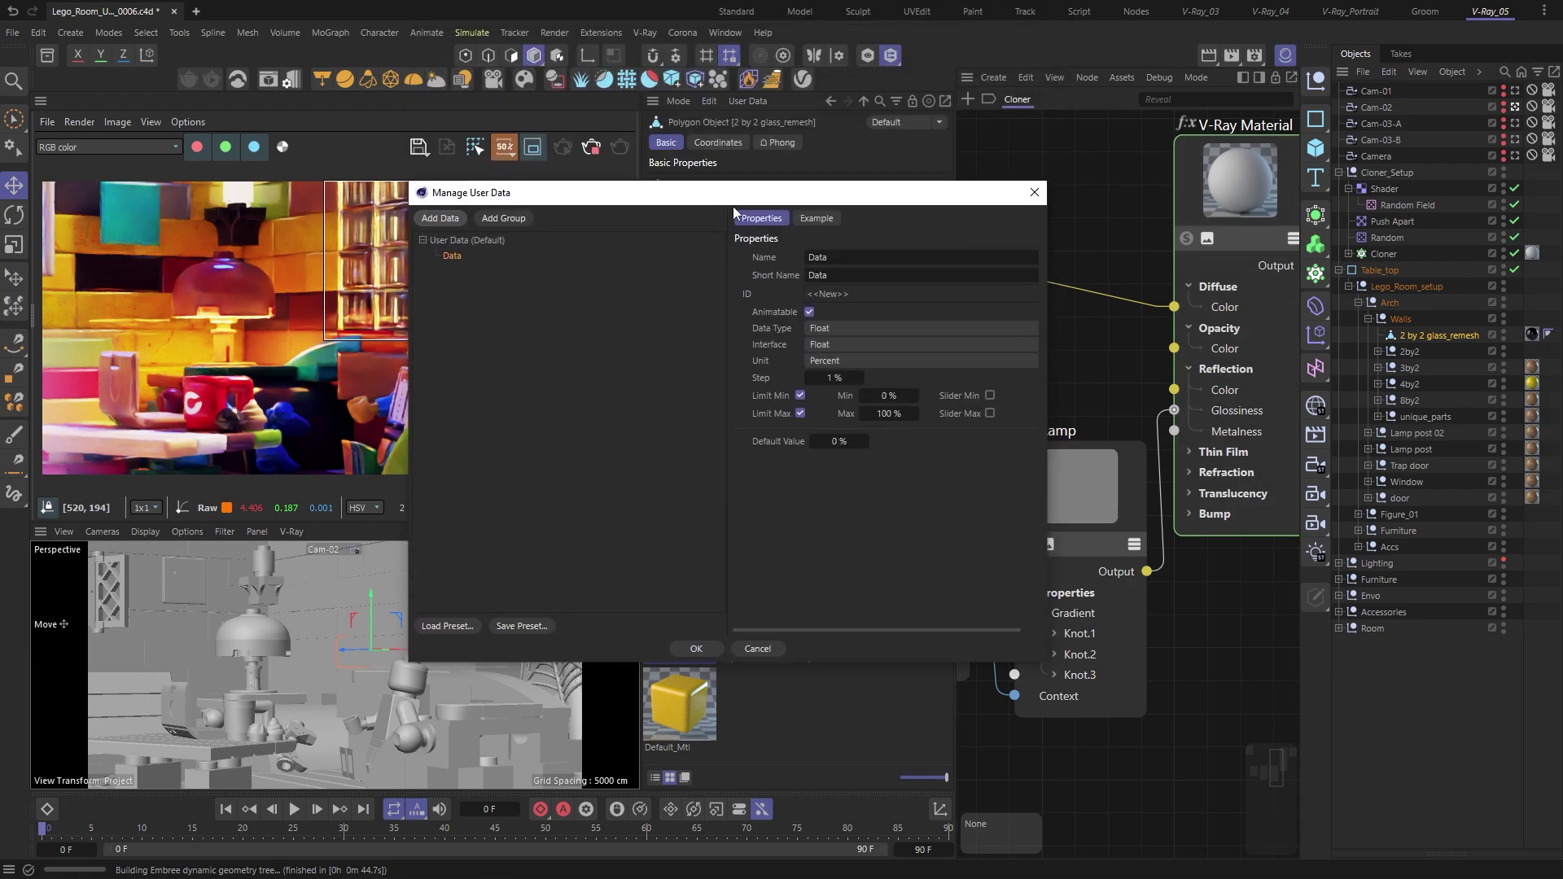
{"action": "double_click", "coordinate": [836, 256]}
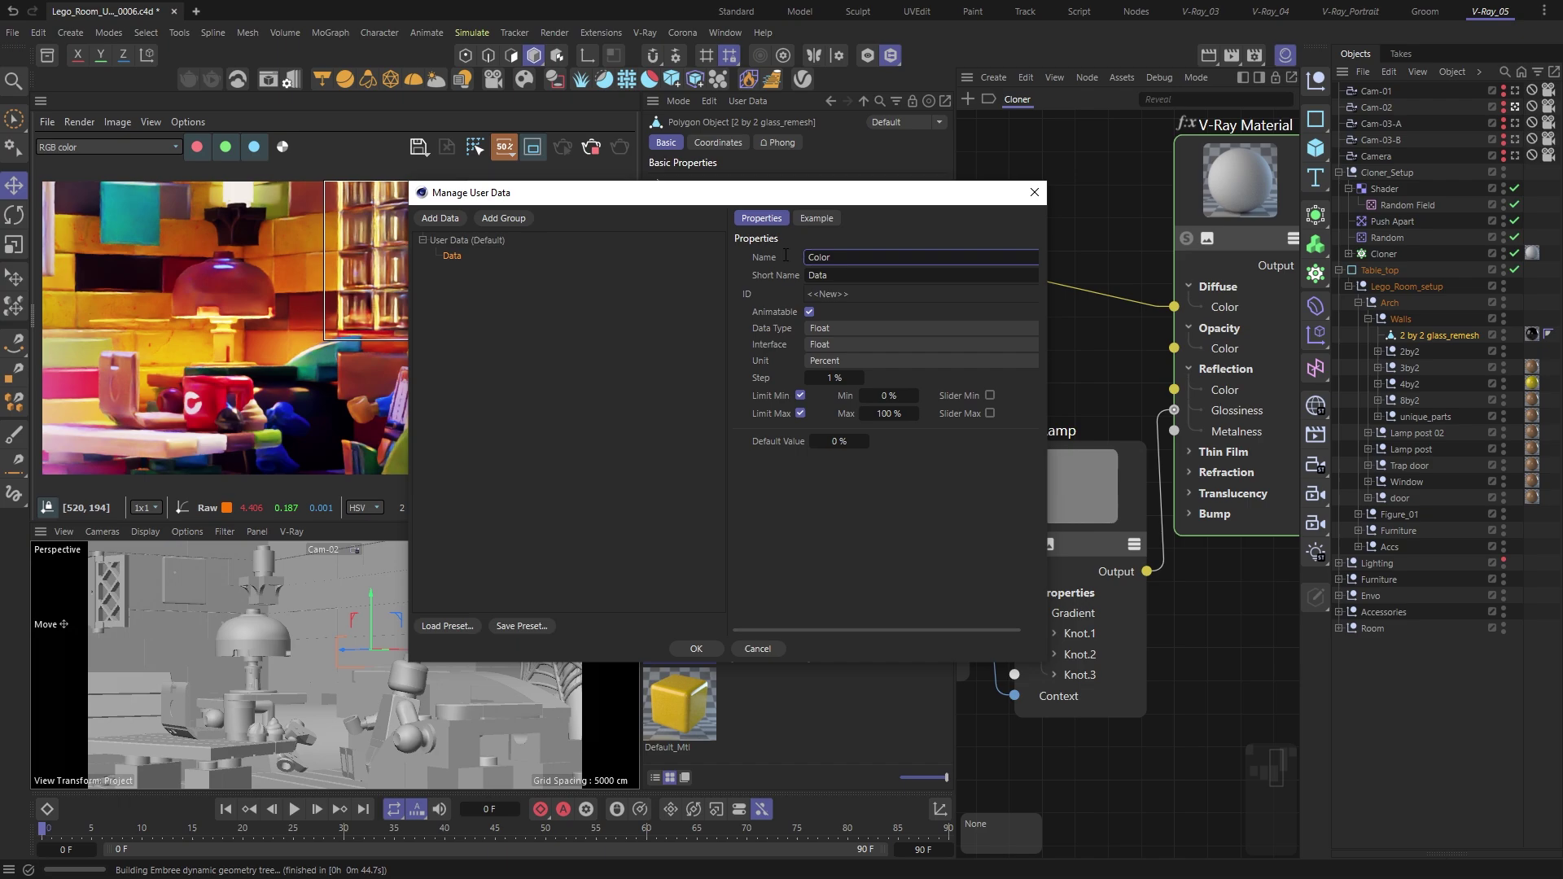
Step: Set the entry's data type to Color with a green default of H 112°, S 86%, V 87%, and confirm the user data
{"action": "left_click", "coordinate": [781, 332]}
{"action": "left_click", "coordinate": [831, 328]}
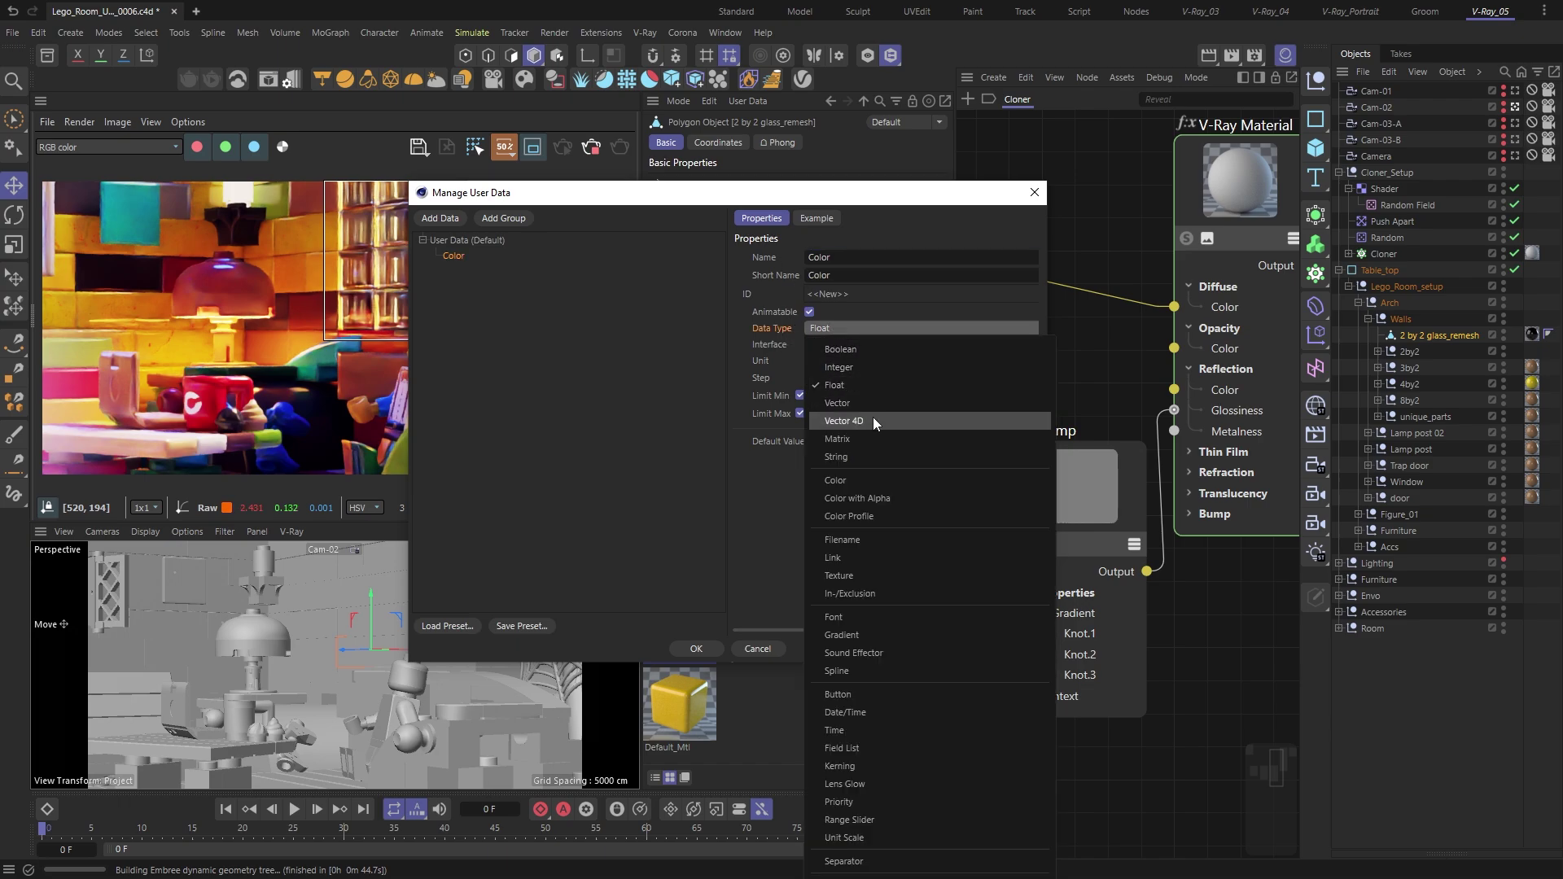
{"action": "left_click", "coordinate": [876, 482]}
{"action": "left_click", "coordinate": [811, 366]}
{"action": "left_click_drag", "start_coordinate": [891, 444], "coordinate": [1011, 444]}
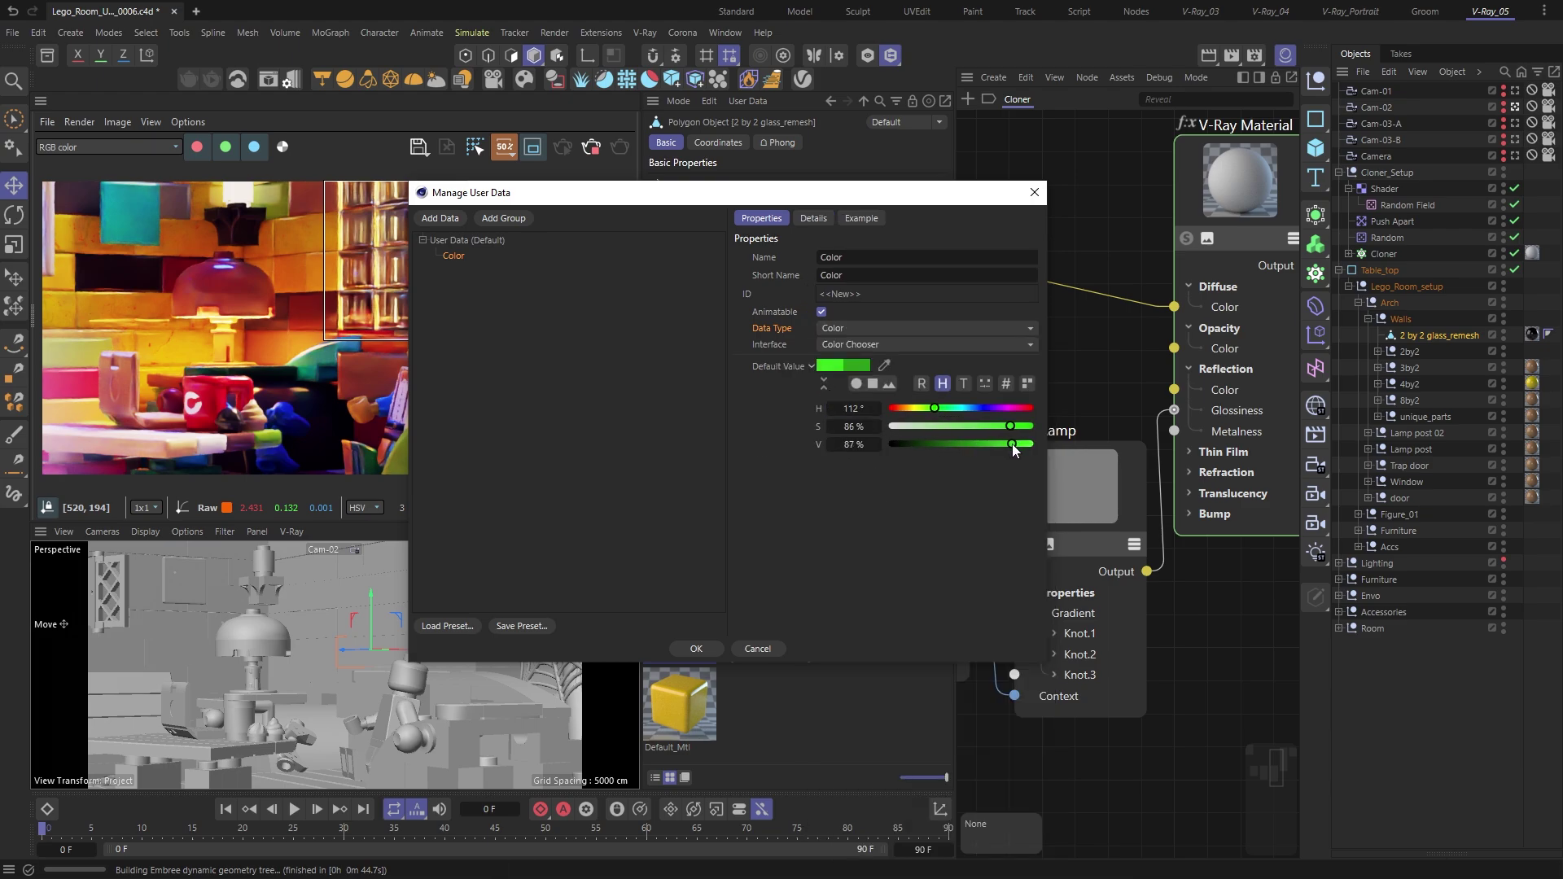
{"action": "left_click", "coordinate": [715, 648]}
Step: Open the 2by2 Glass material's node graph and add a User Color node beside the V-Ray Material
{"action": "left_click", "coordinate": [764, 623]}
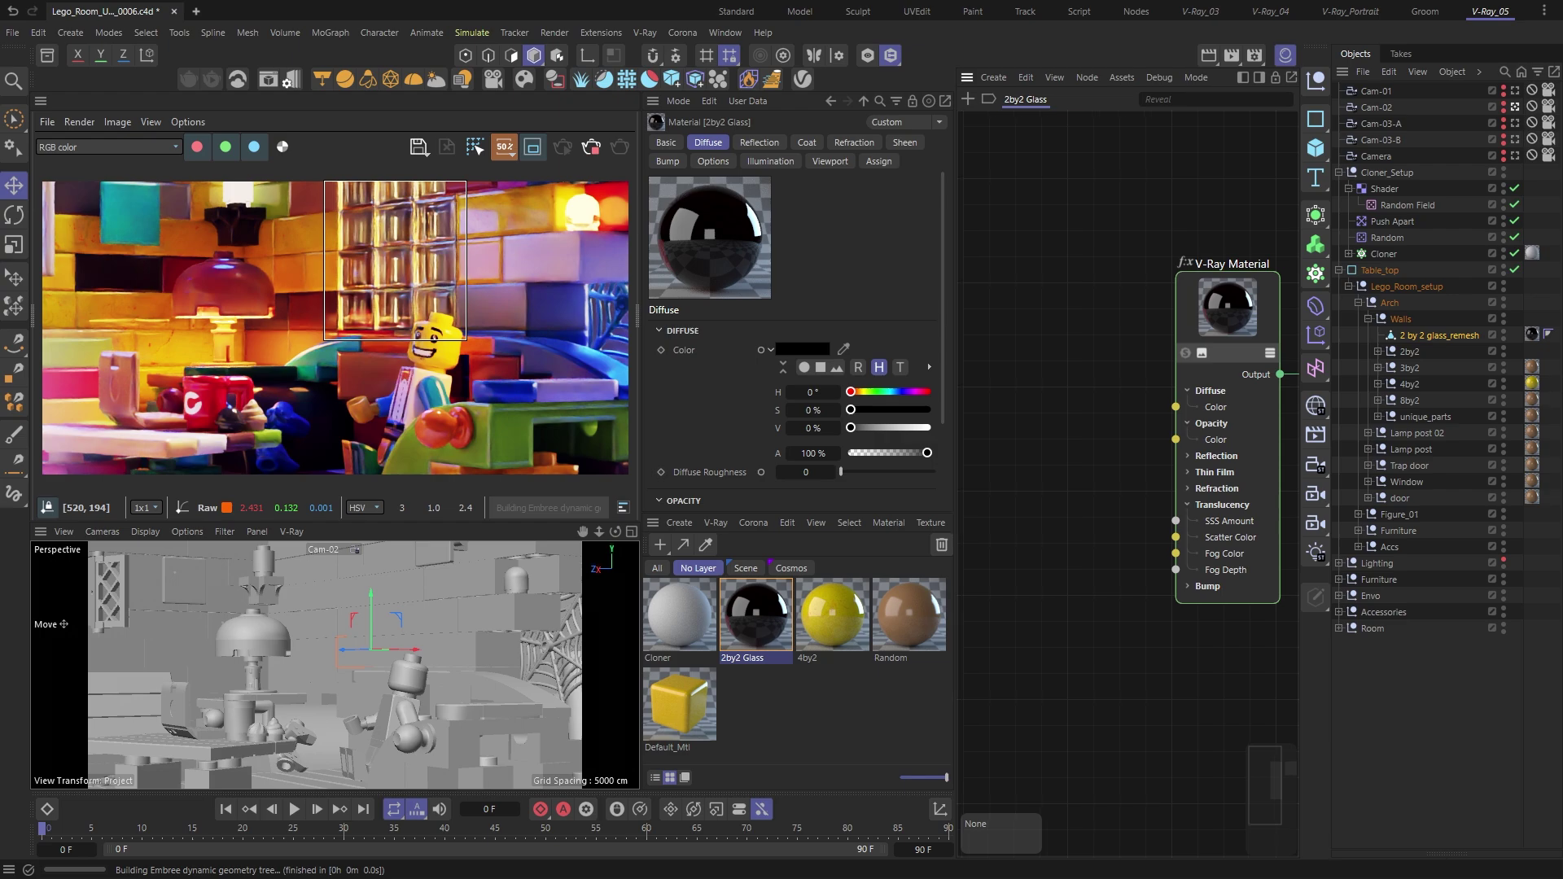
{"action": "double_click", "coordinate": [997, 407]}
{"action": "type", "text": "user"}
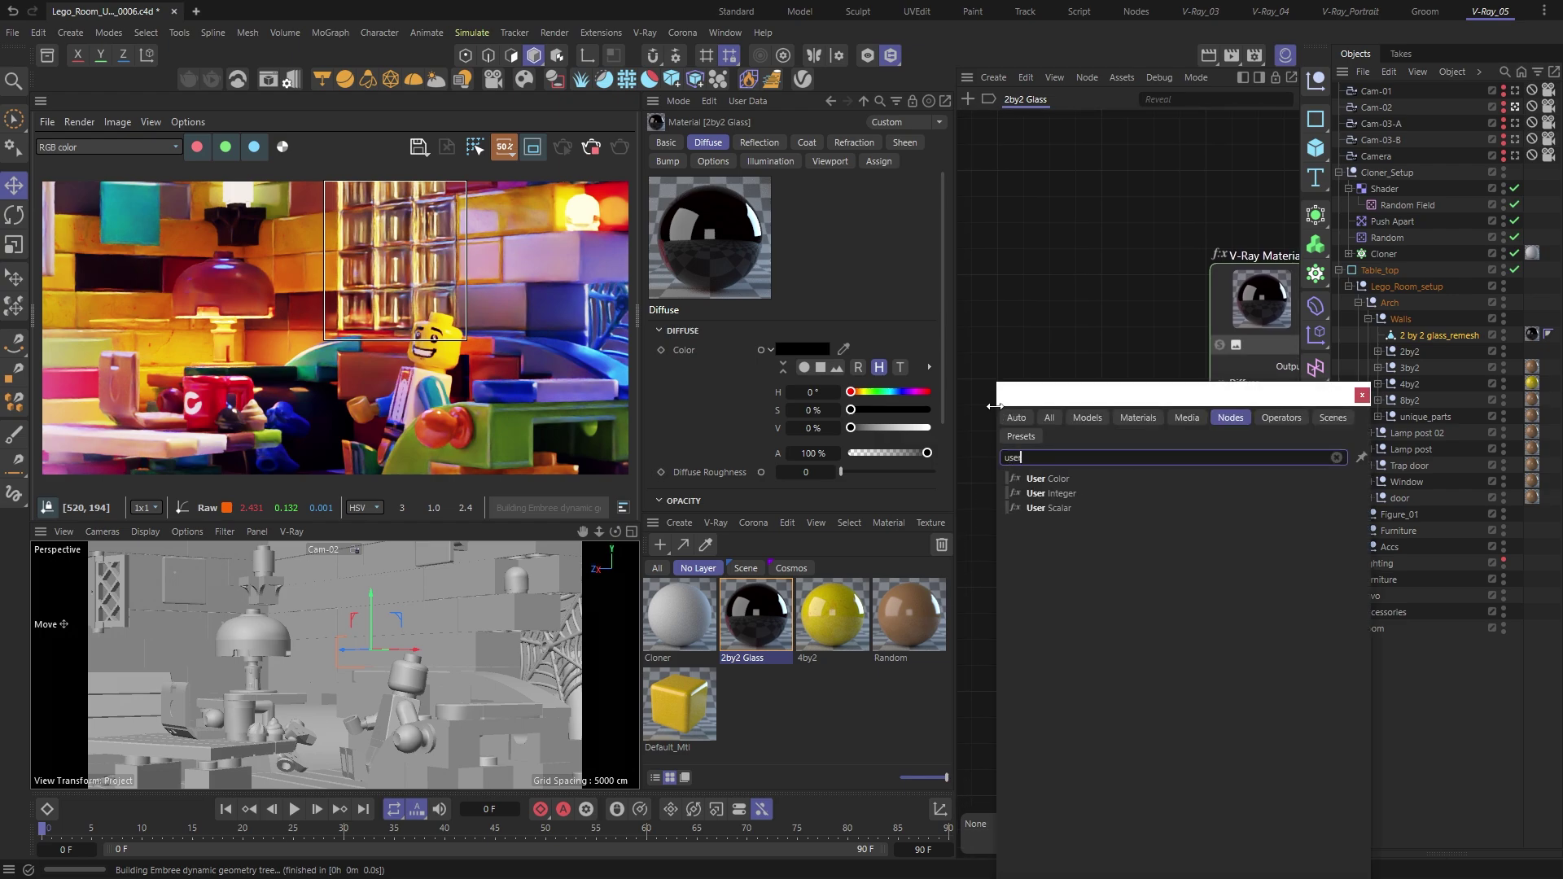
{"action": "left_click", "coordinate": [1024, 478]}
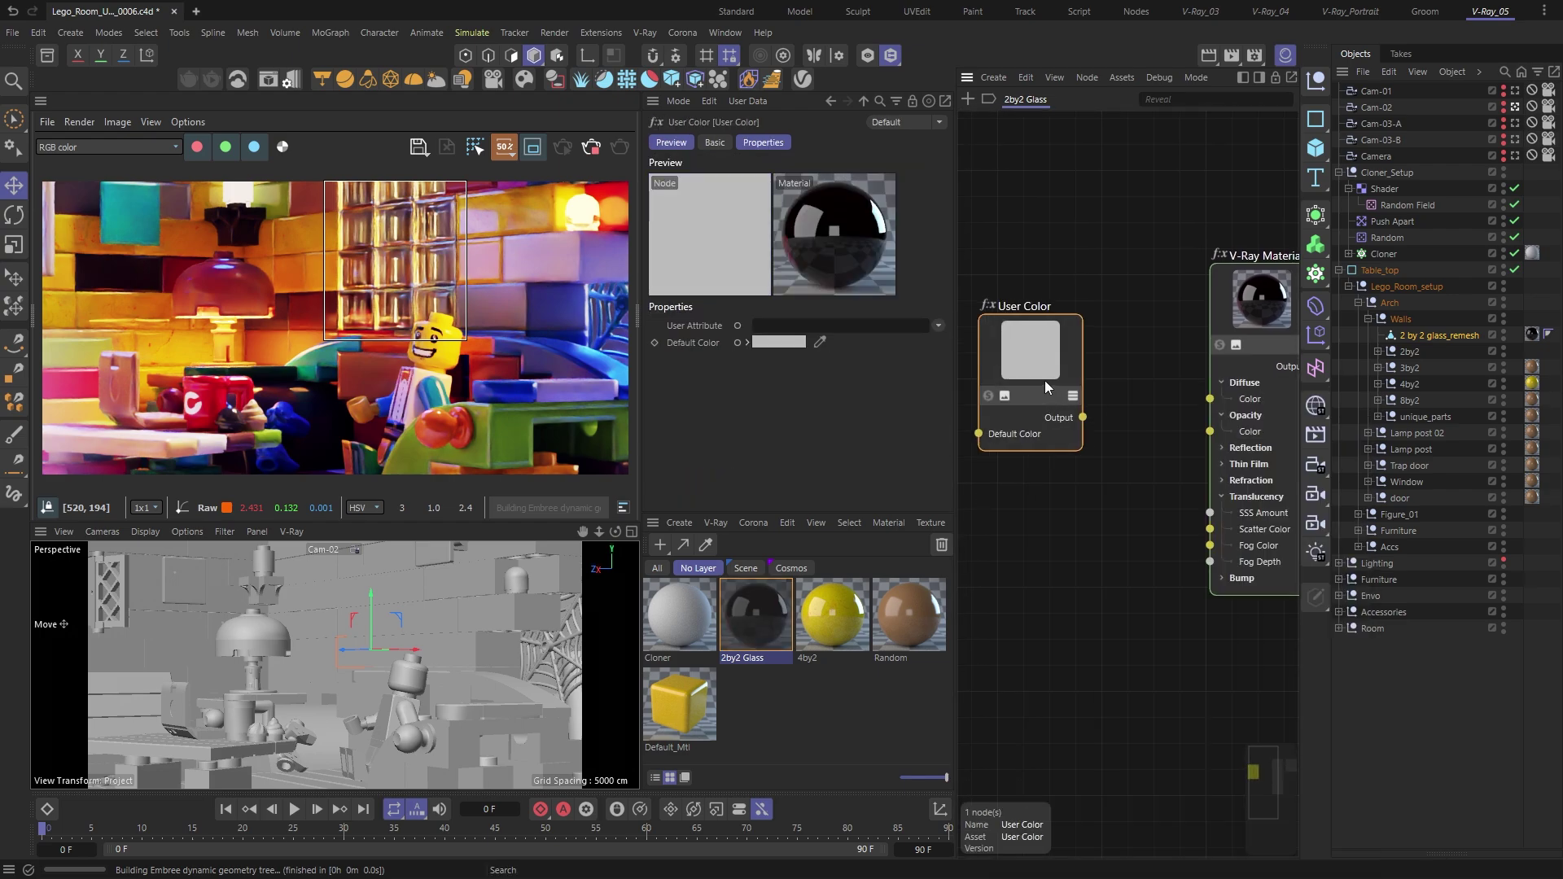
{"action": "left_click_drag", "start_coordinate": [1043, 381], "coordinate": [1067, 377]}
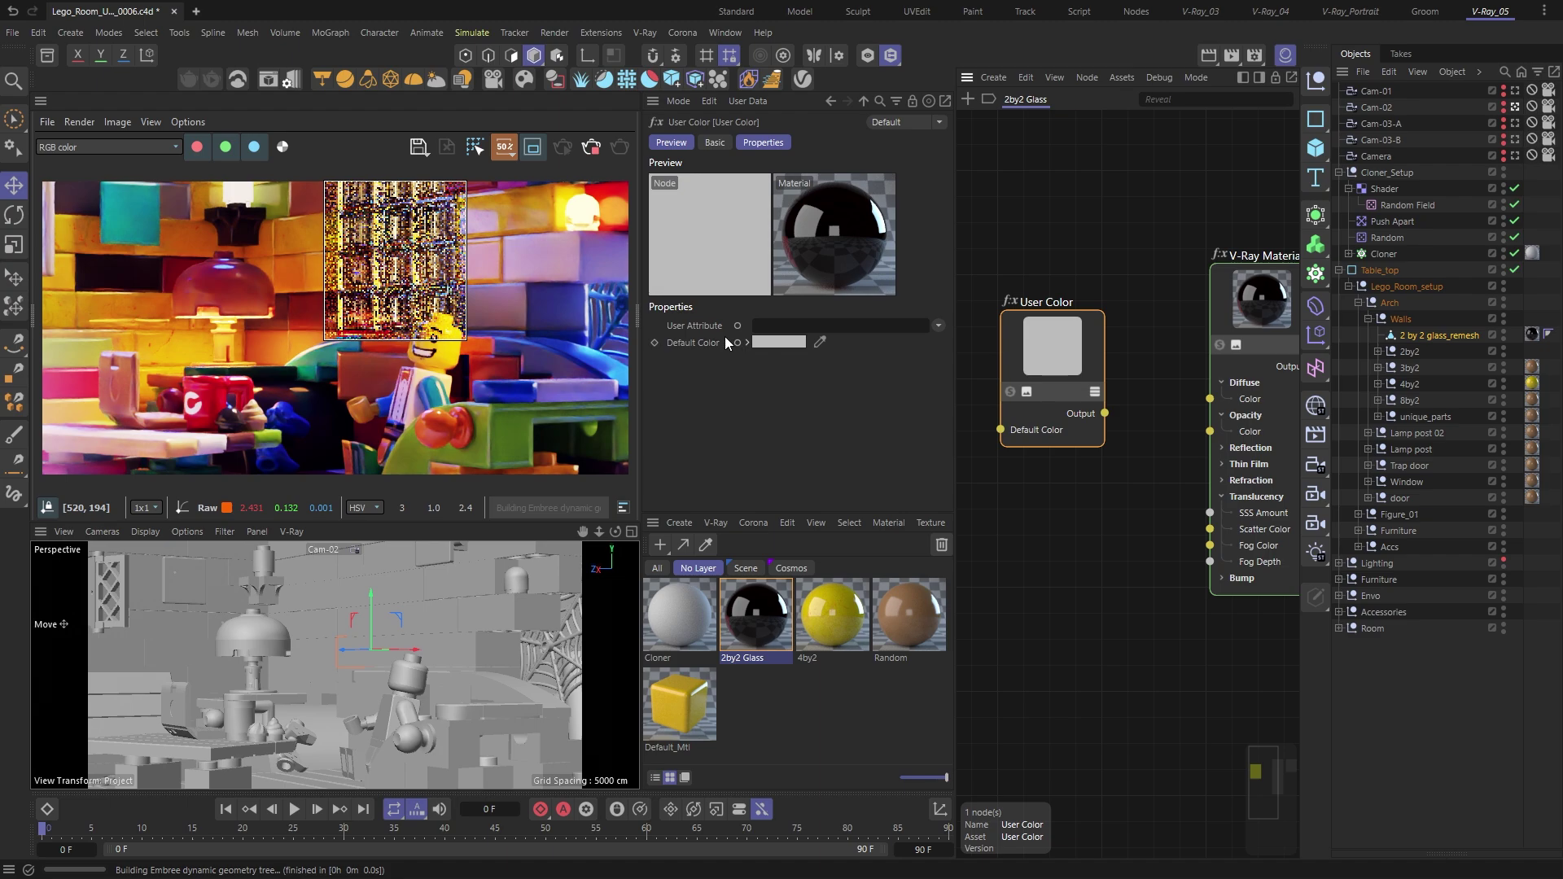
Step: Feed the user attribute Color through the User Color node into Fog Color, and show the glass object's user data
{"action": "left_click", "coordinate": [787, 324]}
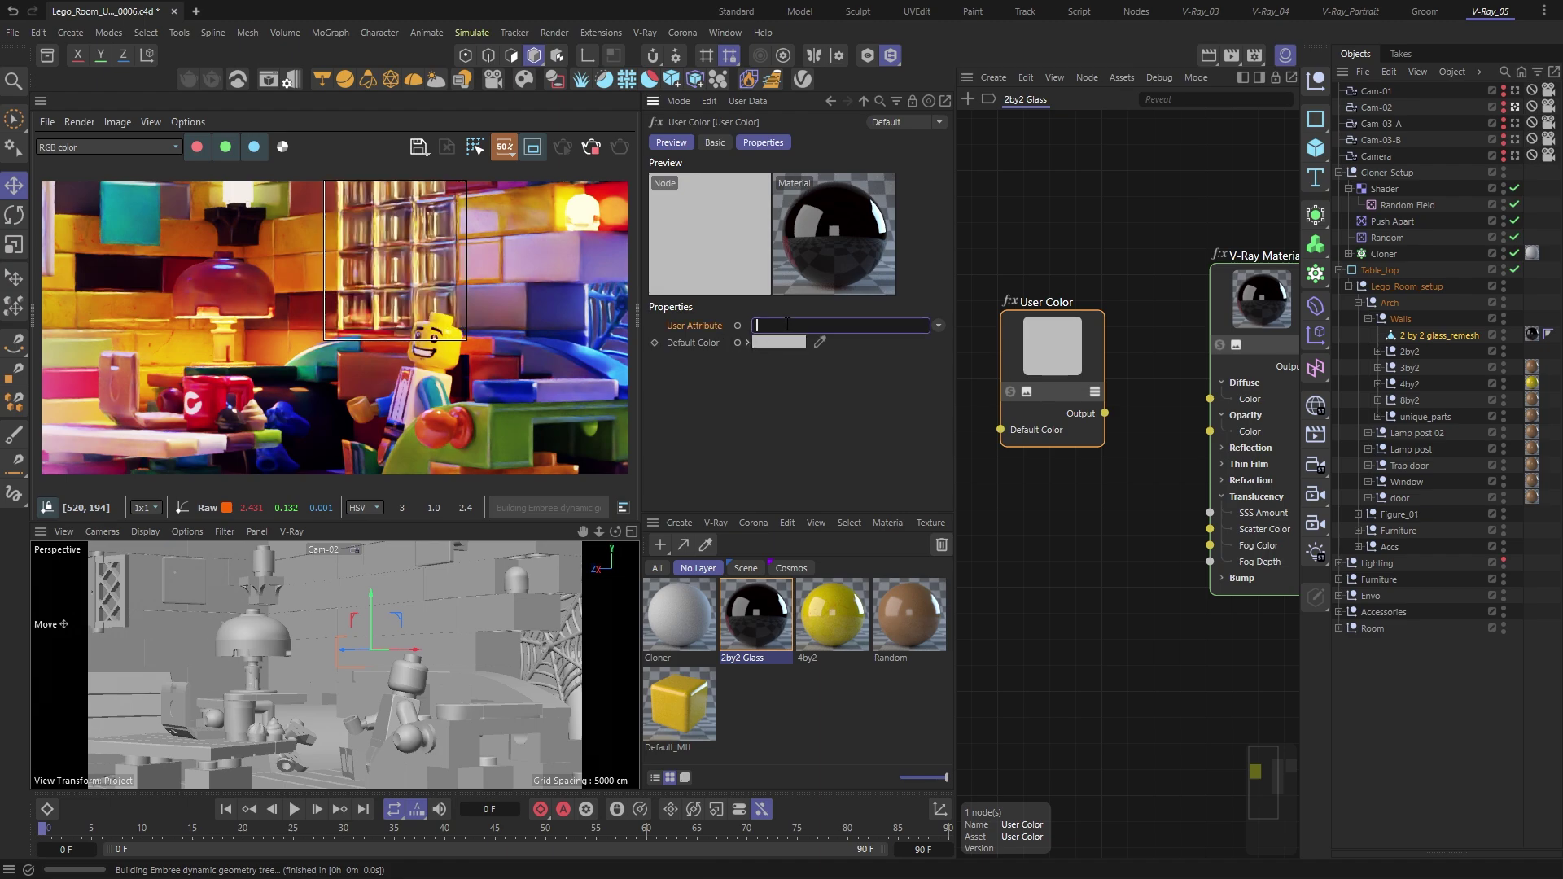
{"action": "type", "text": "Color"}
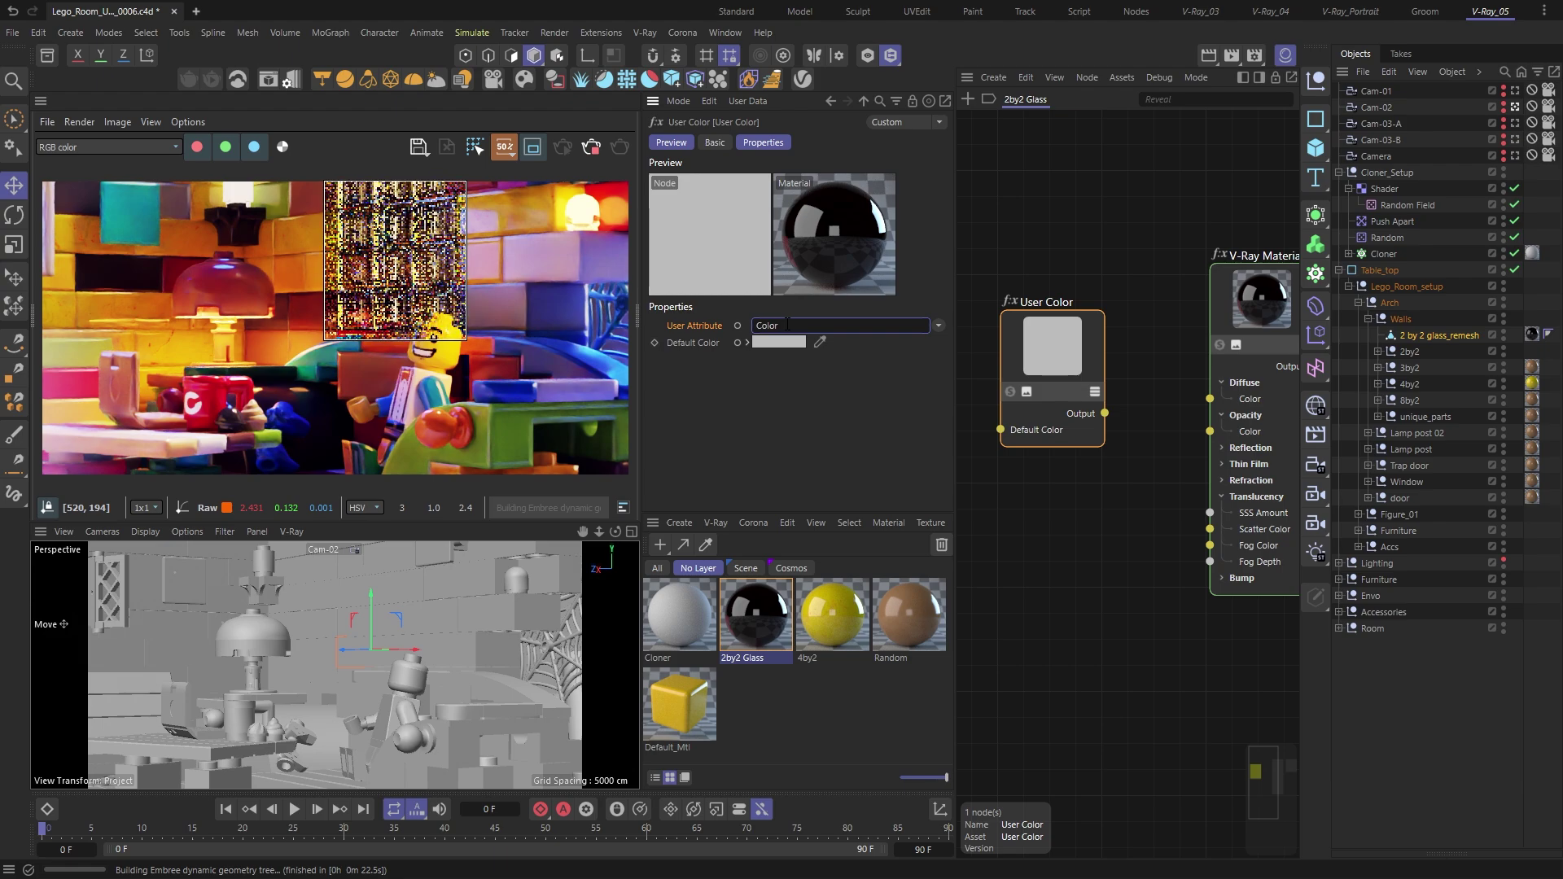
{"action": "left_click_drag", "start_coordinate": [1104, 415], "coordinate": [1109, 435]}
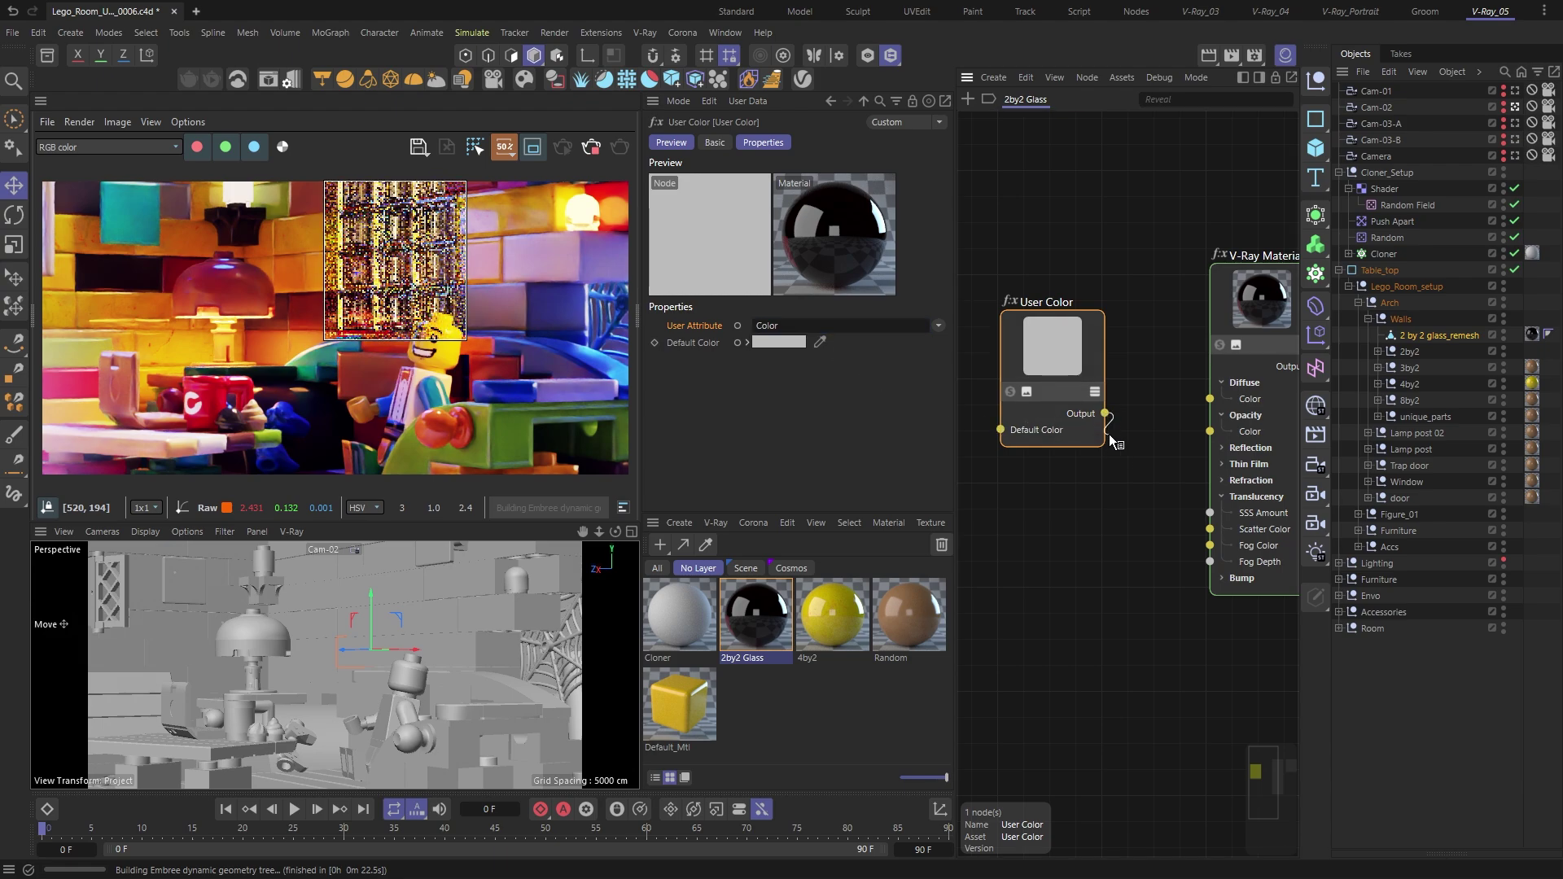
{"action": "left_click_drag", "start_coordinate": [1161, 520], "coordinate": [1211, 546]}
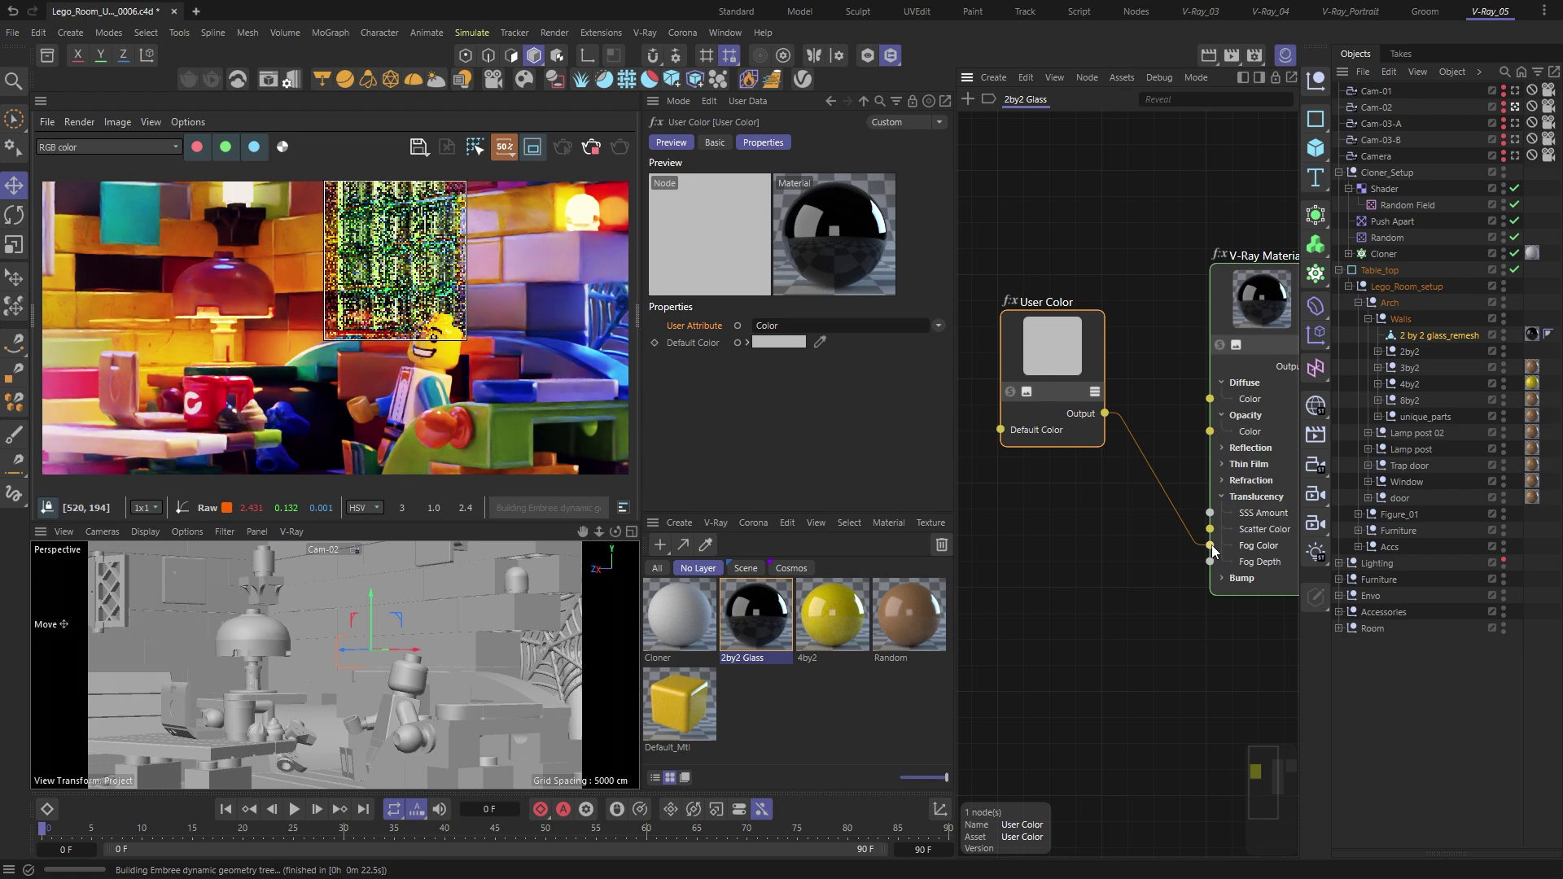
{"action": "left_click", "coordinate": [1439, 335]}
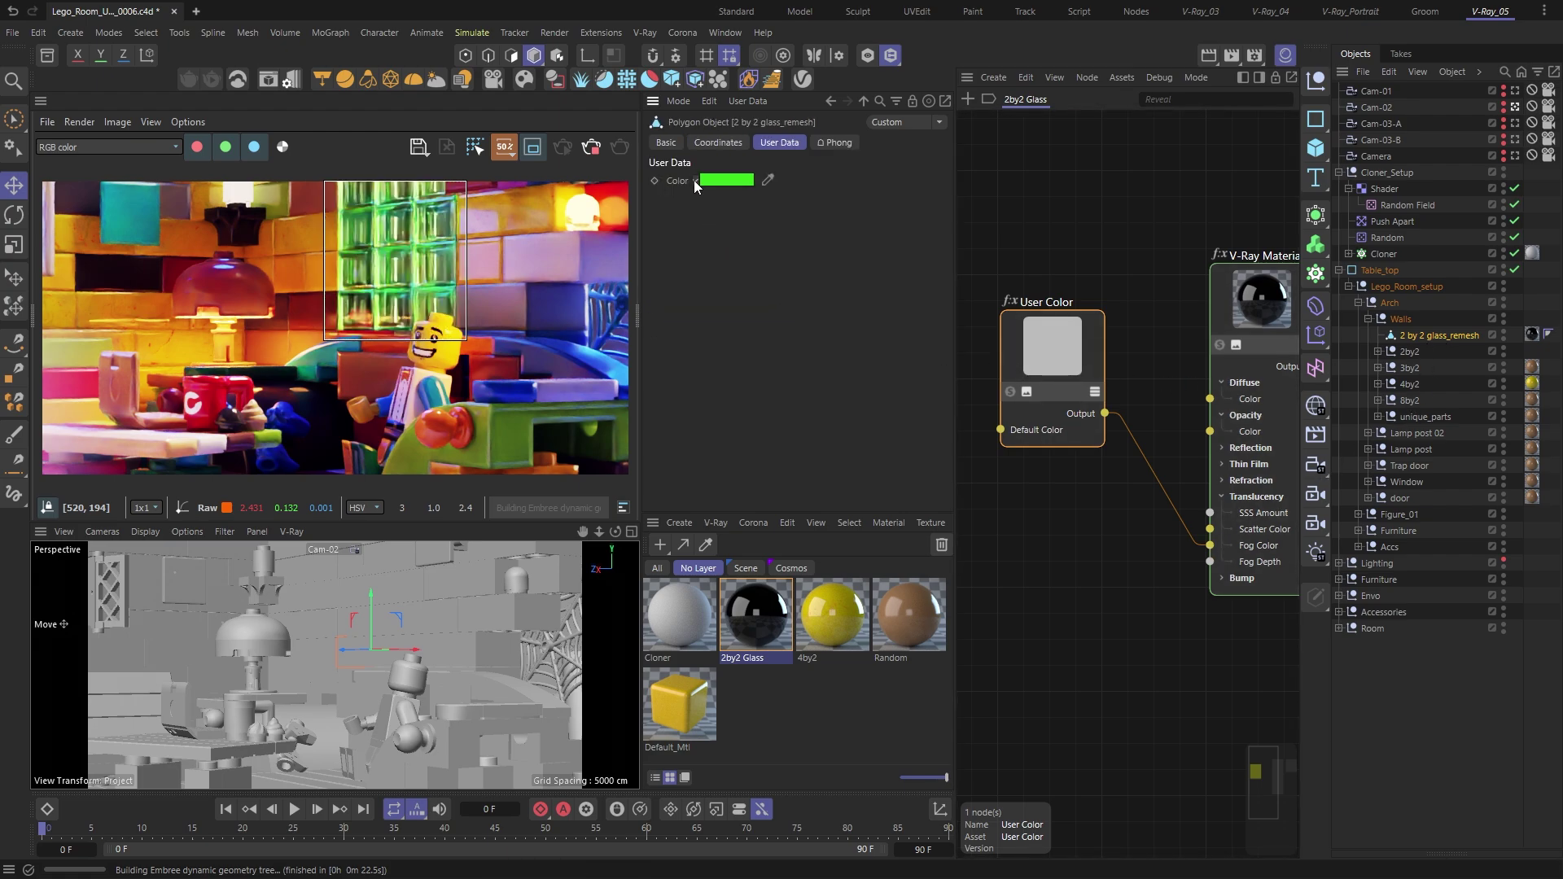
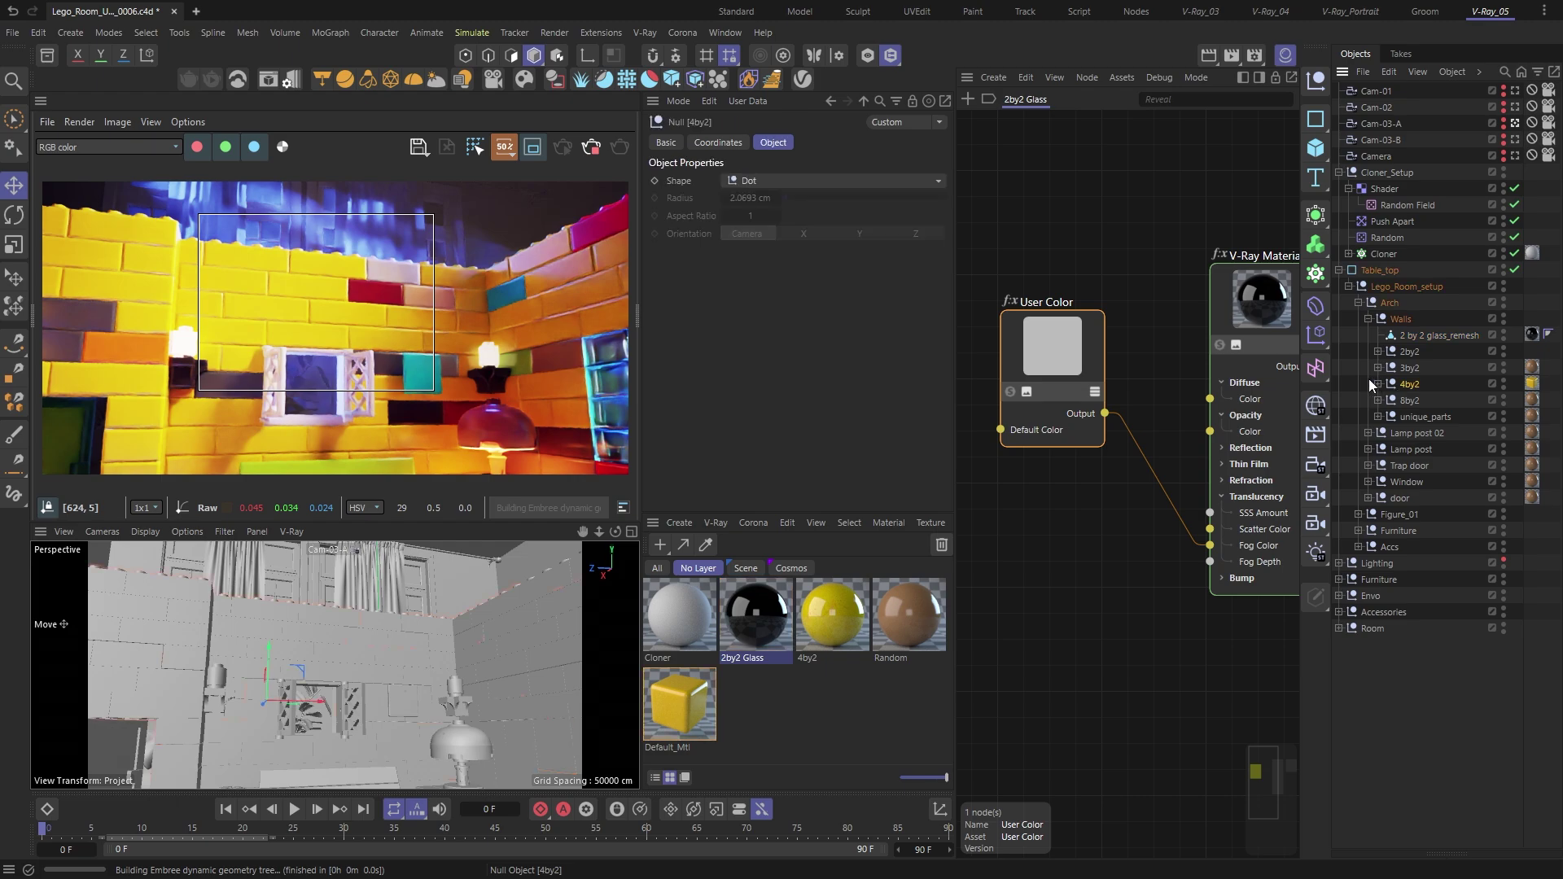
Step: Isolate the 4by2 wall bricks in the viewport and add a user data entry named Version to their null
{"action": "left_click", "coordinate": [868, 55]}
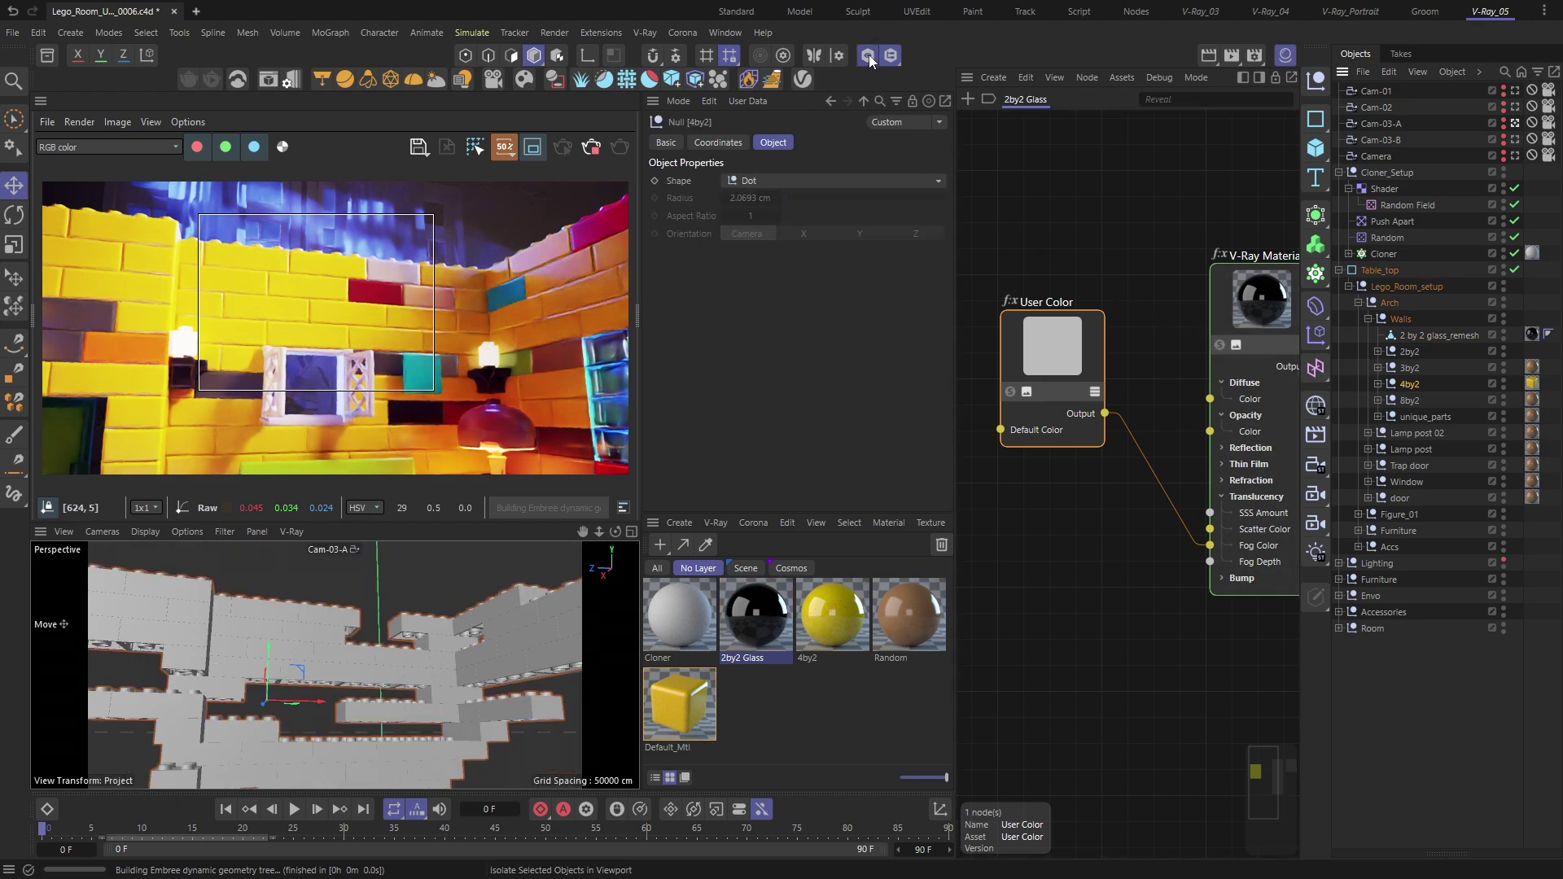
{"action": "left_click", "coordinate": [748, 100]}
{"action": "left_click", "coordinate": [763, 124]}
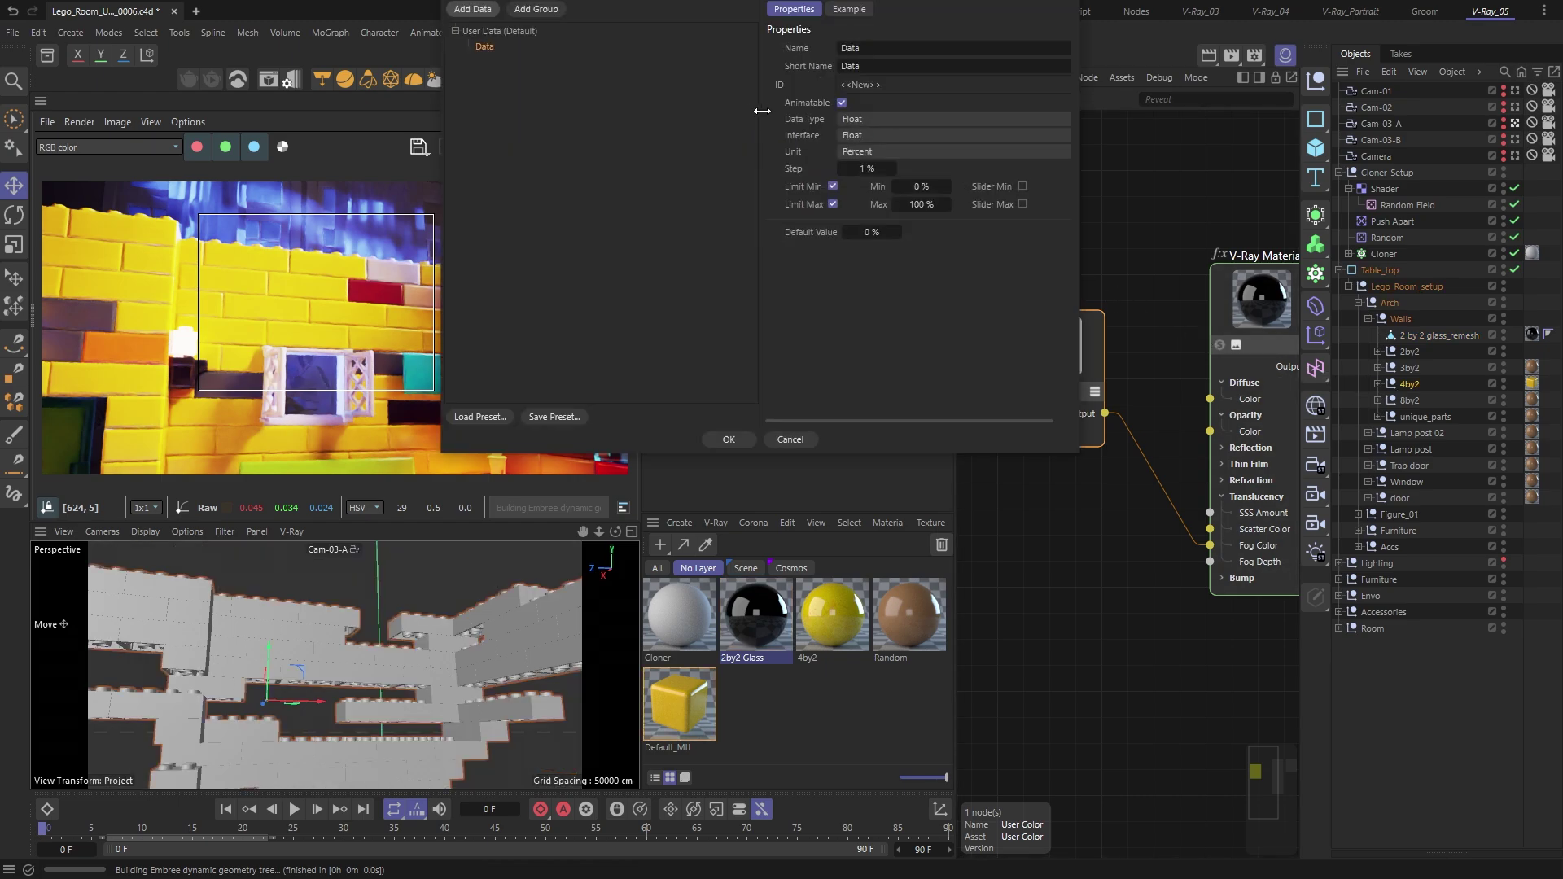
{"action": "double_click", "coordinate": [872, 293]}
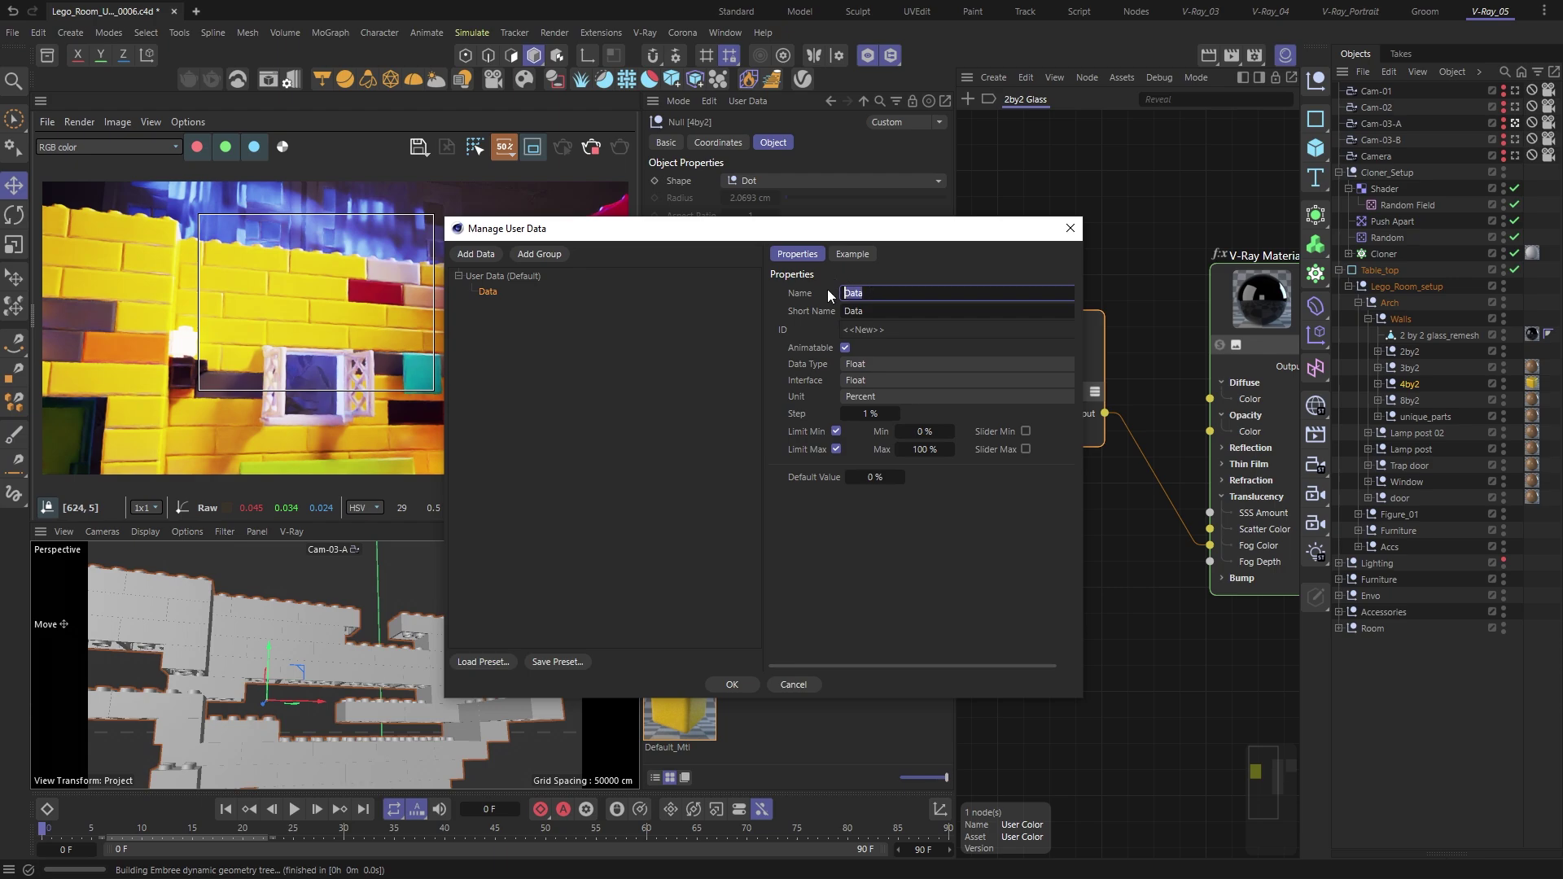
Step: Set the Version entry's unit to Real with limits from 1 to 5, and confirm the user data
{"action": "left_click", "coordinate": [819, 368]}
{"action": "left_click", "coordinate": [852, 399]}
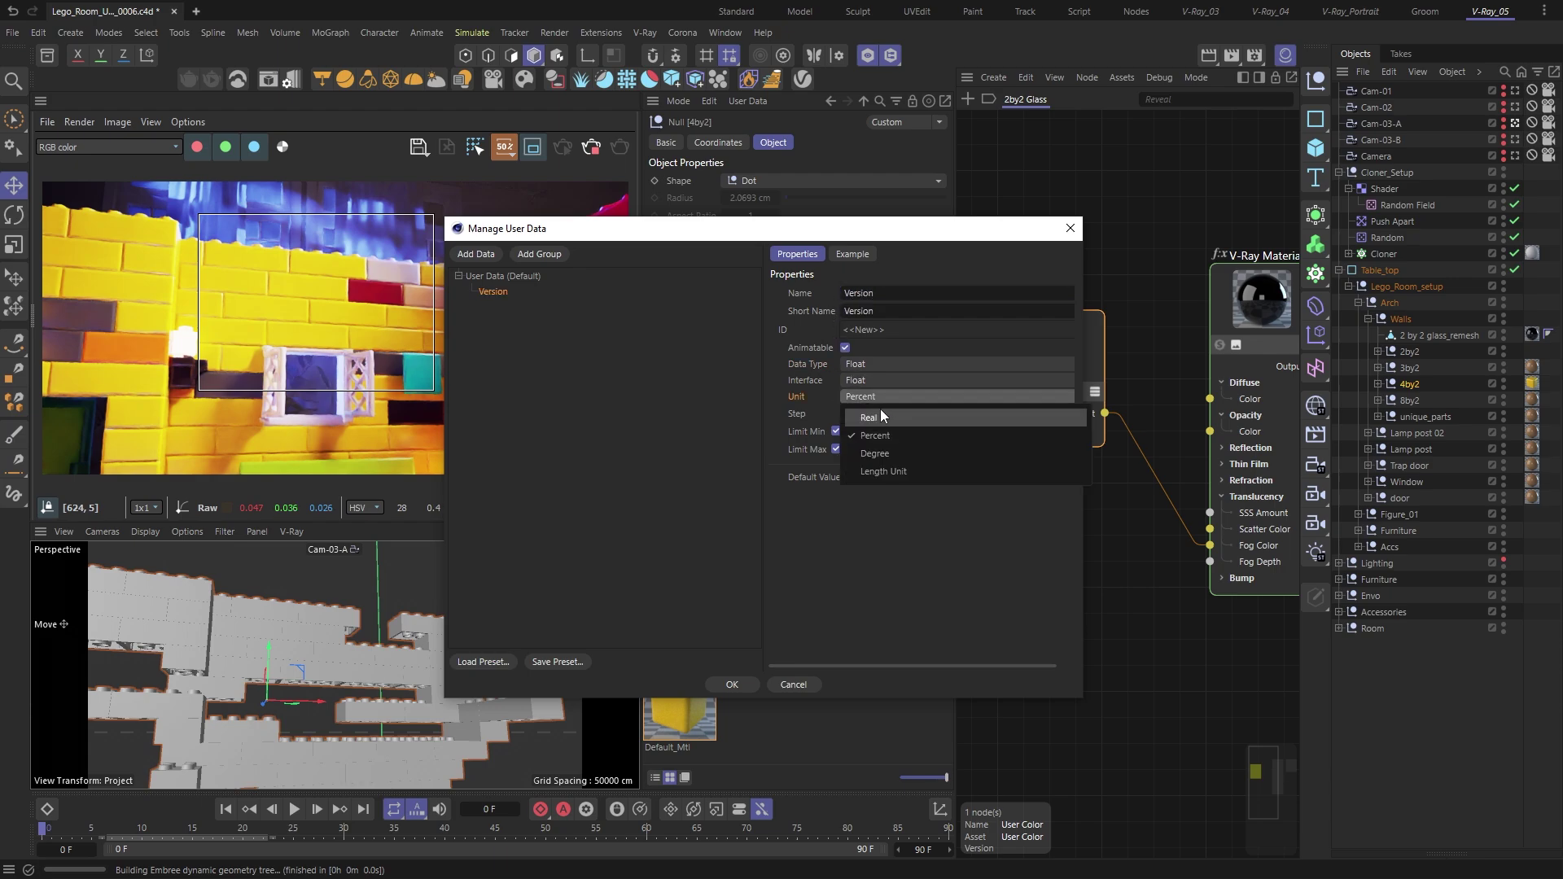
{"action": "left_click", "coordinate": [881, 411]}
{"action": "left_click", "coordinate": [914, 429]}
{"action": "type", "text": "1"}
{"action": "key", "text": "Tab"}
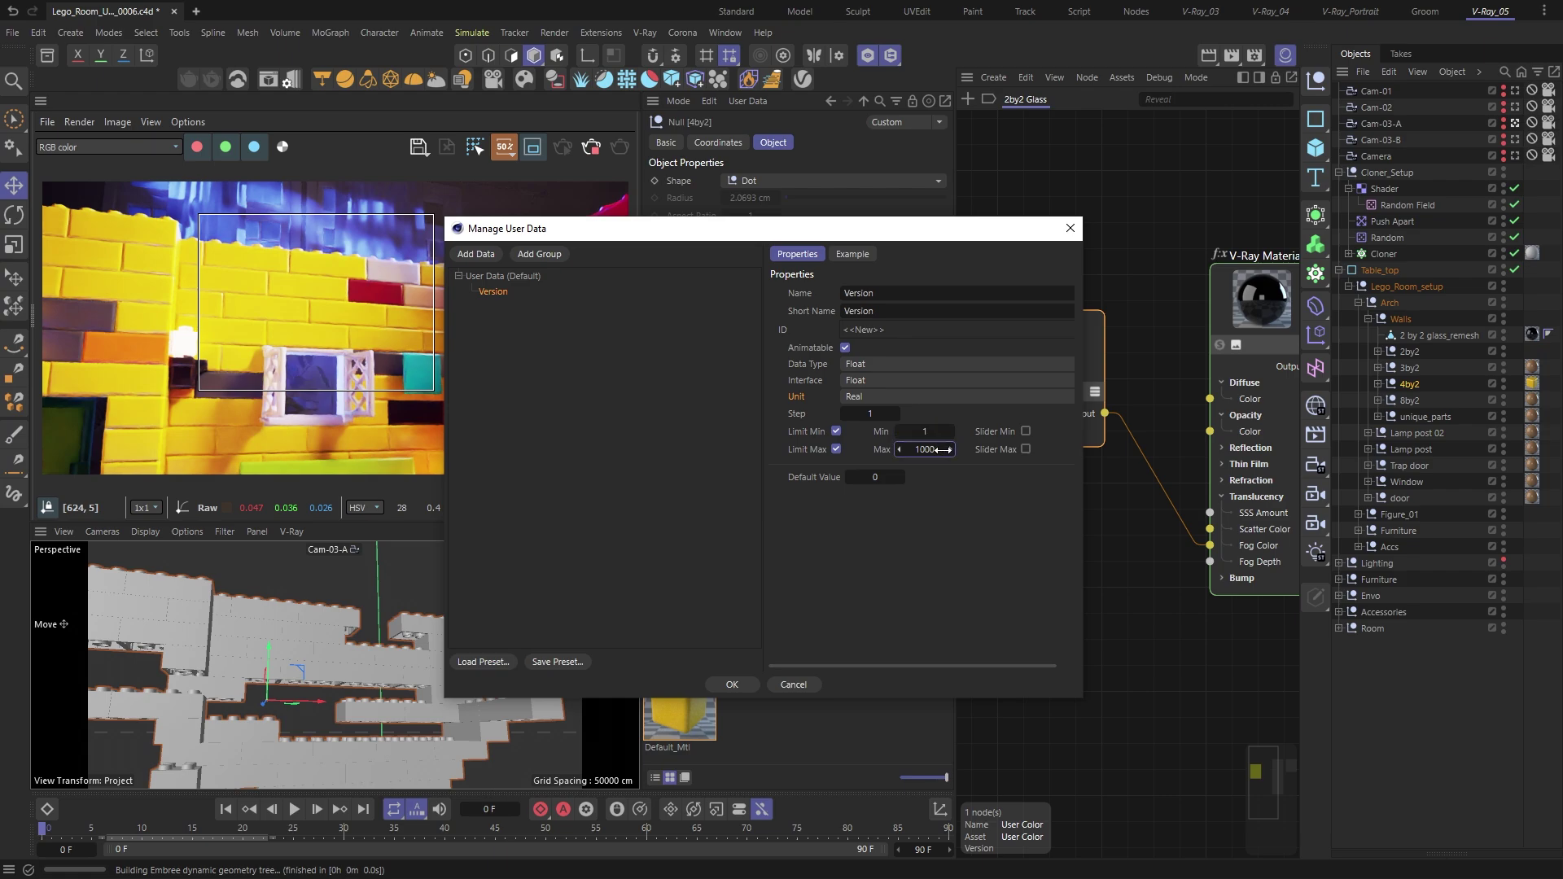
{"action": "type", "text": "5"}
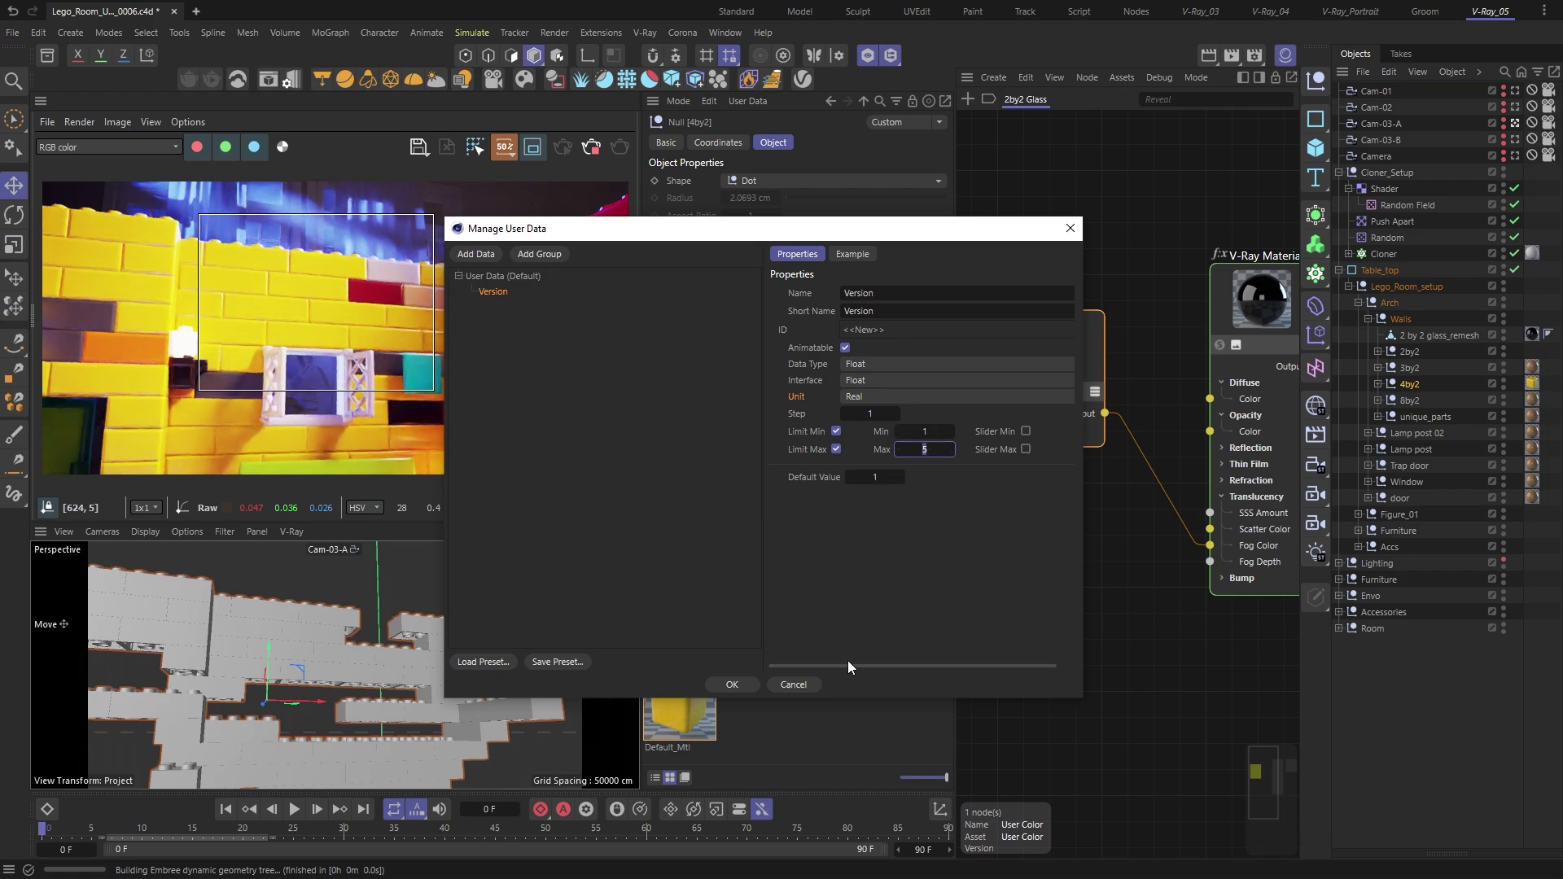
{"action": "left_click", "coordinate": [744, 684]}
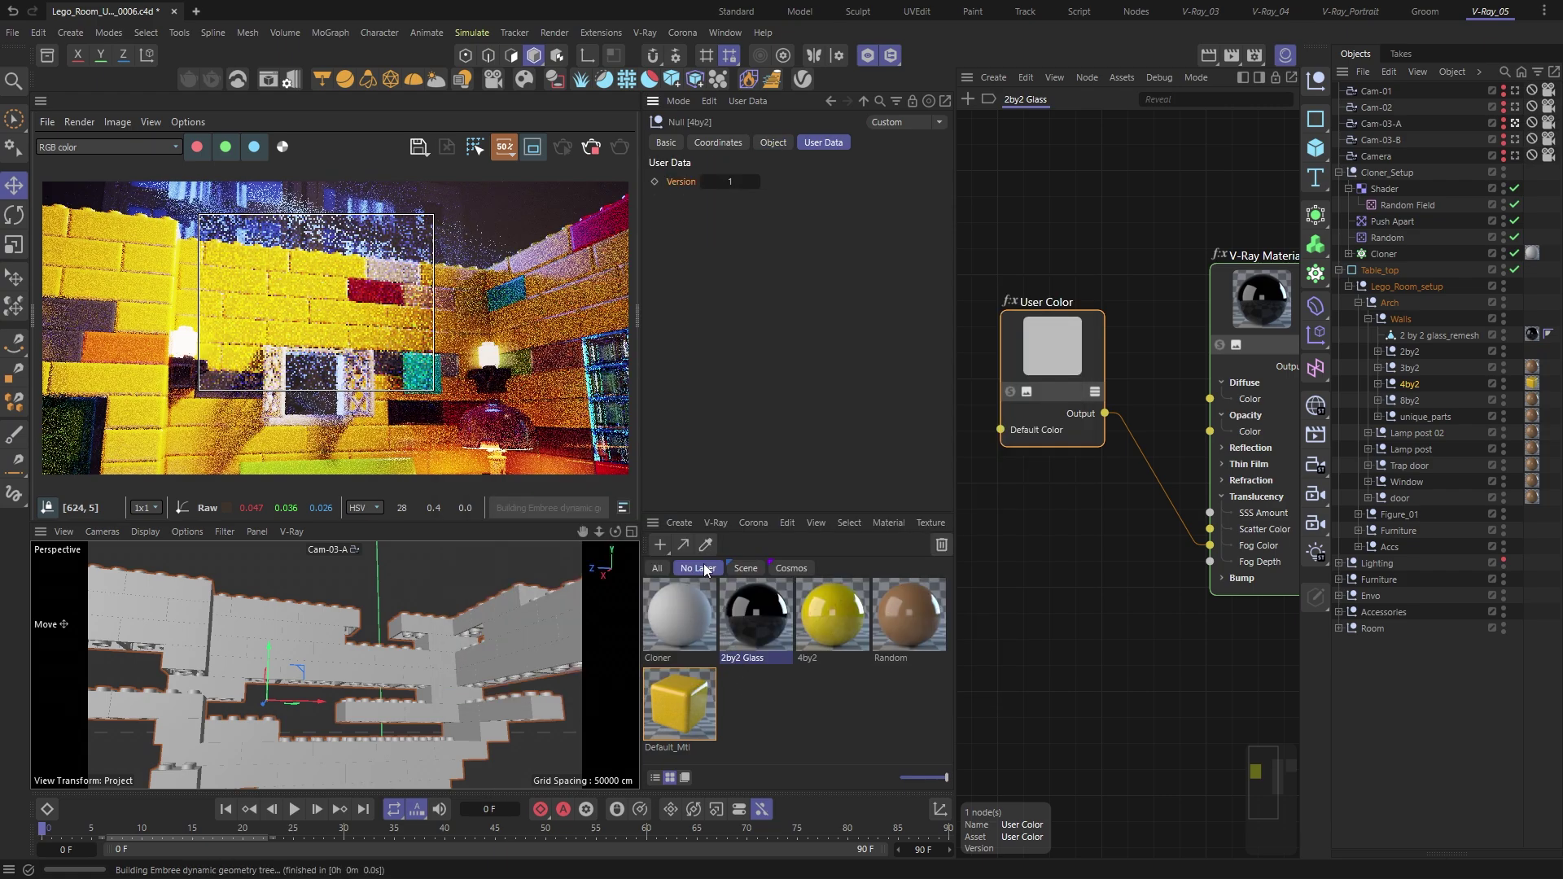
Step: Create a V-Ray Node Material named example and assign it to the 4by2 null in place of its current material
{"action": "left_click", "coordinate": [715, 523]}
{"action": "mouse_move", "coordinate": [785, 557]}
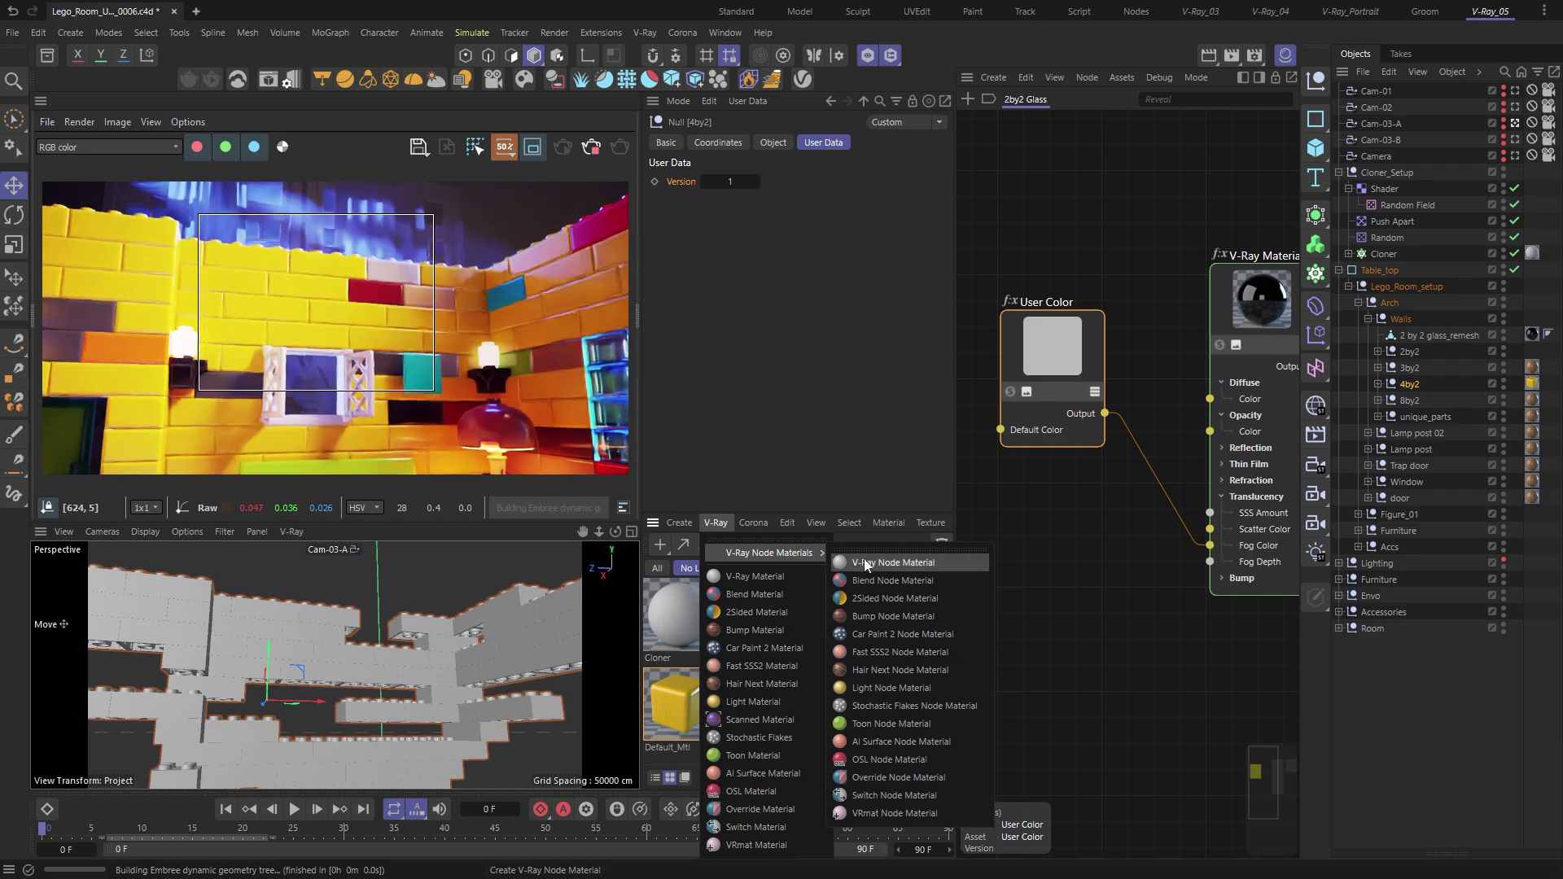
{"action": "left_click", "coordinate": [852, 567]}
{"action": "double_click", "coordinate": [705, 658]}
{"action": "type", "text": "example"}
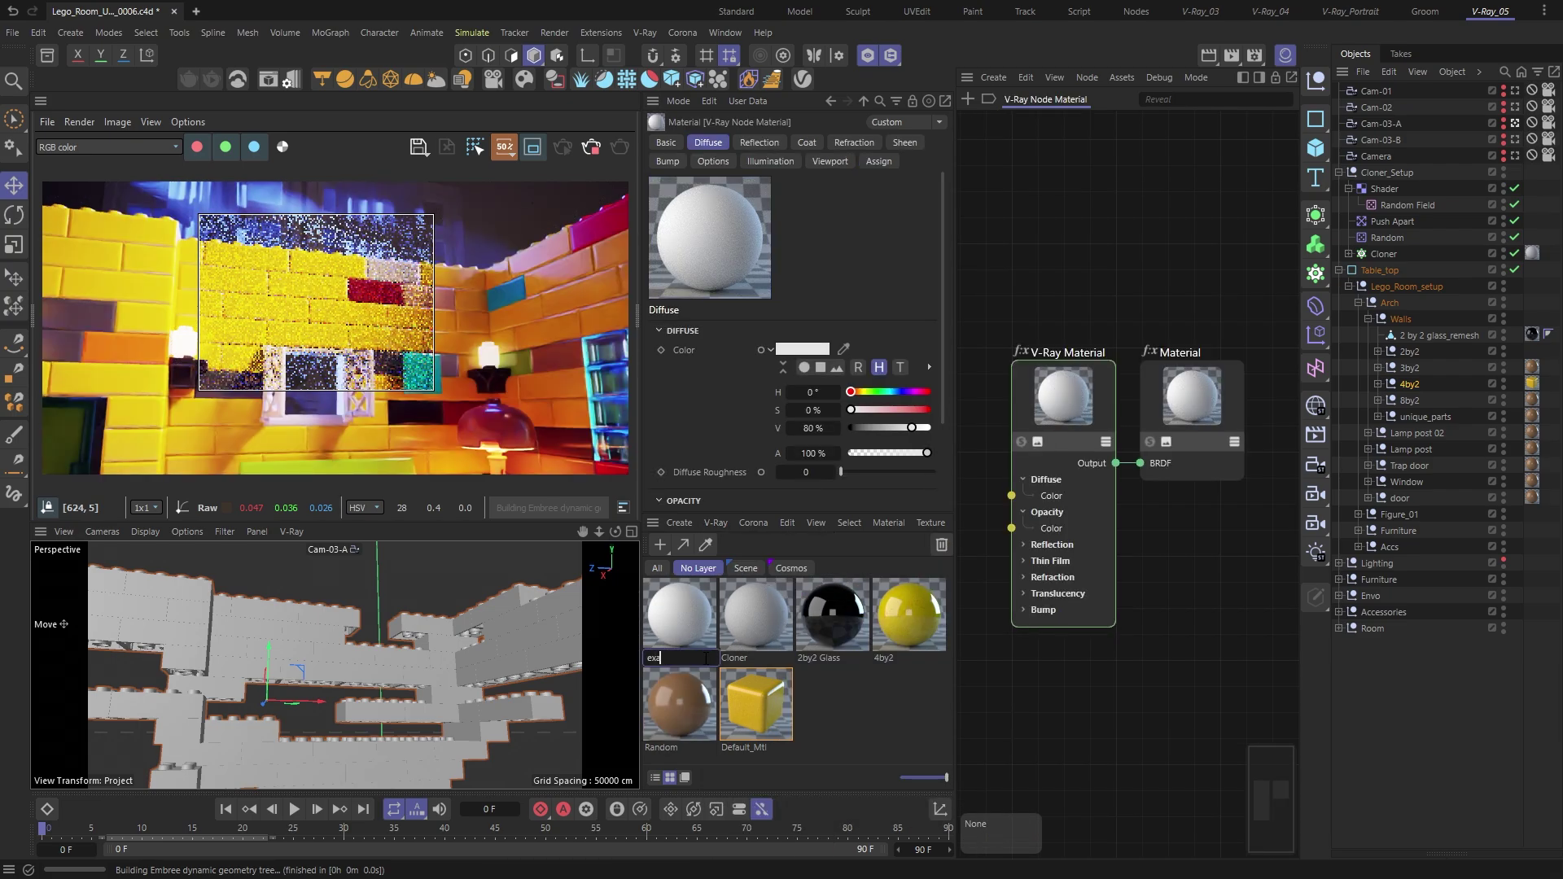
{"action": "key", "text": "Return"}
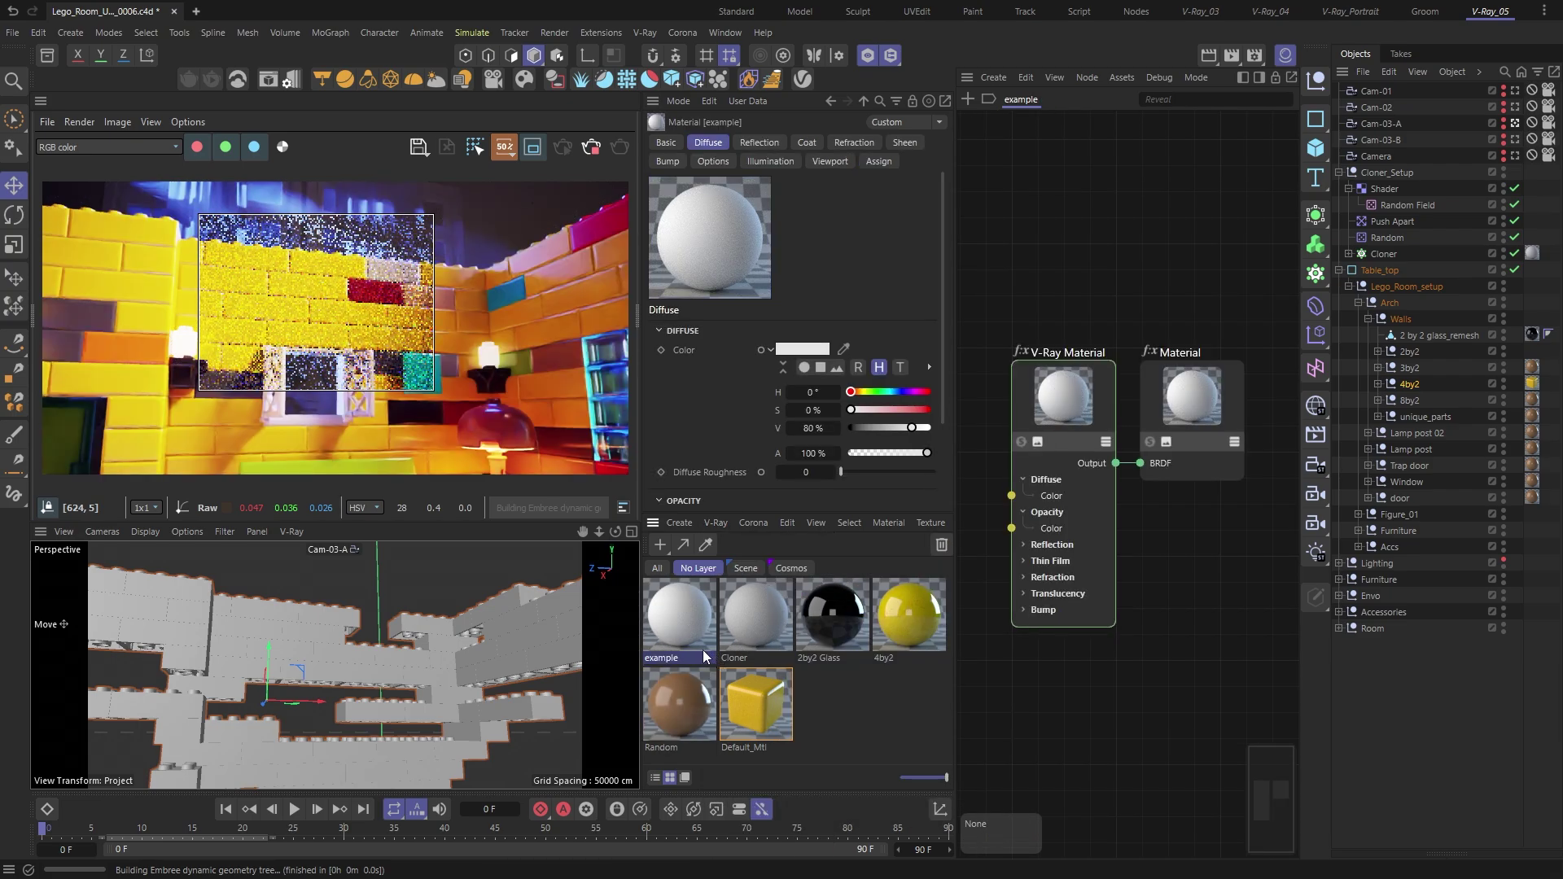
{"action": "left_click_drag", "start_coordinate": [712, 653], "coordinate": [1530, 383]}
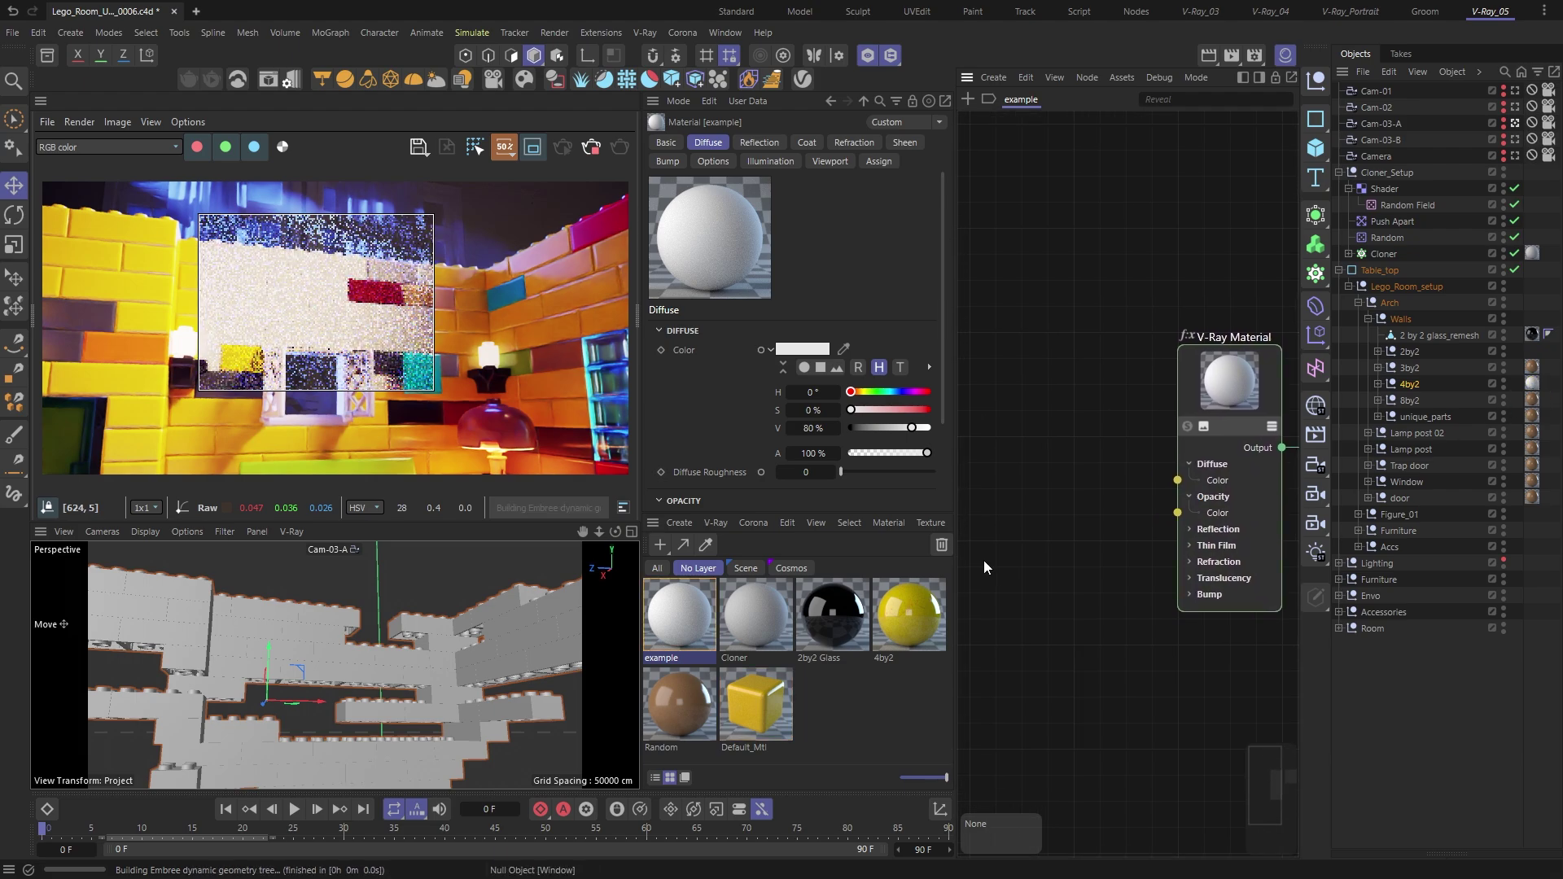
Step: Add a Color node to the example material's graph and duplicate it to make a column of five
{"action": "key", "text": "shift+c"}
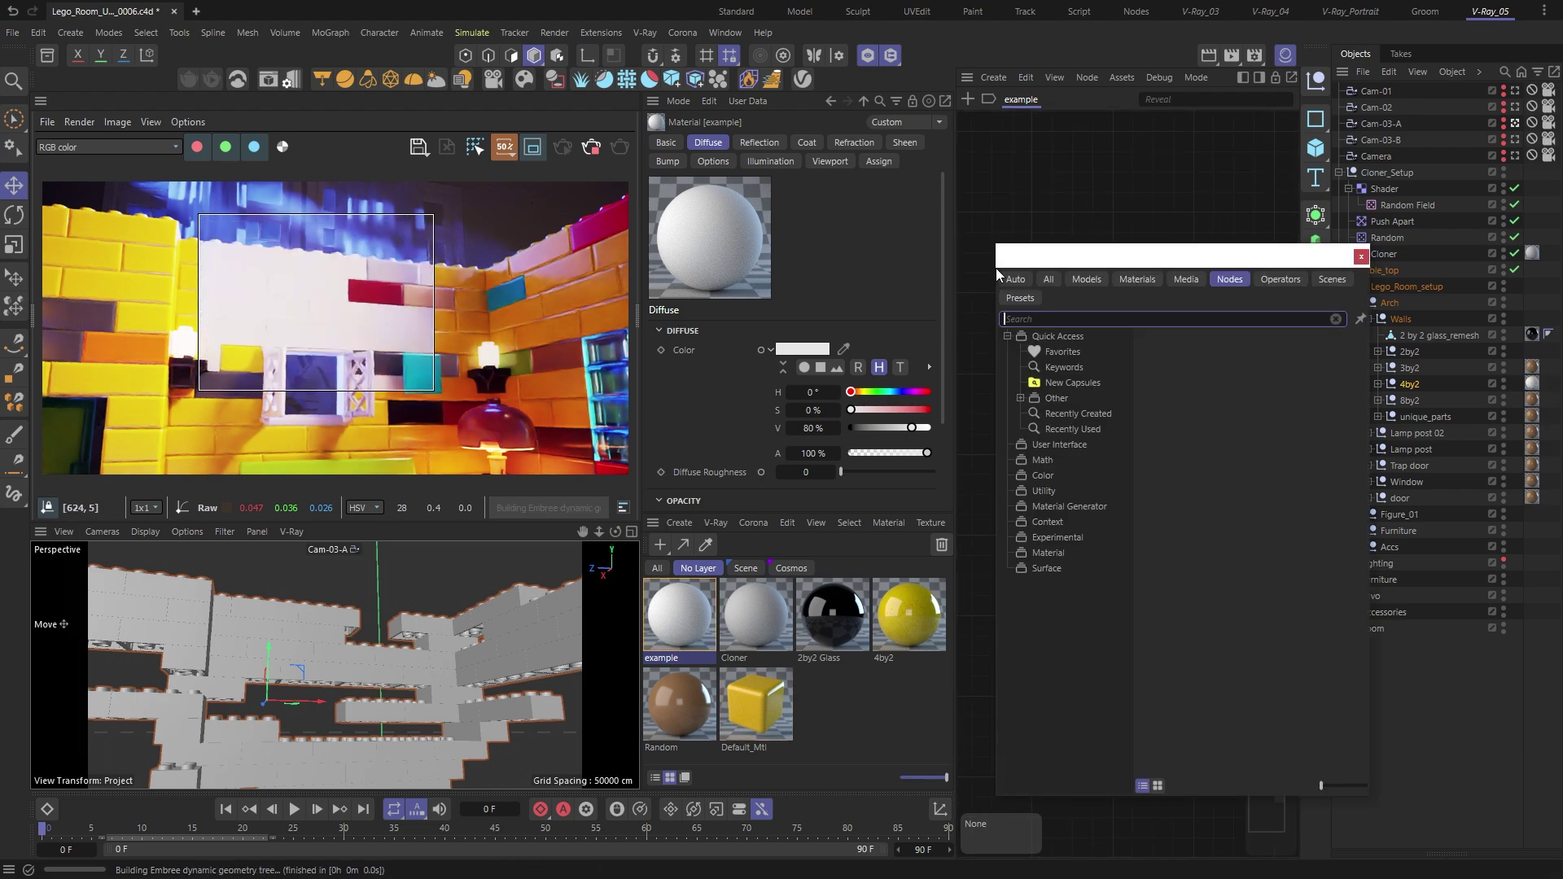
{"action": "type", "text": "color"}
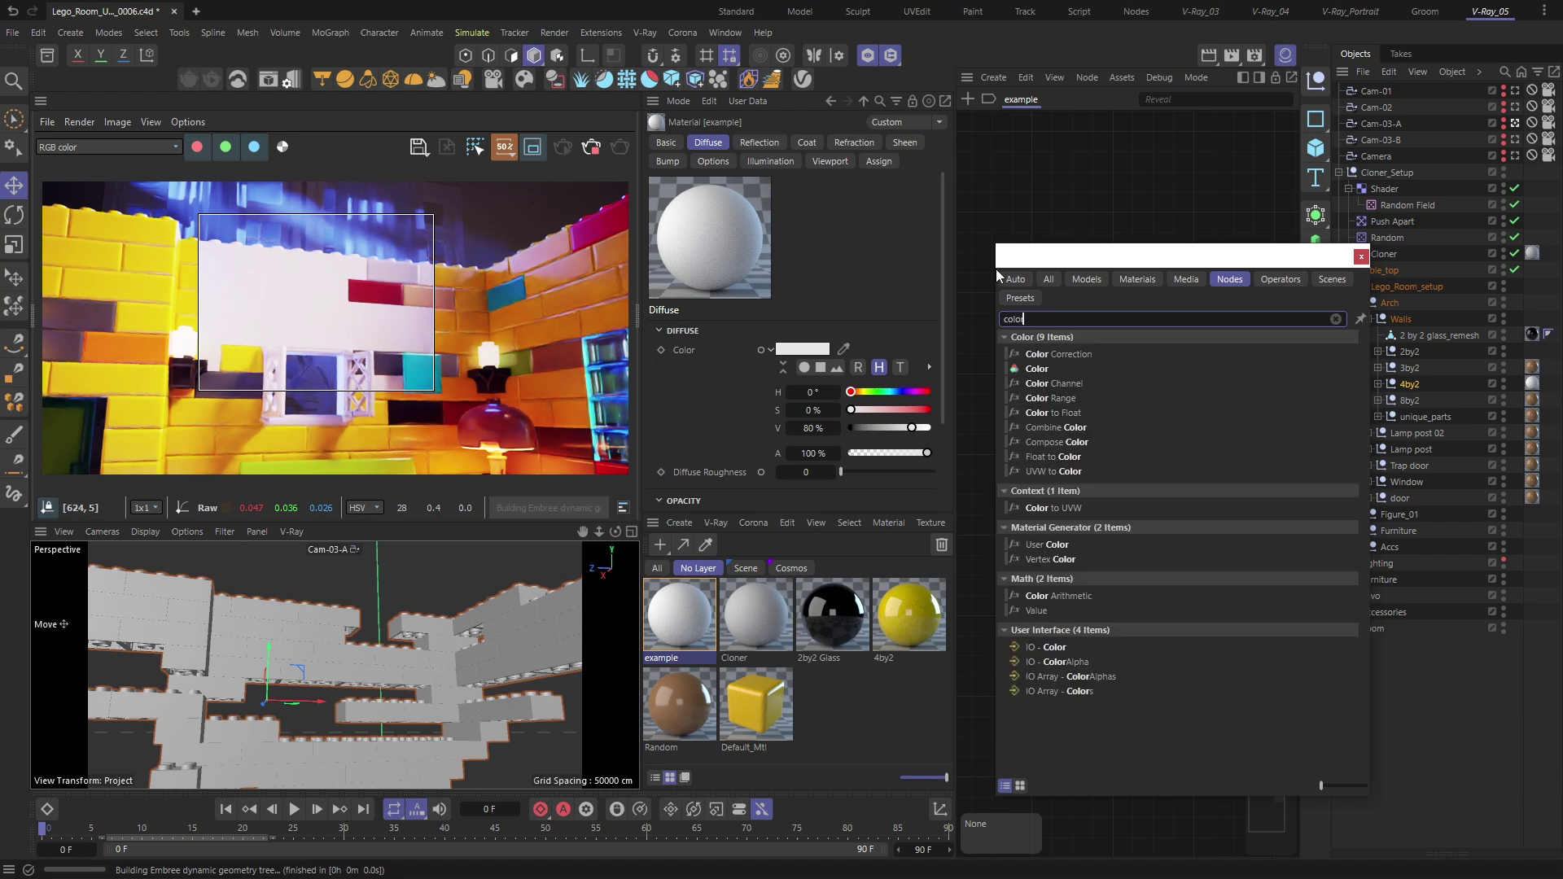
{"action": "double_click", "coordinate": [1037, 368]}
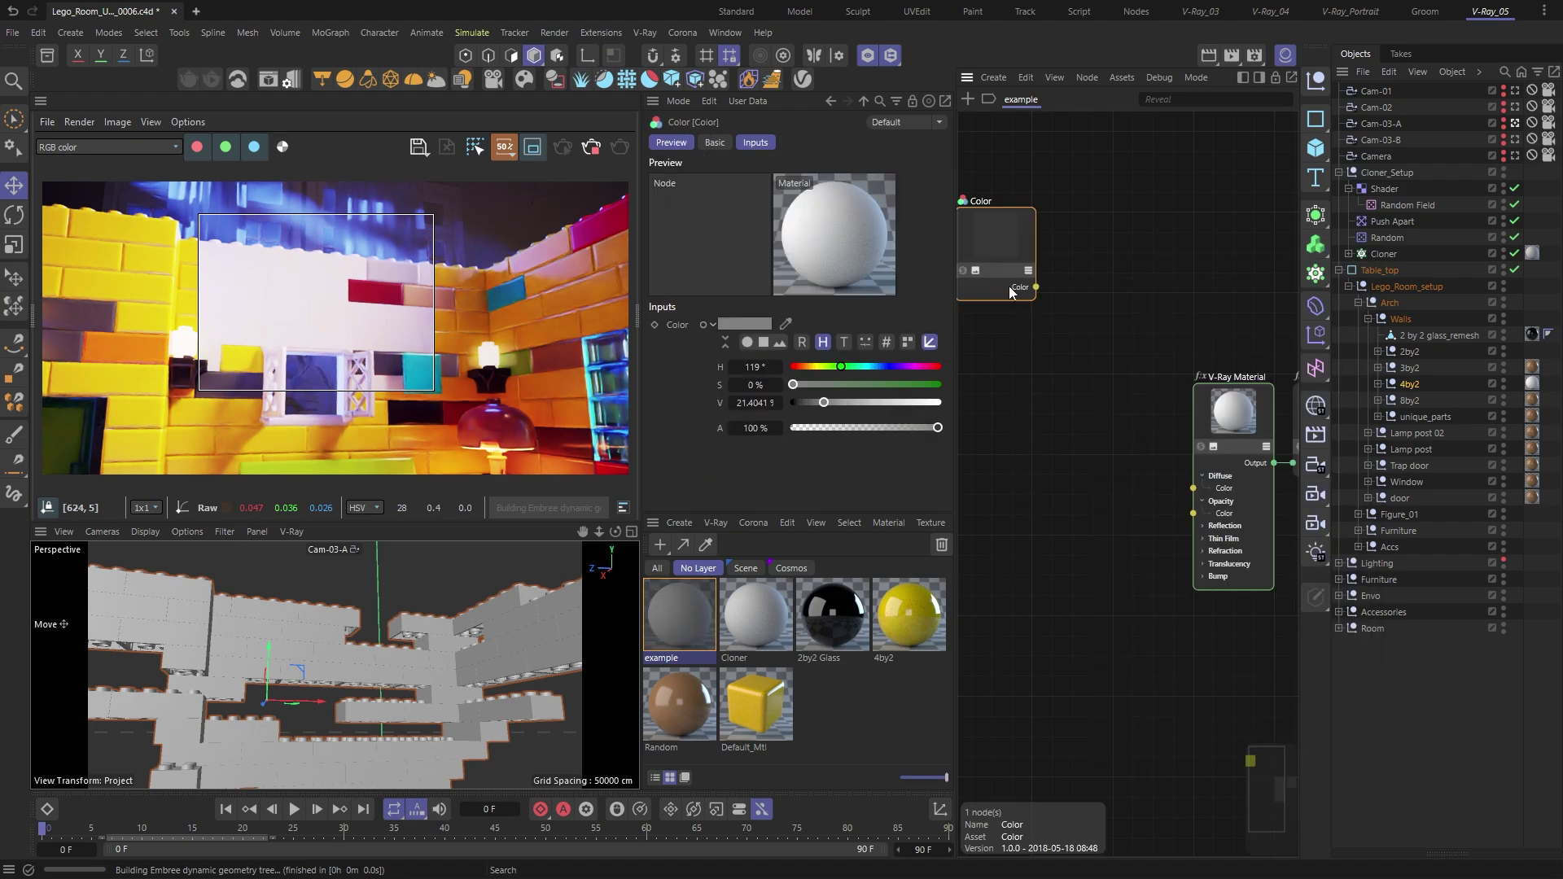
{"action": "left_click_drag", "start_coordinate": [1009, 286], "coordinate": [1009, 715], "text": "ctrl"}
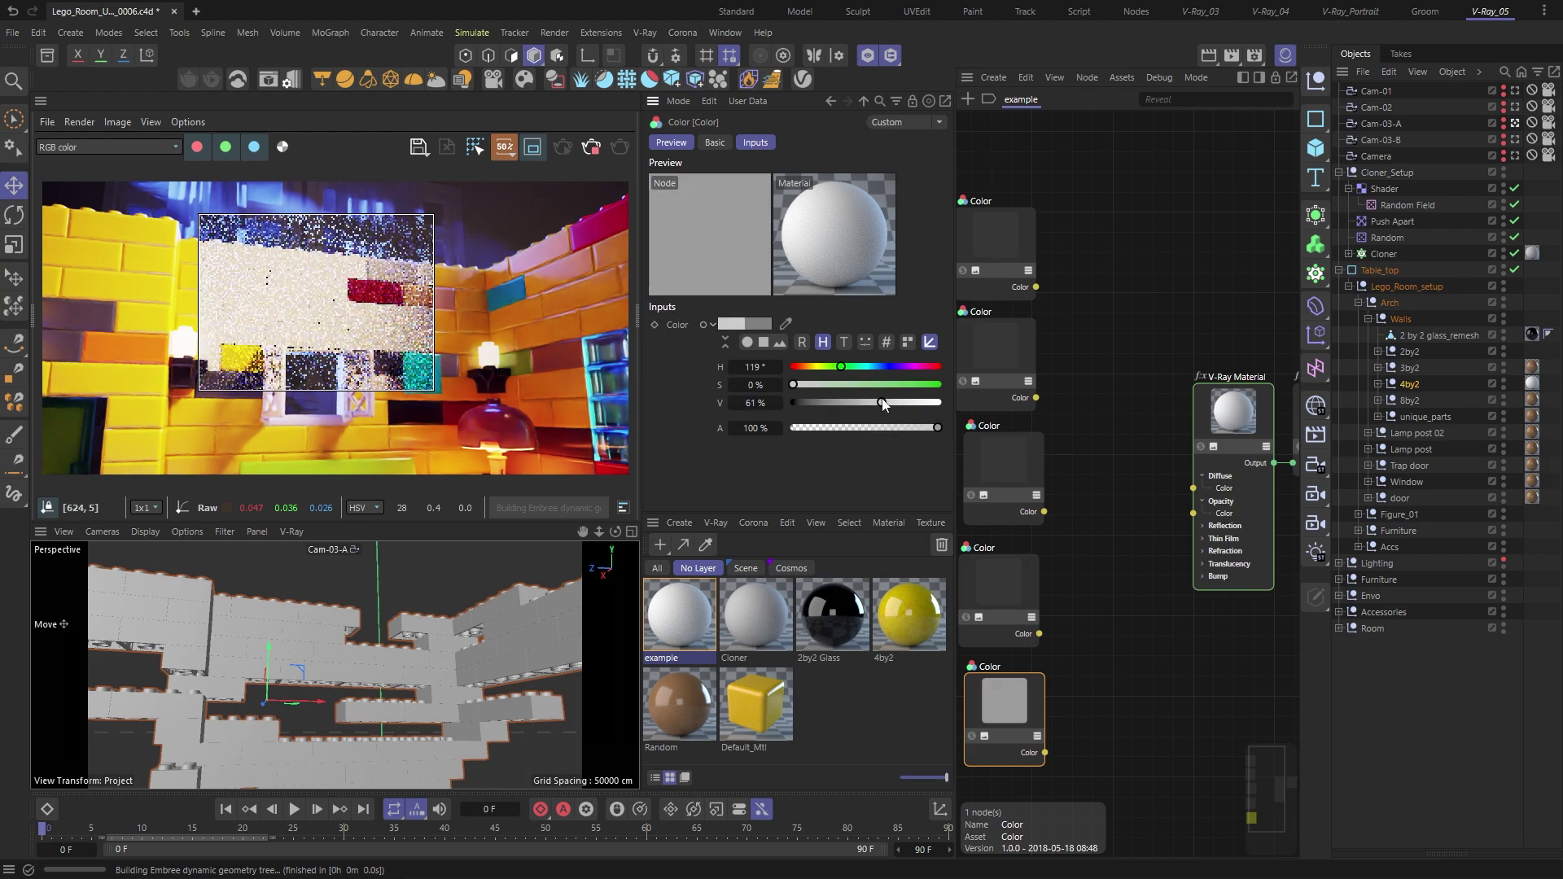
Step: Recolor the five Color nodes, from first to last, yellow, pink, purple, green and light gray
{"action": "left_click_drag", "start_coordinate": [794, 385], "coordinate": [904, 402]}
{"action": "left_click", "coordinate": [1003, 456]}
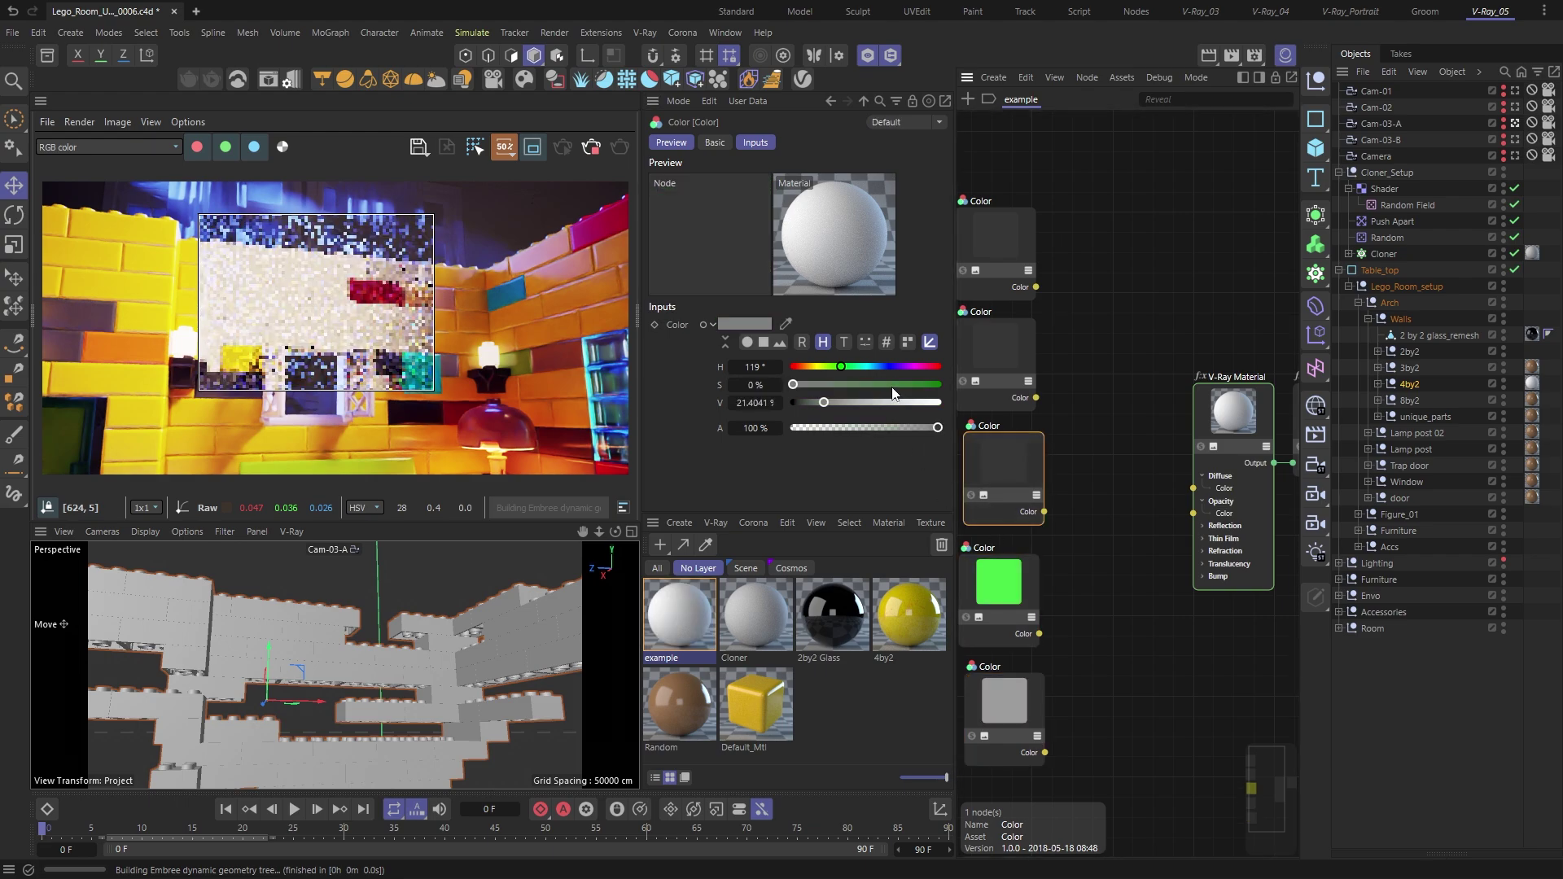
{"action": "left_click_drag", "start_coordinate": [793, 384], "coordinate": [895, 384]}
{"action": "left_click_drag", "start_coordinate": [824, 402], "coordinate": [904, 407]}
{"action": "left_click_drag", "start_coordinate": [842, 366], "coordinate": [904, 367]}
{"action": "left_click", "coordinate": [981, 370]}
{"action": "left_click_drag", "start_coordinate": [793, 367], "coordinate": [923, 384]}
{"action": "left_click_drag", "start_coordinate": [793, 402], "coordinate": [927, 408]}
{"action": "left_click", "coordinate": [996, 238]}
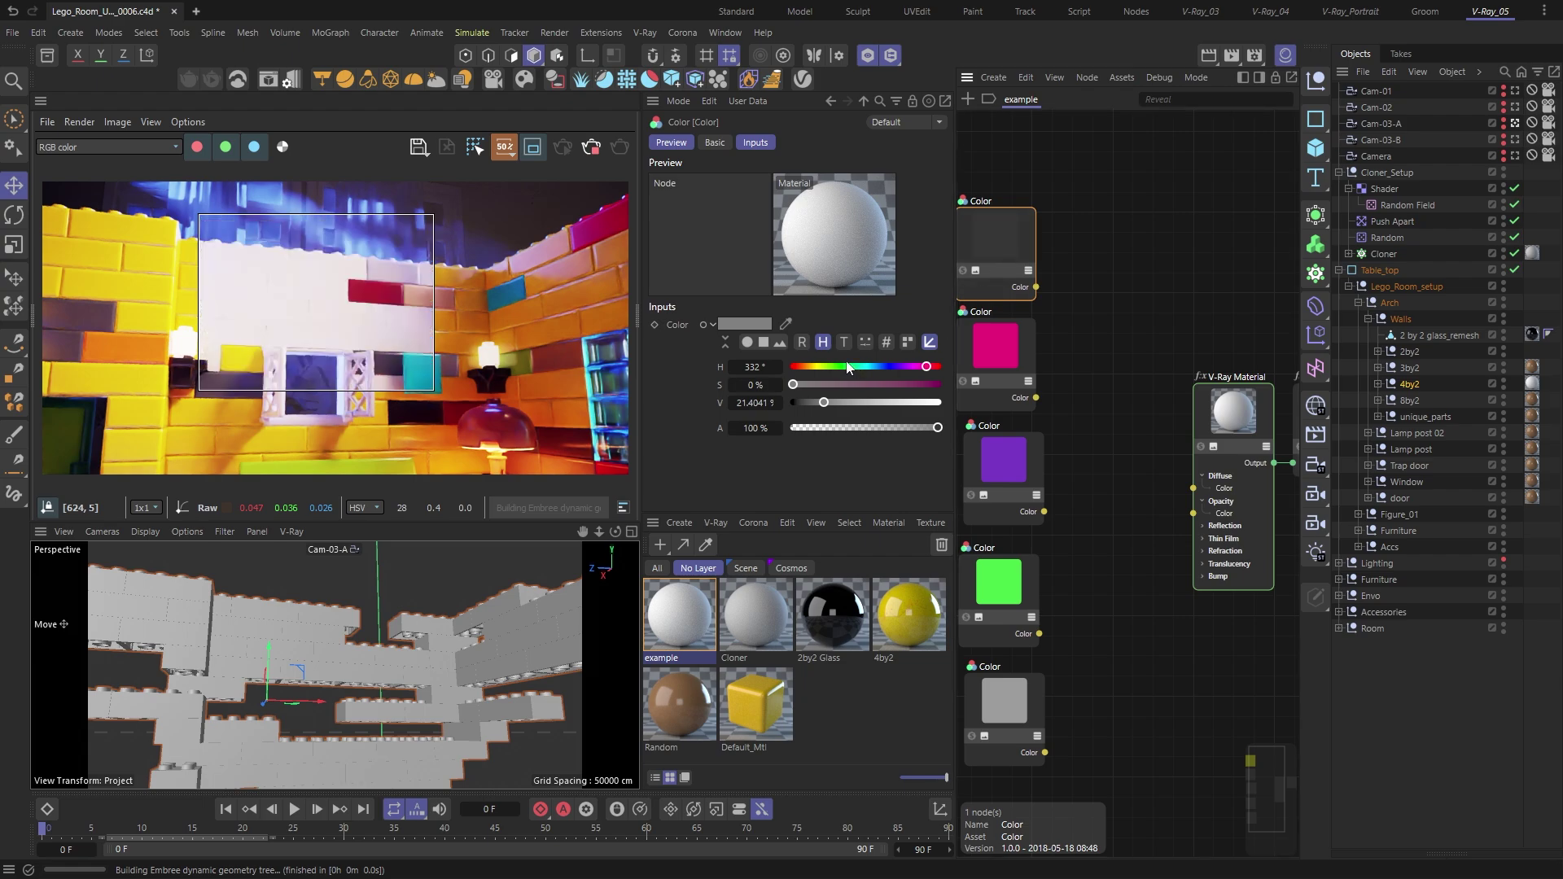
{"action": "left_click_drag", "start_coordinate": [793, 385], "coordinate": [896, 384]}
{"action": "left_click_drag", "start_coordinate": [825, 403], "coordinate": [930, 407]}
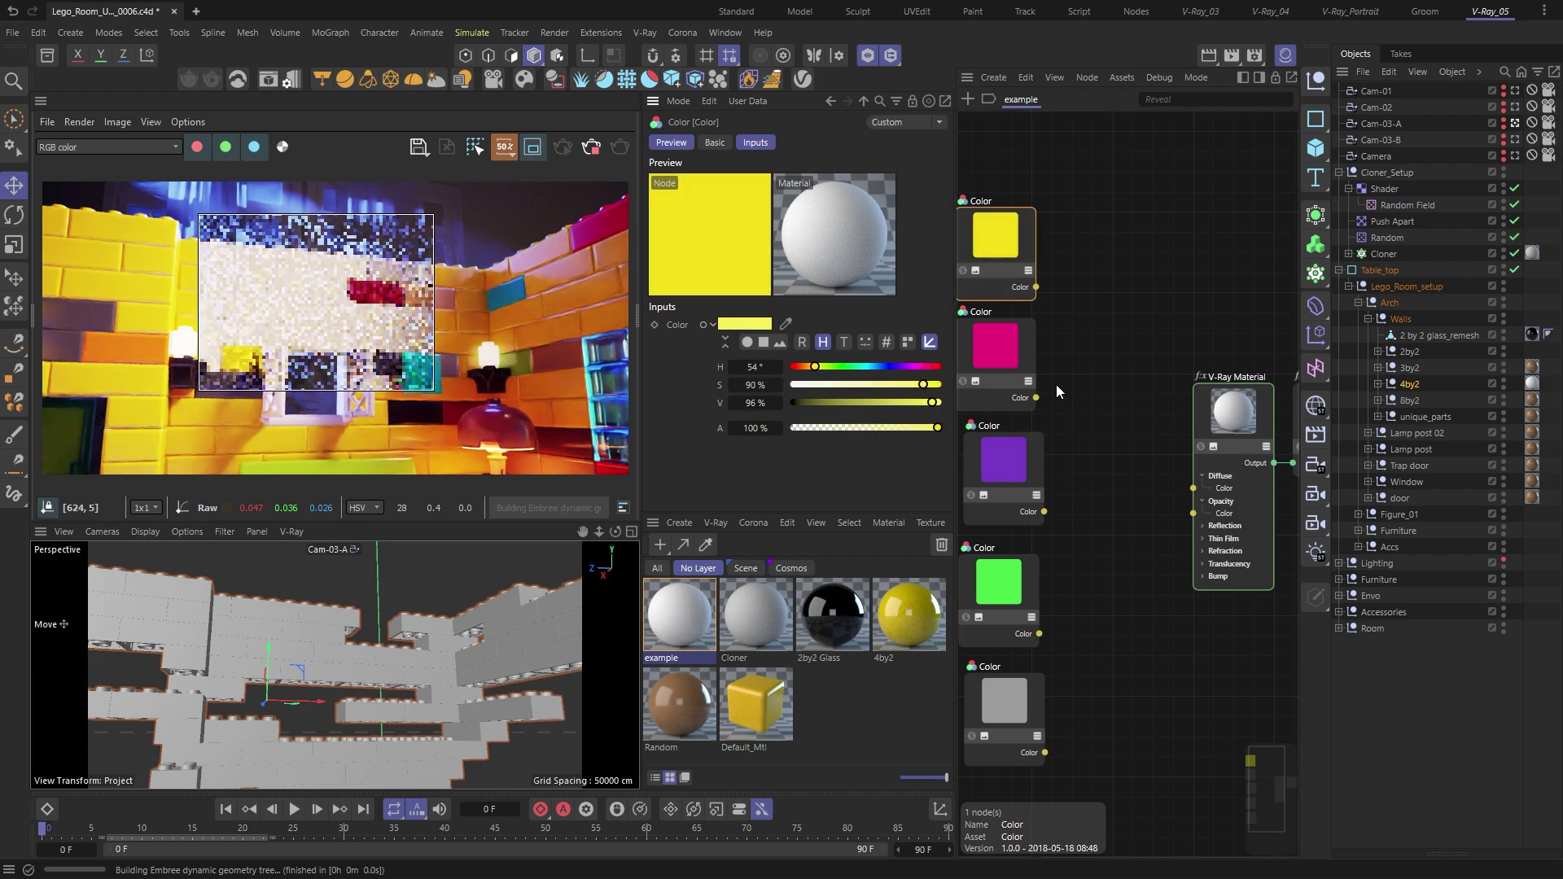
Step: Add a MultiSubTex node between the Color nodes and the V-Ray Material, and extend its texture list to five sub-textures
{"action": "double_click", "coordinate": [1073, 344]}
{"action": "type", "text": "multis"}
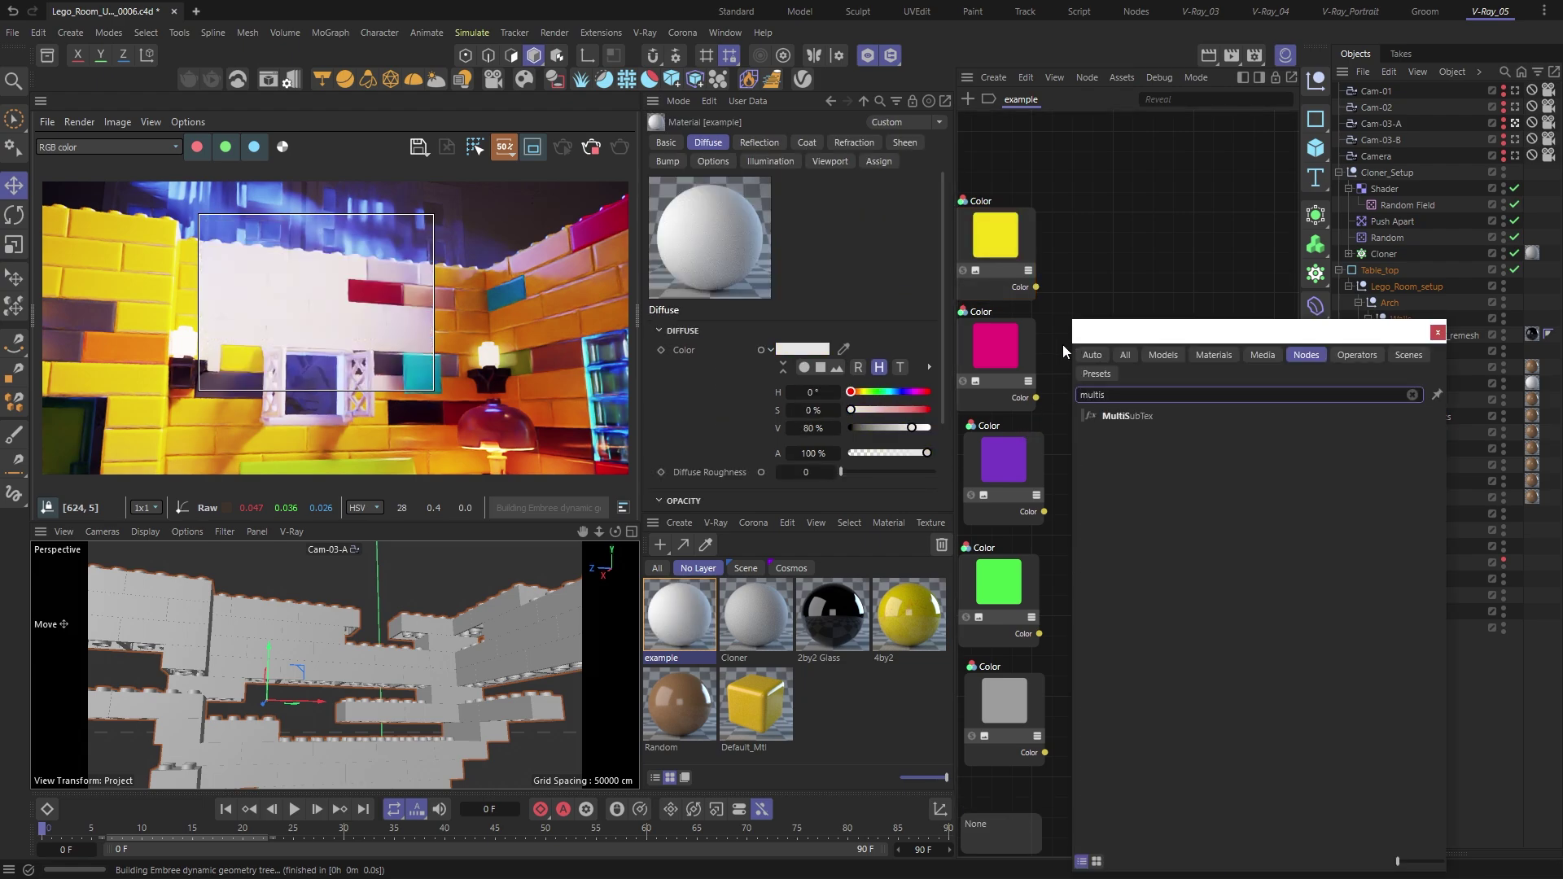
{"action": "left_click", "coordinate": [1125, 416]}
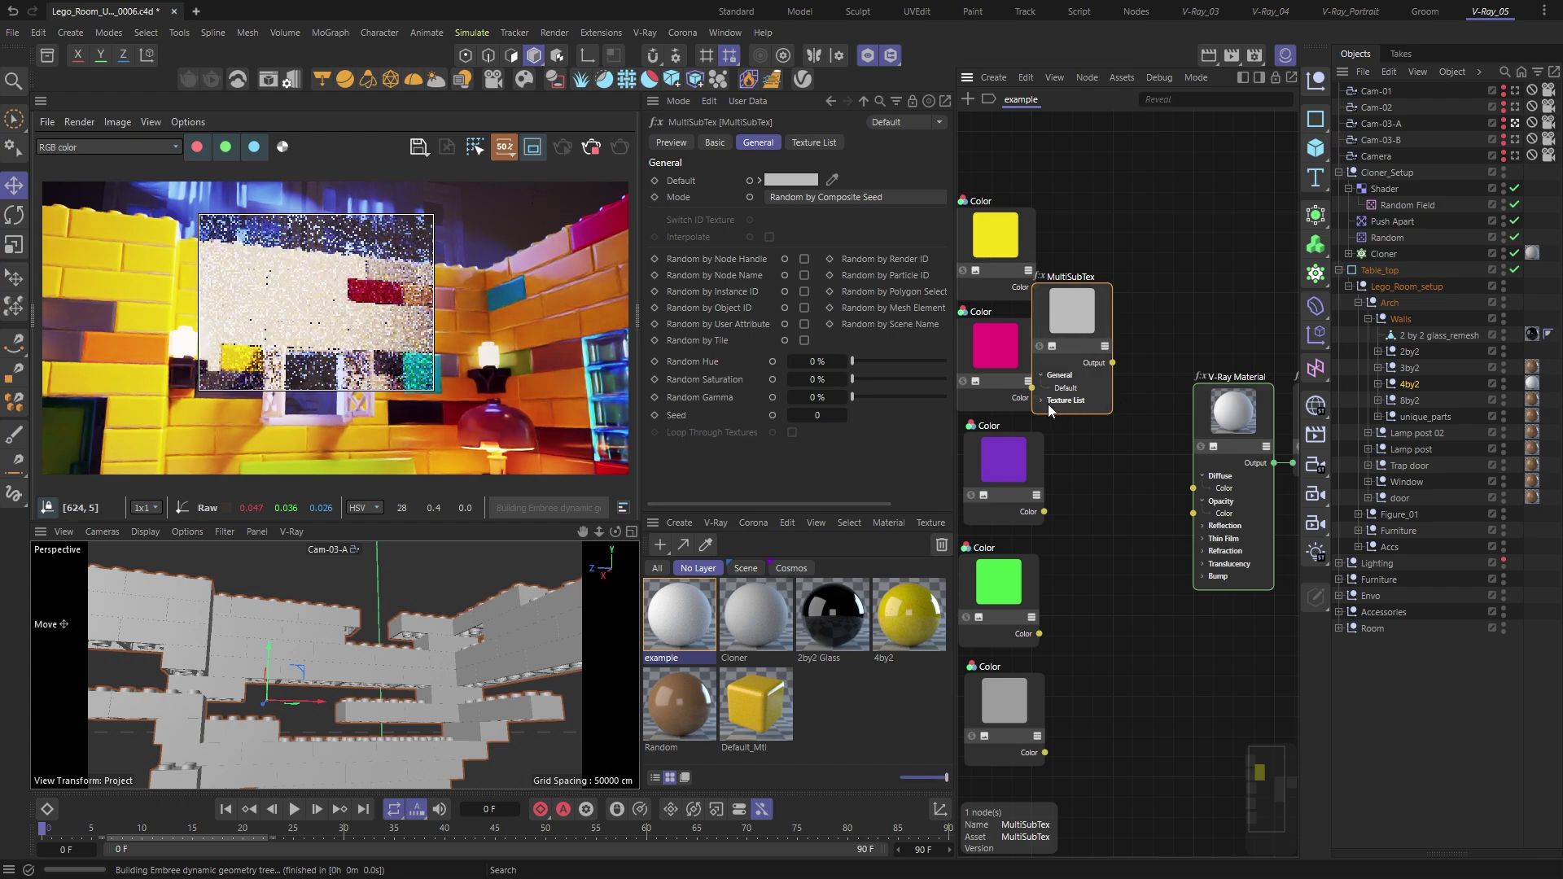
{"action": "left_click_drag", "start_coordinate": [1042, 402], "coordinate": [1091, 501]}
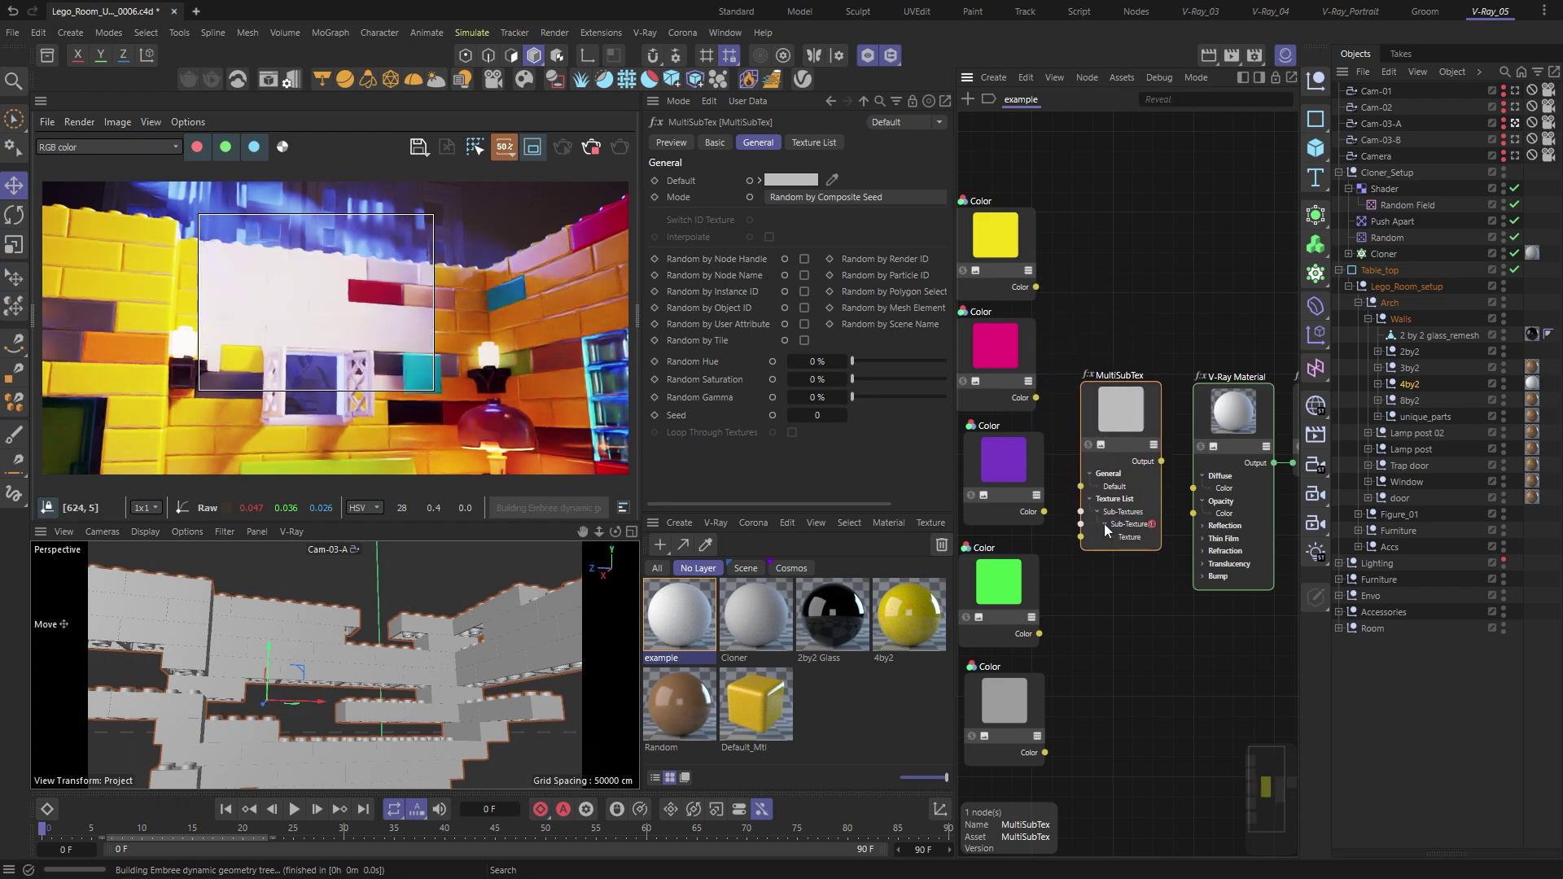
{"action": "left_click", "coordinate": [1151, 511]}
{"action": "left_click", "coordinate": [1151, 511]}
{"action": "left_click", "coordinate": [1152, 512]}
{"action": "left_click", "coordinate": [1151, 512]}
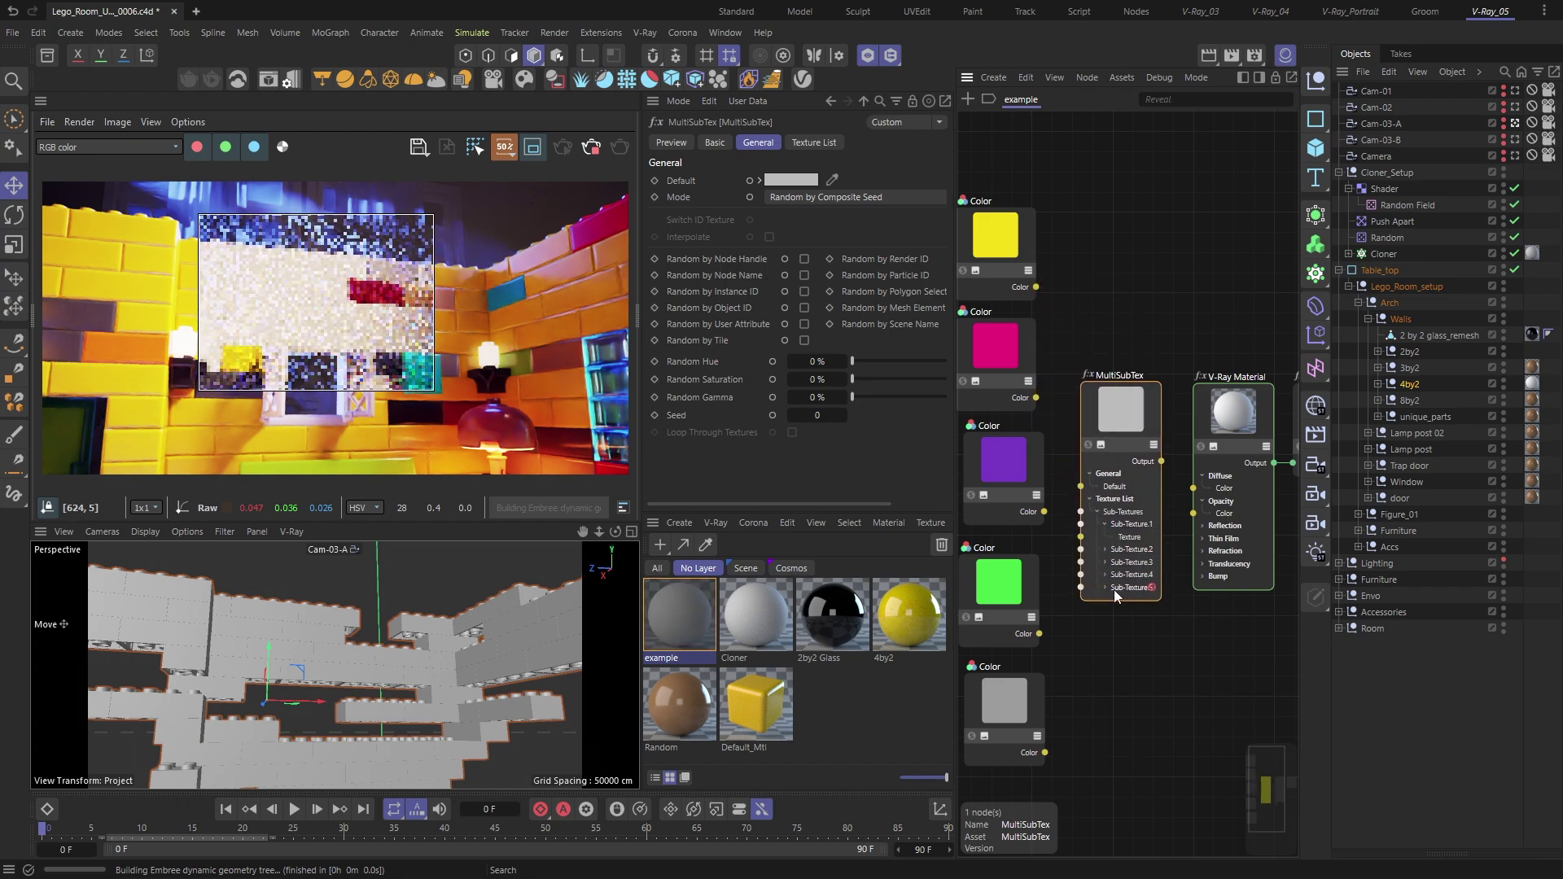
Step: Connect the yellow, pink, purple, green and gray Color nodes to the textures of Sub-Texture.1 through Sub-Texture.5 in order
{"action": "left_click_drag", "start_coordinate": [1081, 538], "coordinate": [1031, 279]}
{"action": "left_click_drag", "start_coordinate": [1036, 397], "coordinate": [1081, 562]}
{"action": "left_click_drag", "start_coordinate": [1044, 511], "coordinate": [1081, 612]}
{"action": "left_click_drag", "start_coordinate": [1046, 752], "coordinate": [1080, 638]}
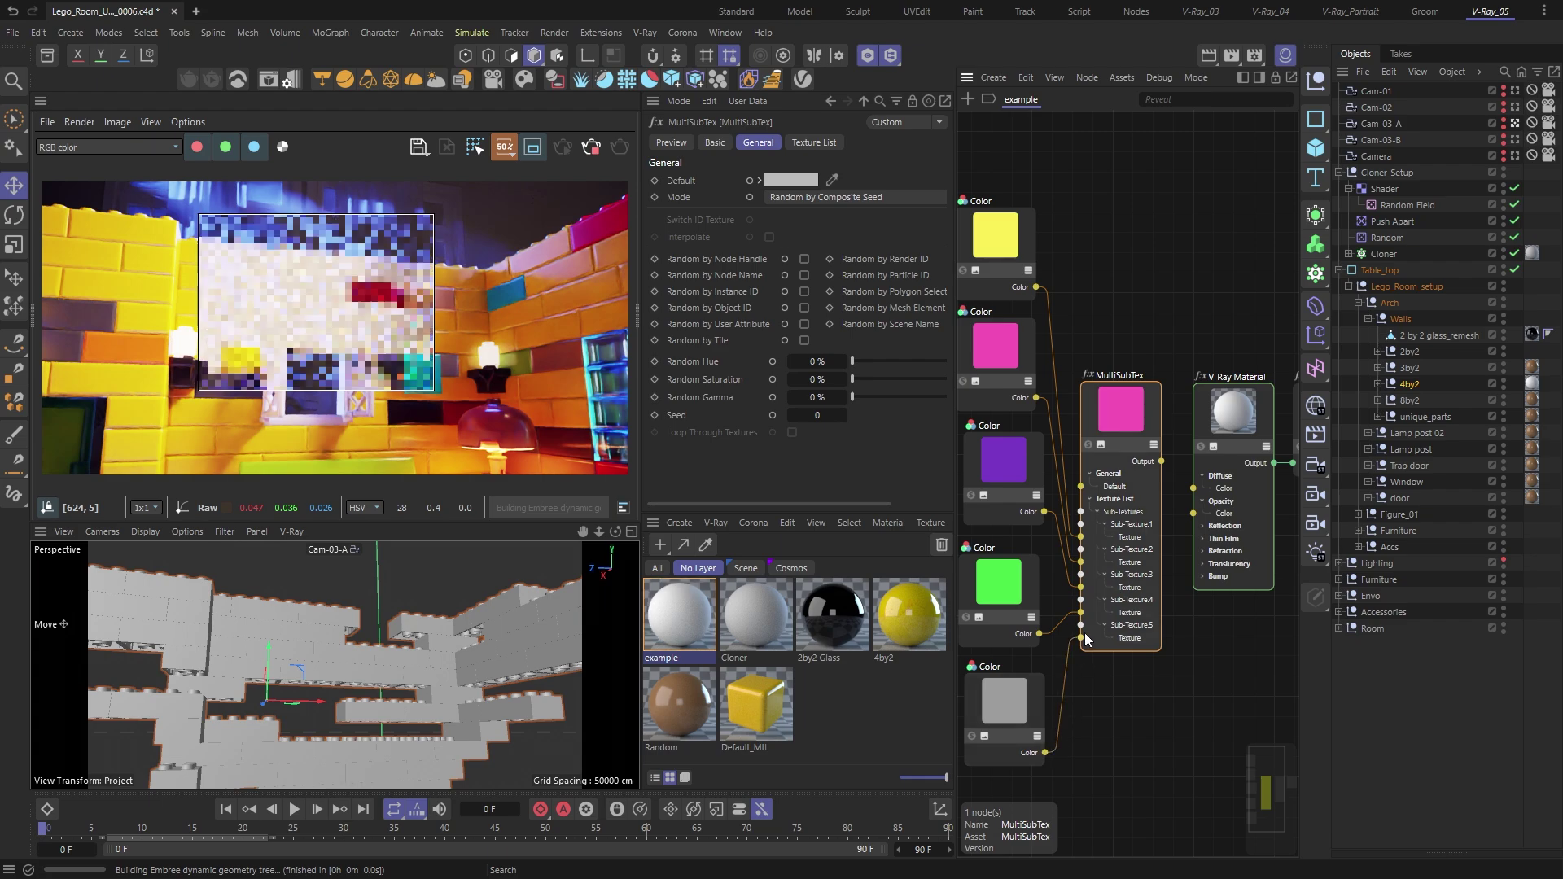
Step: Set the IDs of Sub-Texture.2 through Sub-Texture.5 in the MultiSubTex node to 2, 3, 4 and 5
{"action": "left_click", "coordinate": [815, 143]}
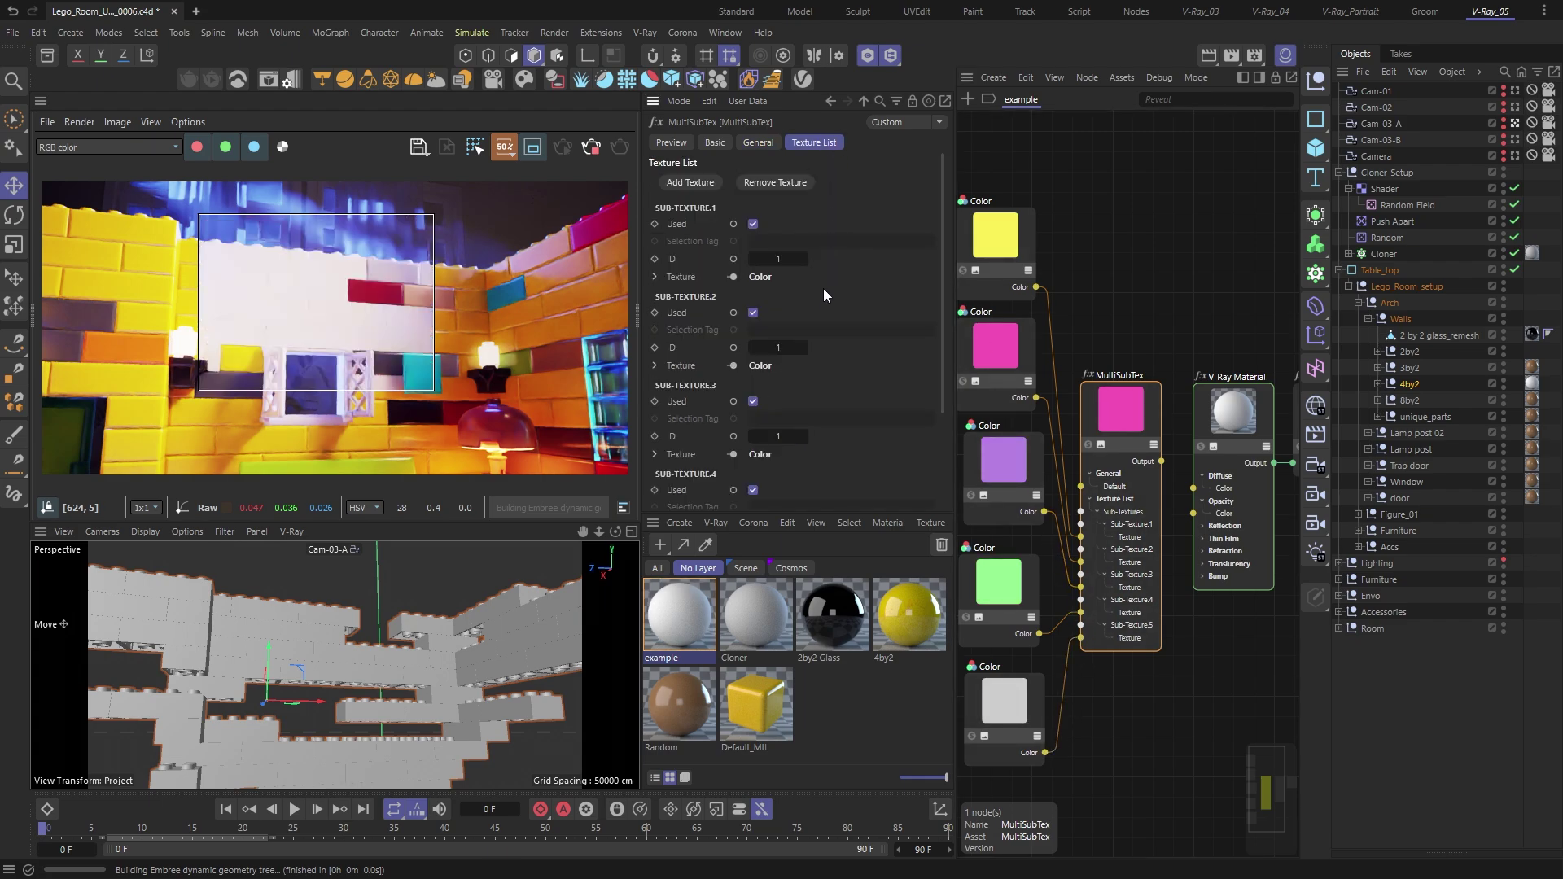
{"action": "left_click", "coordinate": [805, 348]}
{"action": "left_click", "coordinate": [806, 437]}
{"action": "left_click", "coordinate": [806, 438]}
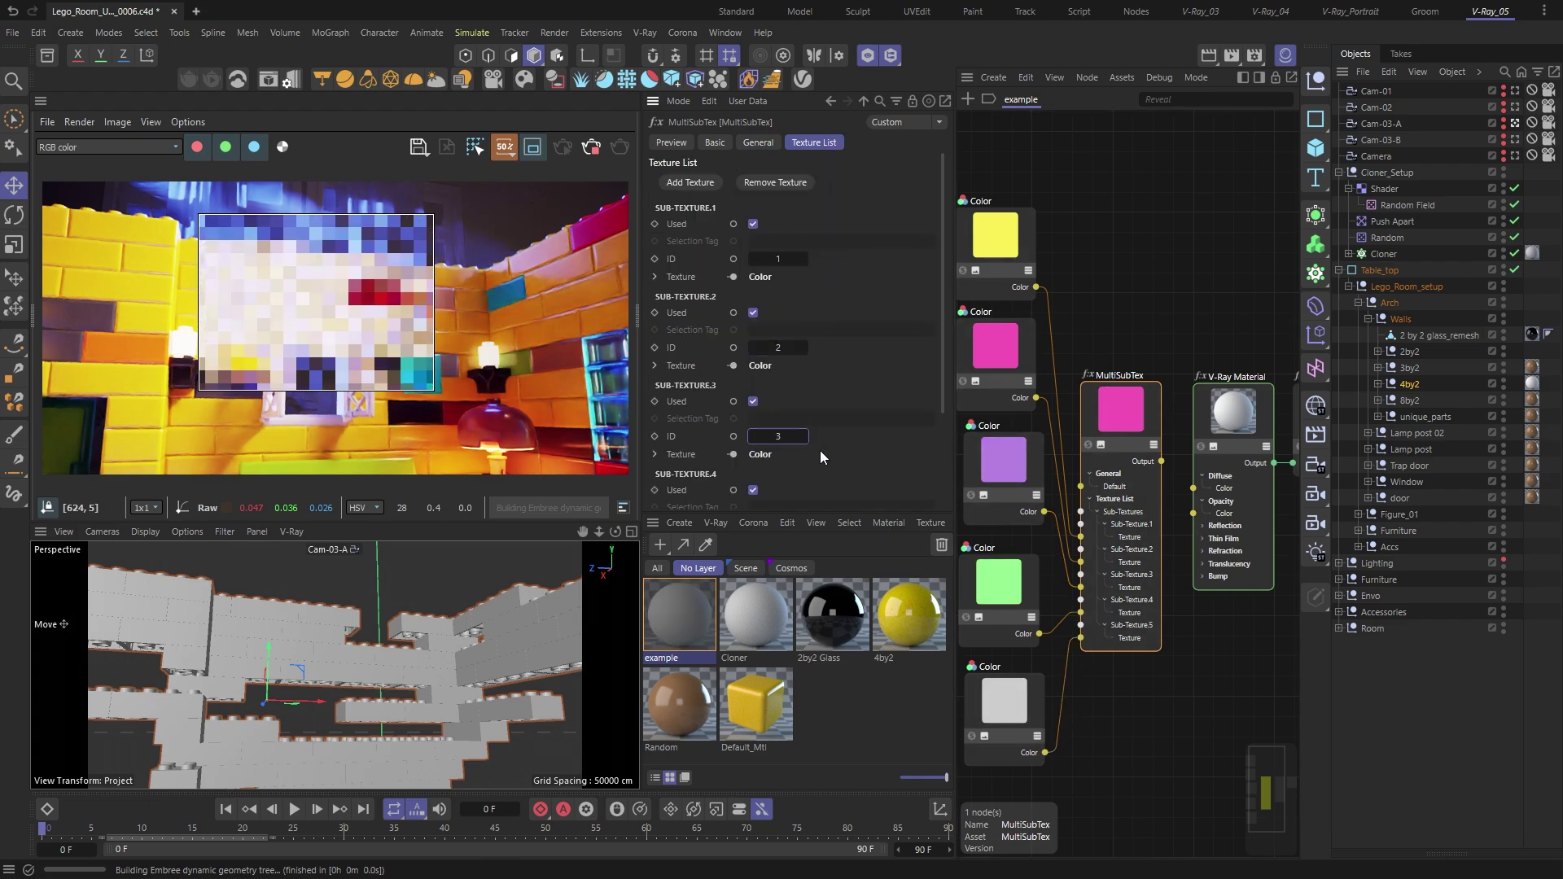
{"action": "left_click_drag", "start_coordinate": [945, 398], "coordinate": [946, 475]}
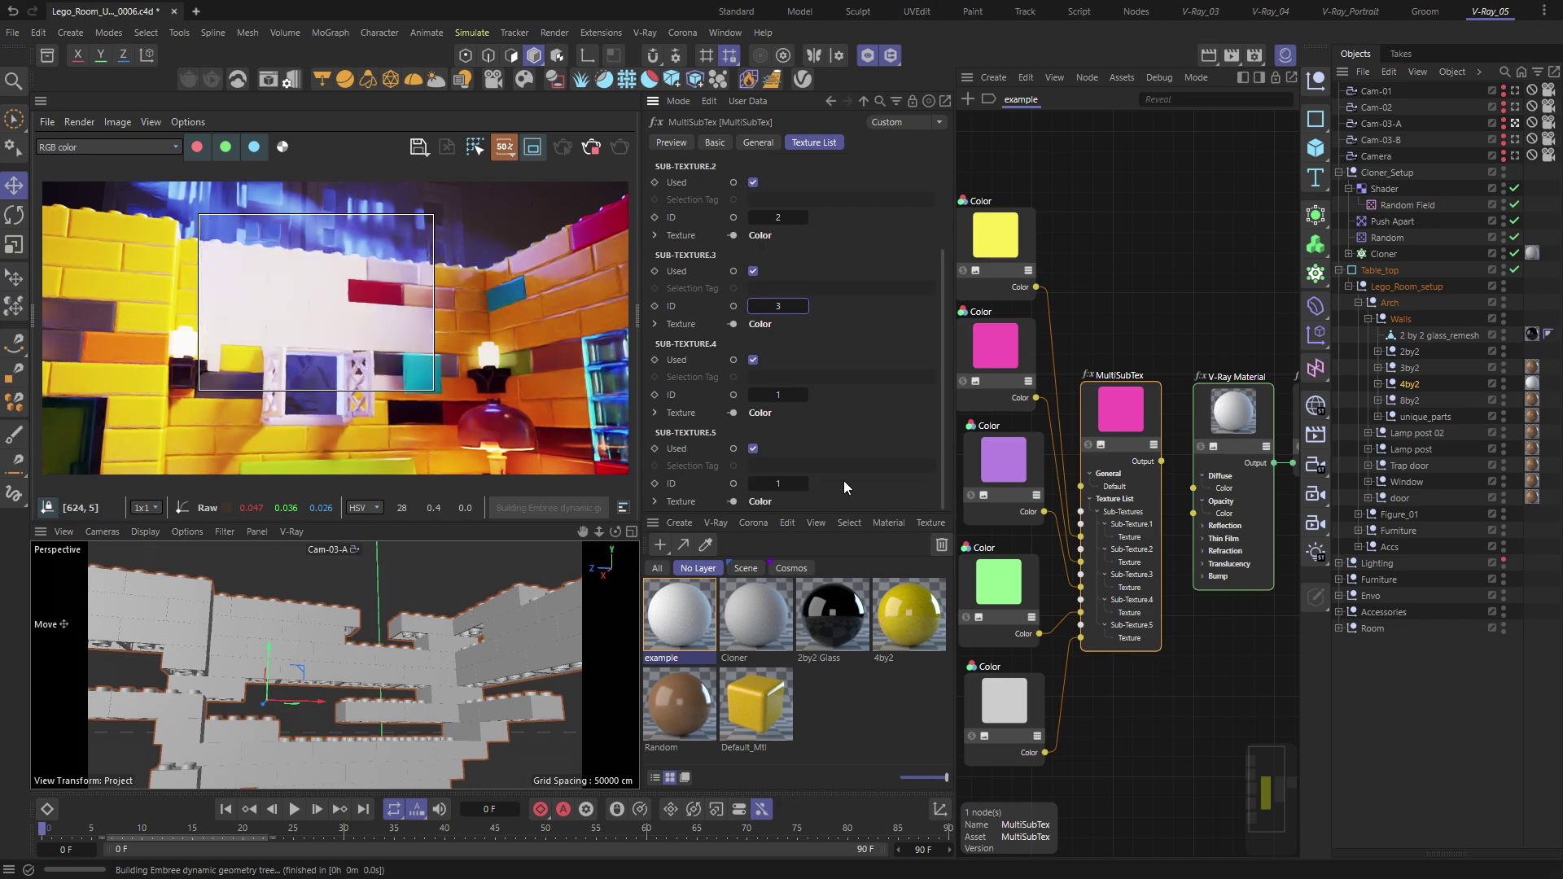
{"action": "left_click", "coordinate": [805, 396]}
{"action": "left_click", "coordinate": [804, 396]}
{"action": "left_click", "coordinate": [804, 396]}
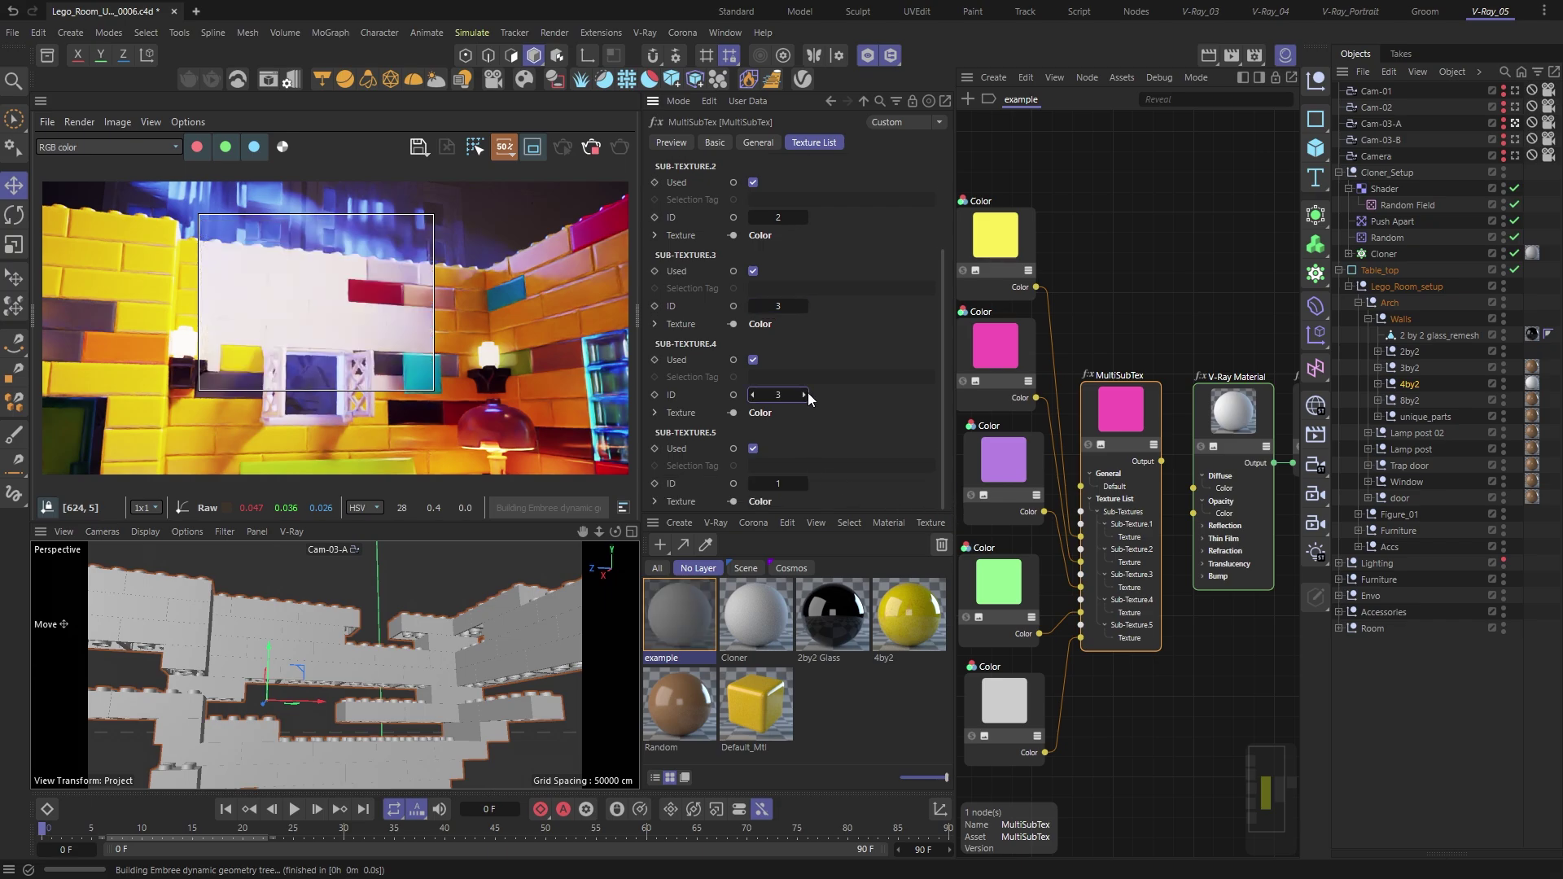
{"action": "left_click", "coordinate": [805, 482]}
{"action": "left_click", "coordinate": [804, 482]}
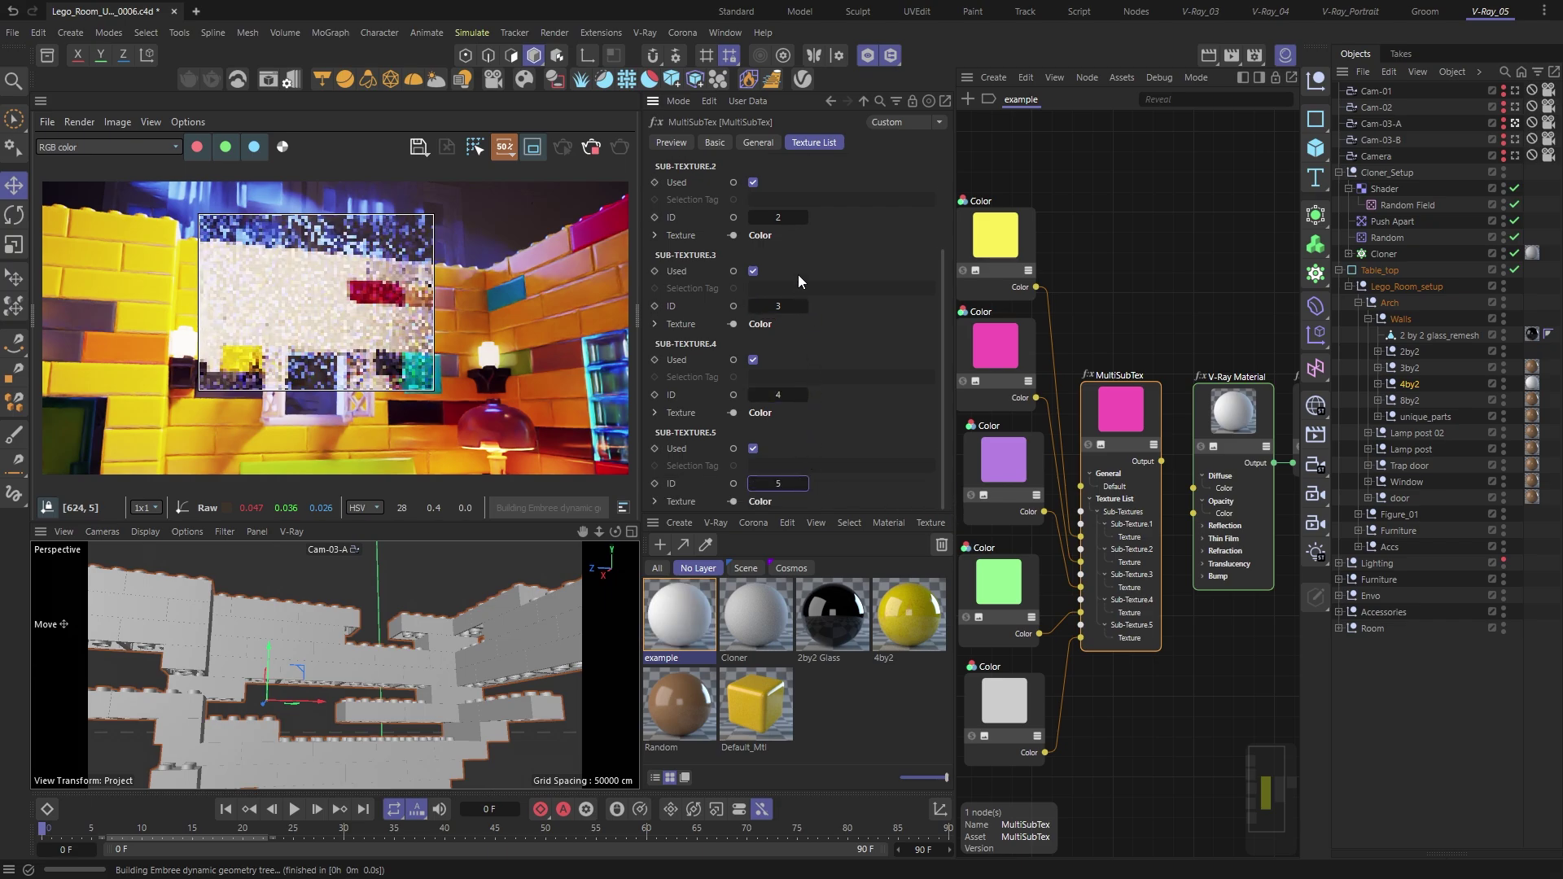
Step: Set the MultiSubTex node's mode to Use ID Generator Texture
{"action": "left_click", "coordinate": [758, 143]}
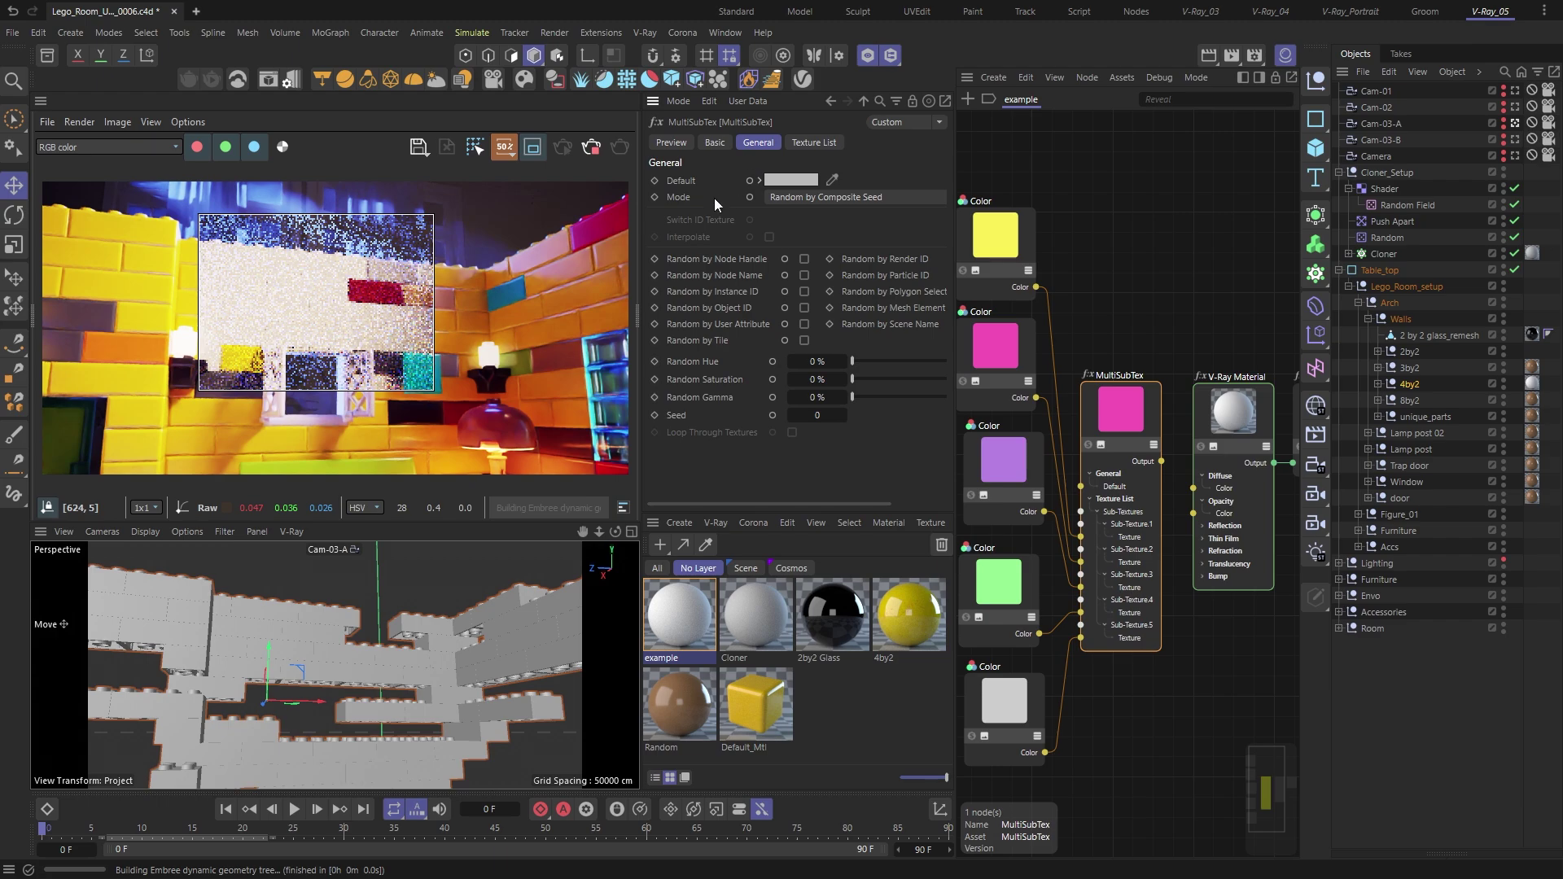
{"action": "left_click", "coordinate": [783, 198]}
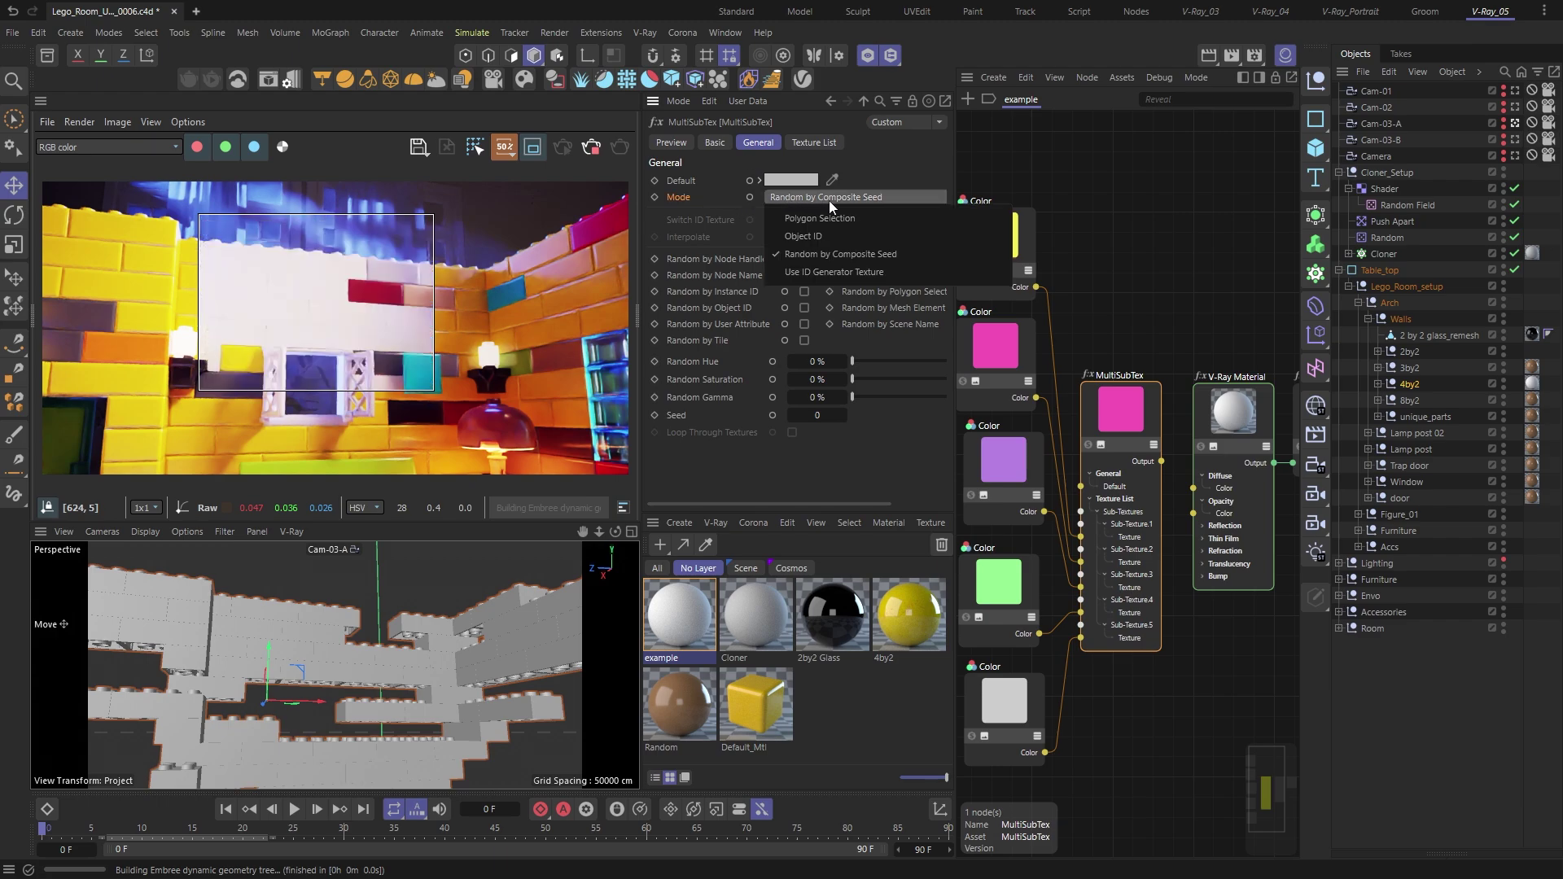
{"action": "left_click", "coordinate": [871, 271]}
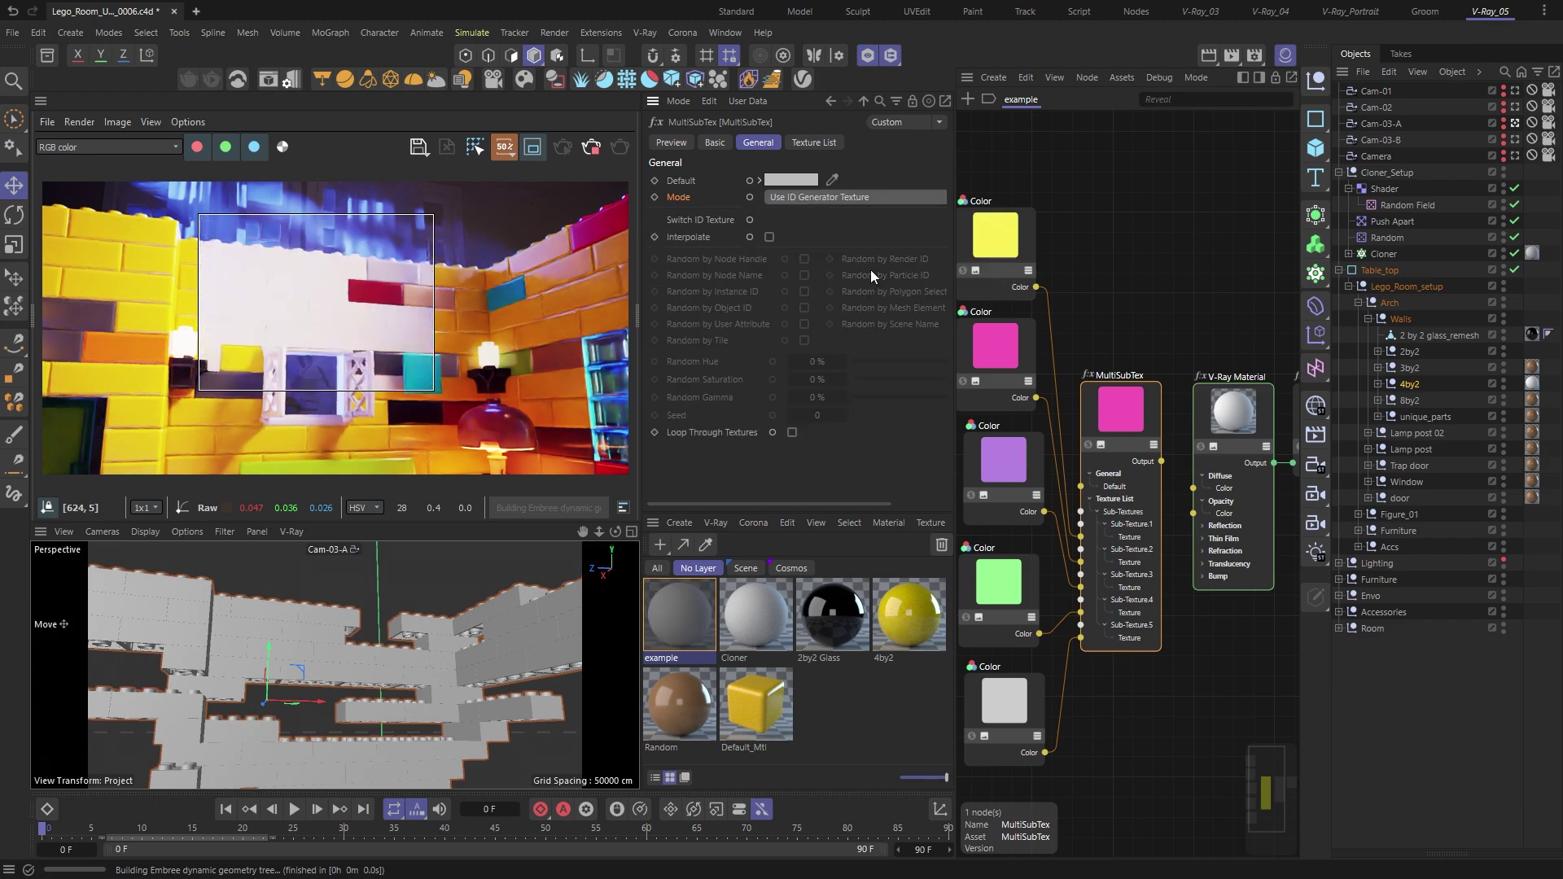
Step: Add a User Integer node beside the Color nodes and set its user attribute to Version
{"action": "scroll", "coordinate": [1052, 371], "scroll_direction": "down", "scroll_amount": 3}
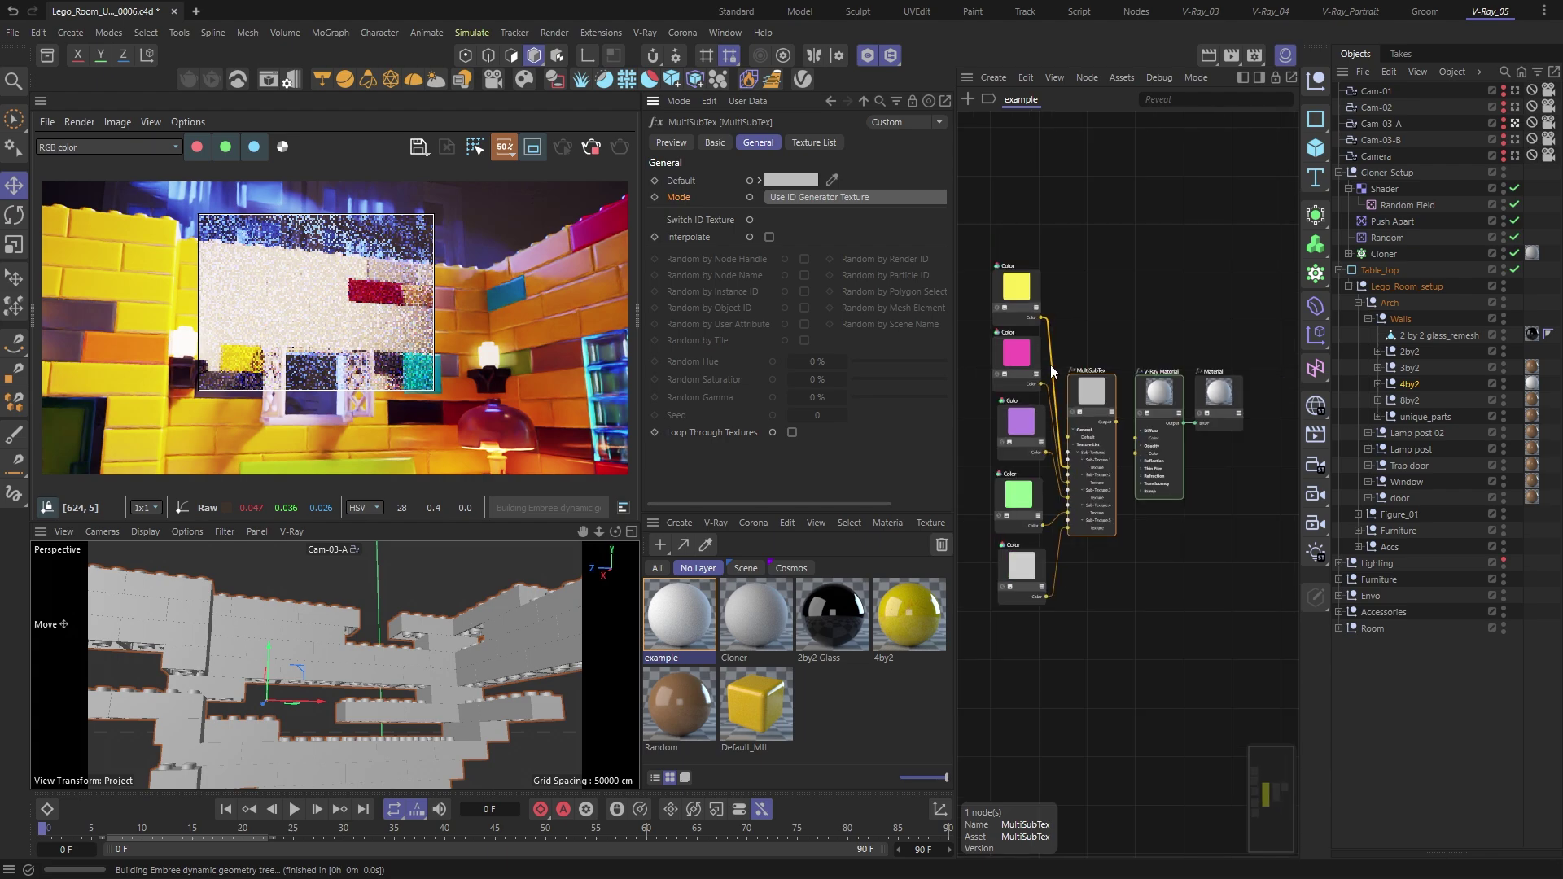
{"action": "middle_click_drag", "start_coordinate": [1053, 372], "coordinate": [1104, 366]}
{"action": "double_click", "coordinate": [1003, 370]}
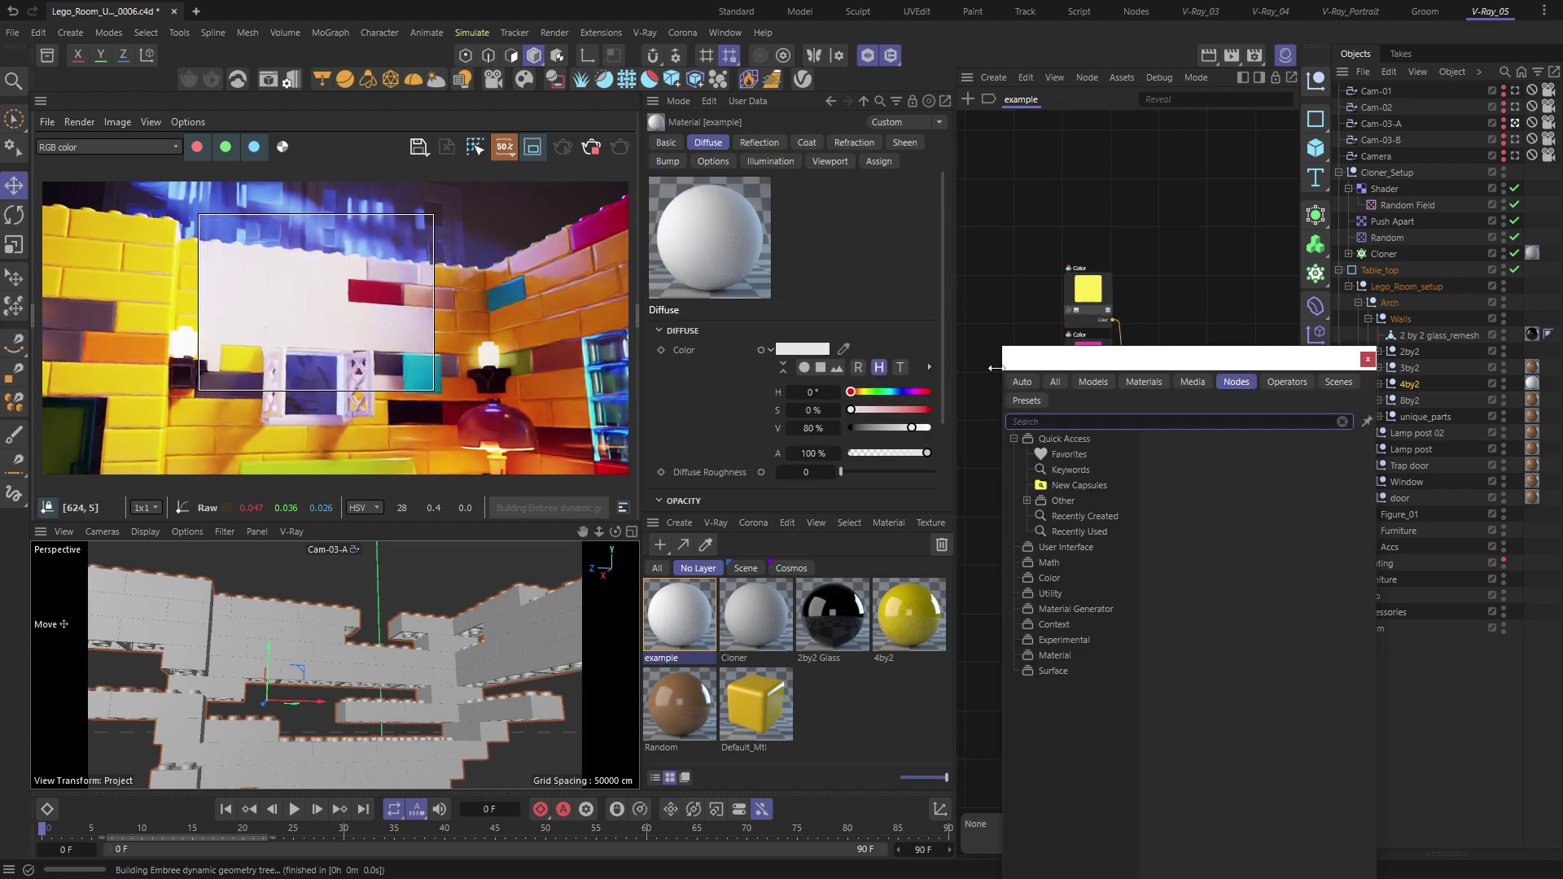
{"action": "type", "text": "user"}
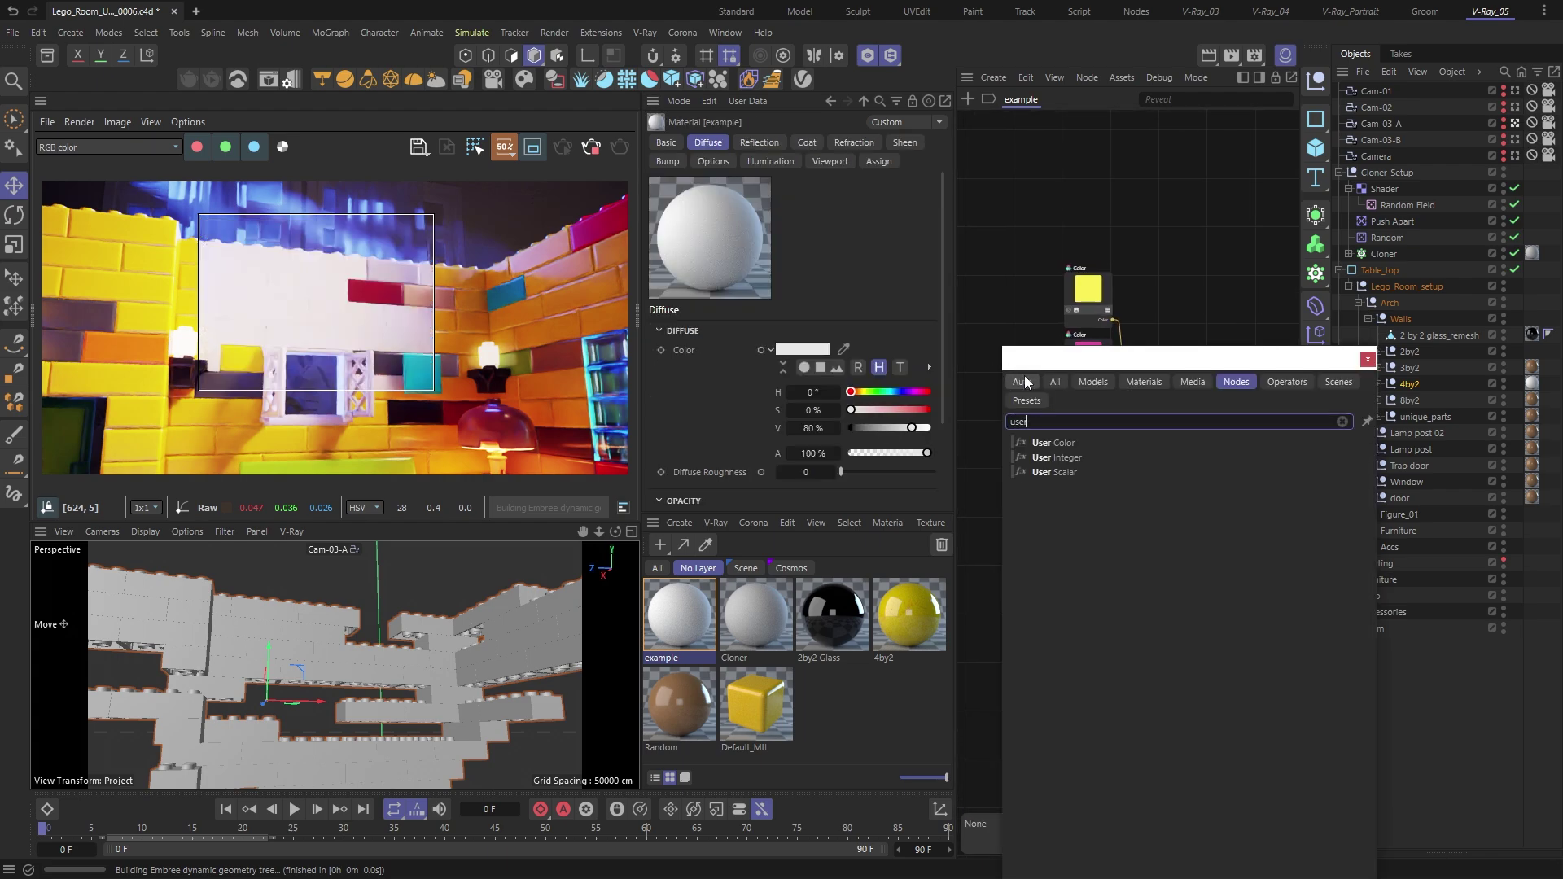
{"action": "left_click", "coordinate": [1082, 457]}
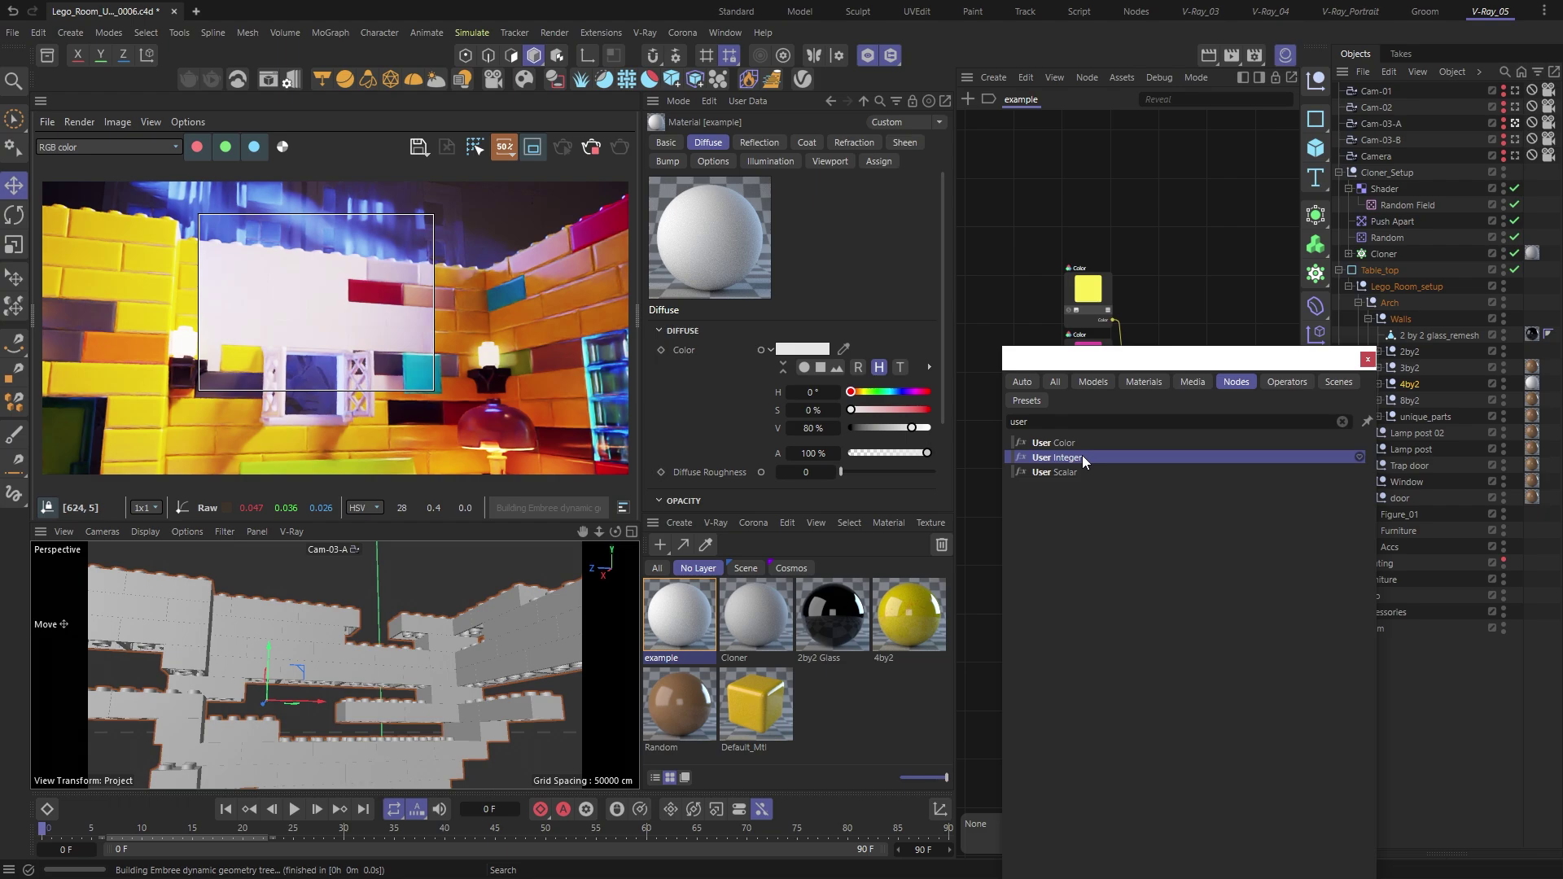
{"action": "left_click", "coordinate": [1083, 456]}
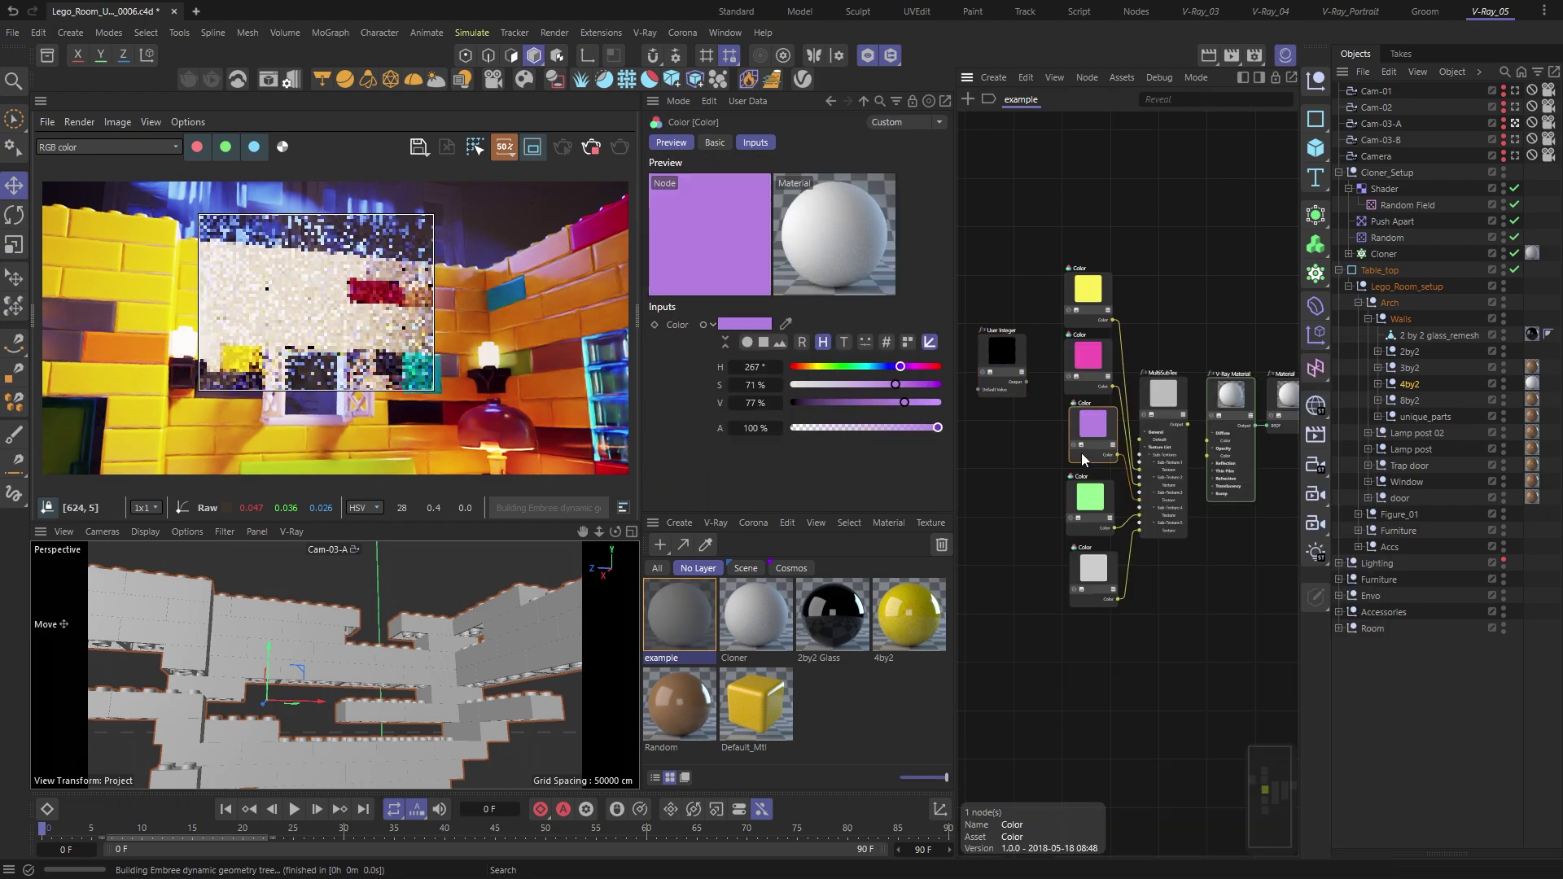
{"action": "left_click", "coordinate": [1014, 355]}
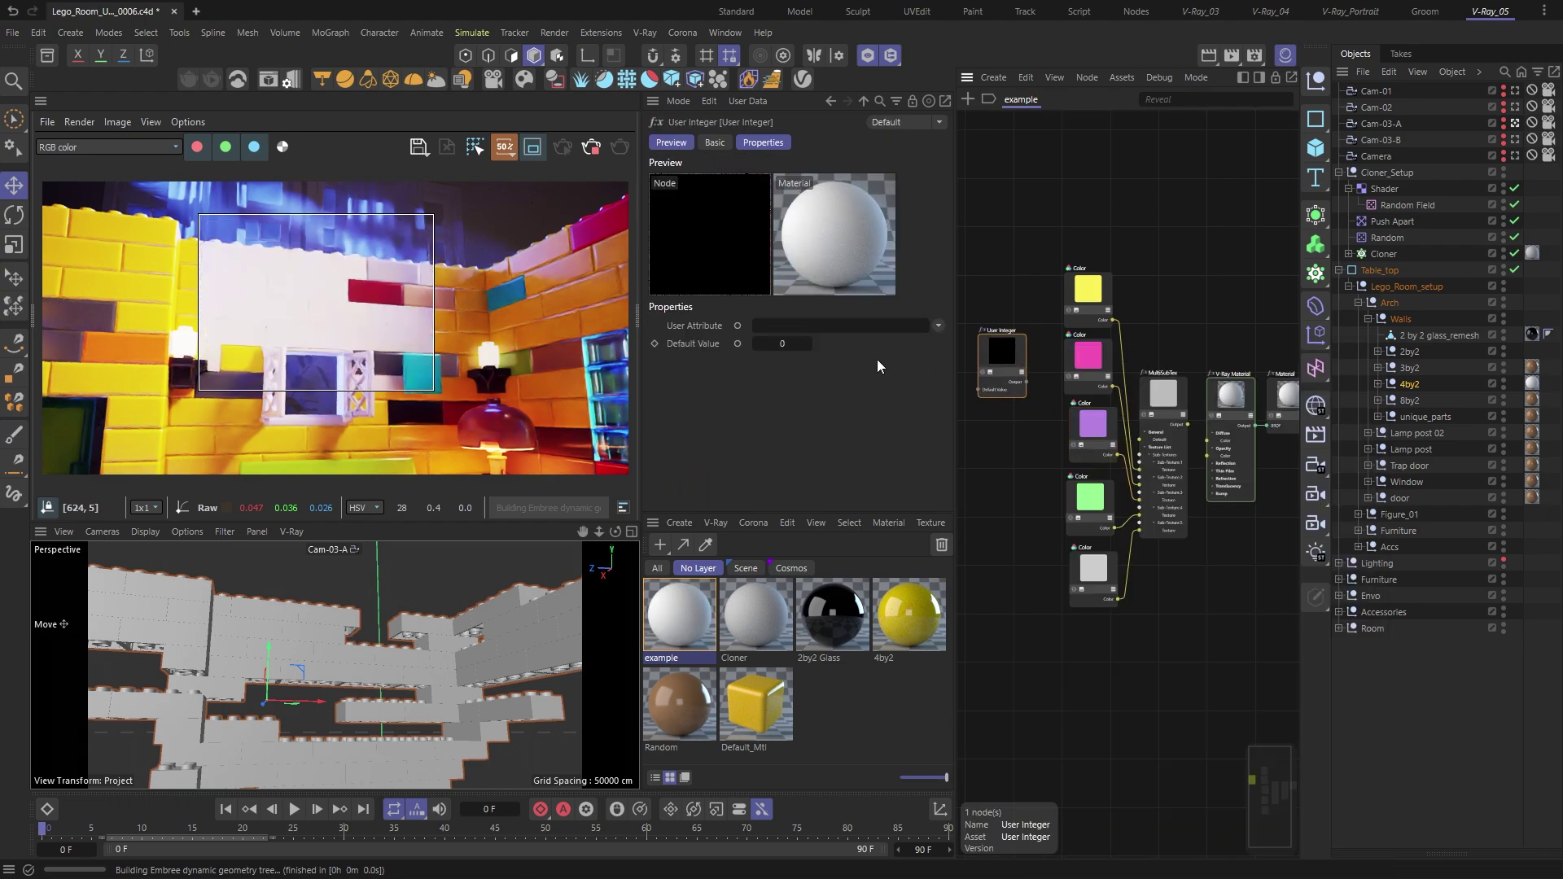
{"action": "left_click", "coordinate": [761, 326]}
{"action": "type", "text": "Version"}
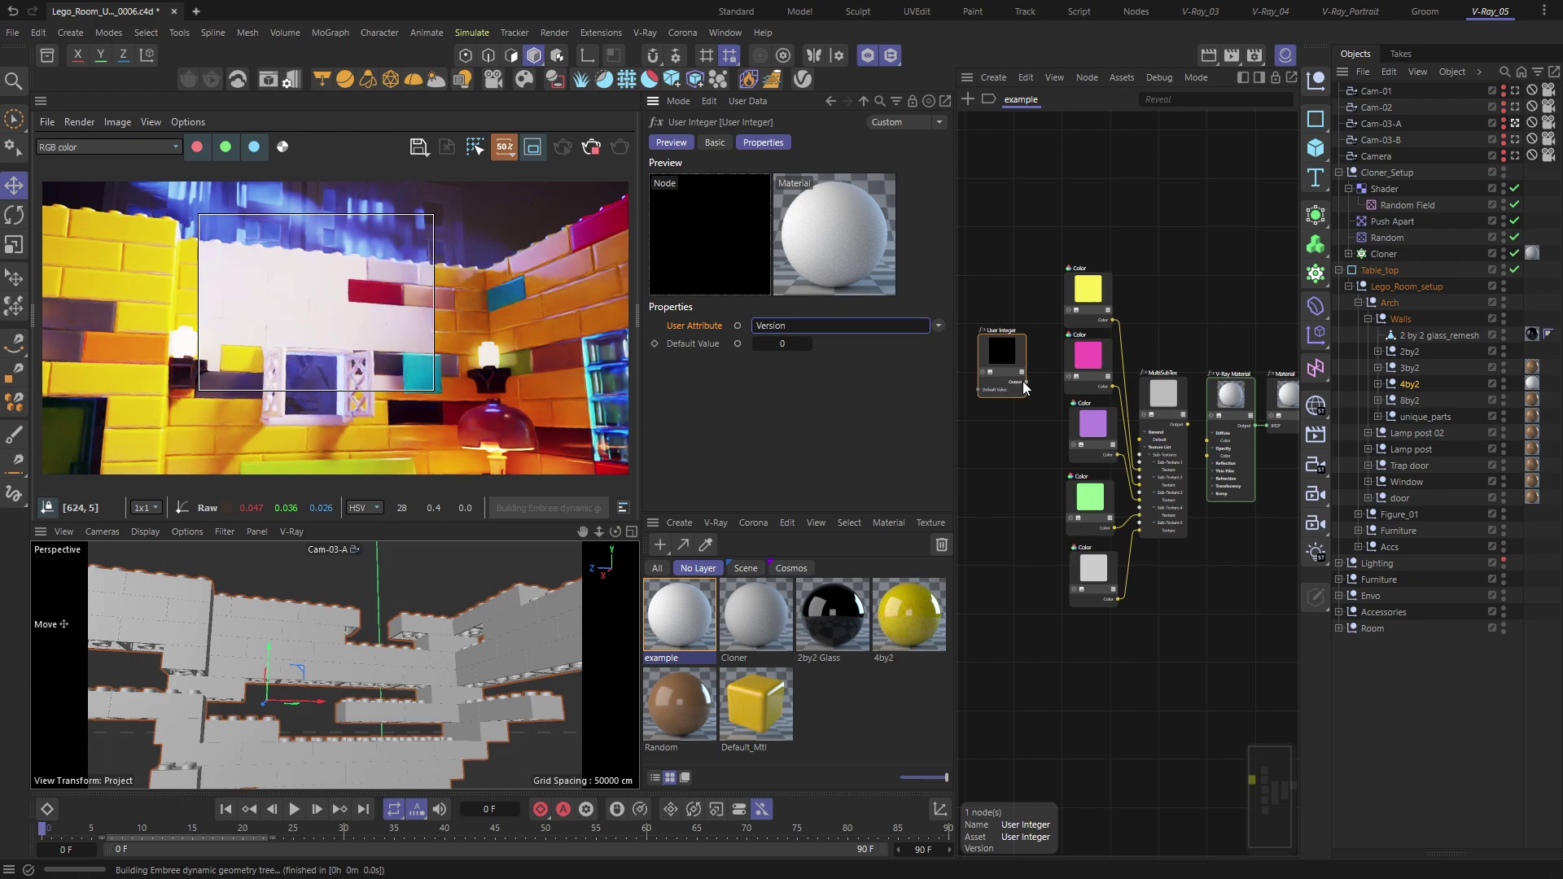
Step: Connect the User Integer output to the MultiSubTex node's Switch ID Texture input
{"action": "left_click_drag", "start_coordinate": [1025, 382], "coordinate": [1165, 394]}
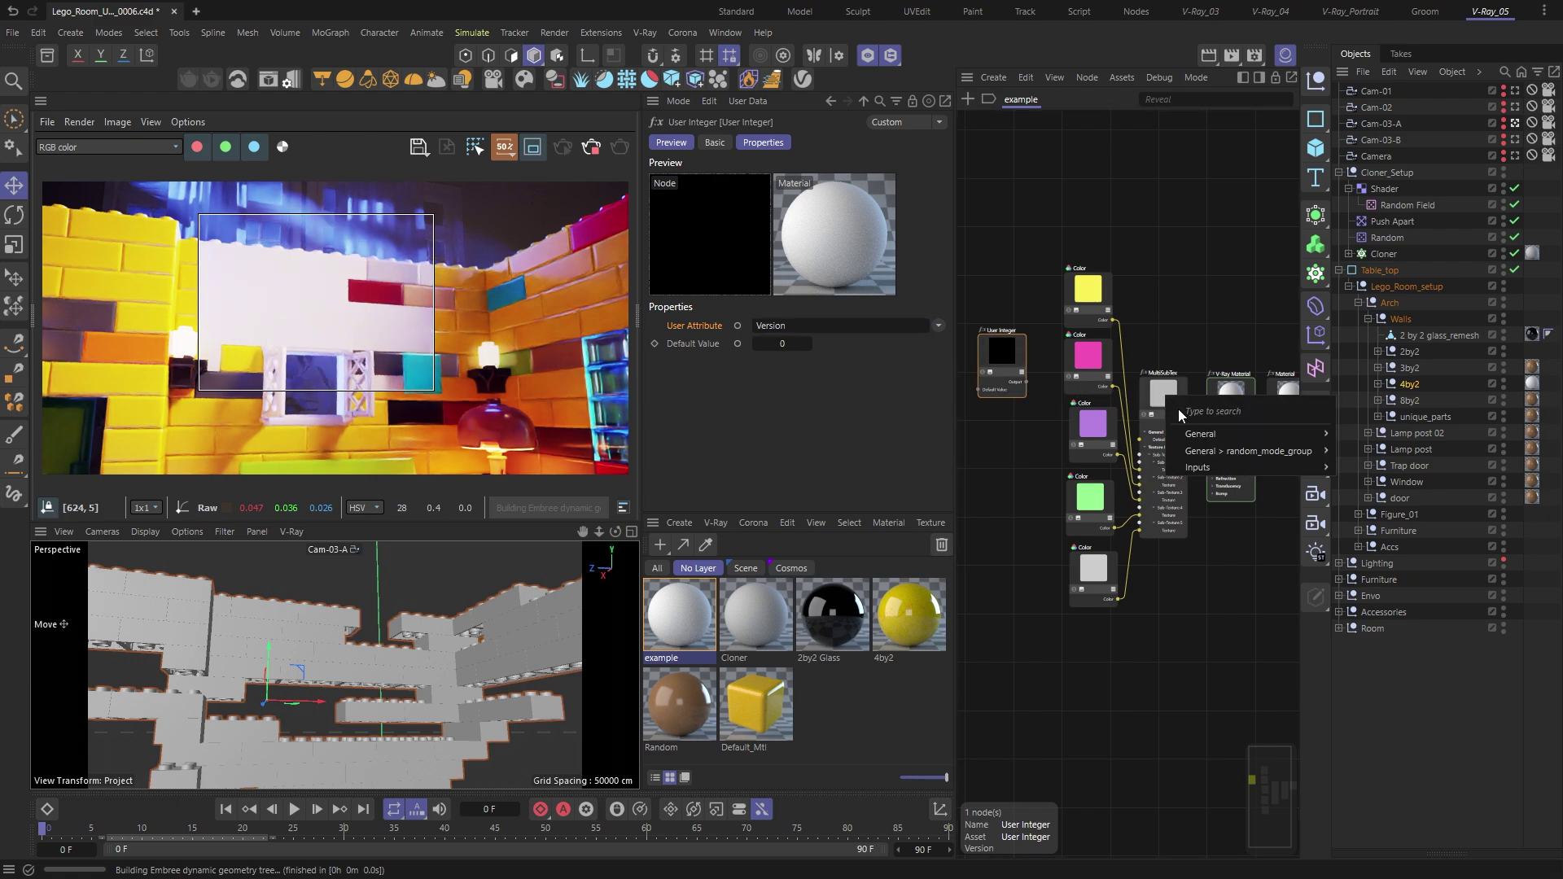
{"action": "mouse_move", "coordinate": [1215, 431]}
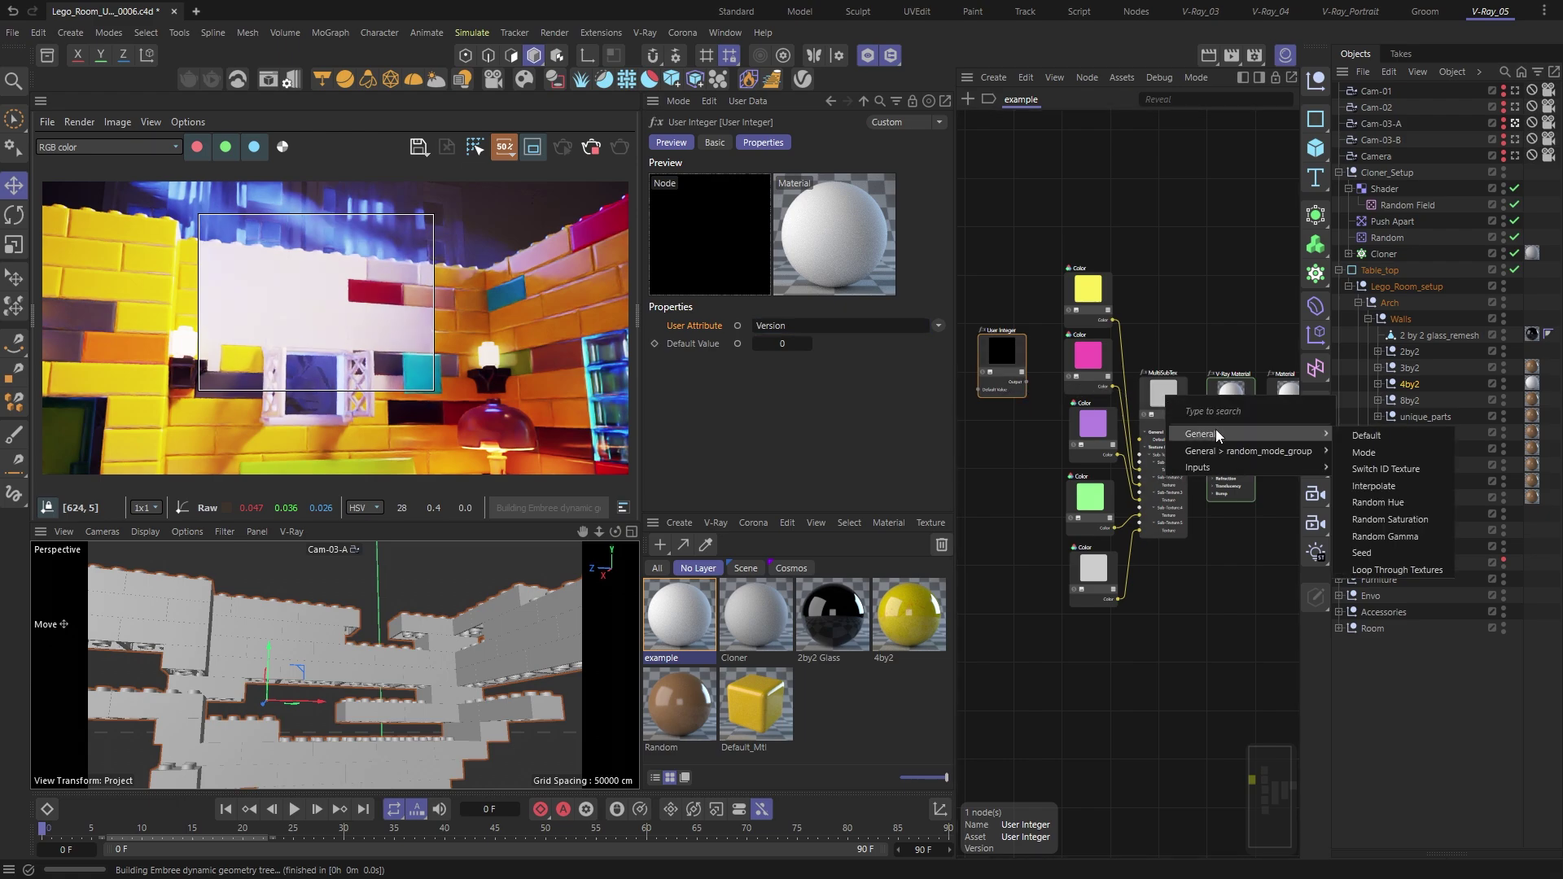
{"action": "left_click", "coordinate": [1407, 471]}
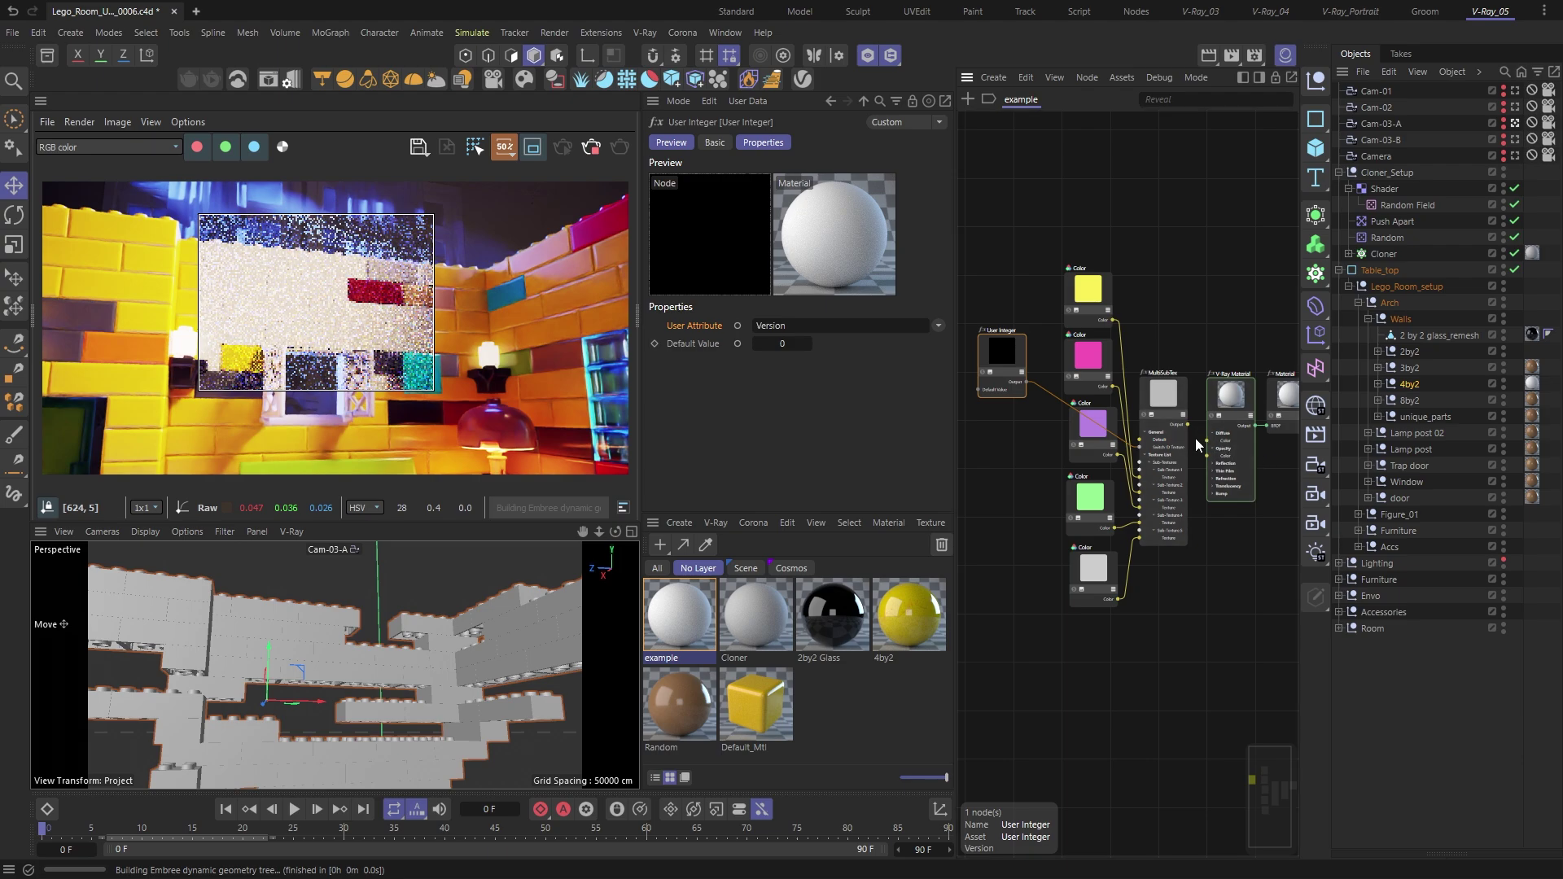
{"action": "scroll", "coordinate": [1215, 441], "scroll_direction": "up", "scroll_amount": 5}
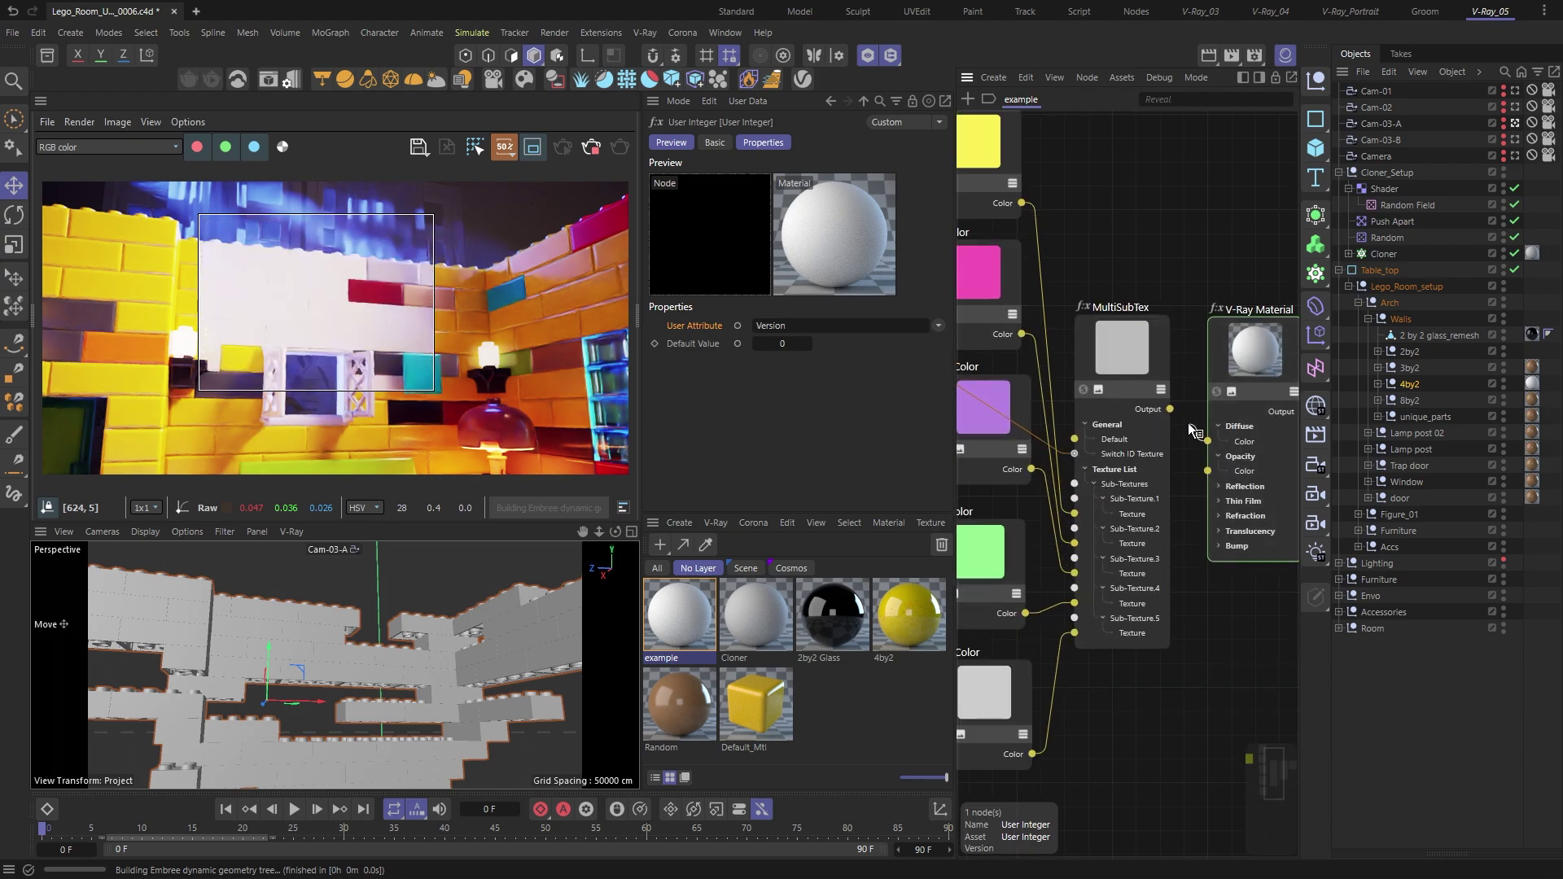
Step: Connect the MultiSubTex output to the V-Ray Material's diffuse Color and raise the 4by2 null's Version to 4
{"action": "left_click_drag", "start_coordinate": [1194, 429], "coordinate": [1169, 409]}
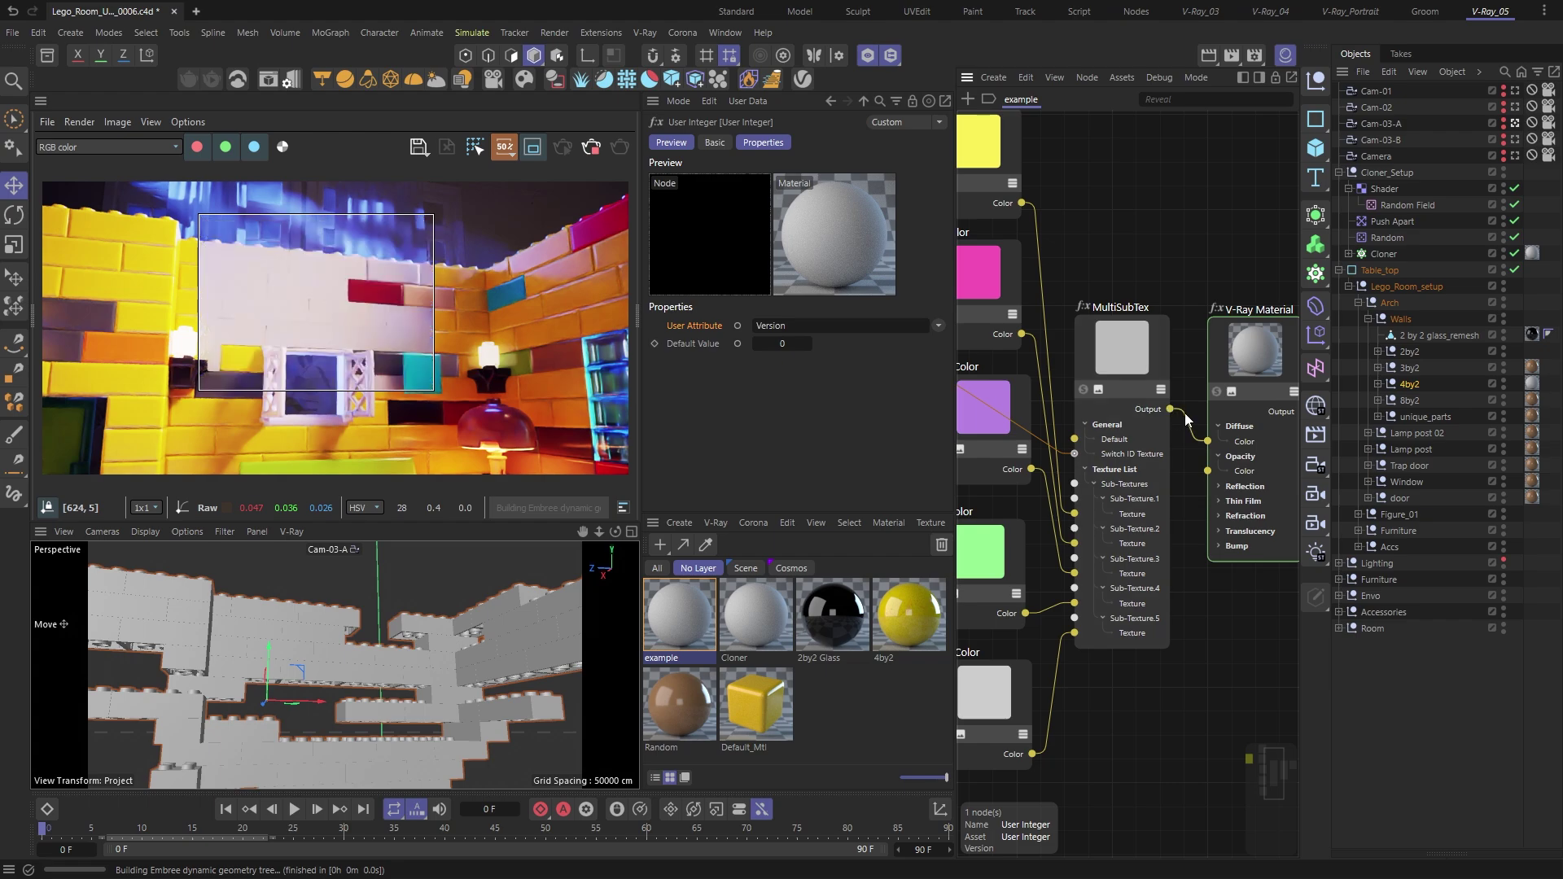
{"action": "left_click", "coordinate": [1400, 384]}
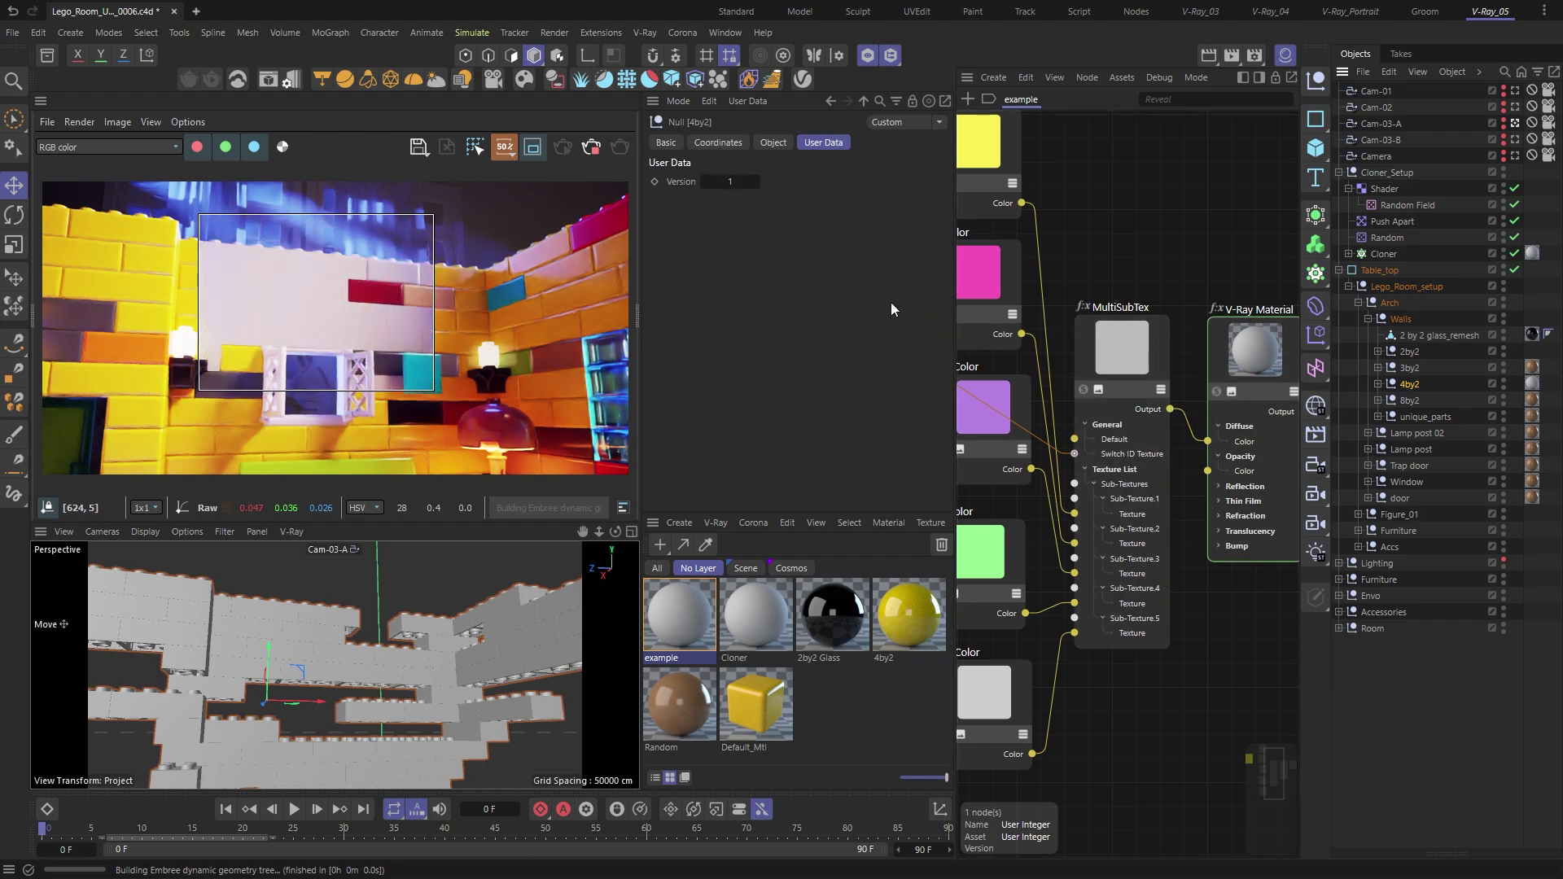
{"action": "left_click", "coordinate": [756, 181]}
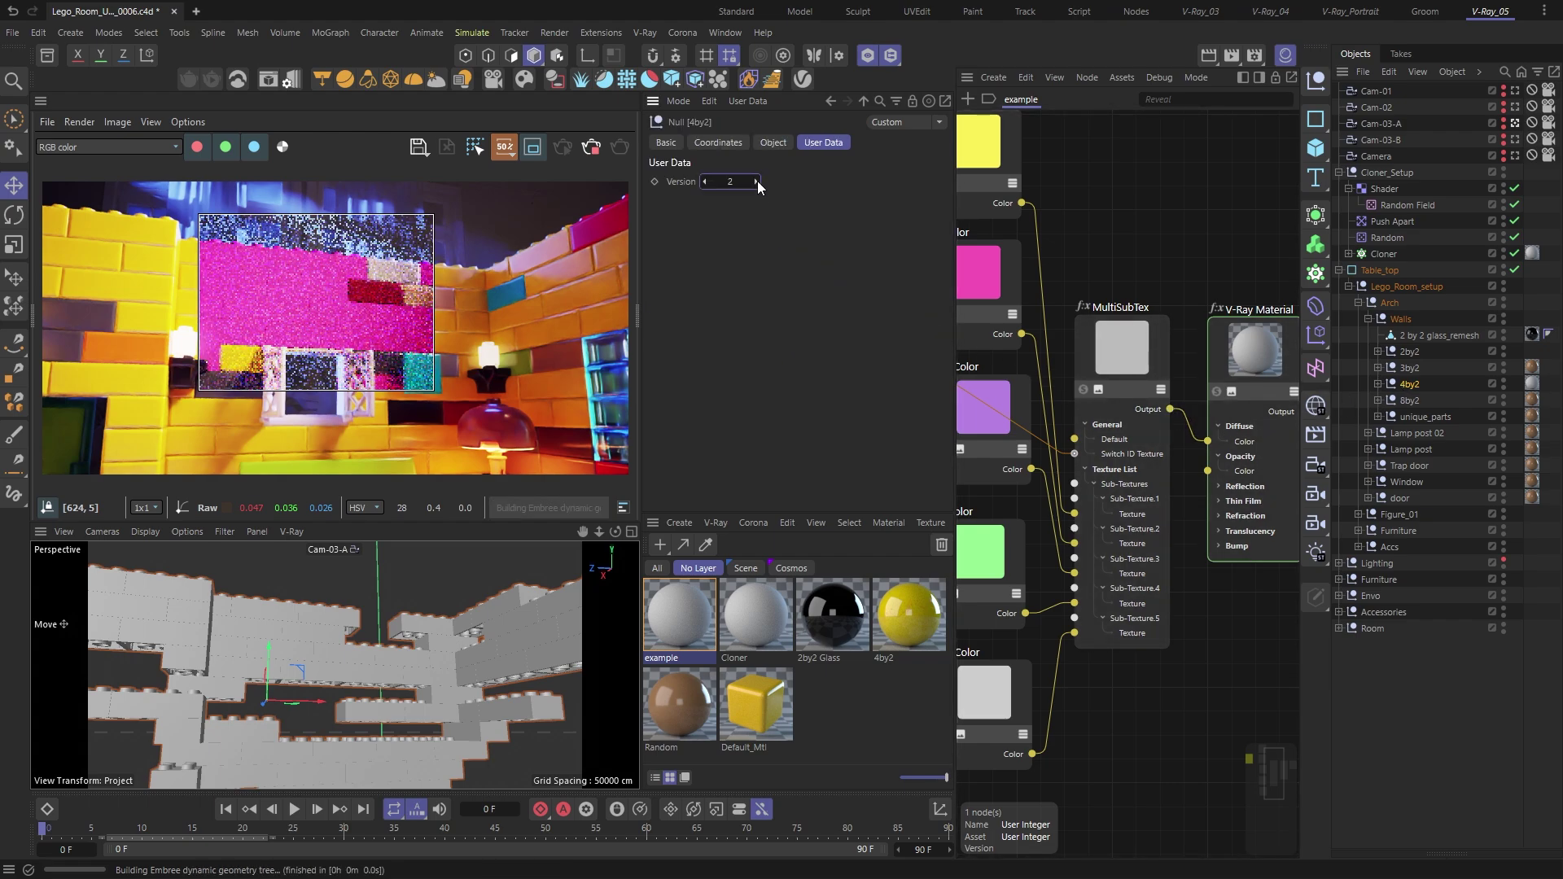
{"action": "left_click", "coordinate": [758, 181]}
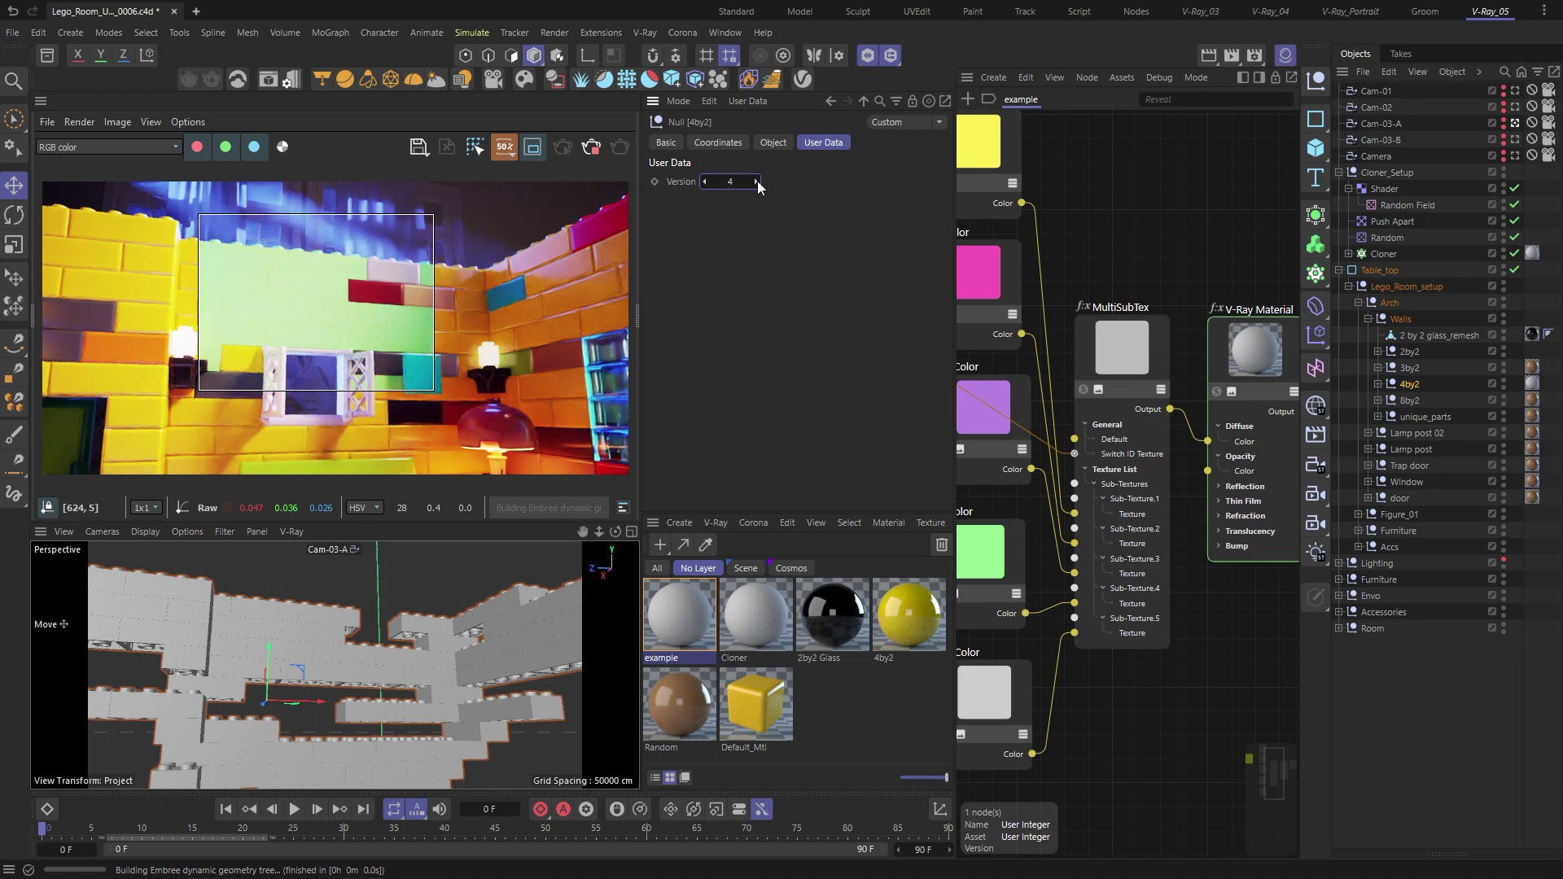
Step: Turn off the render region and replace the example material on the 4by2 object with the 4by2 material
{"action": "scroll", "coordinate": [977, 428], "scroll_direction": "down", "scroll_amount": 5}
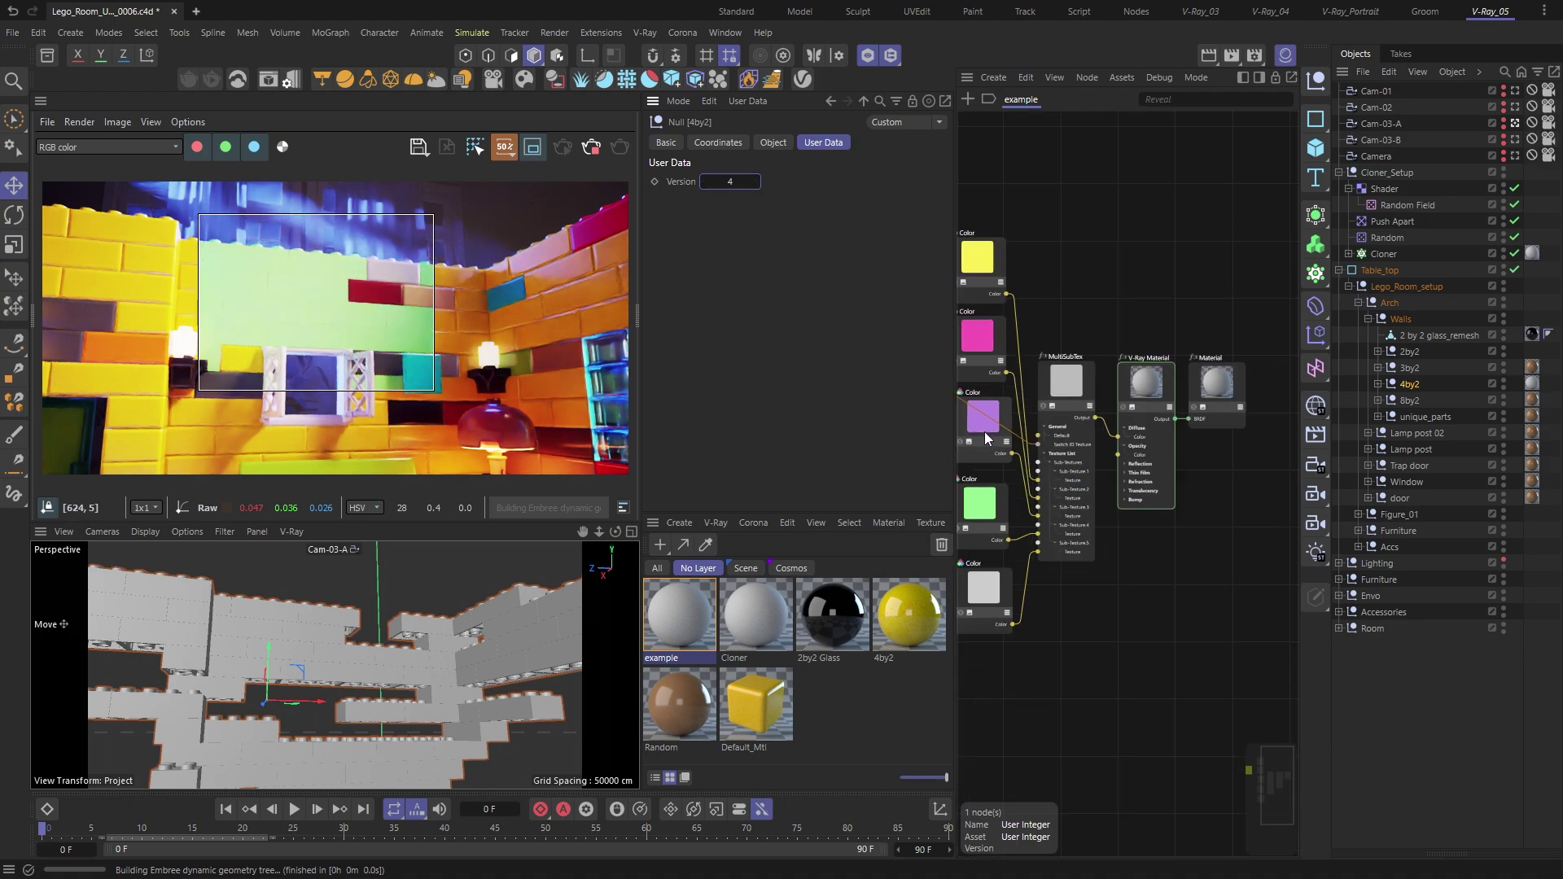
{"action": "left_click_drag", "start_coordinate": [973, 205], "coordinate": [1039, 618]}
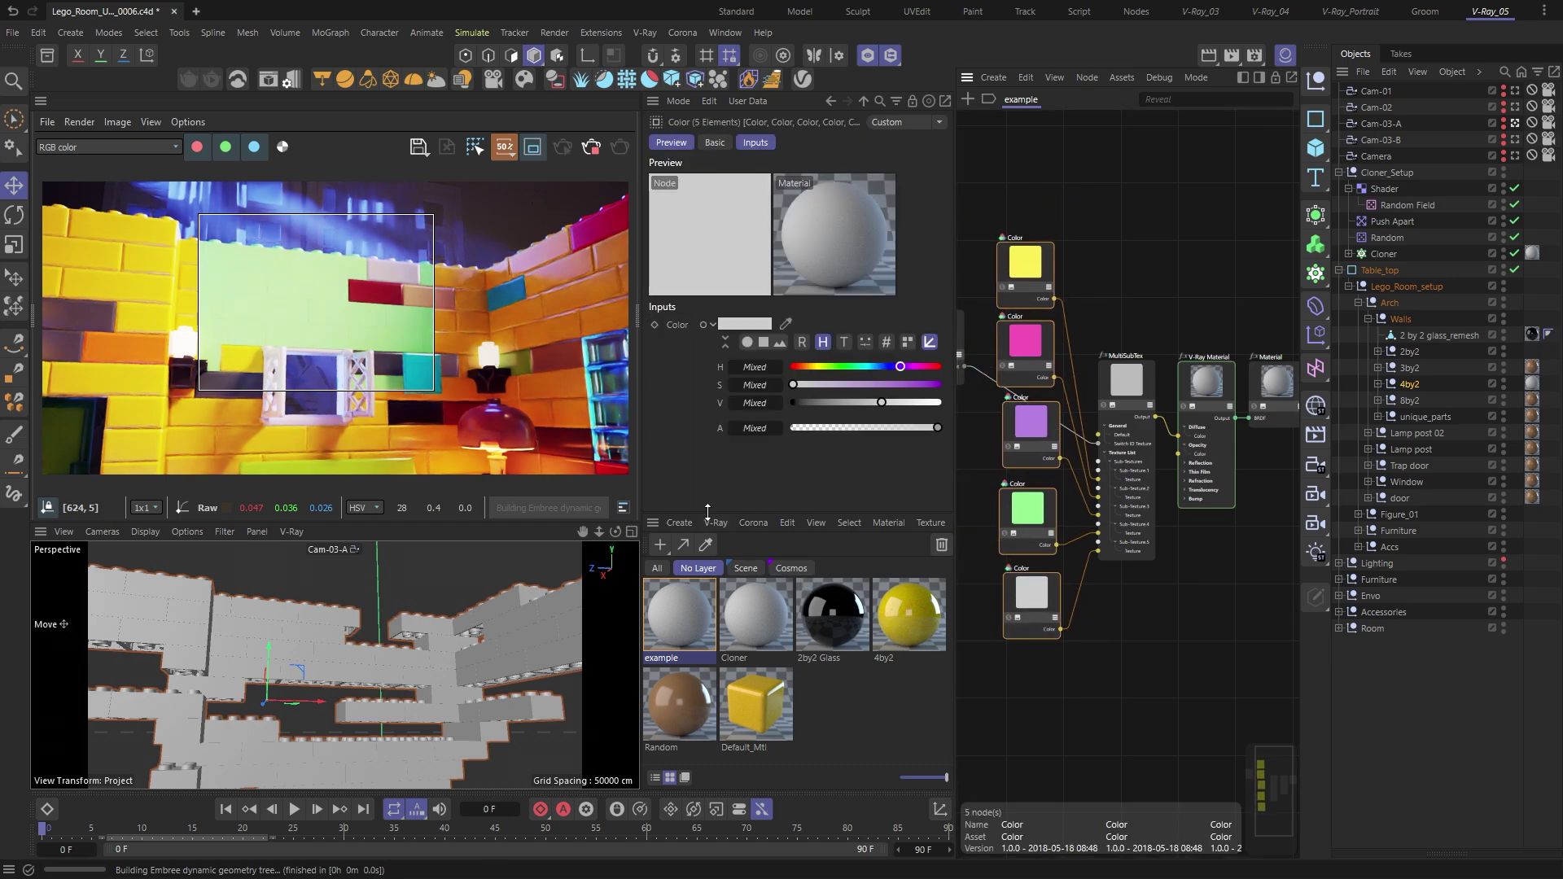
{"action": "left_click", "coordinate": [534, 150]}
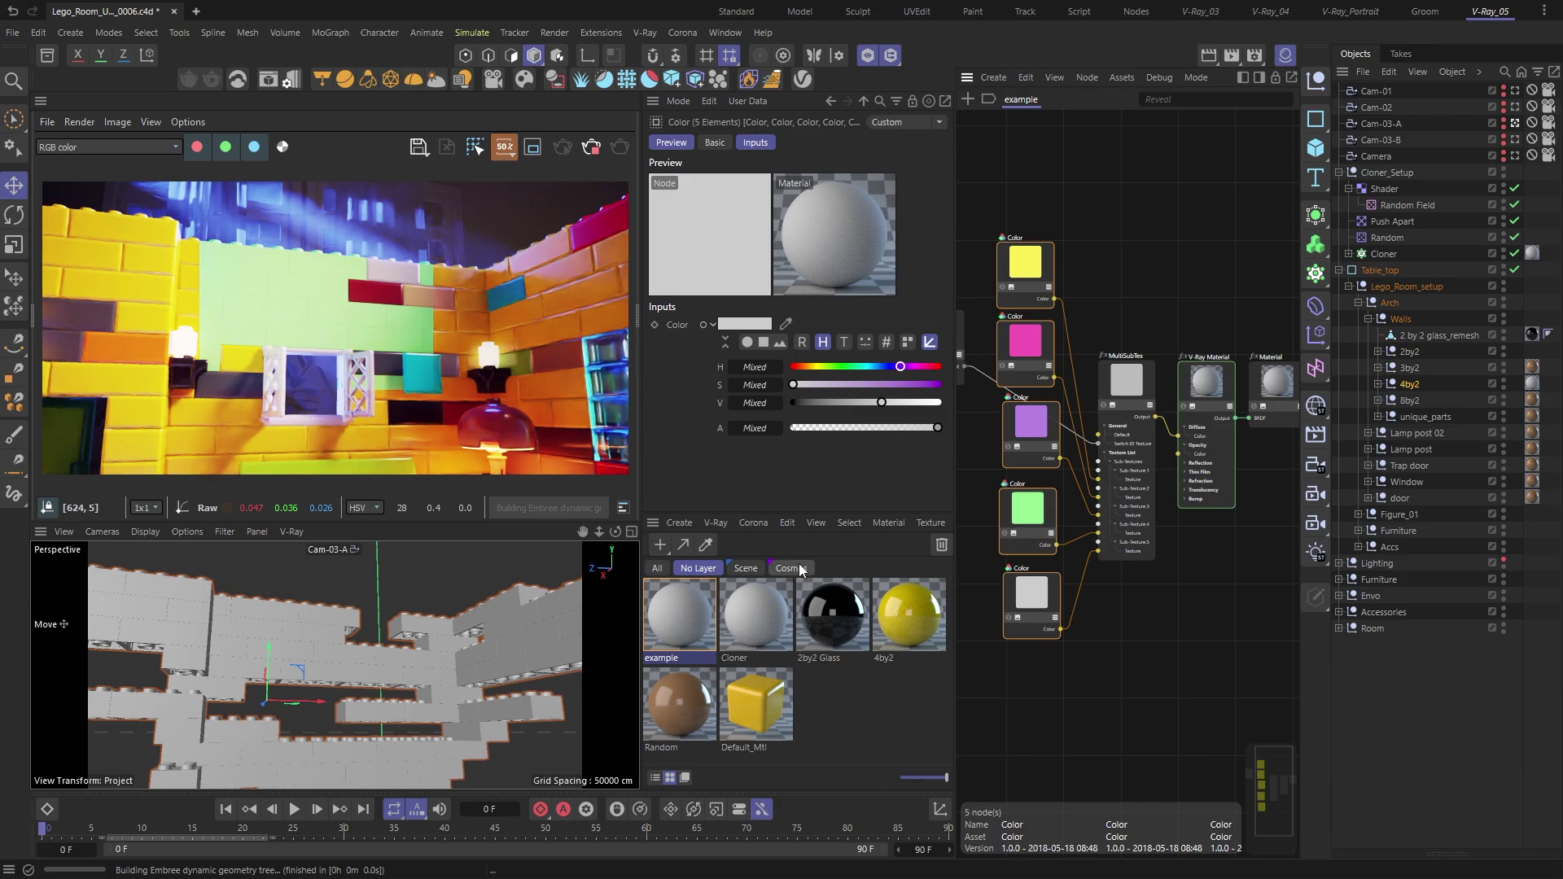
{"action": "left_click_drag", "start_coordinate": [972, 602], "coordinate": [1528, 391]}
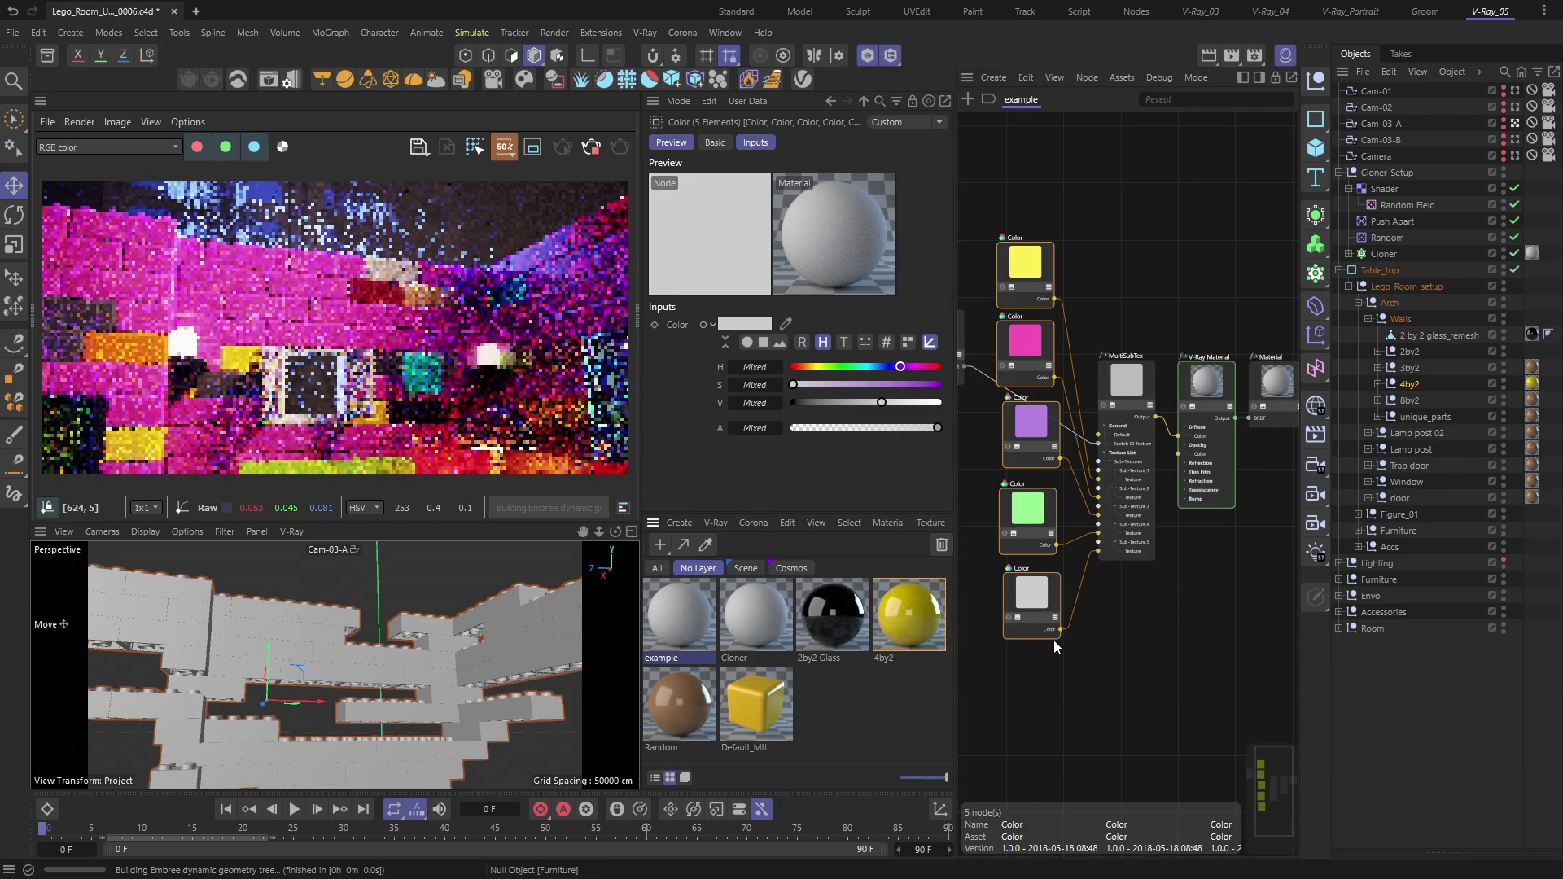
Step: Examine the Diffuse, Roughness and Normal groups in the 4by2 material's node graph
{"action": "left_click", "coordinate": [886, 641]}
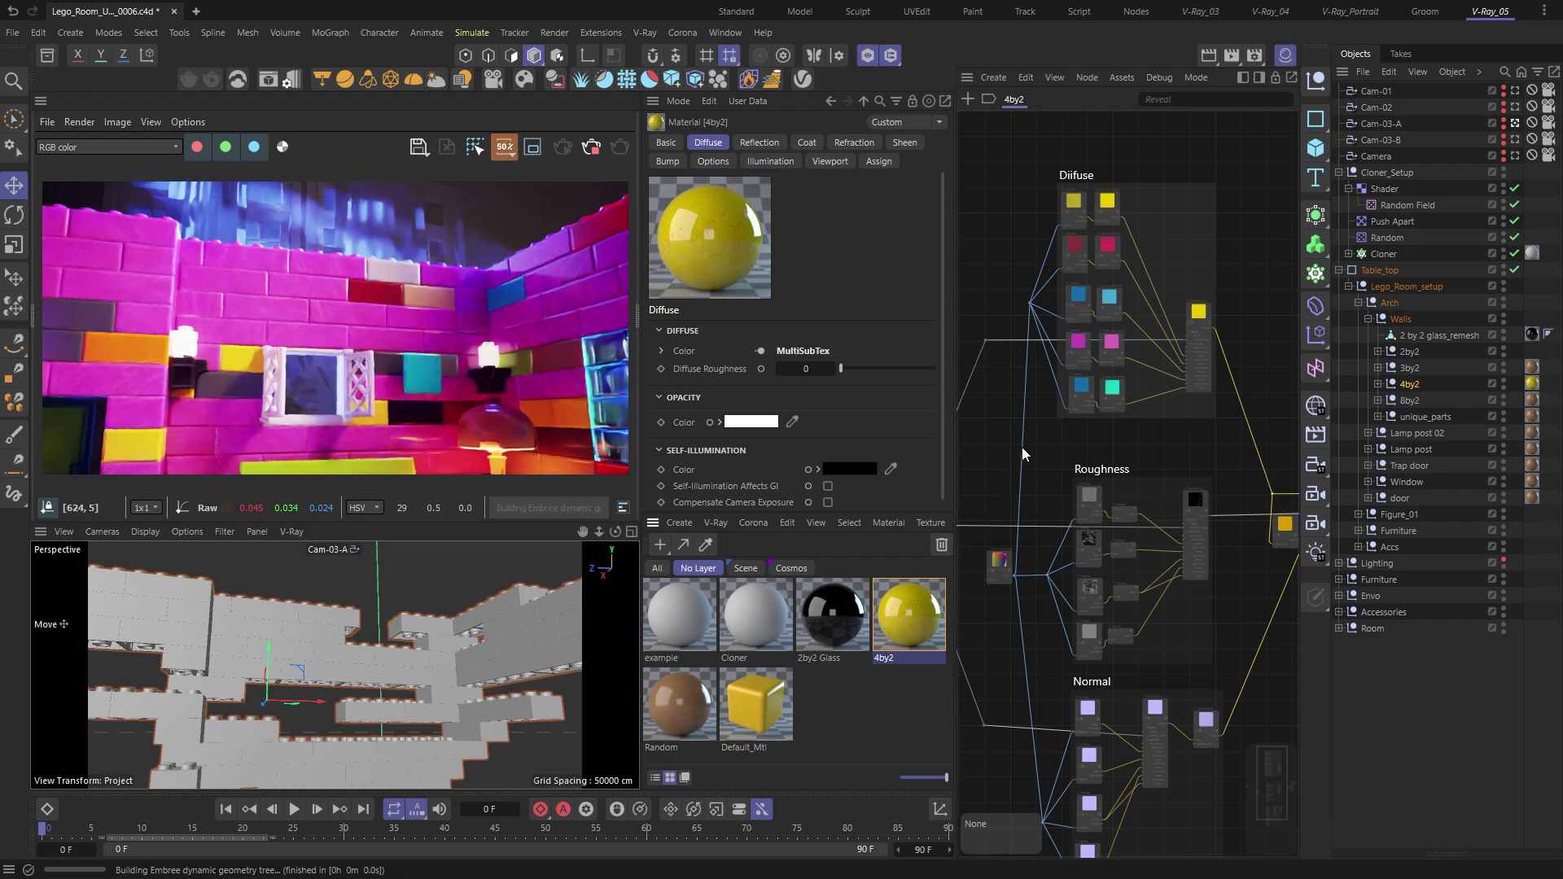
{"action": "scroll", "coordinate": [1063, 331], "scroll_direction": "up", "scroll_amount": 3}
{"action": "left_click_drag", "start_coordinate": [1026, 247], "coordinate": [1083, 756]}
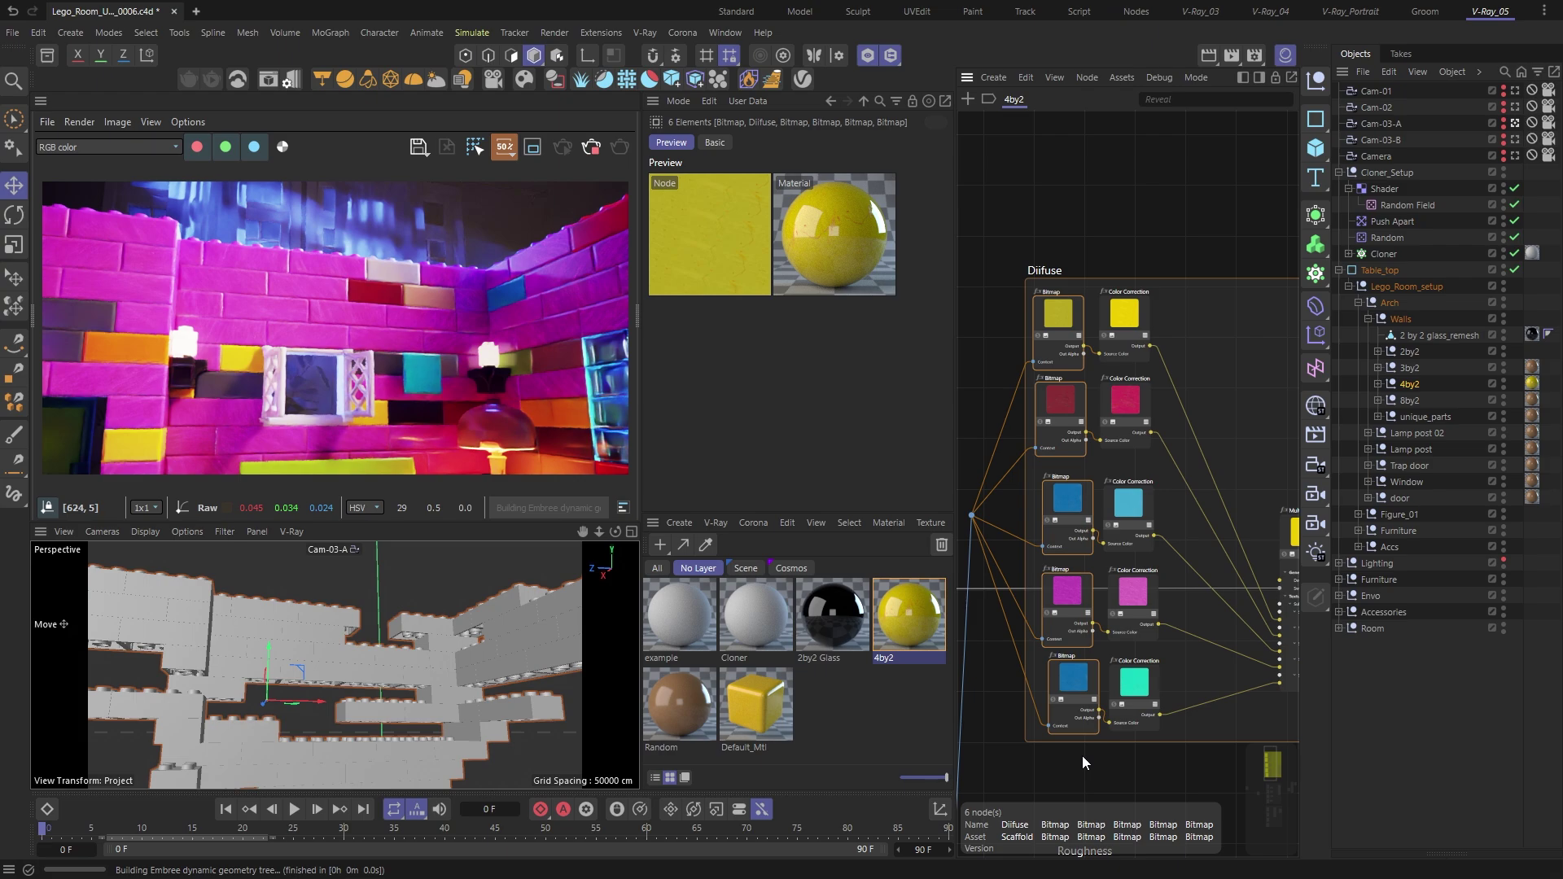
{"action": "middle_click_drag", "start_coordinate": [1082, 756], "coordinate": [1069, 202]}
{"action": "middle_click_drag", "start_coordinate": [1132, 570], "coordinate": [1132, 315]}
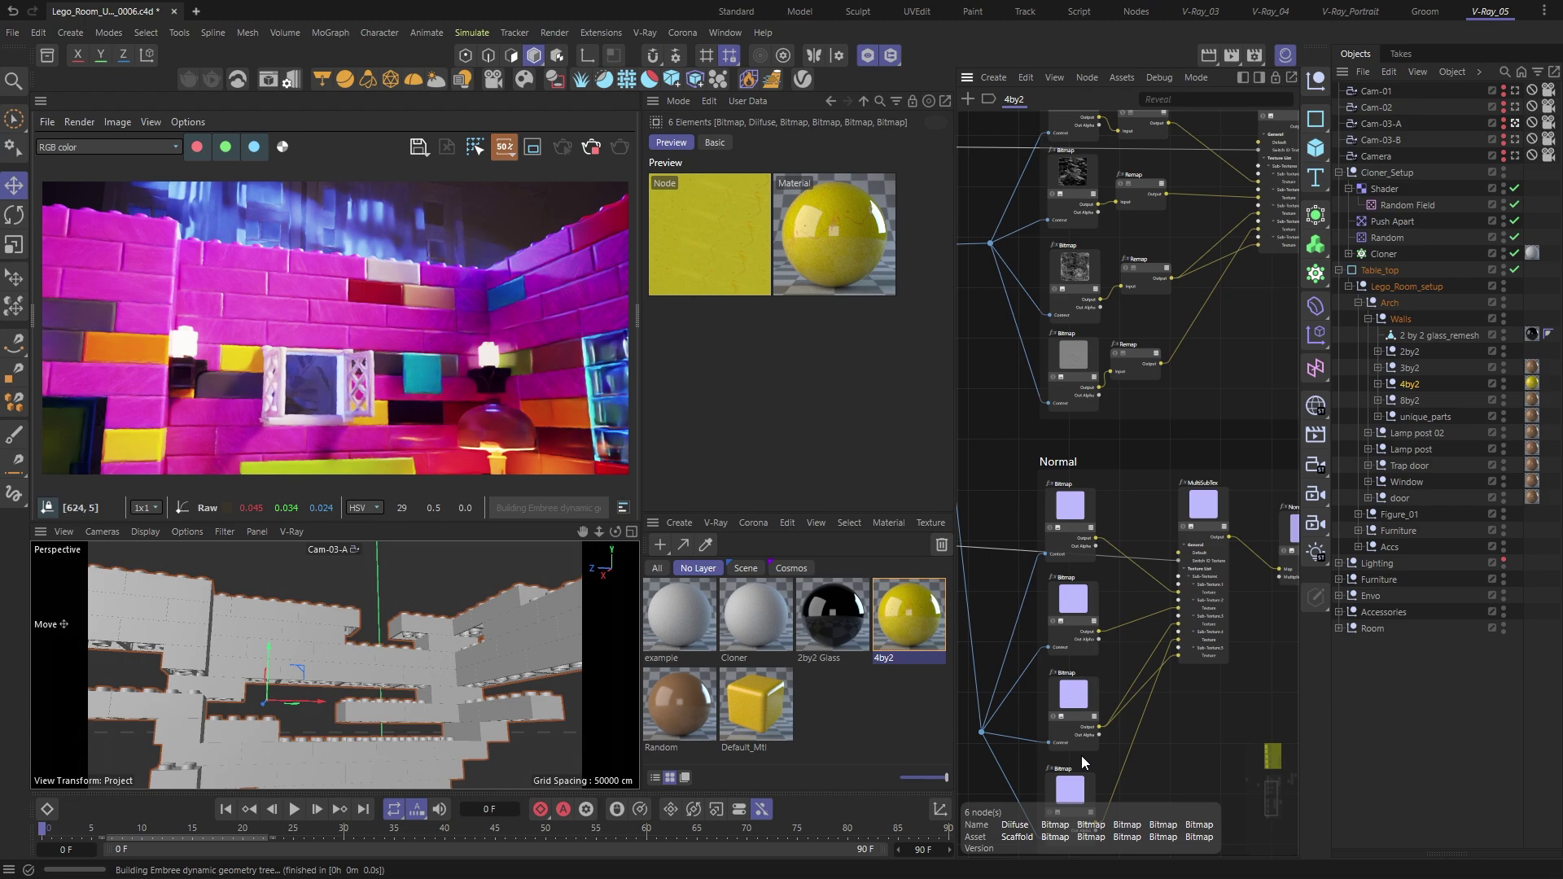
Step: Lower the Version user data of the 4by2 null to 1
{"action": "left_click", "coordinate": [1408, 387]}
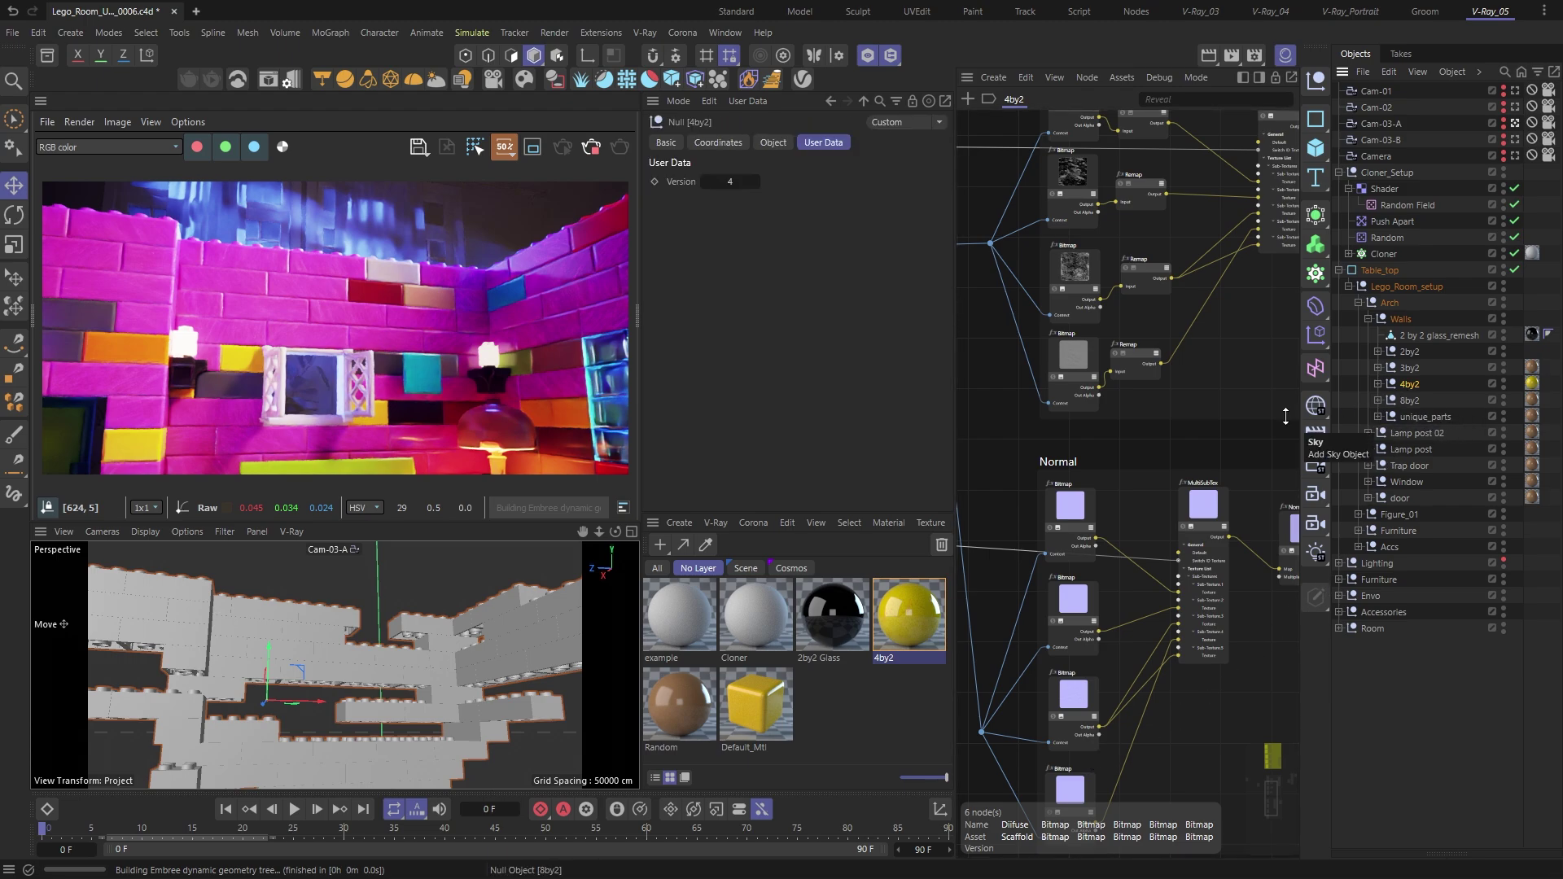
{"action": "left_click", "coordinate": [705, 182]}
{"action": "left_click", "coordinate": [705, 181]}
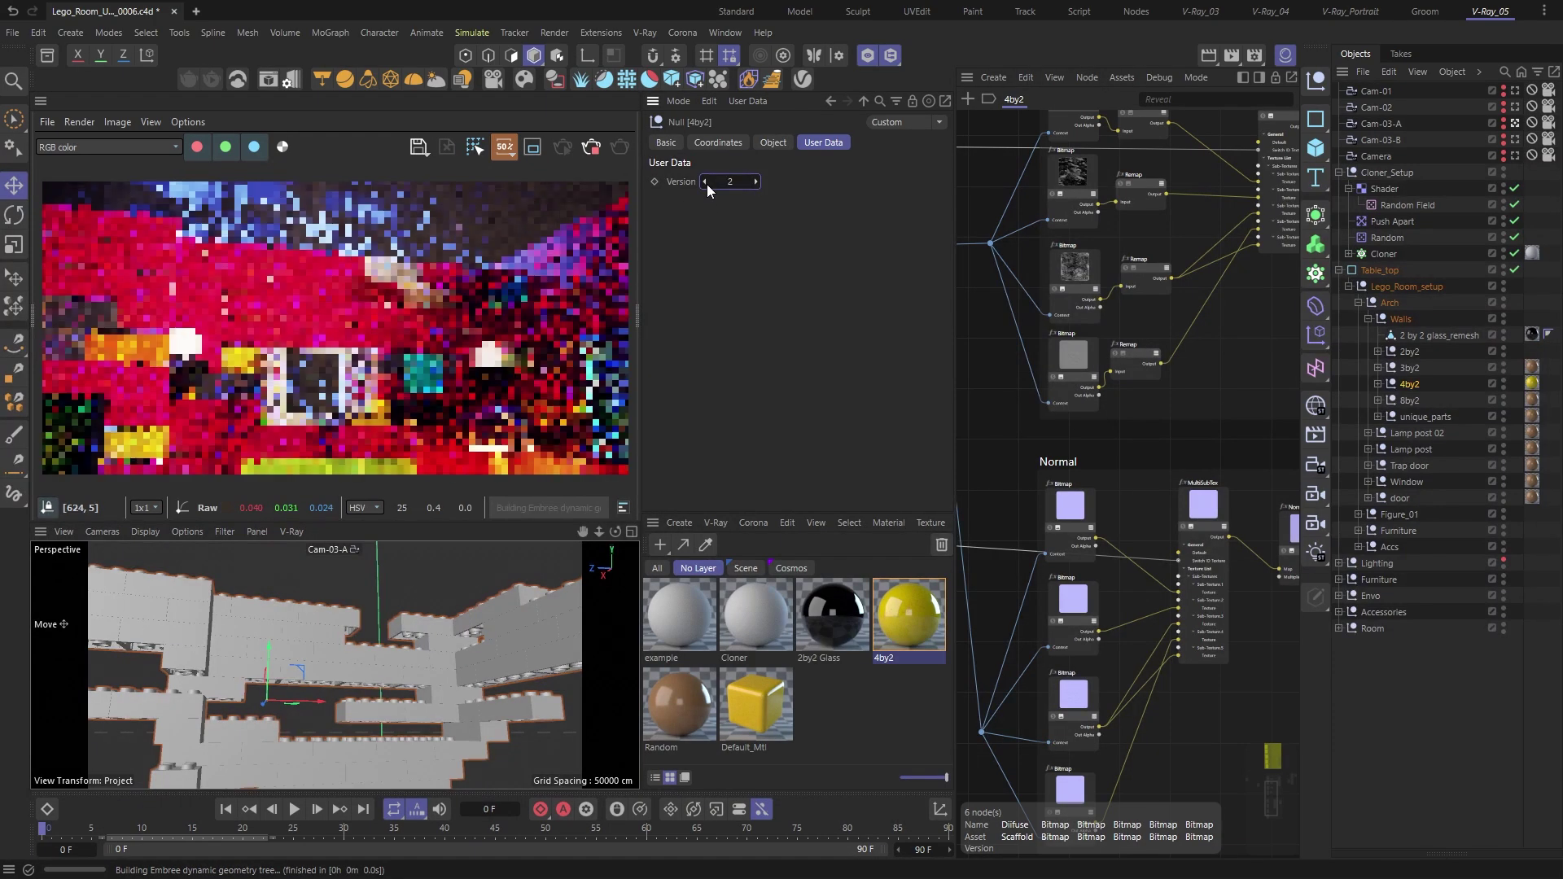
{"action": "left_click", "coordinate": [705, 182]}
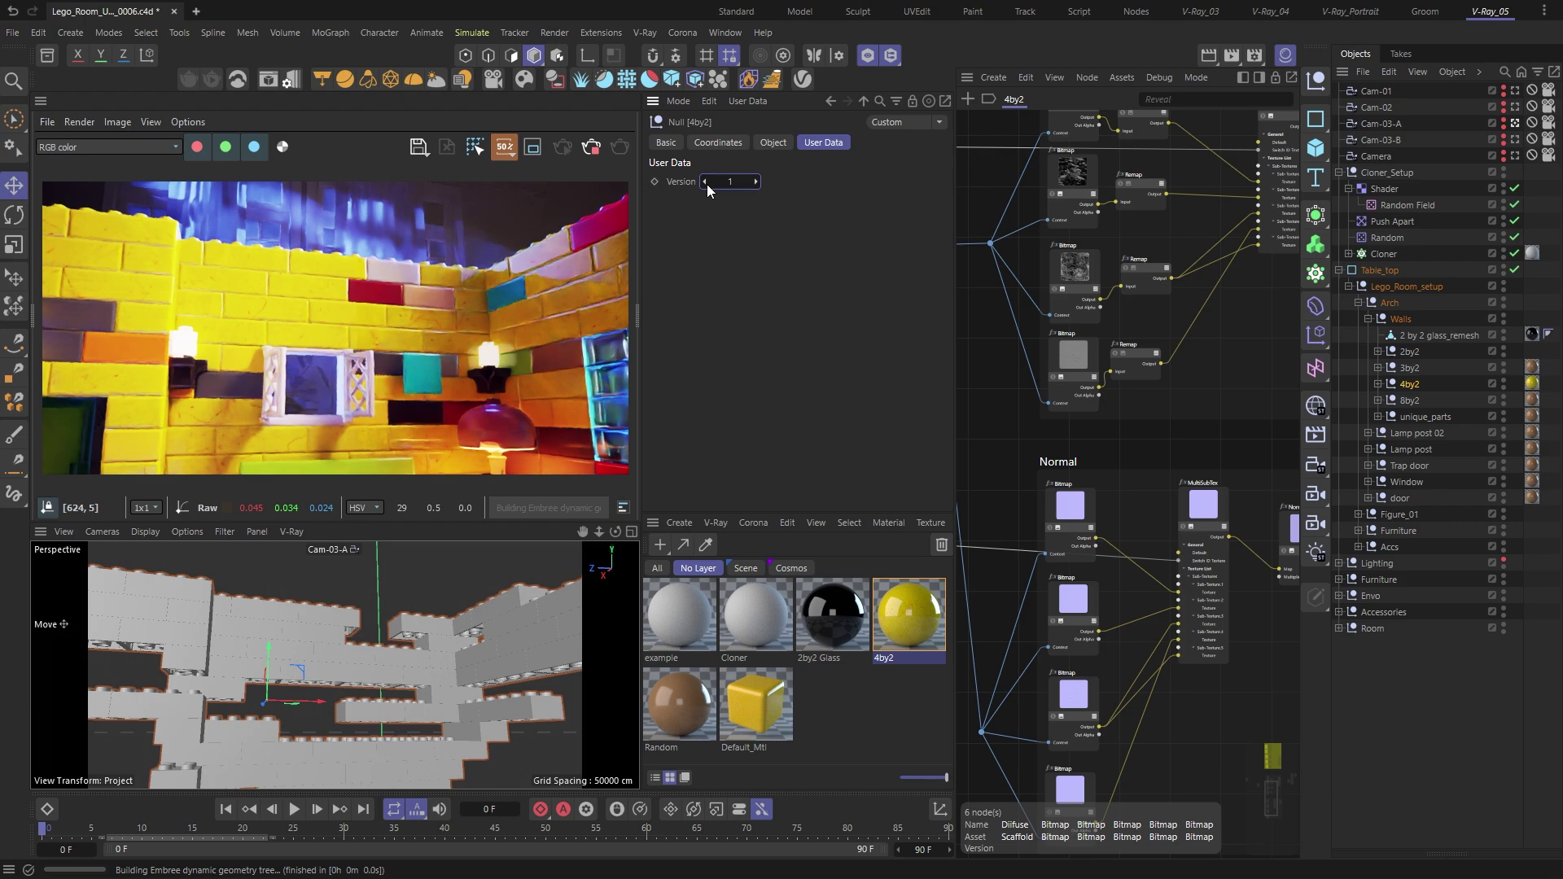
Step: Add a user data entry named Color with data type Color to the 4by2 null
{"action": "left_click", "coordinate": [754, 101]}
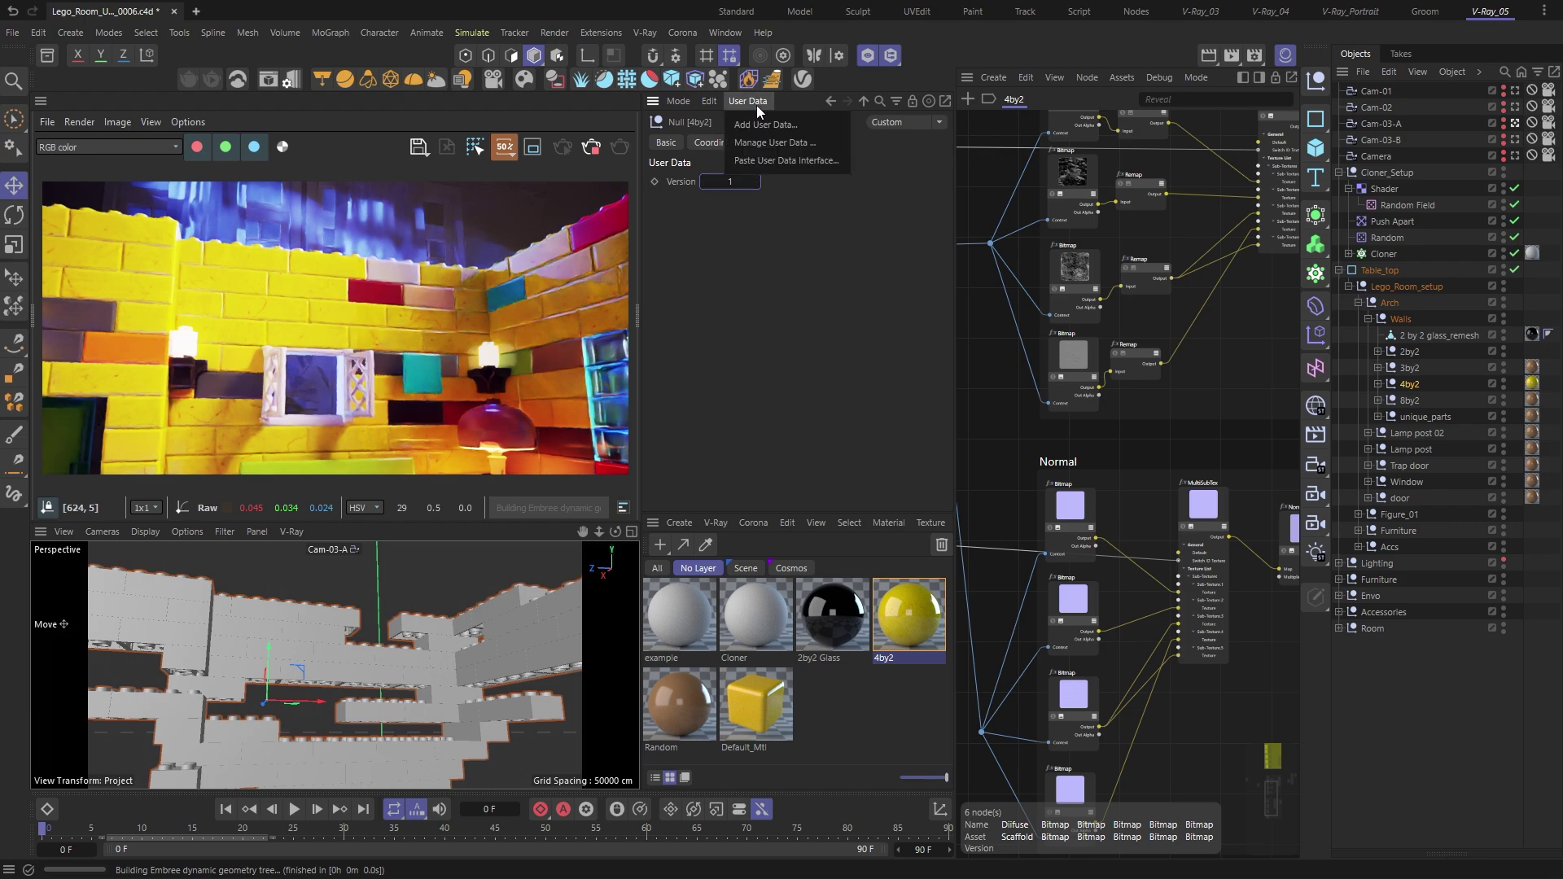
{"action": "left_click", "coordinate": [761, 124]}
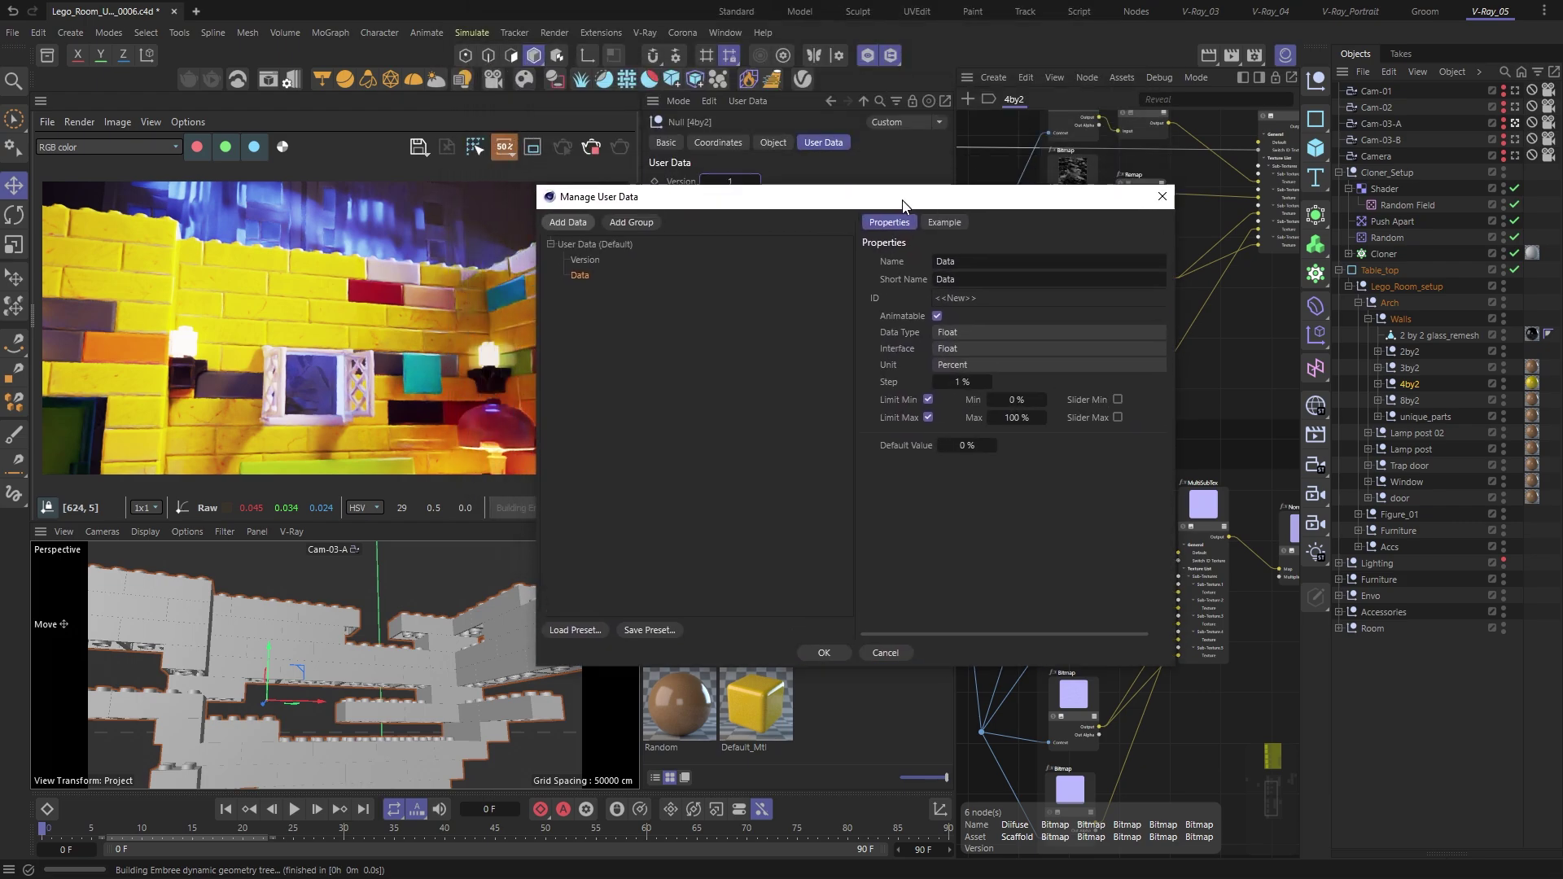
{"action": "left_click", "coordinate": [983, 259]}
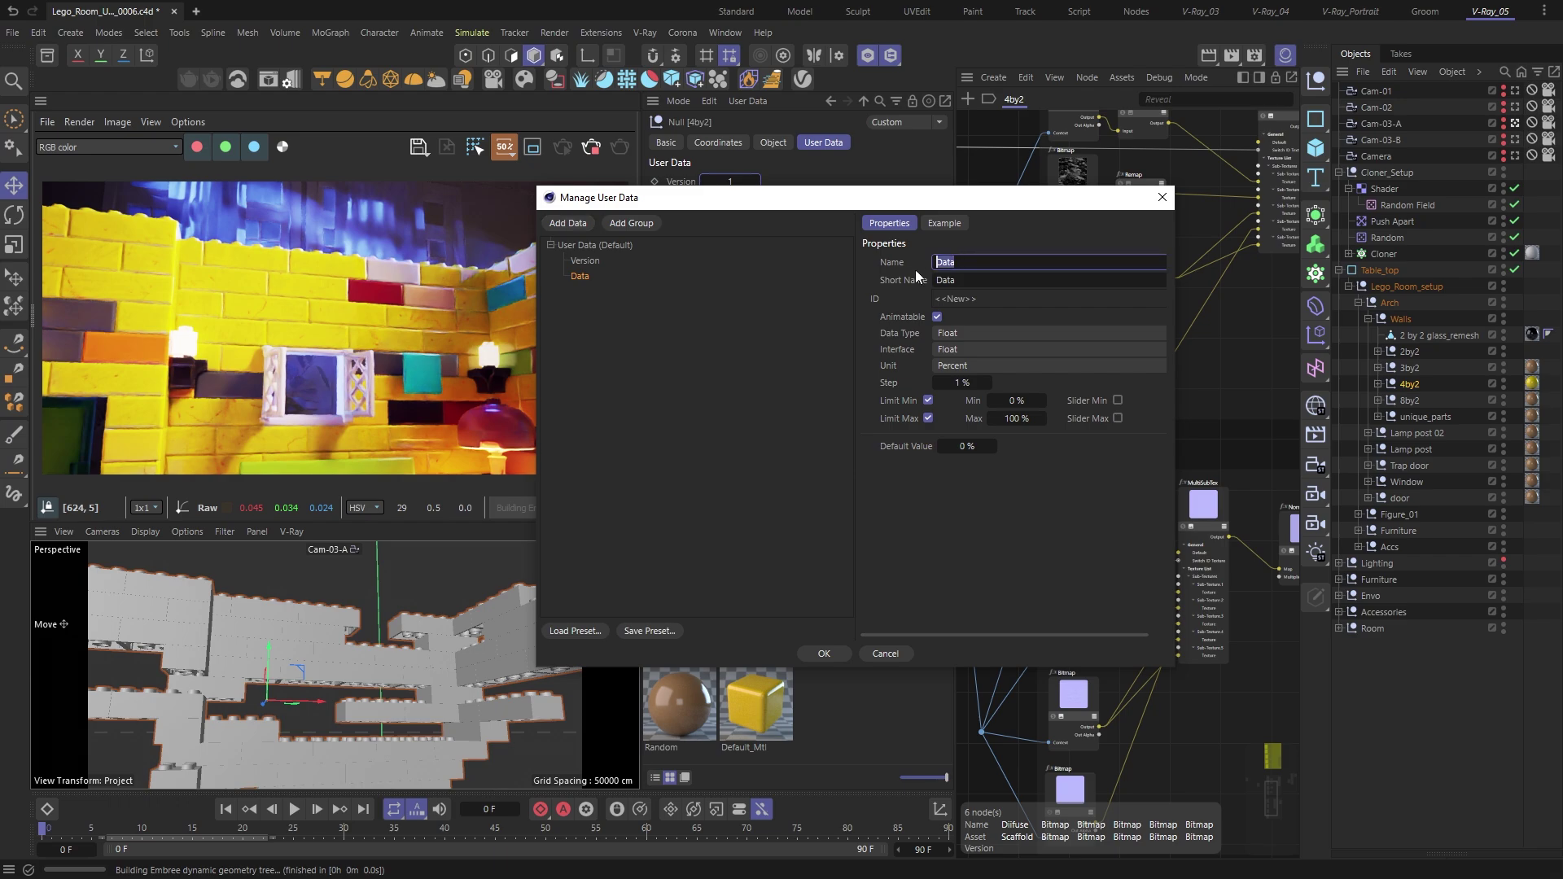
{"action": "type", "text": "Color"}
{"action": "left_click", "coordinate": [952, 330]}
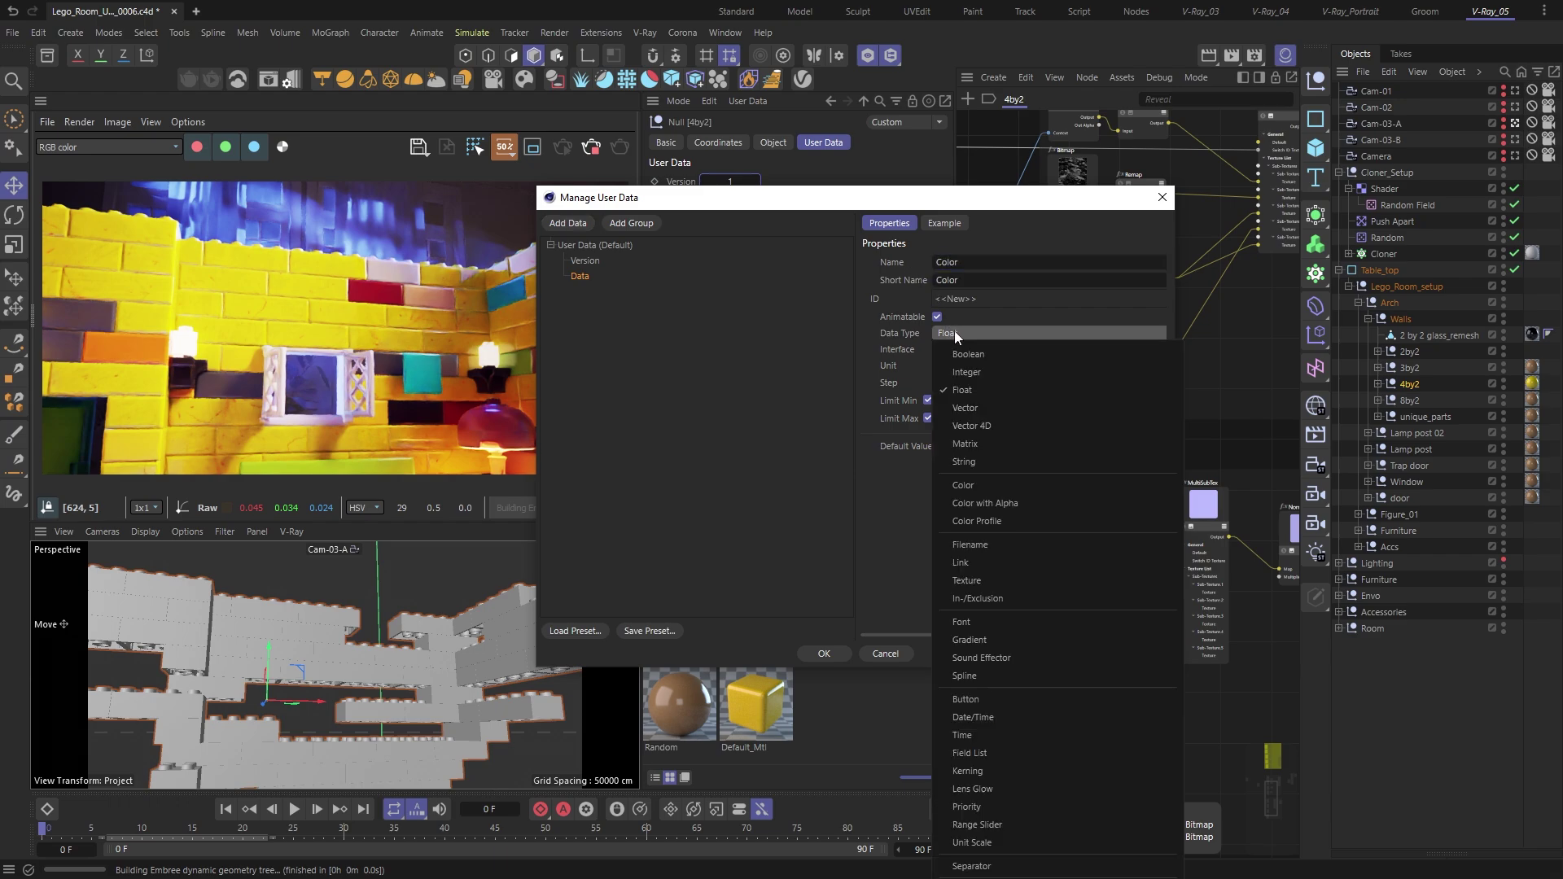
{"action": "left_click", "coordinate": [990, 486]}
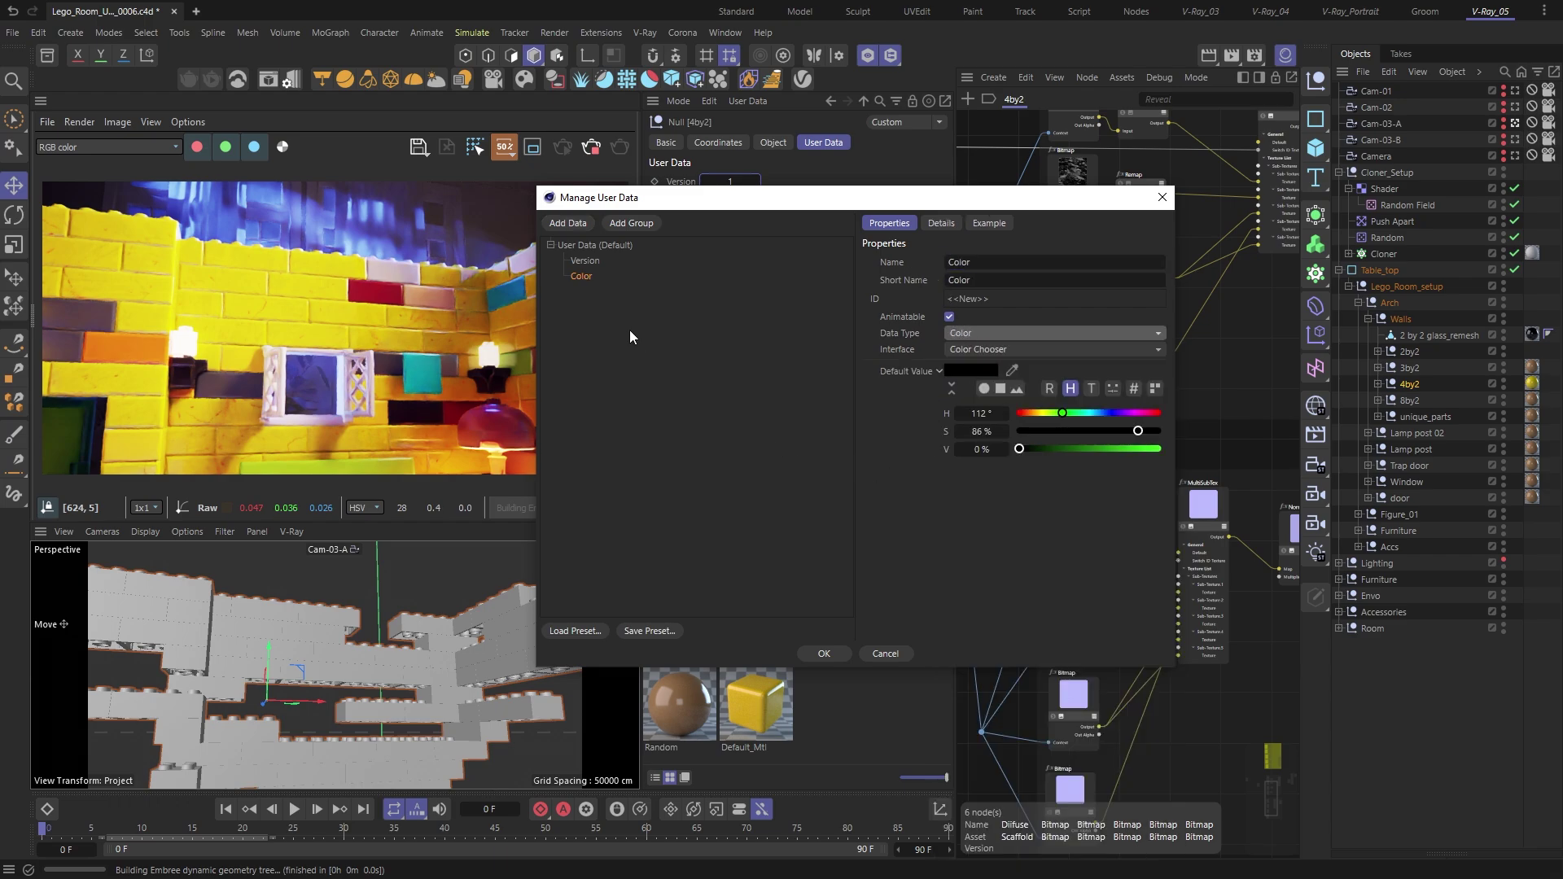
Step: Add another user data entry named Mix with unit Real and the Float Slider interface
{"action": "left_click", "coordinate": [575, 224]}
{"action": "left_click", "coordinate": [952, 263]}
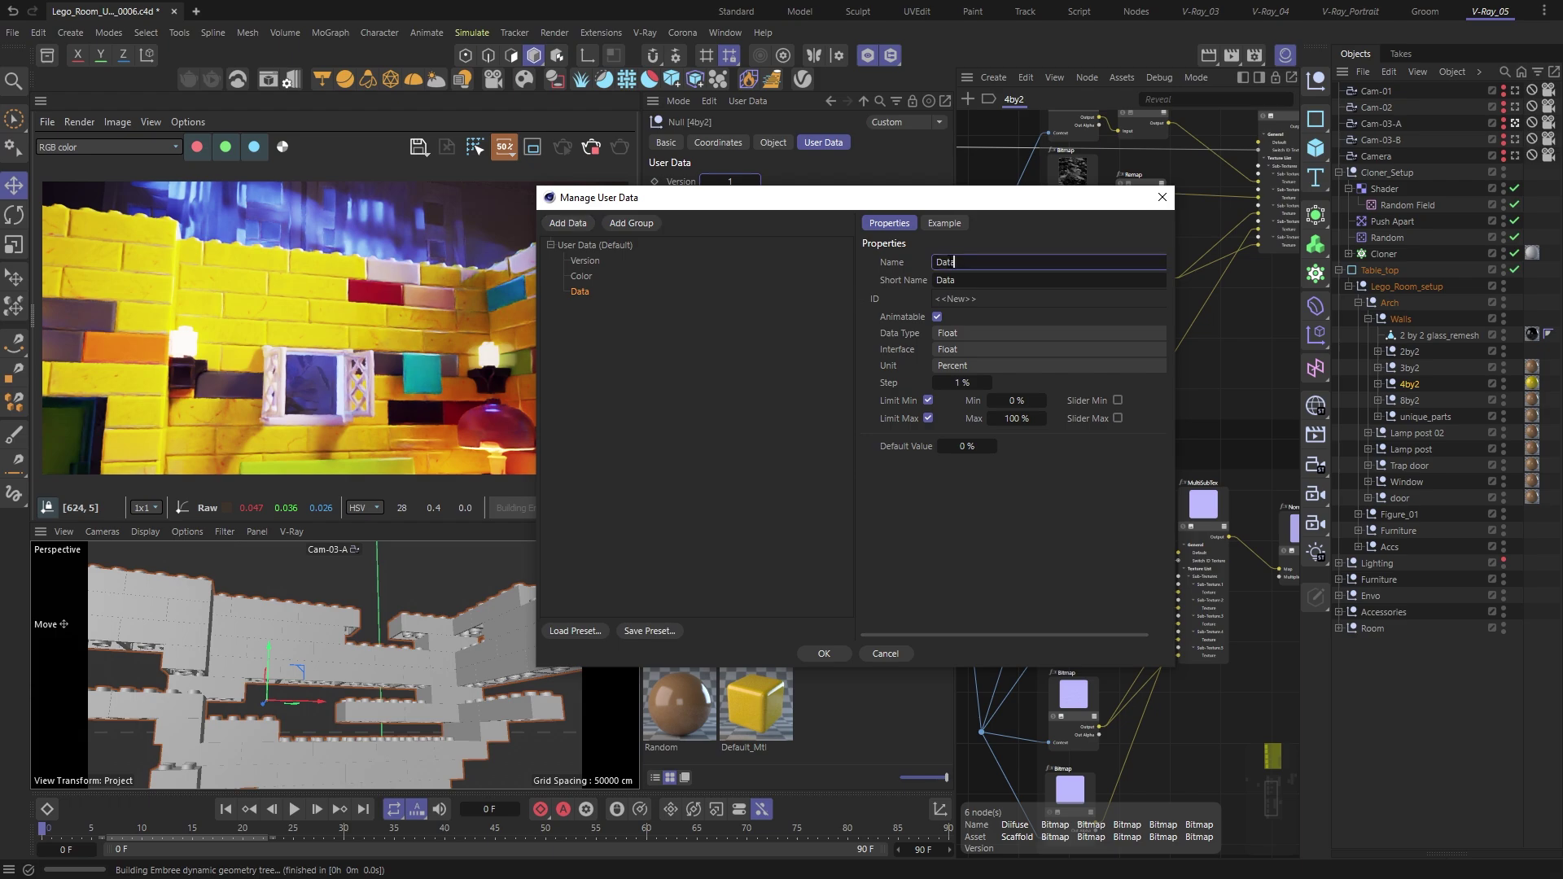
{"action": "type", "text": "Mix"}
{"action": "left_click", "coordinate": [970, 363]}
{"action": "left_click", "coordinate": [974, 381]}
{"action": "left_click", "coordinate": [975, 350]}
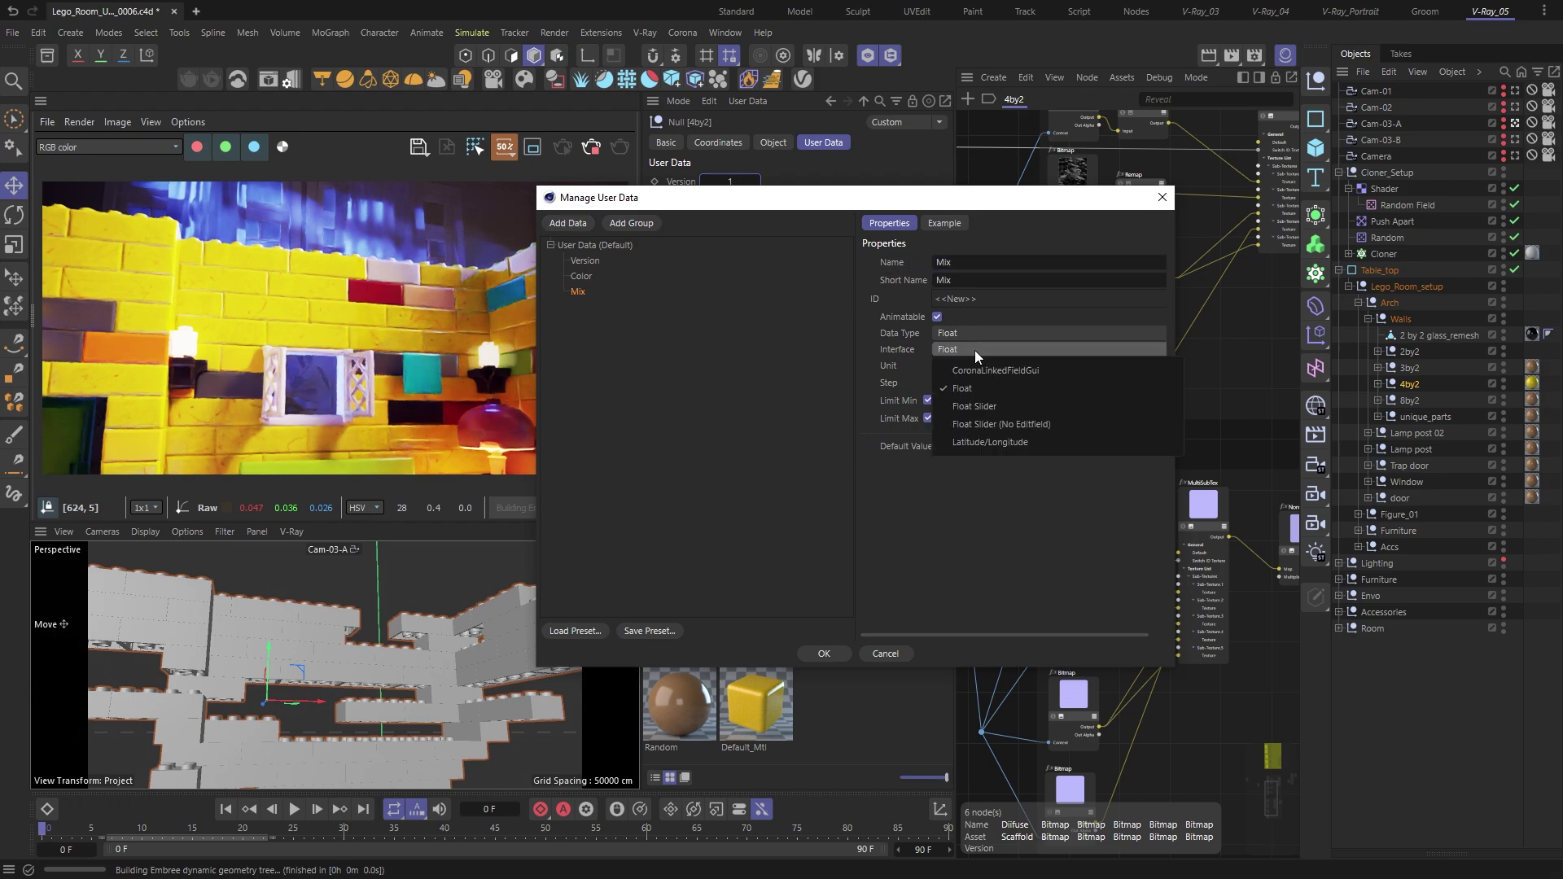
{"action": "left_click", "coordinate": [987, 406]}
Step: Set the Mix entry's step to 0.01 and its maximum to 1, and accept the user data changes
{"action": "left_click", "coordinate": [956, 389]}
{"action": "type", "text": ".0"}
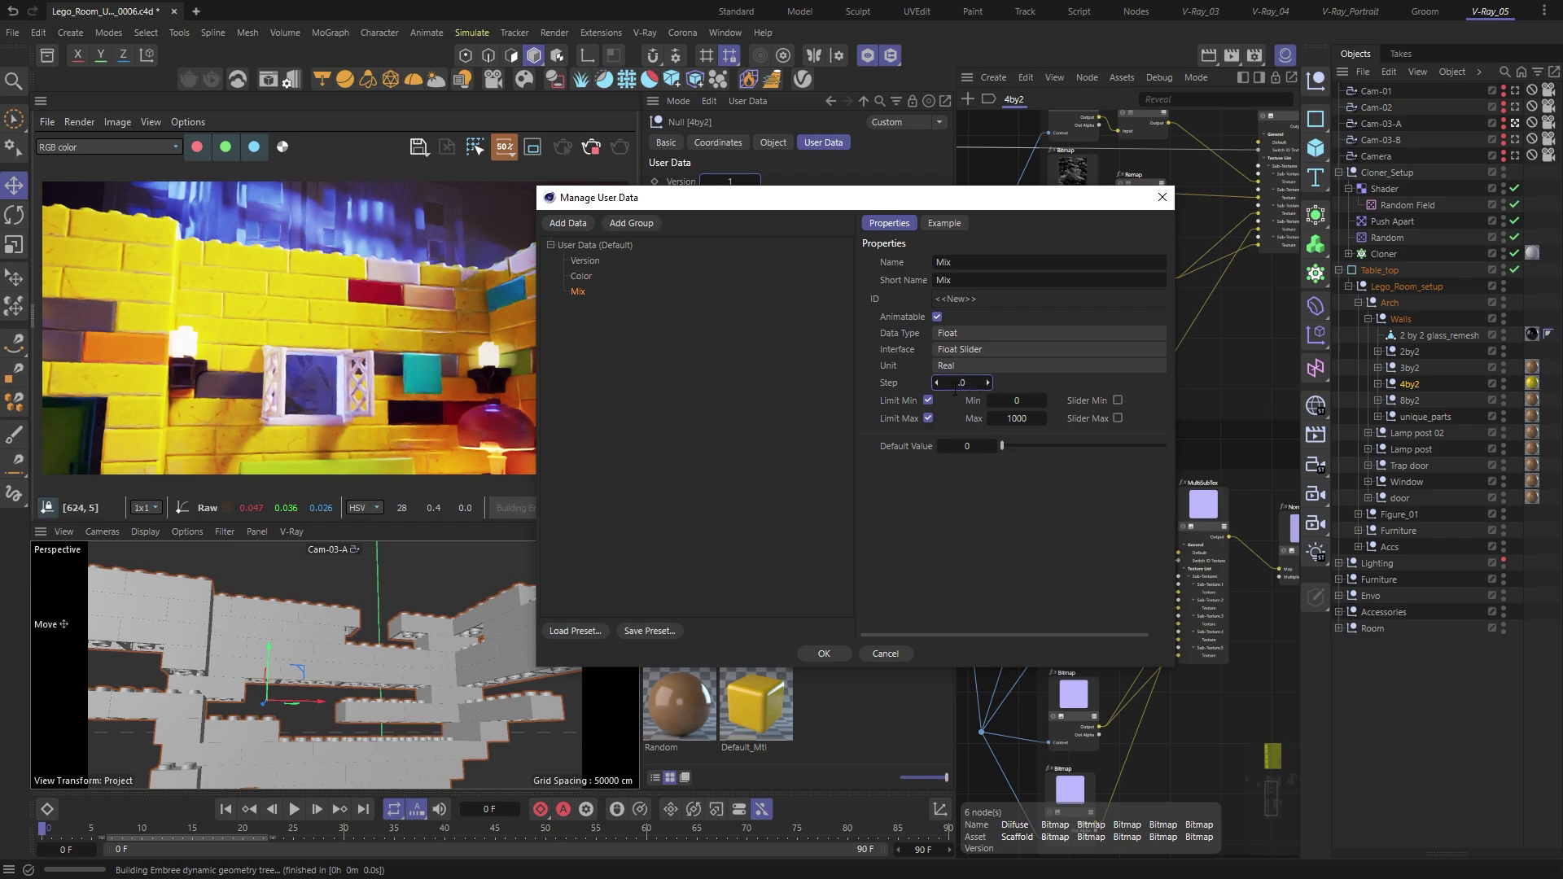
{"action": "type", "text": "1"}
{"action": "left_click", "coordinate": [1008, 419]}
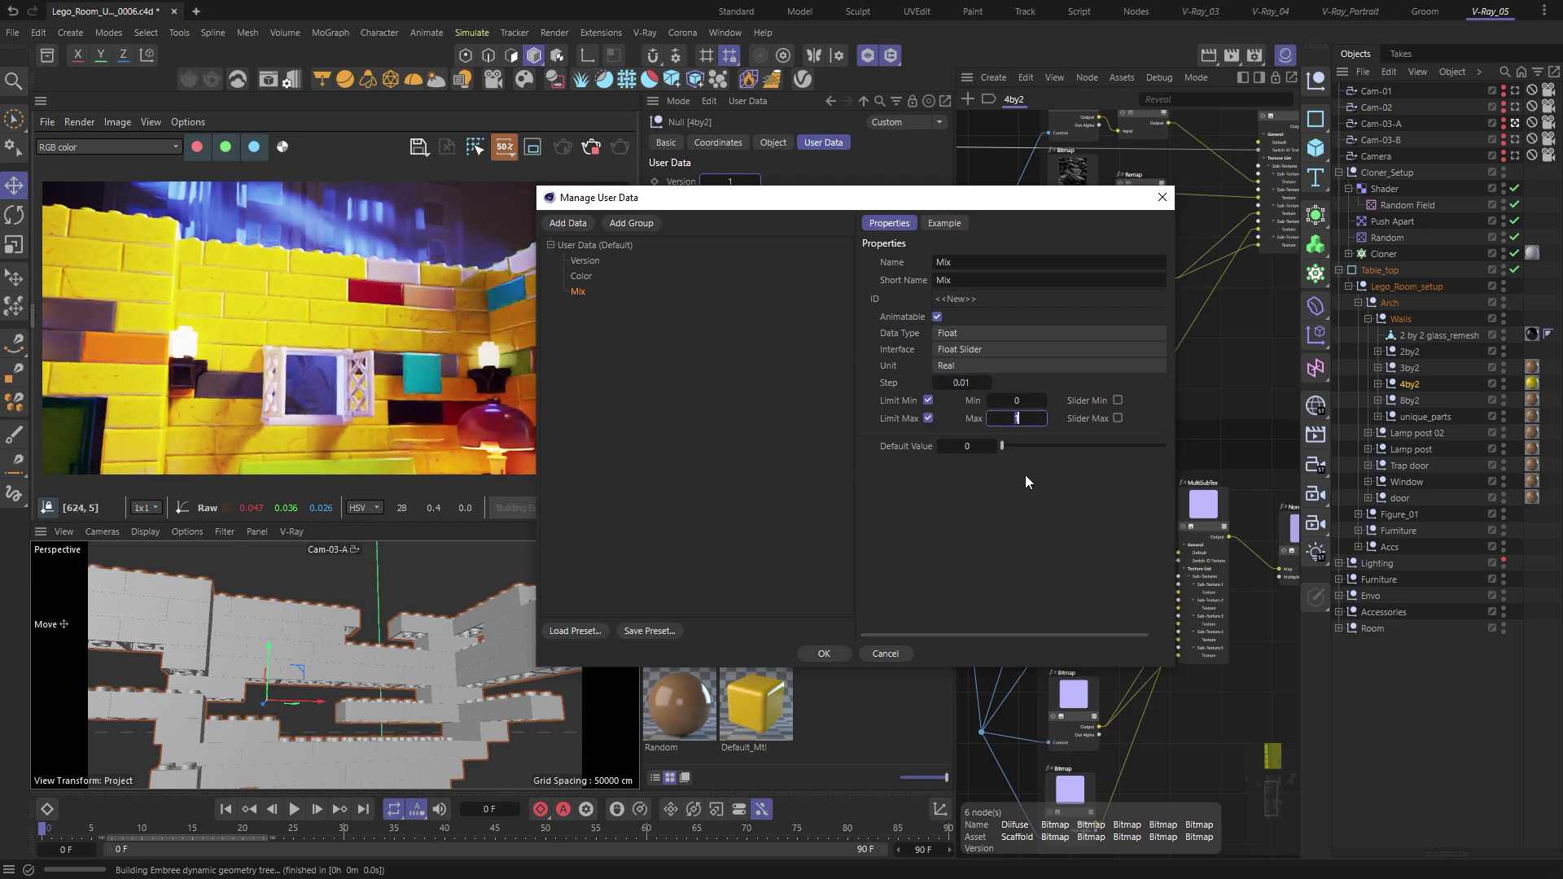
{"action": "type", "text": "1"}
{"action": "left_click", "coordinate": [824, 653]}
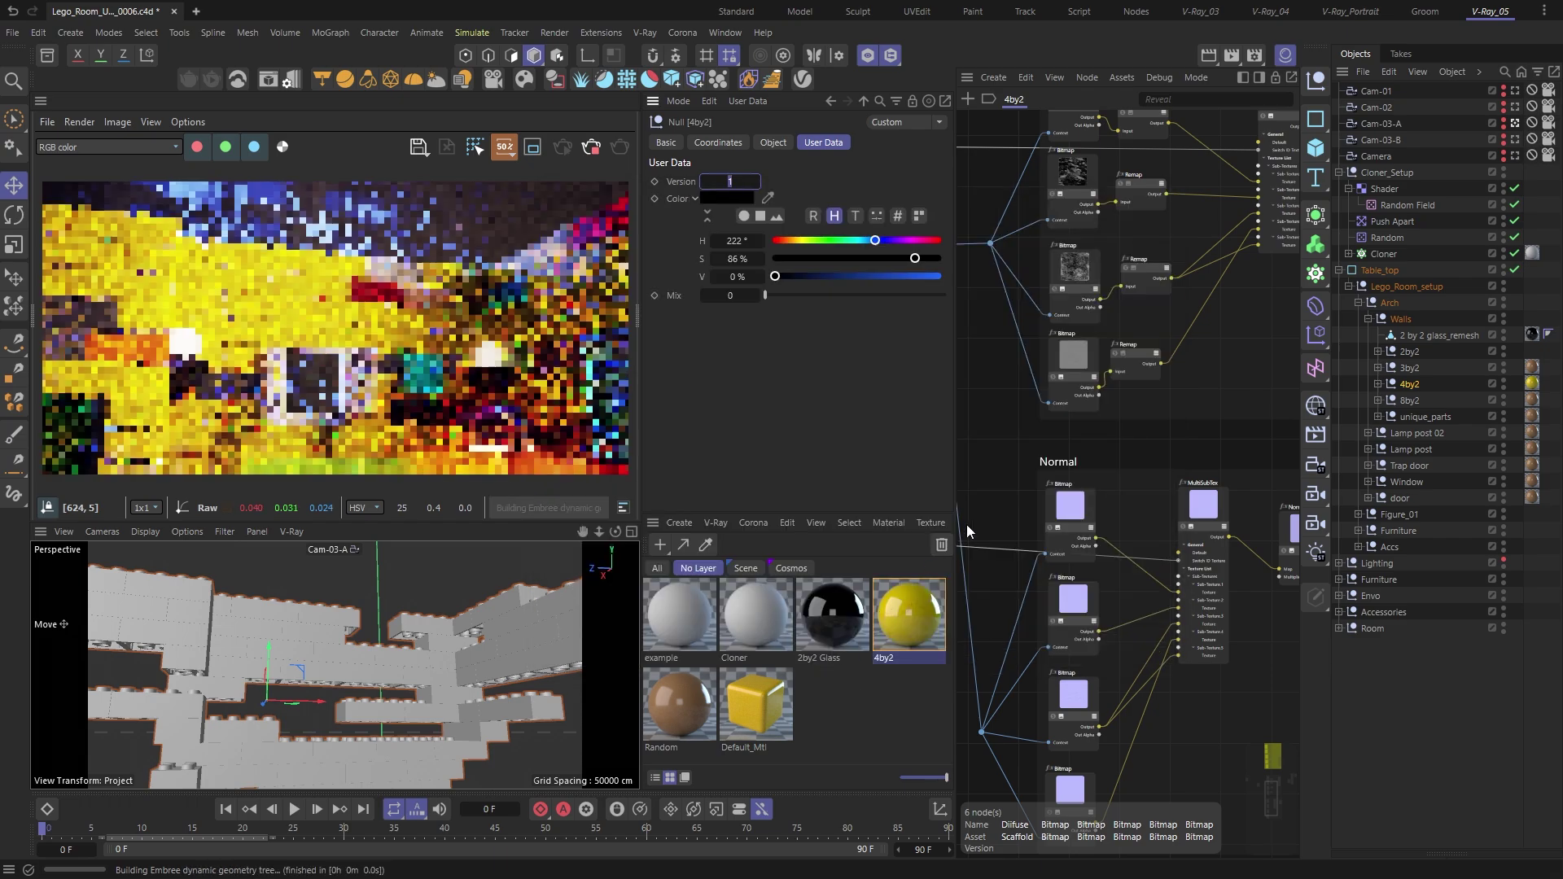
Step: Add a Mix node to the 4by2 material's graph between the diffuse MultiSubTex and the V-Ray Material node
{"action": "scroll", "coordinate": [1131, 237], "scroll_direction": "down", "scroll_amount": 3}
{"action": "middle_click_drag", "start_coordinate": [1131, 238], "coordinate": [1028, 308]}
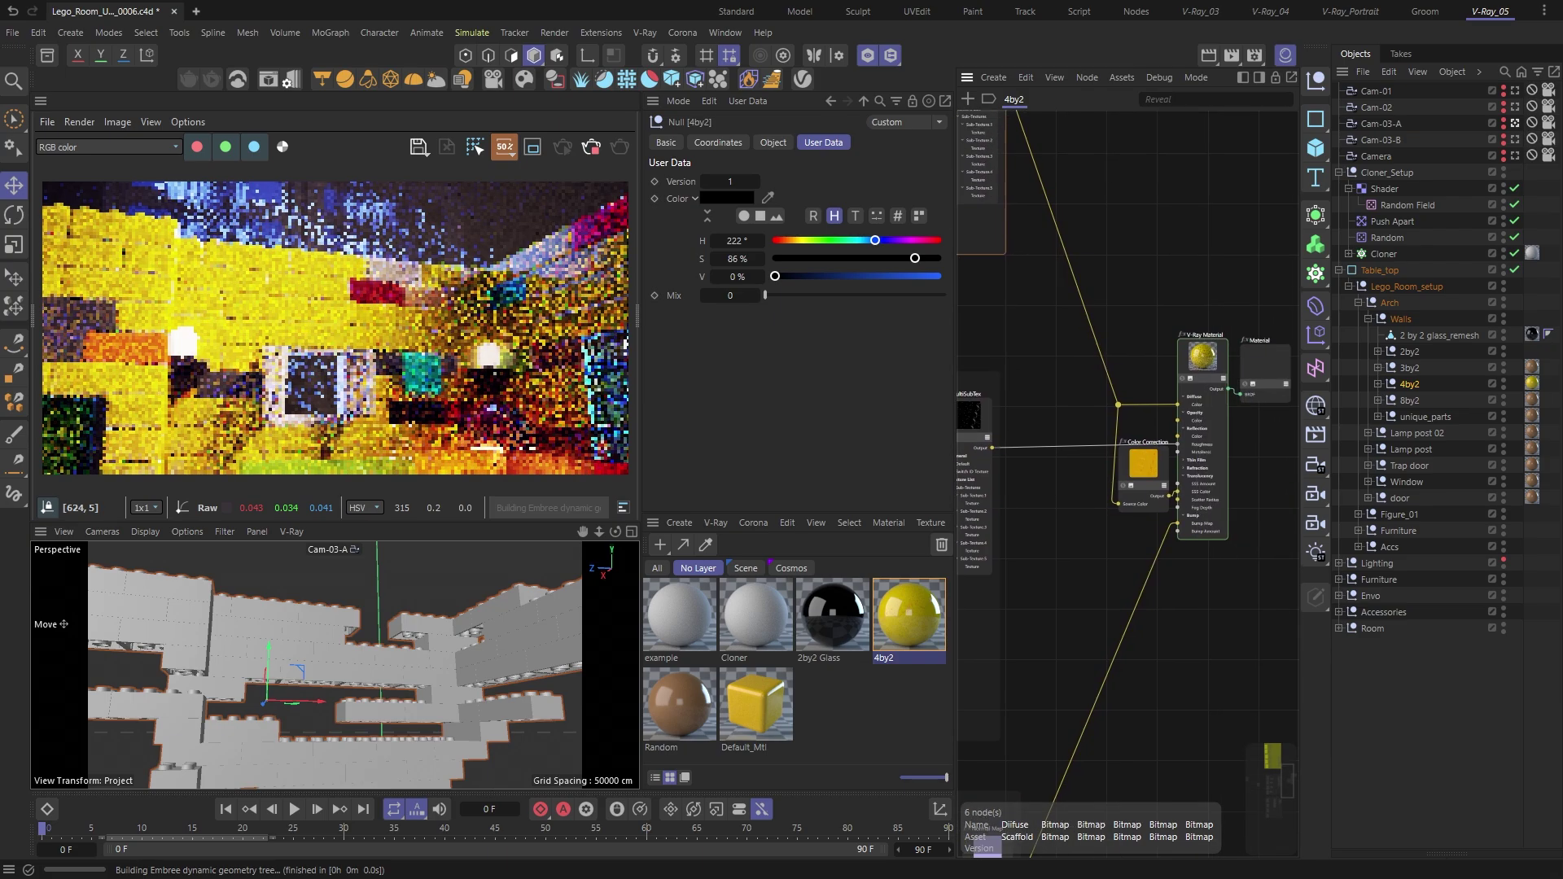
{"action": "scroll", "coordinate": [1028, 308], "scroll_direction": "up", "scroll_amount": 4}
{"action": "double_click", "coordinate": [1077, 213]}
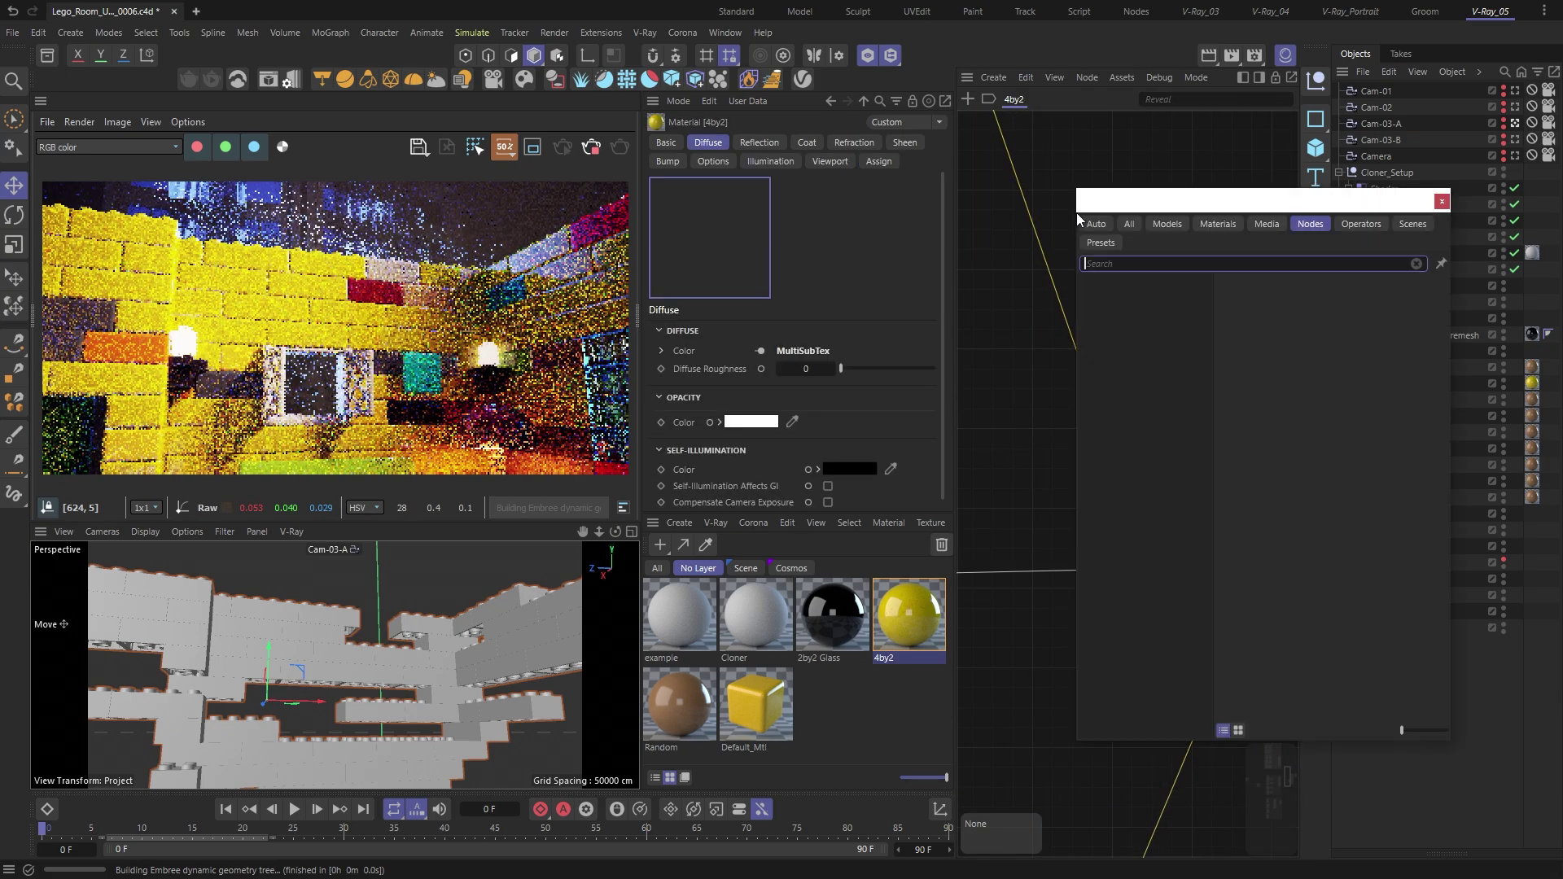
{"action": "type", "text": "mix"}
{"action": "double_click", "coordinate": [1111, 285]}
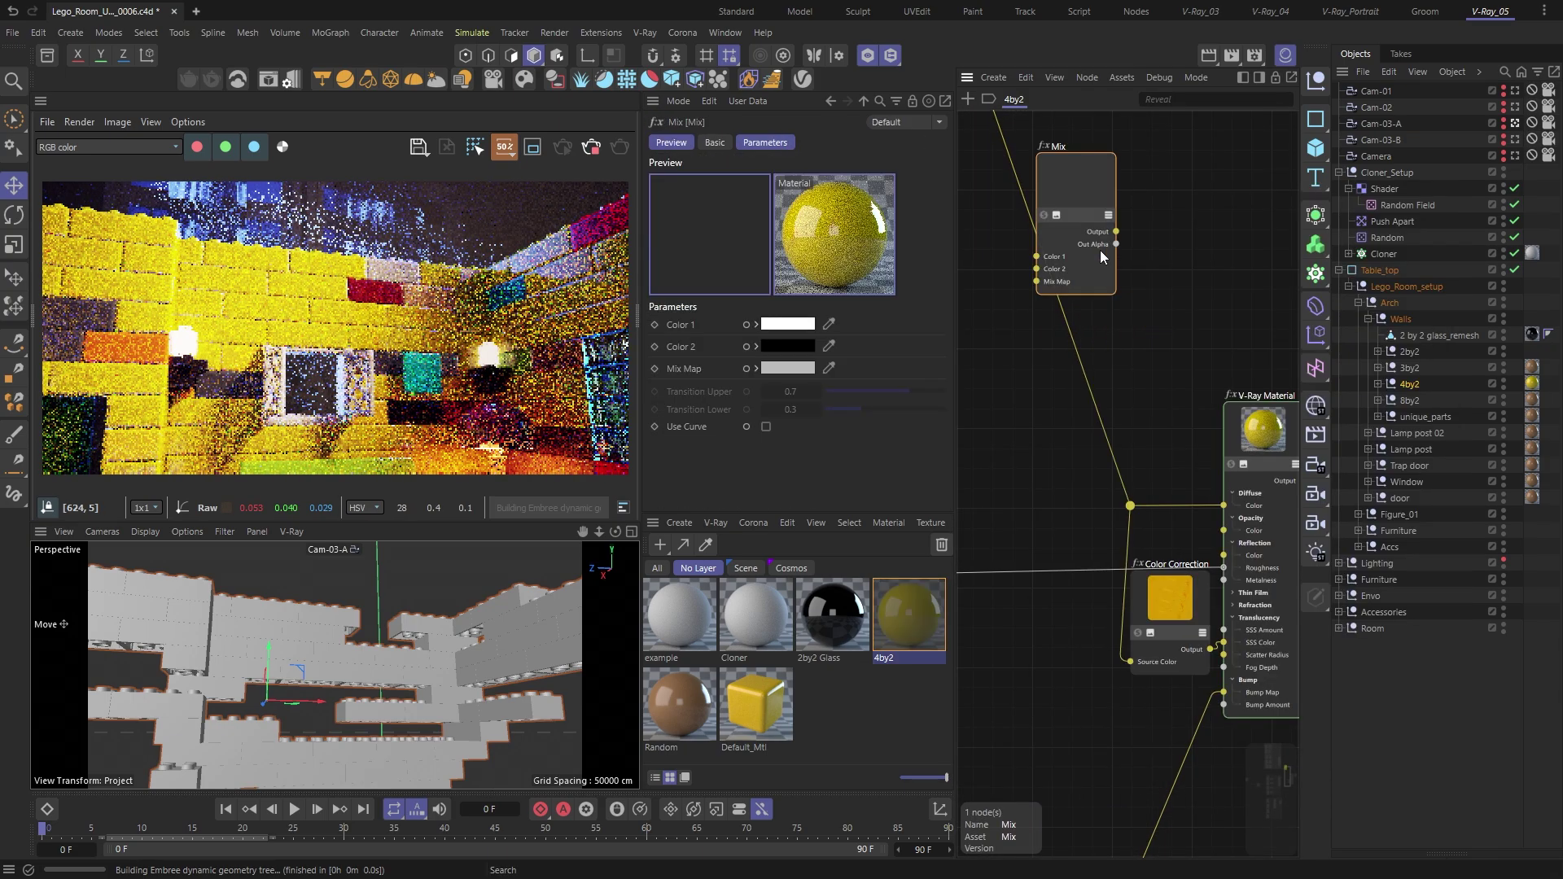
{"action": "left_click_drag", "start_coordinate": [1094, 222], "coordinate": [1114, 283]}
Step: Add User Color and User Scalar nodes beside the Mix node, and connect the diffuse MultiSubTex output to Mix's Color 1
{"action": "double_click", "coordinate": [1033, 423]}
{"action": "type", "text": "user"}
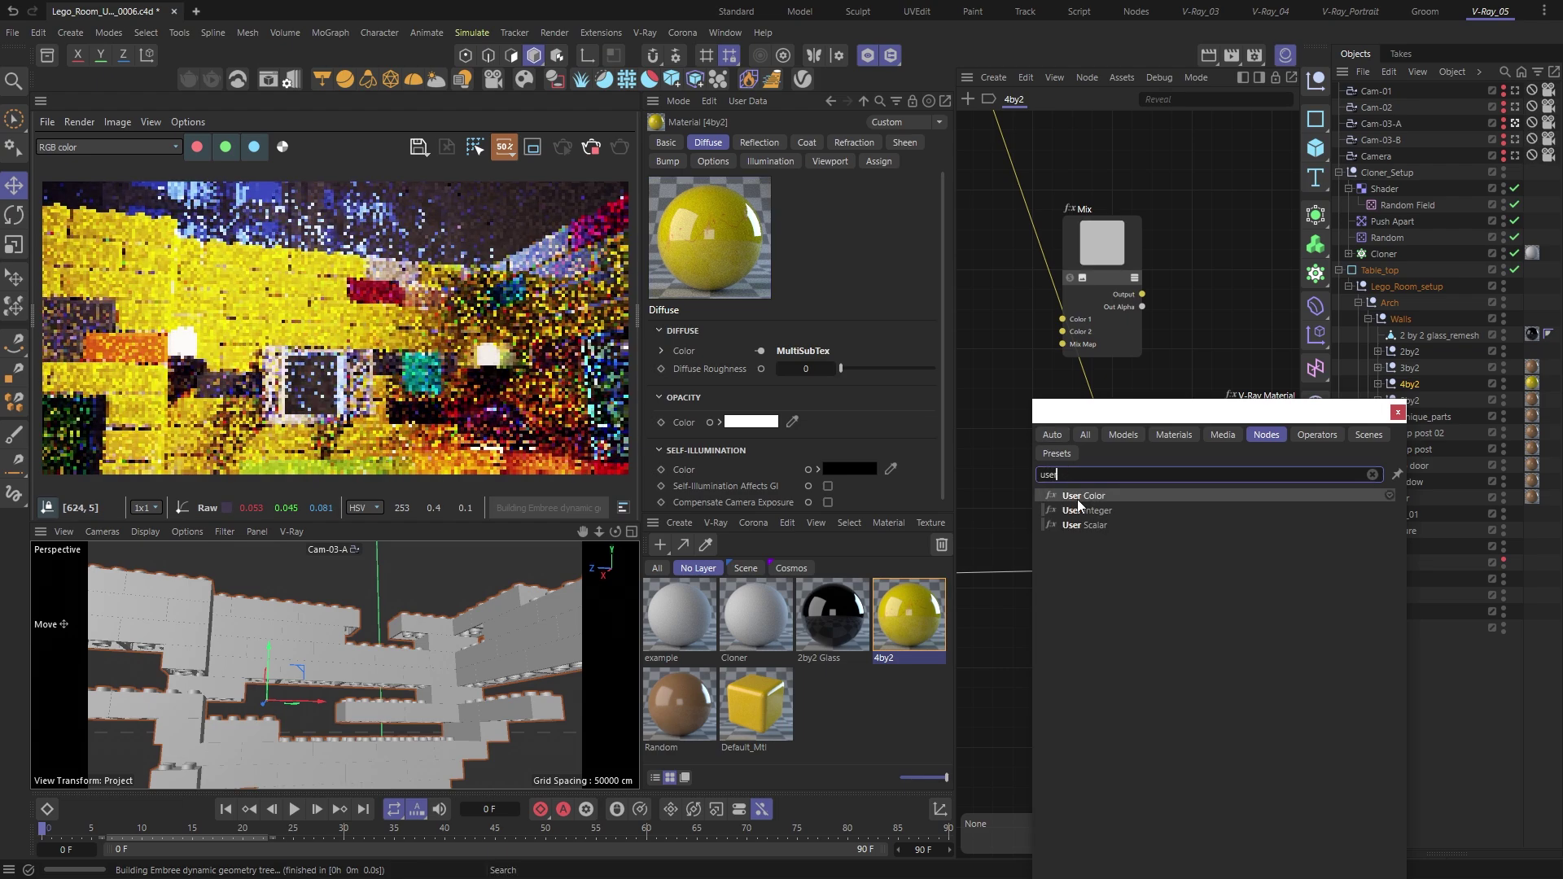
{"action": "left_click_drag", "start_coordinate": [1077, 500], "coordinate": [1009, 397]}
{"action": "left_click_drag", "start_coordinate": [1083, 526], "coordinate": [999, 486]}
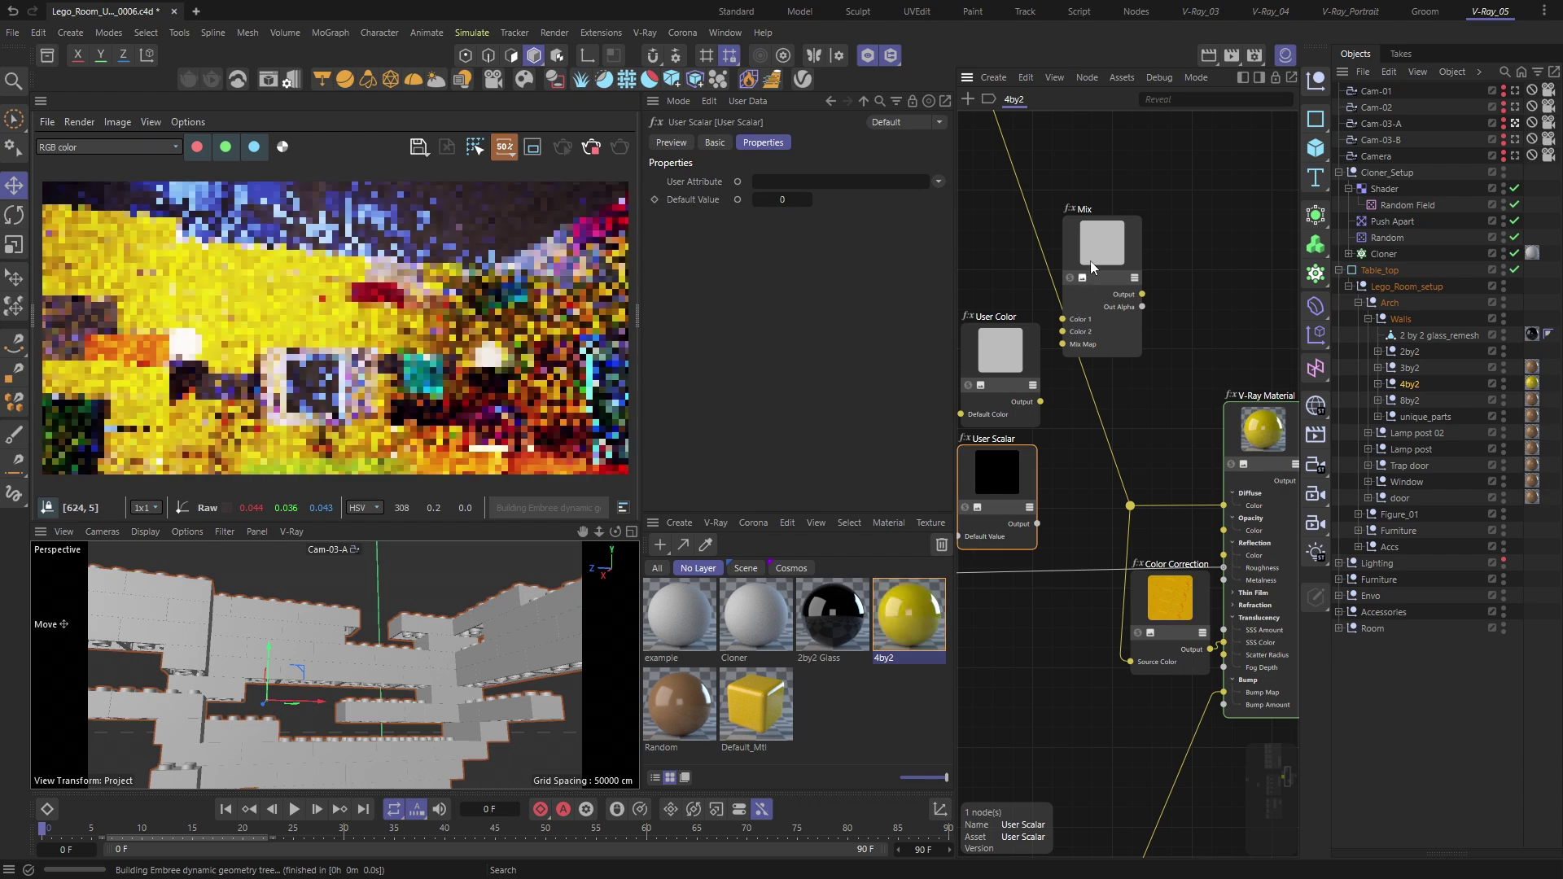
{"action": "middle_click_drag", "start_coordinate": [1092, 261], "coordinate": [1184, 462]}
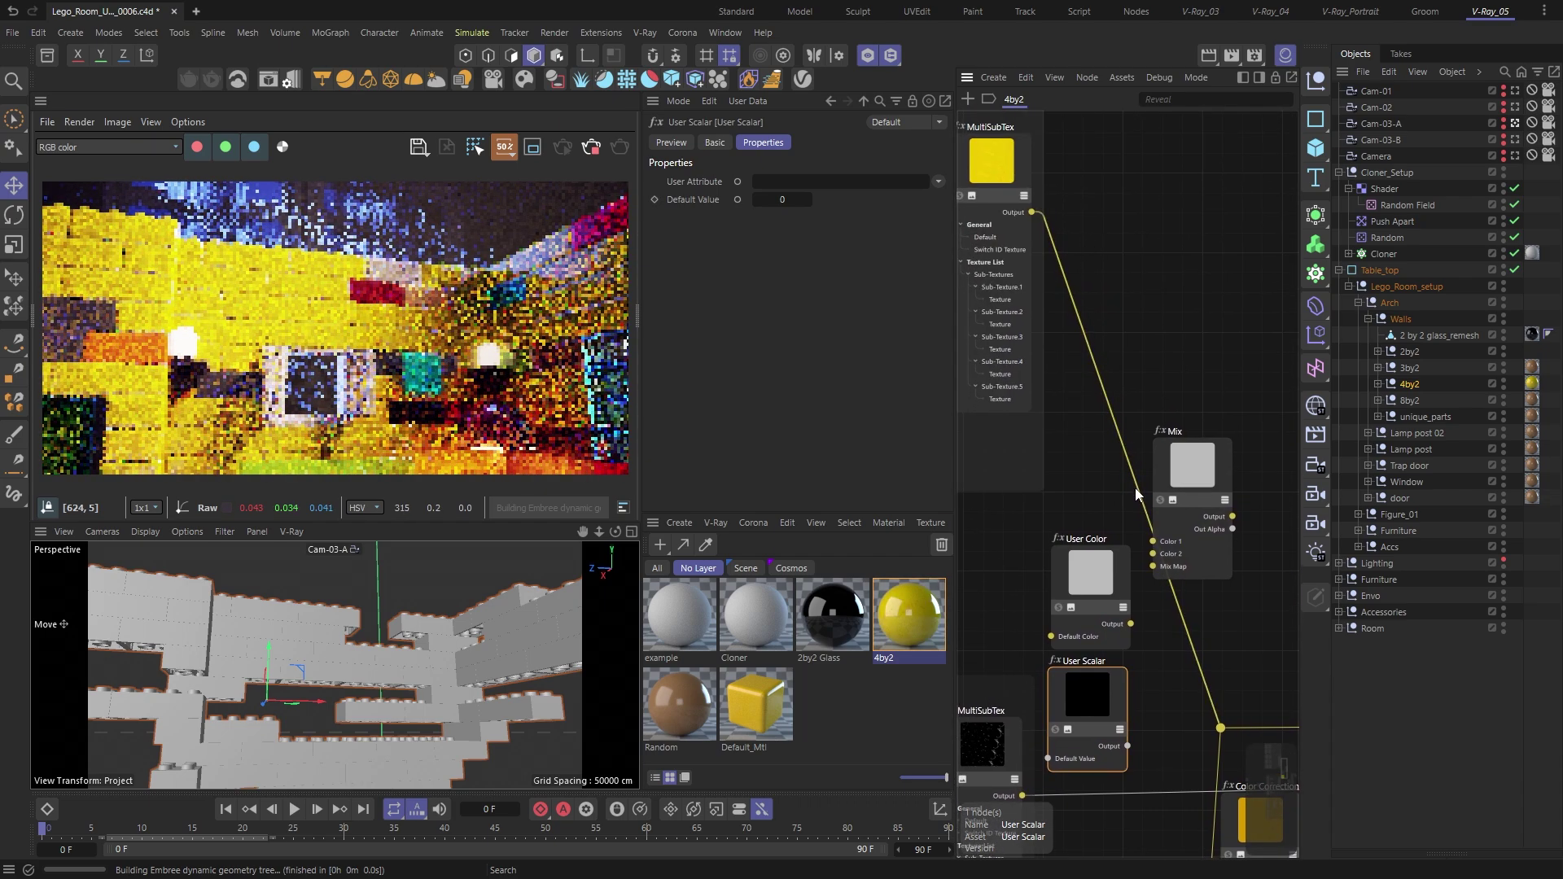
{"action": "left_click_drag", "start_coordinate": [1153, 540], "coordinate": [1031, 211]}
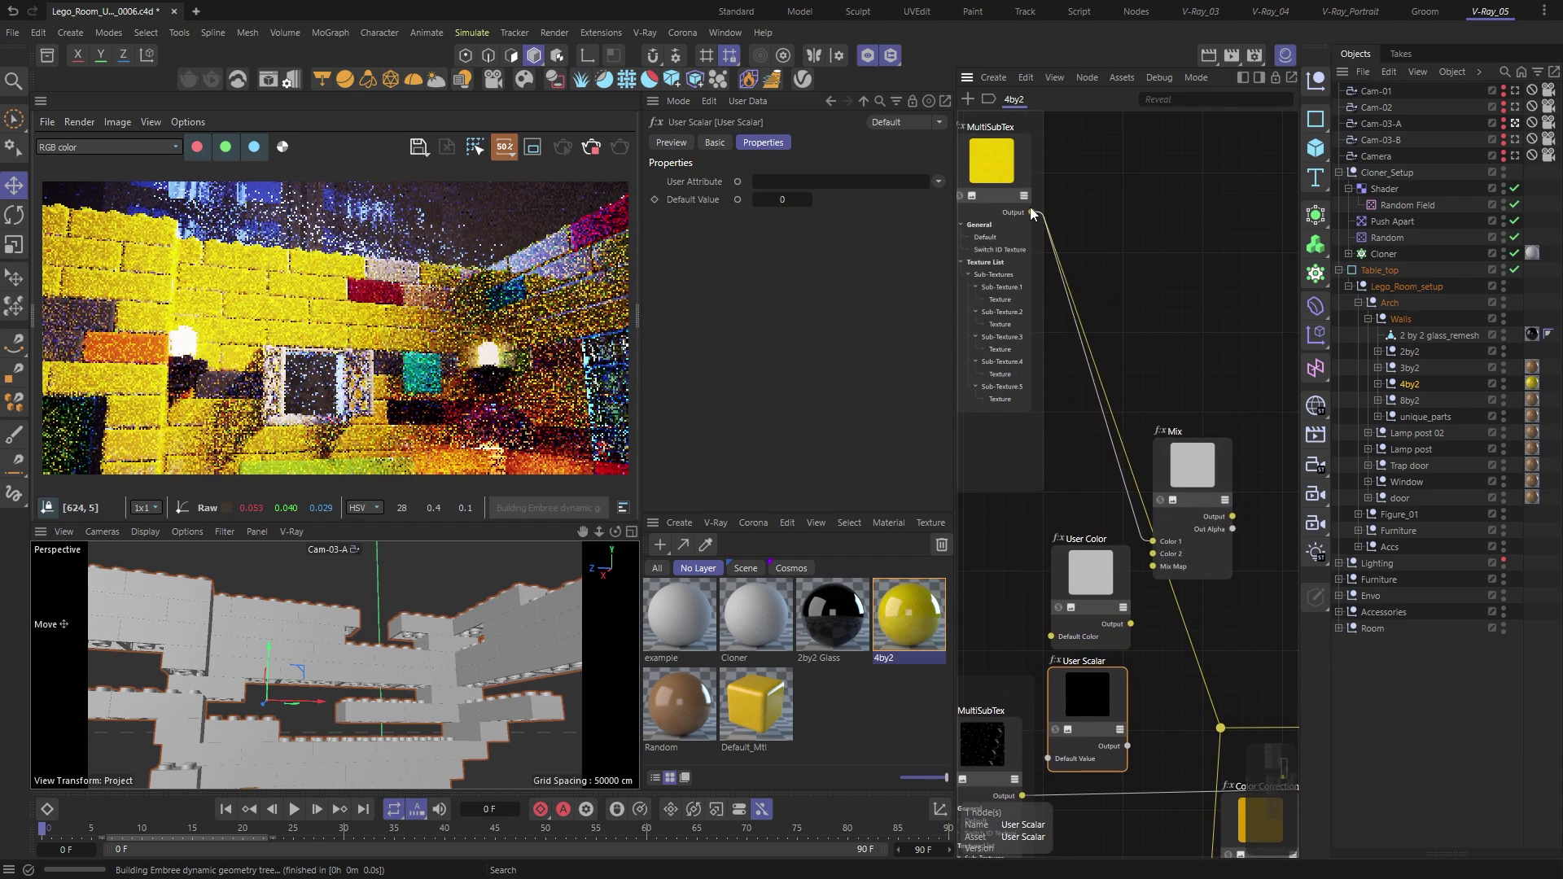
Step: Set the User Color node's user attribute to Color and connect its output to the Mix node's Color 2
{"action": "left_click_drag", "start_coordinate": [1084, 574], "coordinate": [1063, 521]}
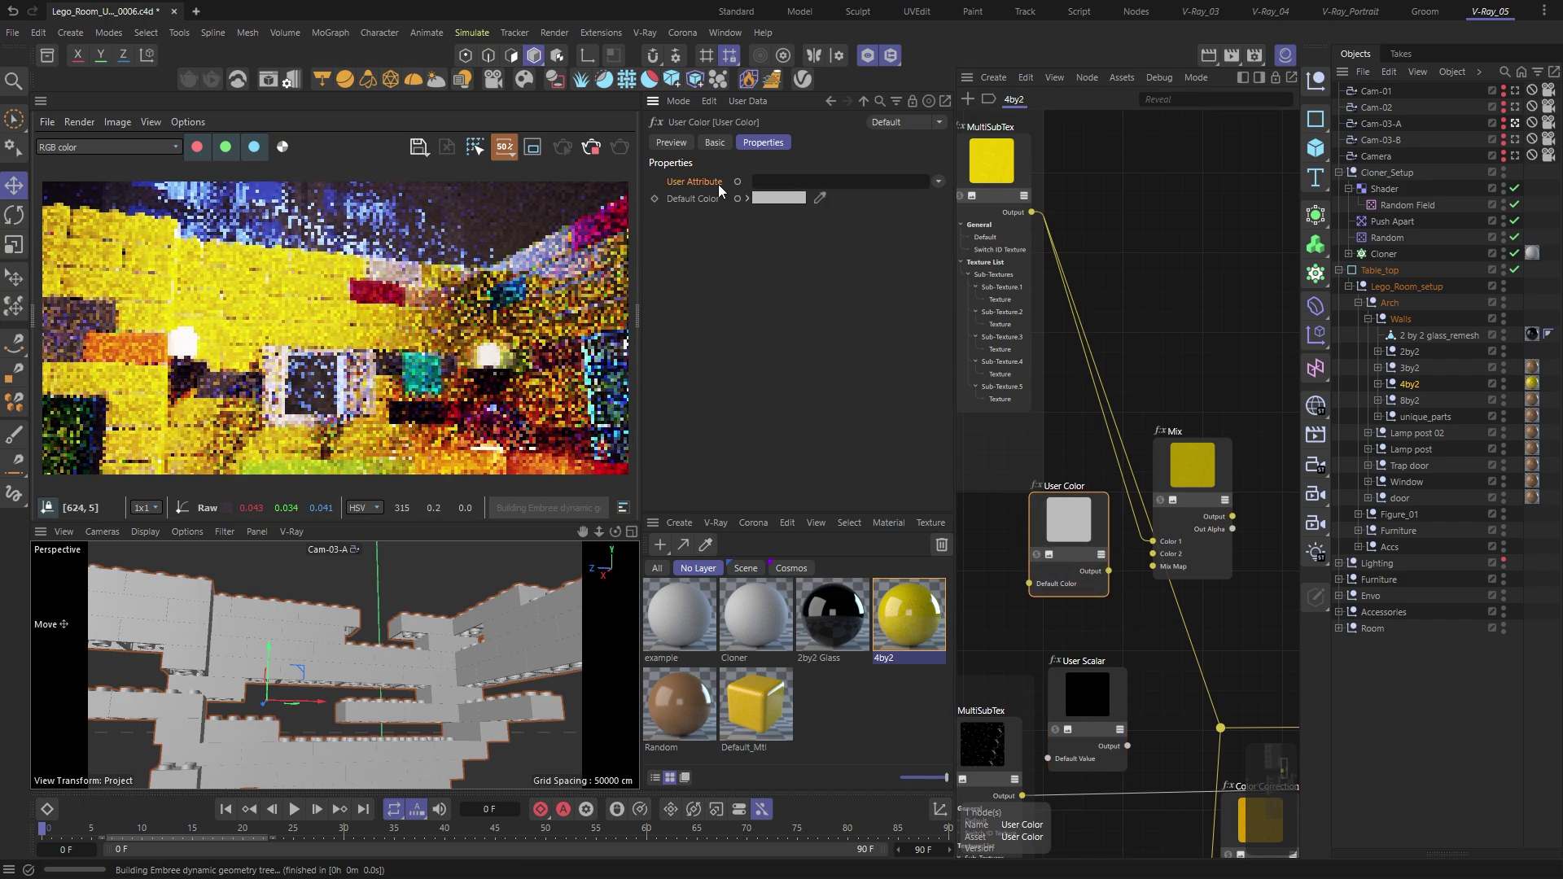
{"action": "left_click", "coordinate": [782, 181]}
{"action": "type", "text": "Color"}
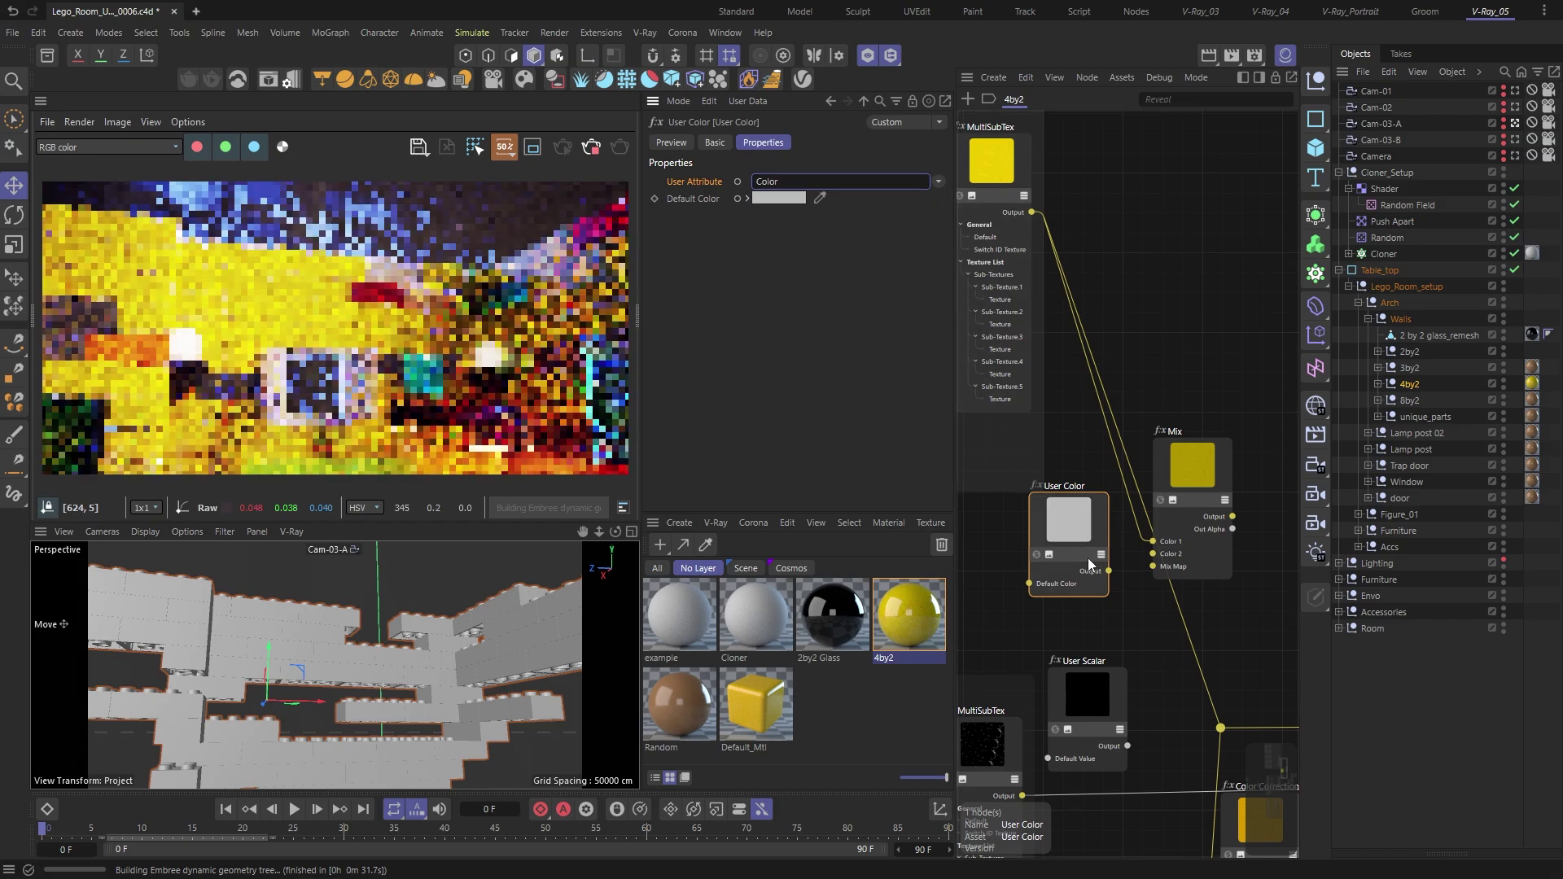
{"action": "left_click_drag", "start_coordinate": [1108, 573], "coordinate": [1153, 566]}
Step: Set the User Scalar node's user attribute to Mix
{"action": "left_click_drag", "start_coordinate": [1103, 717], "coordinate": [1088, 686]}
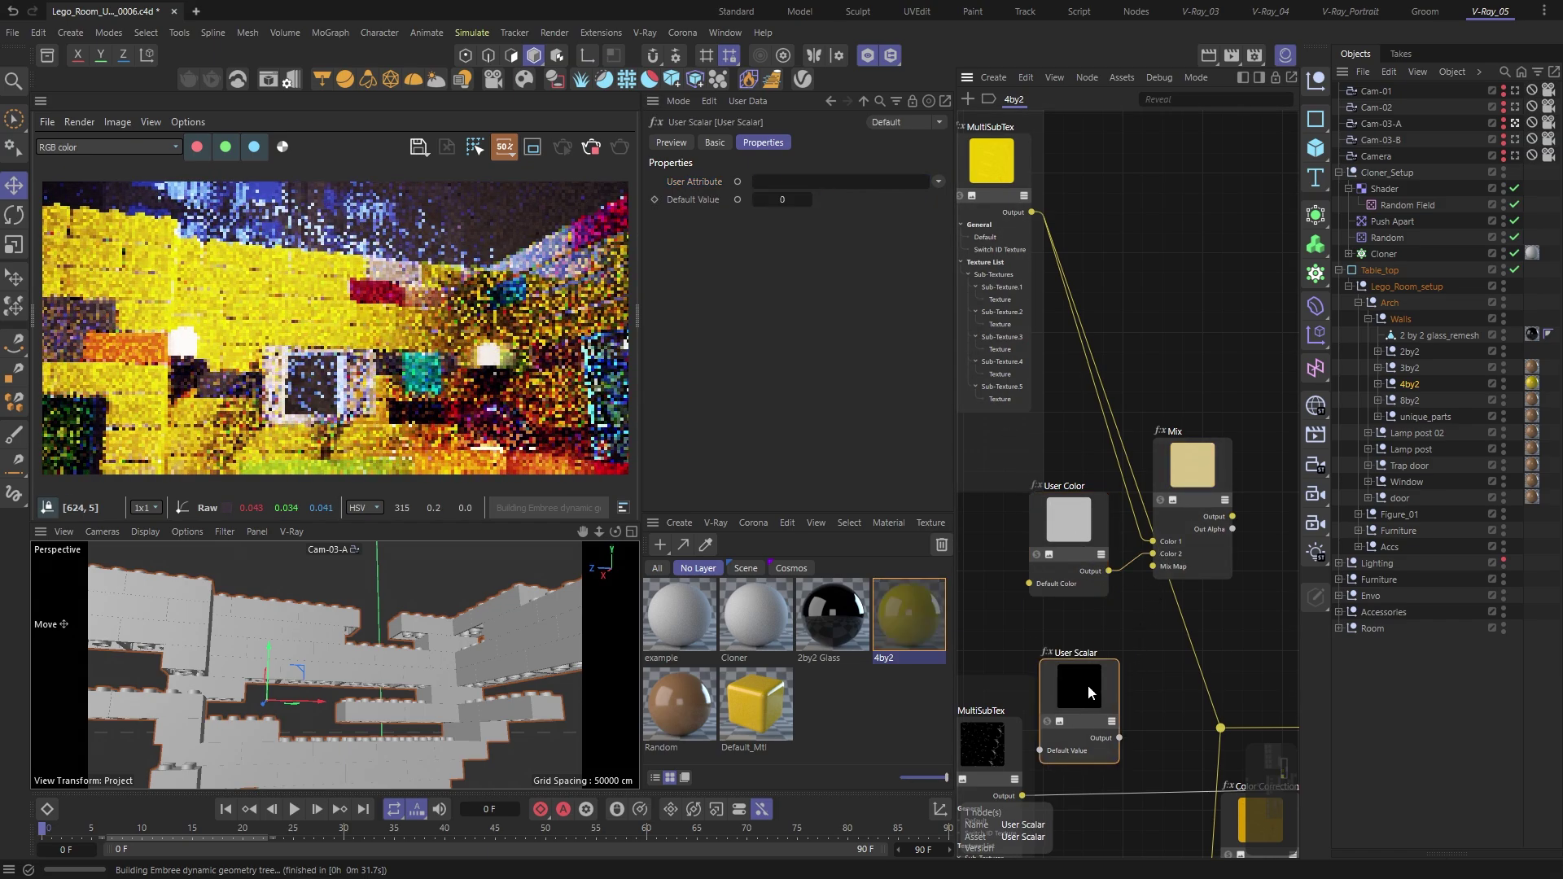
{"action": "left_click", "coordinate": [793, 181]}
{"action": "type", "text": "Mi"}
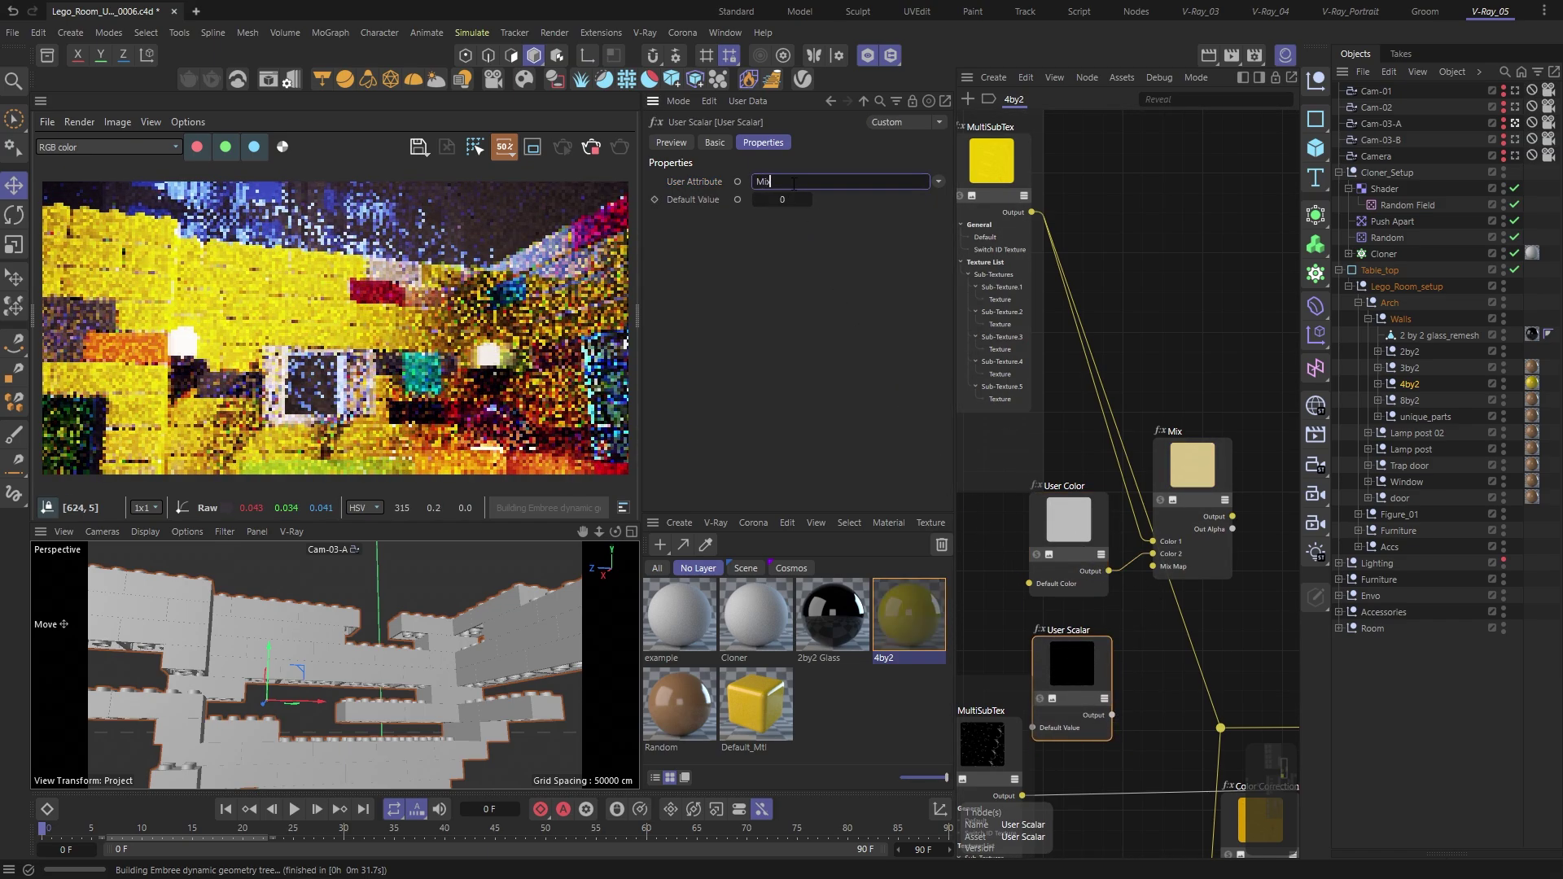
Step: Connect the User Scalar output to the Mix node's Mix Map, and route the Mix output into the junction feeding the V-Ray Material's diffuse color
{"action": "type", "text": "x"}
{"action": "left_click_drag", "start_coordinate": [1113, 714], "coordinate": [1153, 566]}
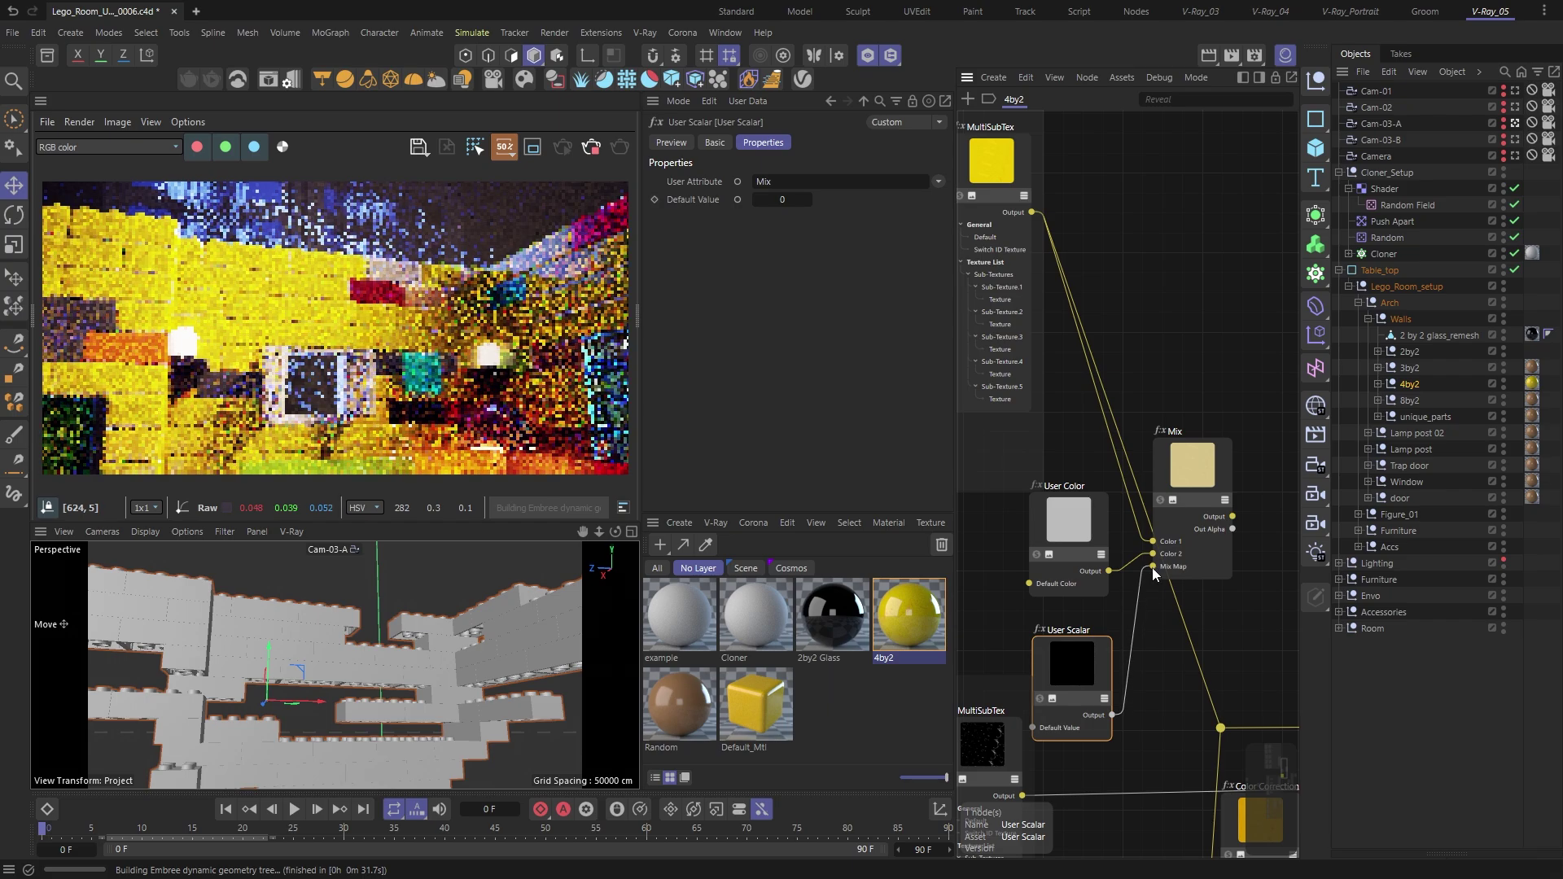
{"action": "middle_click_drag", "start_coordinate": [1166, 622], "coordinate": [1078, 483]}
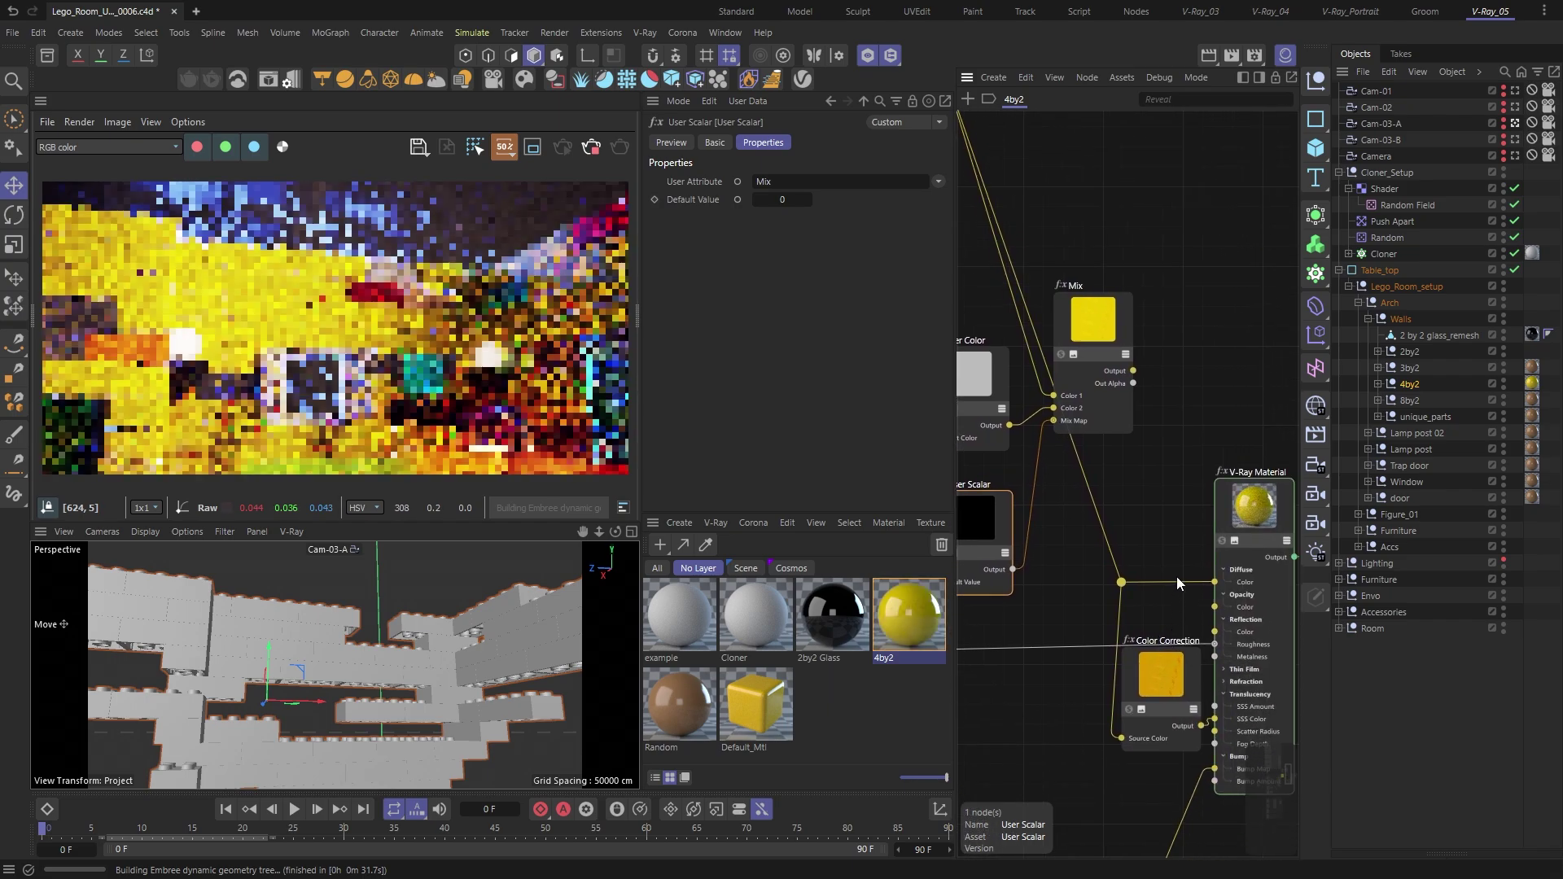
{"action": "left_click_drag", "start_coordinate": [1095, 322], "coordinate": [1084, 458]}
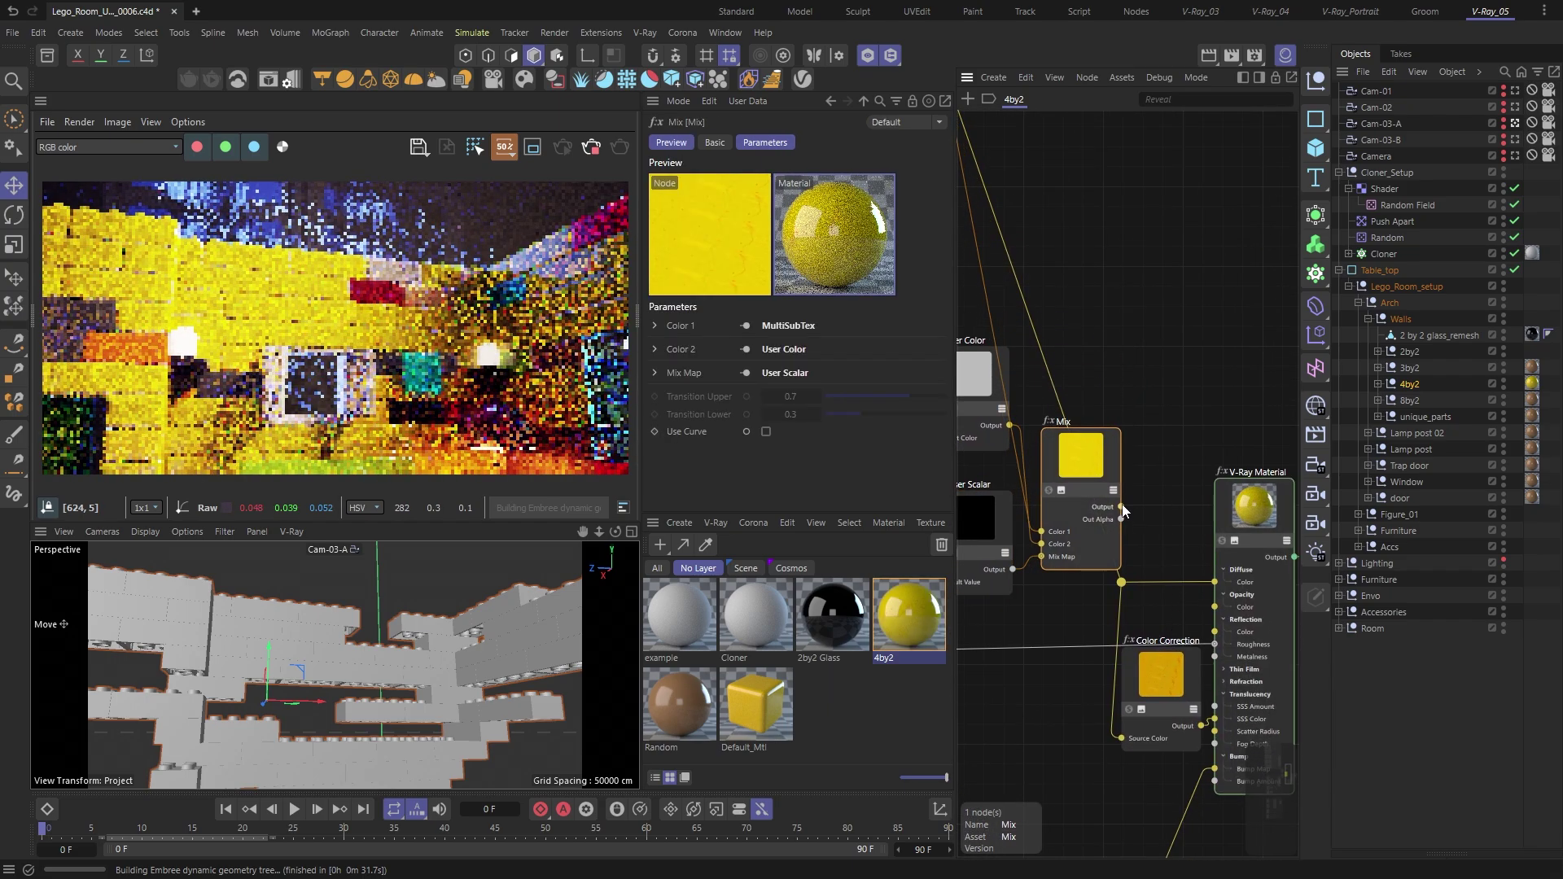
{"action": "left_click_drag", "start_coordinate": [1122, 507], "coordinate": [1127, 585]}
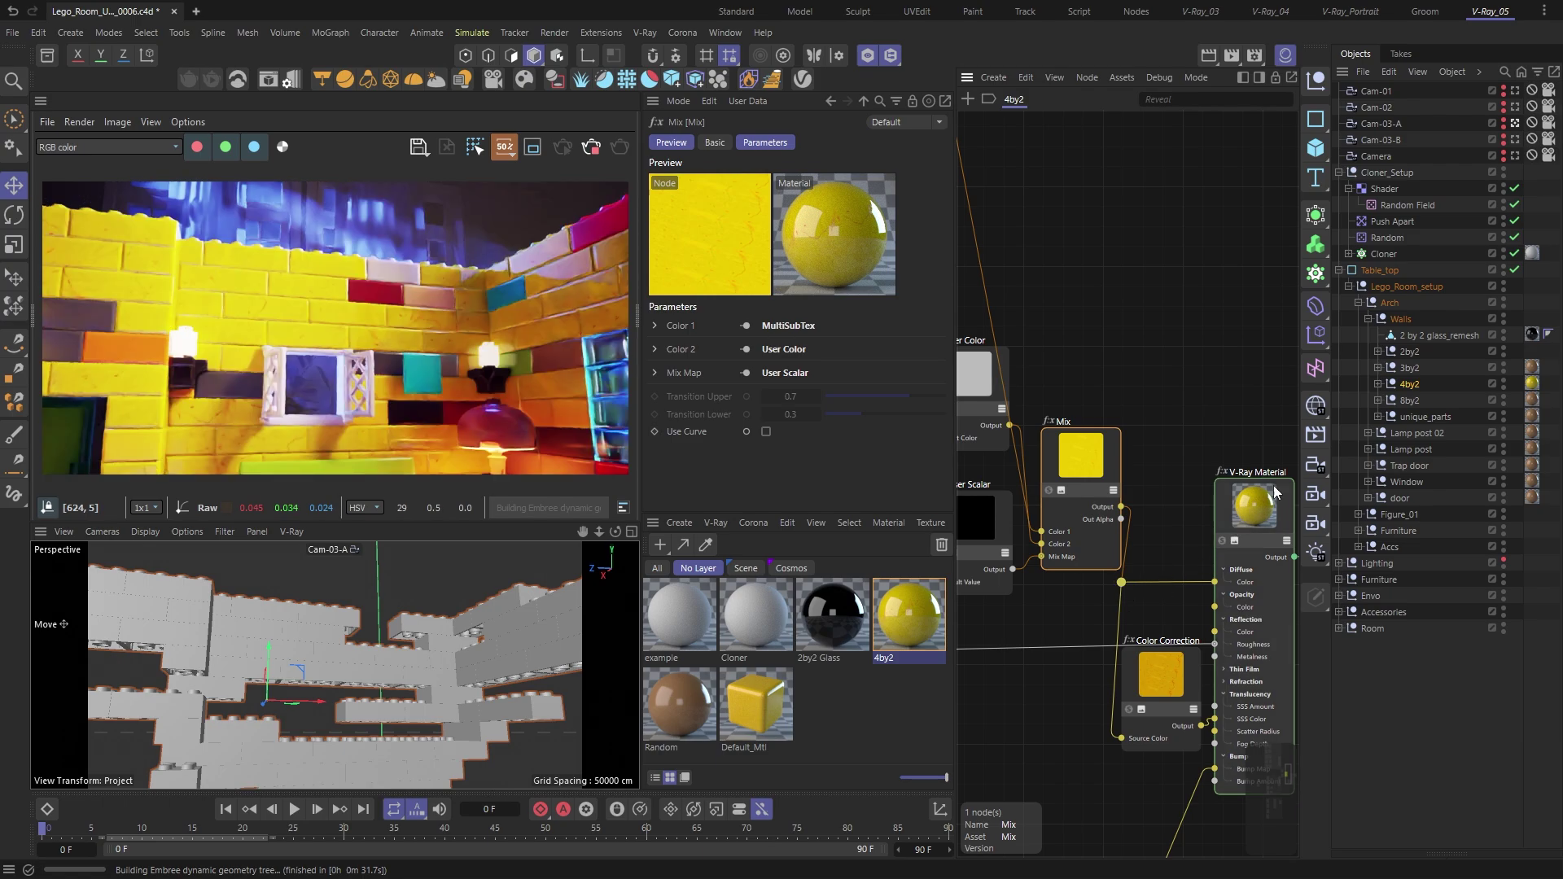
Step: In the 4by2 object's user data, set the Color's V value to 89% and Mix to 0.8
{"action": "left_click", "coordinate": [1396, 384]}
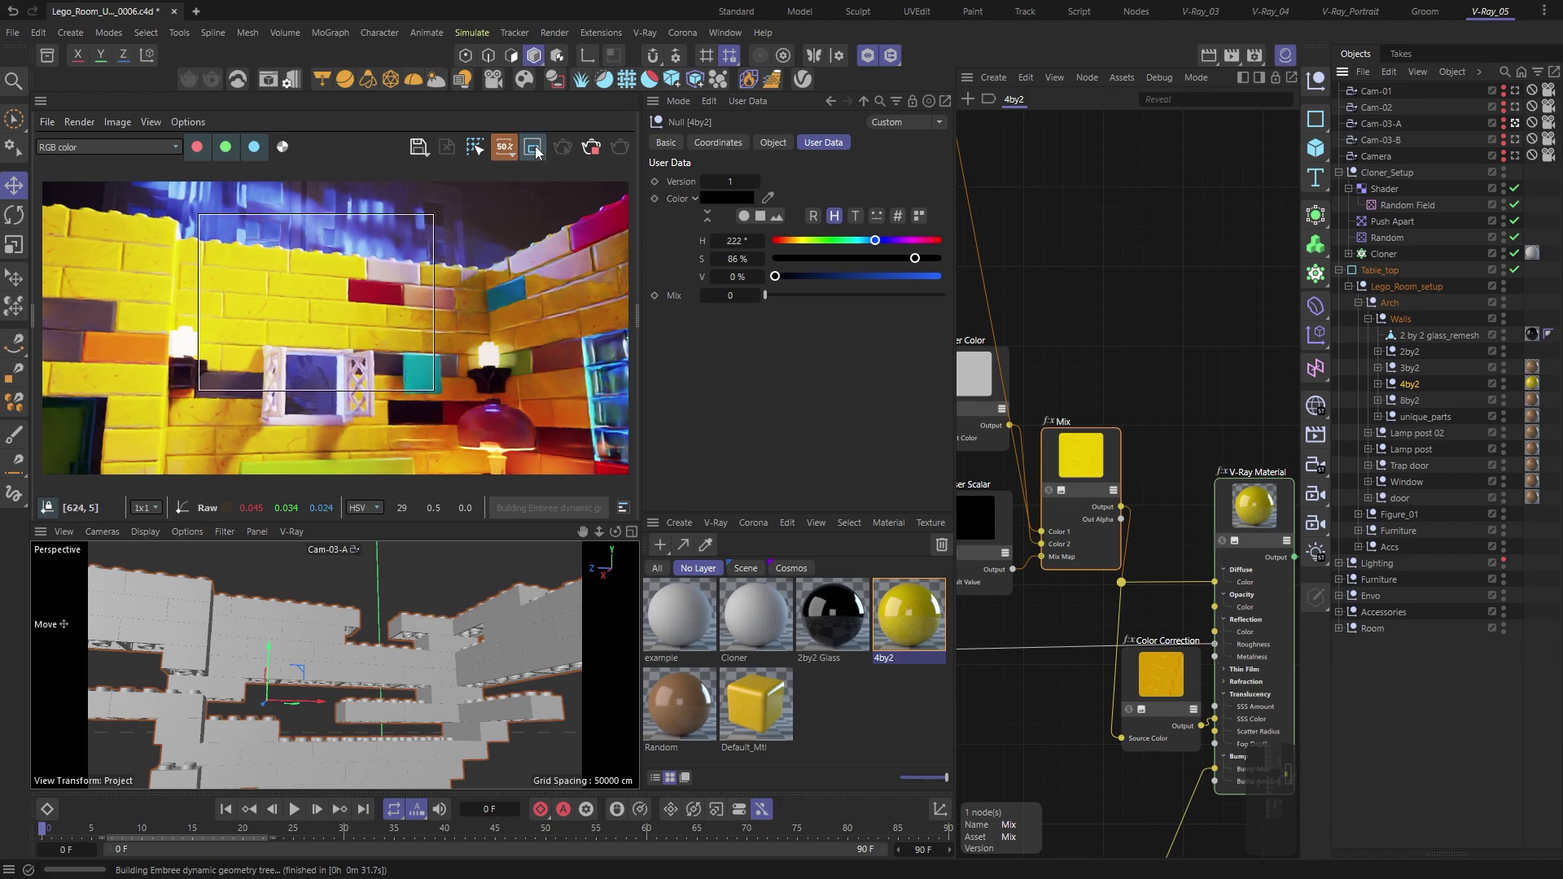
{"action": "left_click_drag", "start_coordinate": [794, 276], "coordinate": [920, 276]}
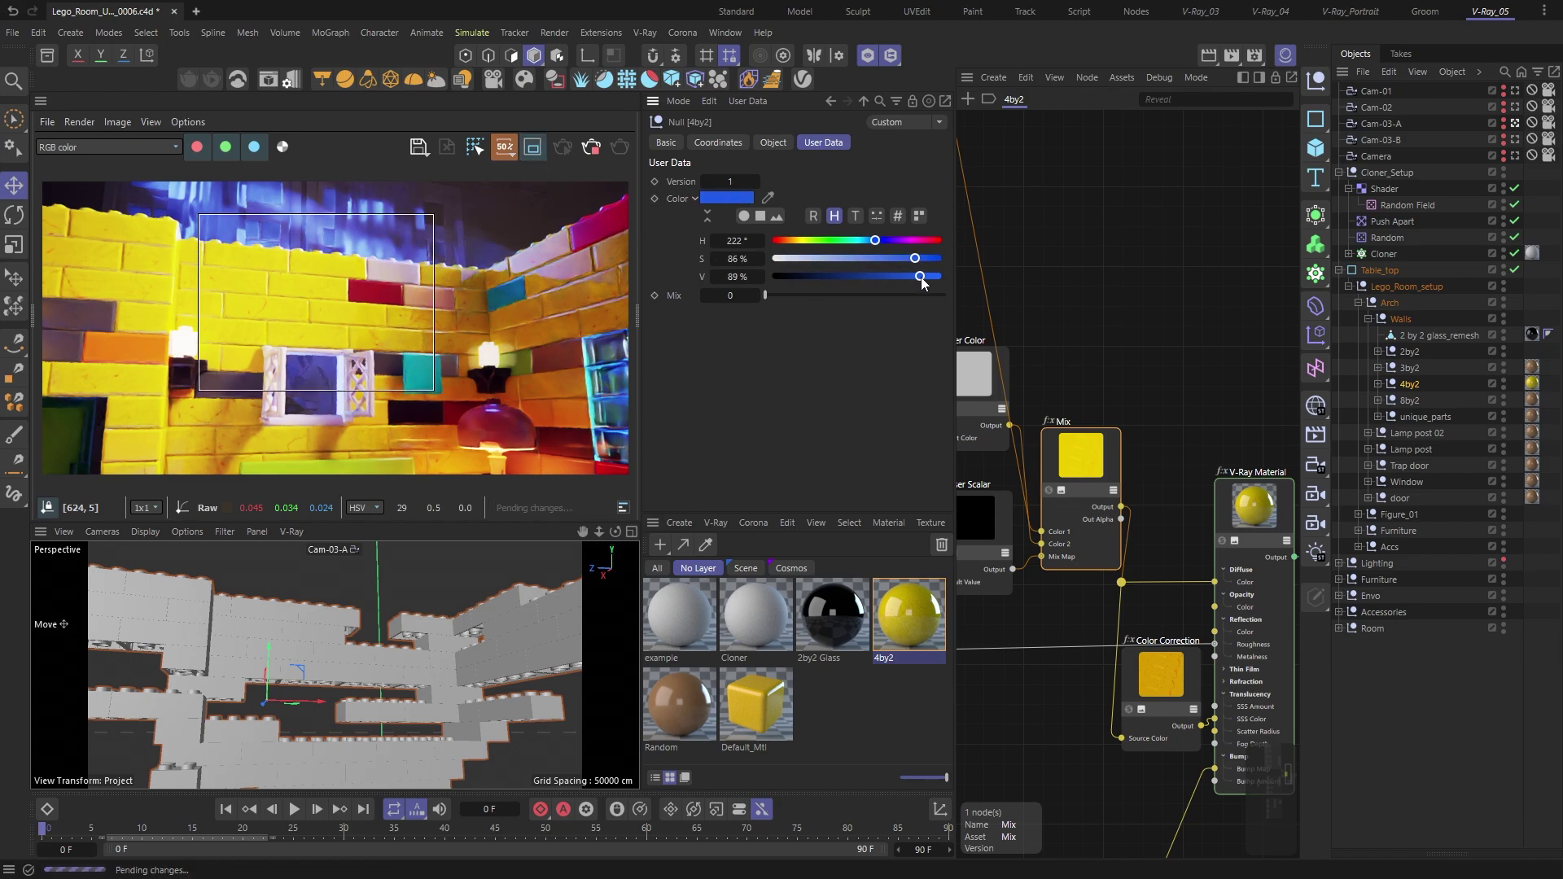
{"action": "left_click_drag", "start_coordinate": [768, 295], "coordinate": [911, 295]}
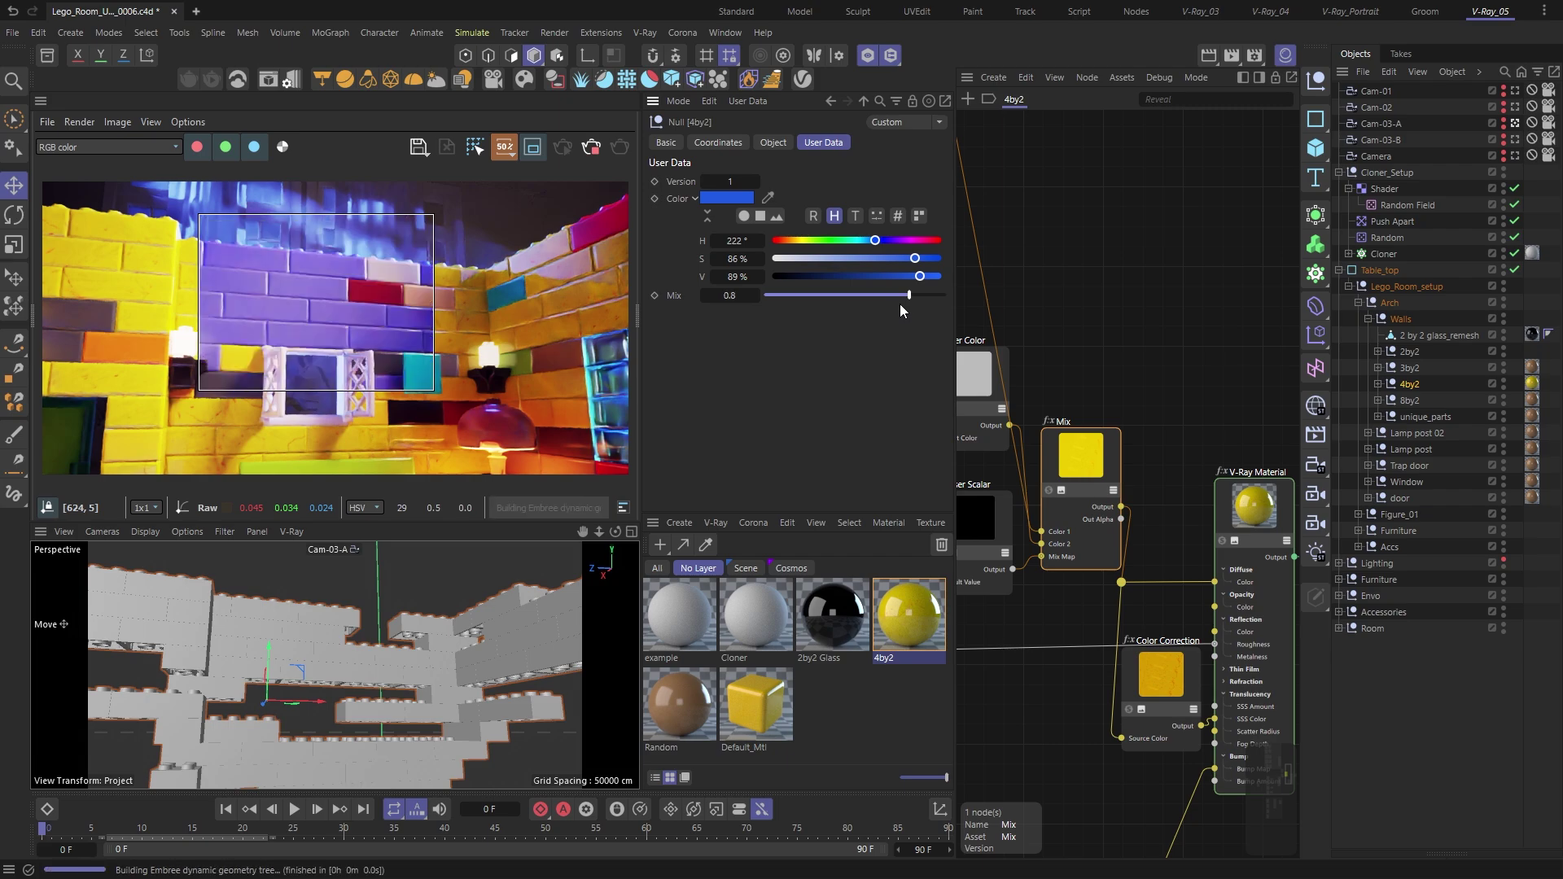
Step: With the view switched to Cam-03-B, set the 4by2 object's Color hue to 152° and its Mix to 0
{"action": "left_click", "coordinate": [354, 549]}
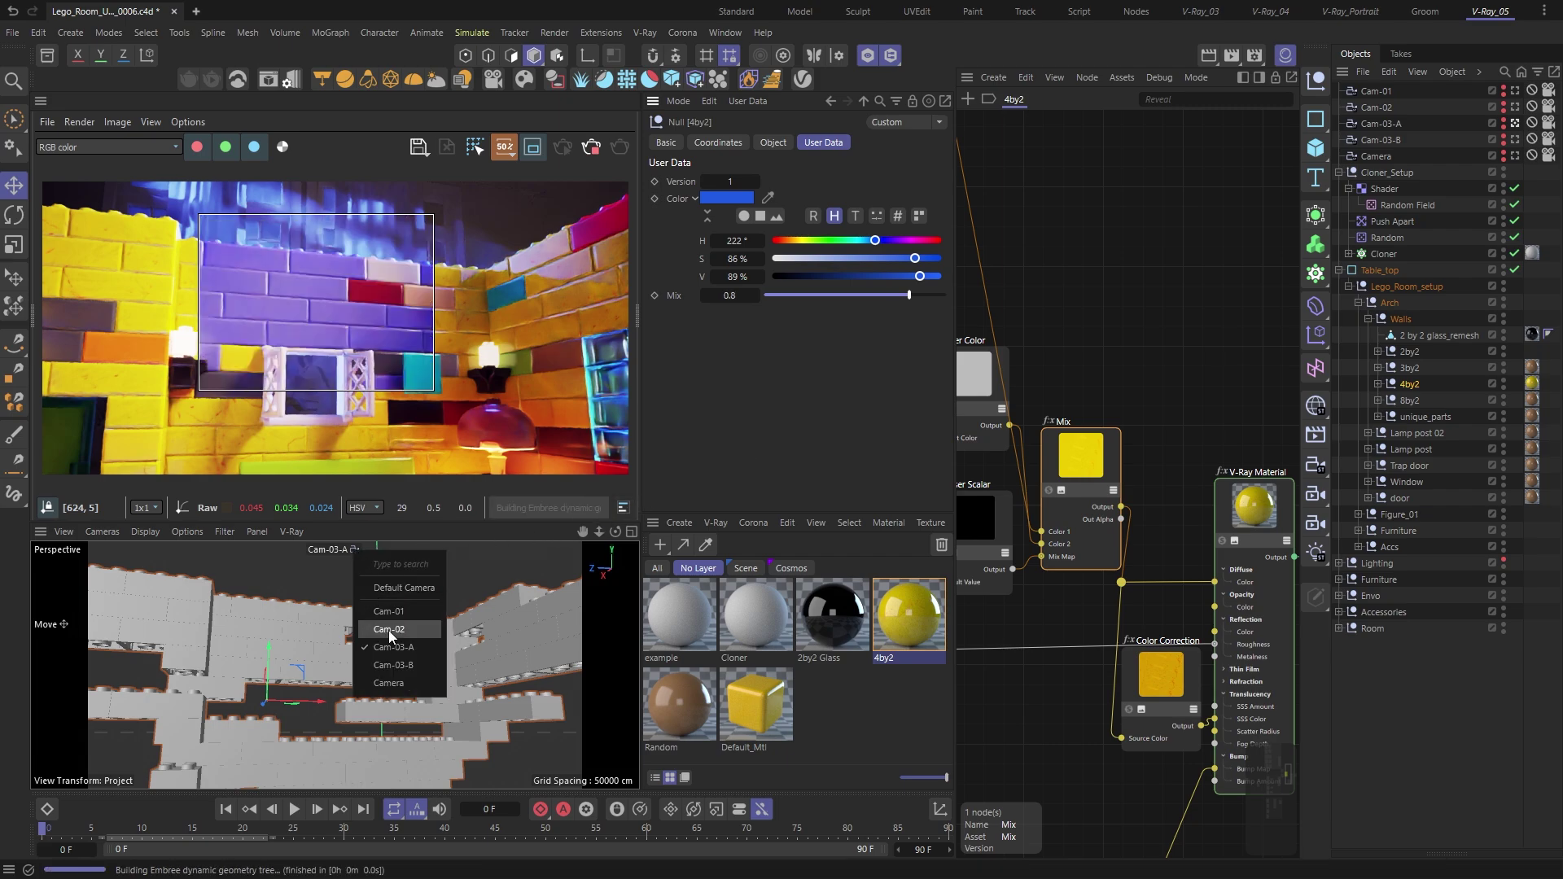
{"action": "left_click", "coordinate": [391, 661]}
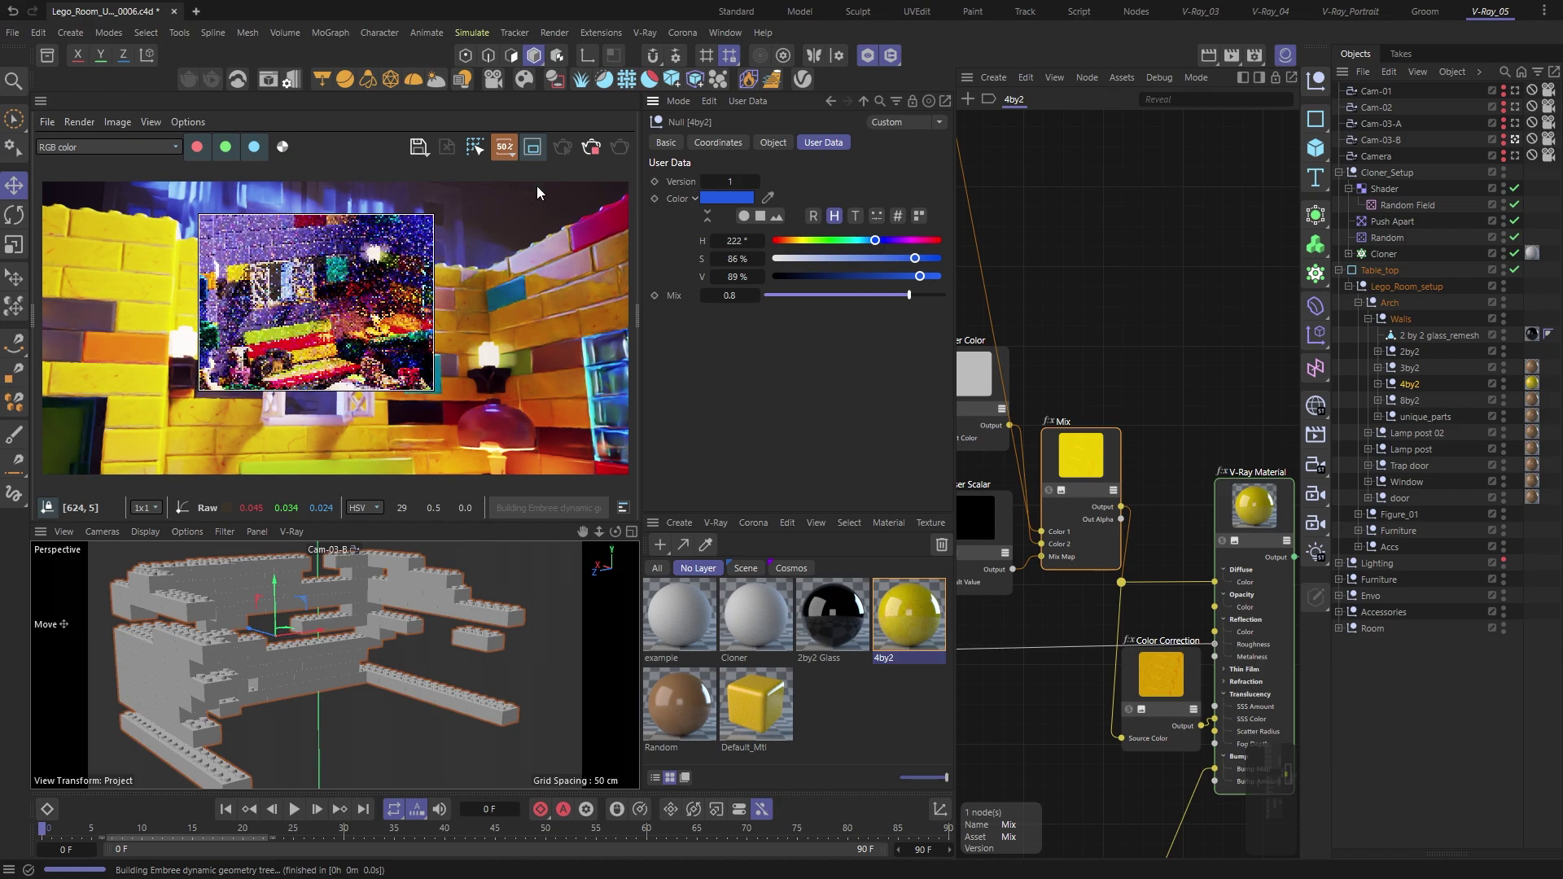
{"action": "left_click_drag", "start_coordinate": [808, 244], "coordinate": [847, 243]}
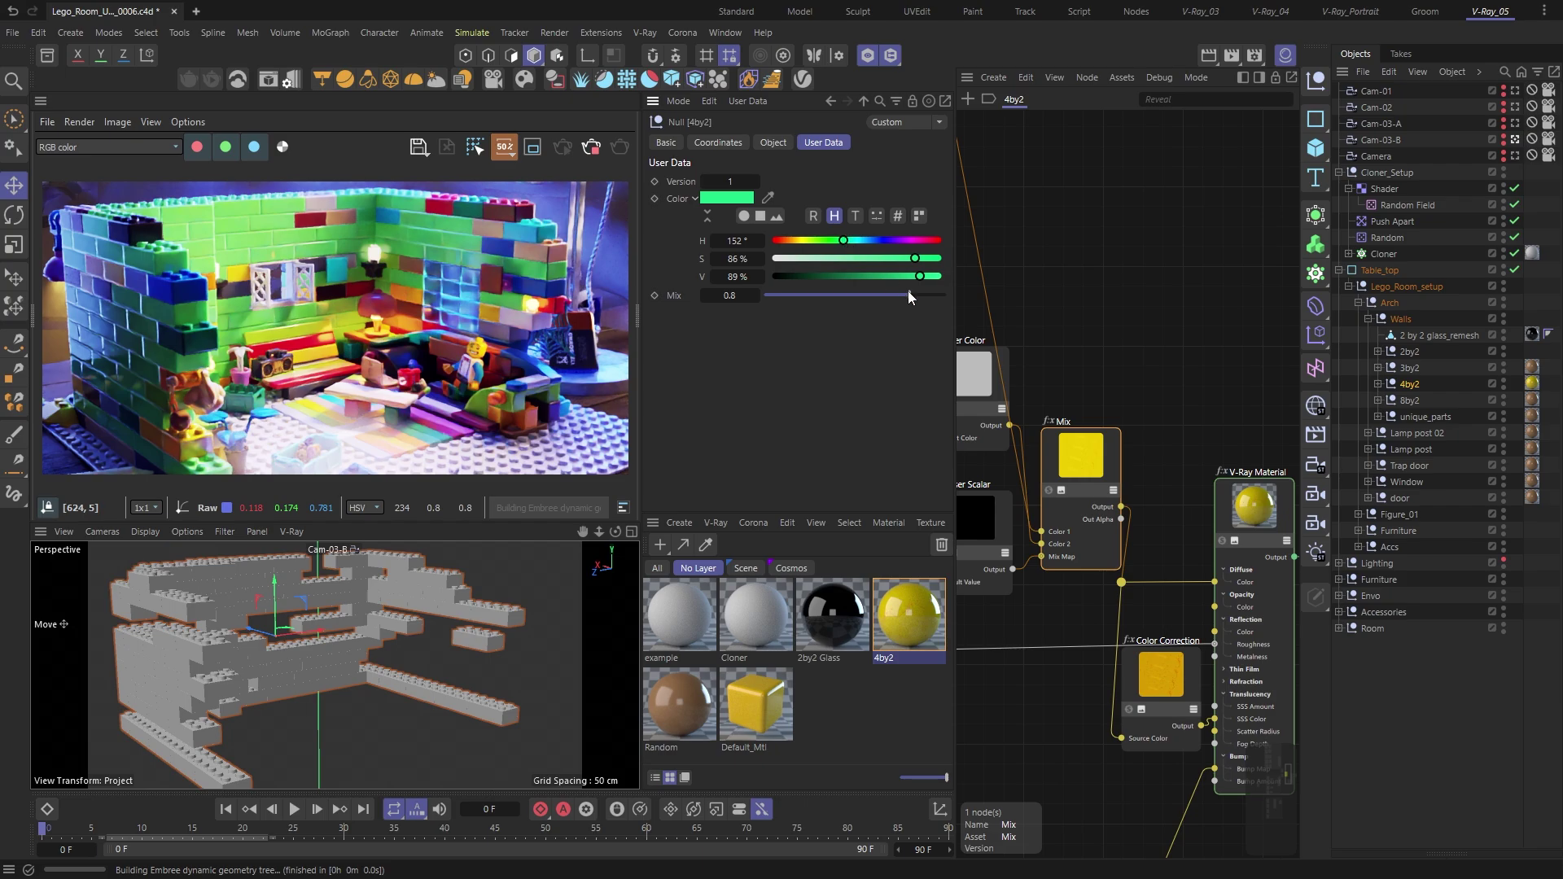
{"action": "left_click_drag", "start_coordinate": [909, 295], "coordinate": [749, 306]}
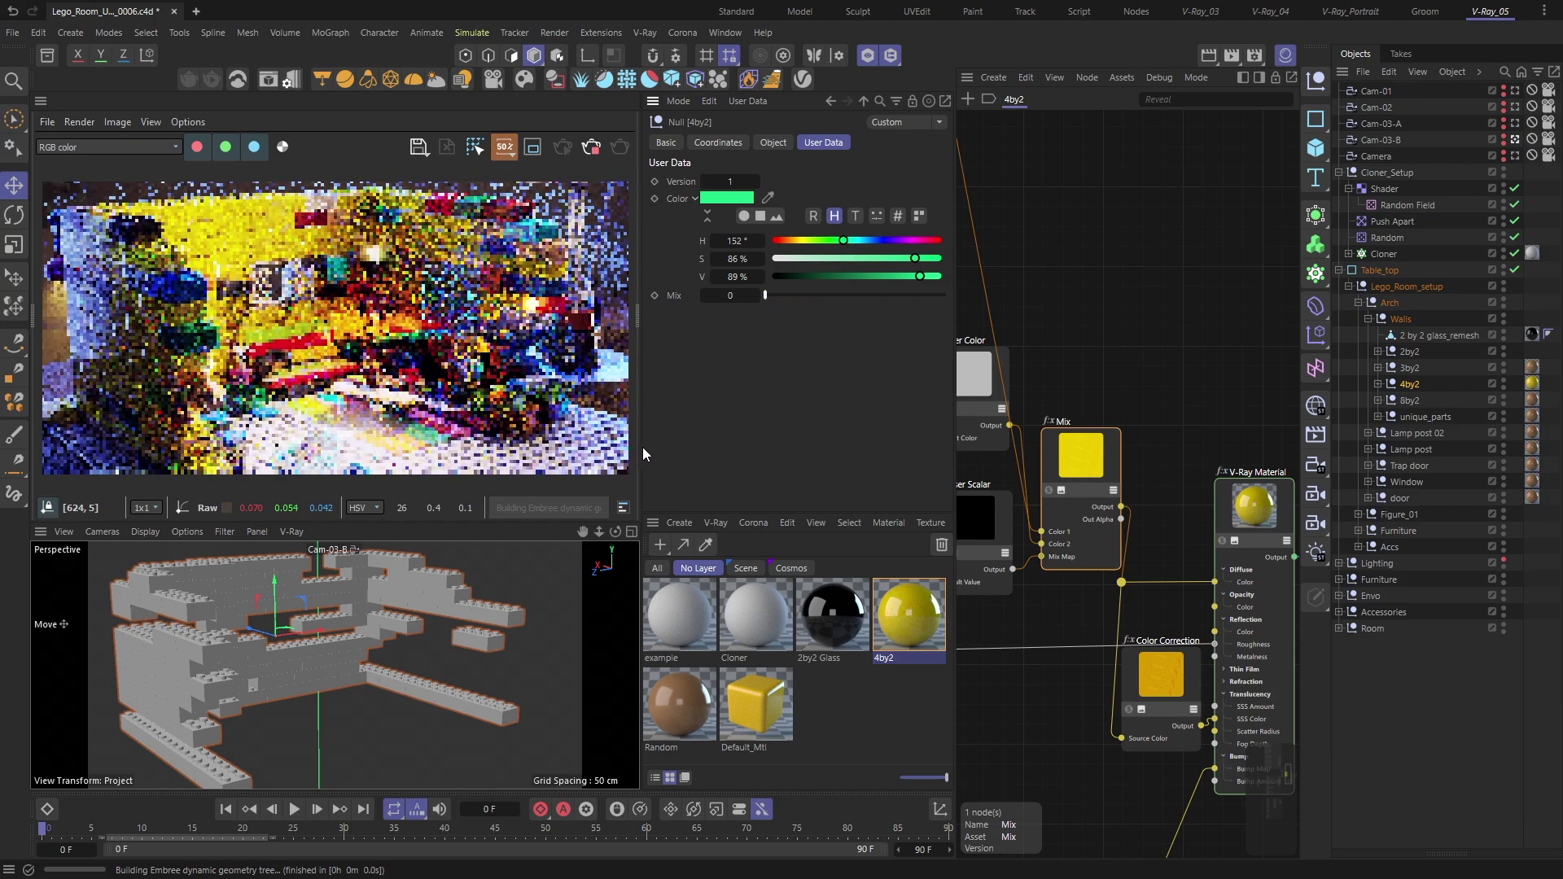
Step: Switch the viewport to the camera named Camera and turn off viewport solo so the whole scene is displayed
{"action": "left_click", "coordinate": [334, 551]}
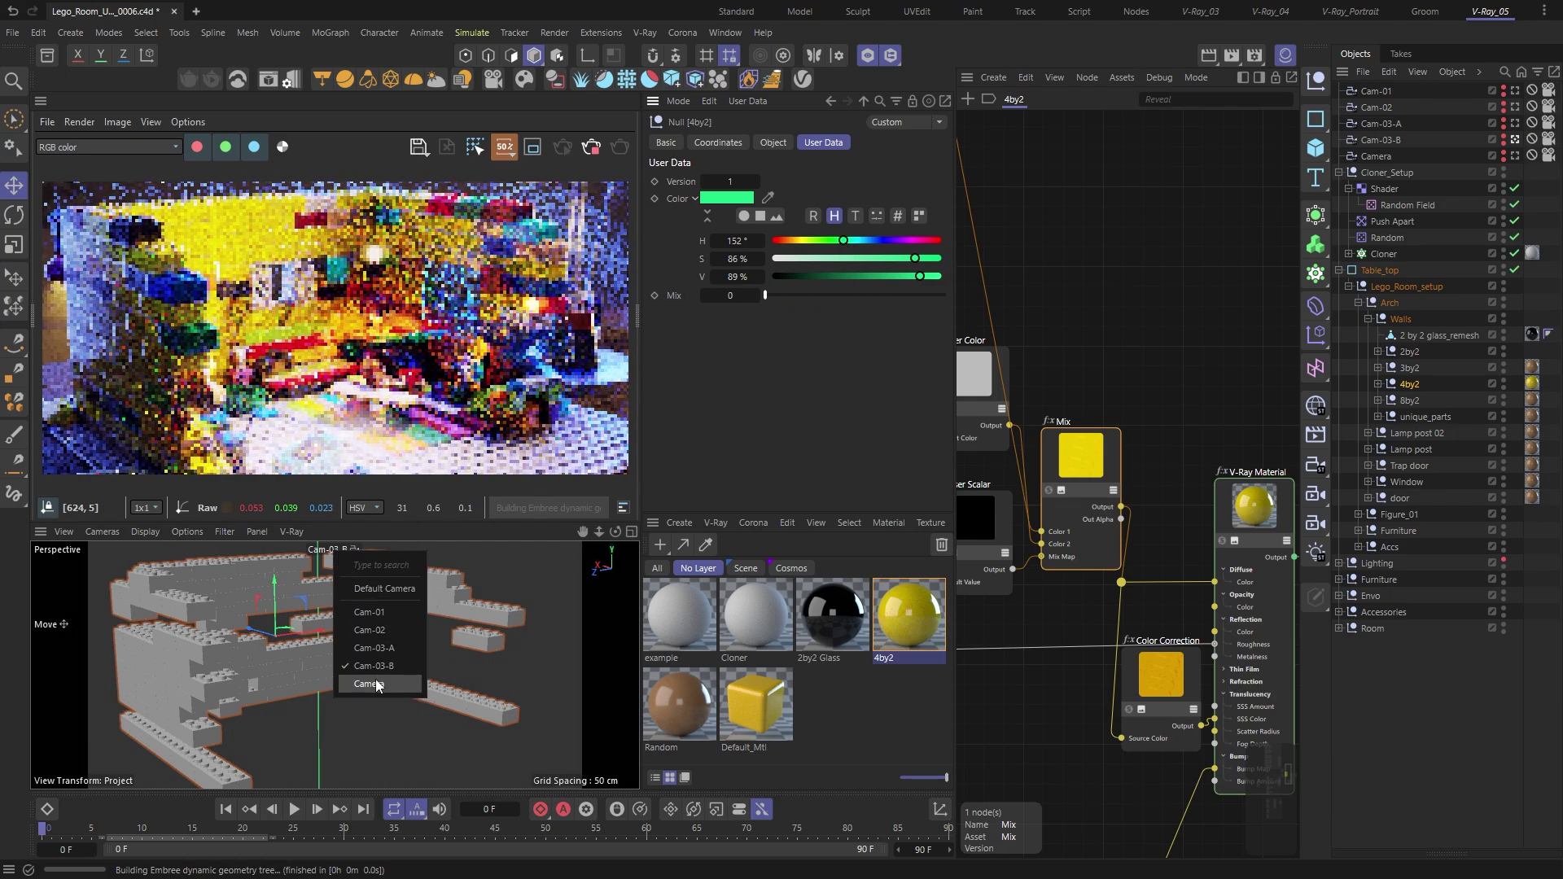
{"action": "left_click", "coordinate": [374, 684]}
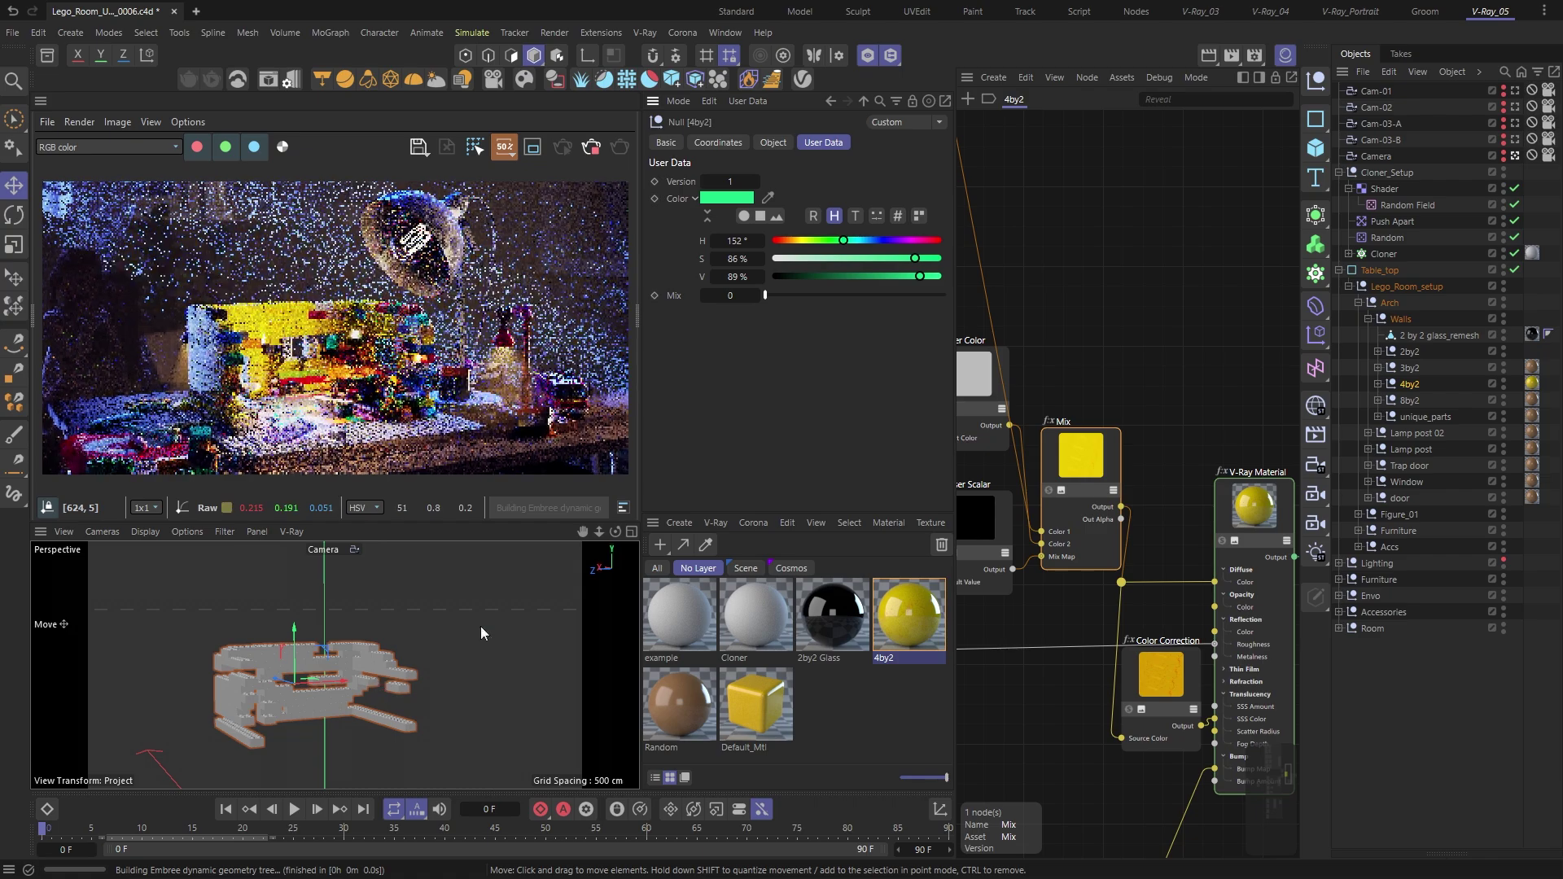
{"action": "left_click", "coordinate": [868, 56]}
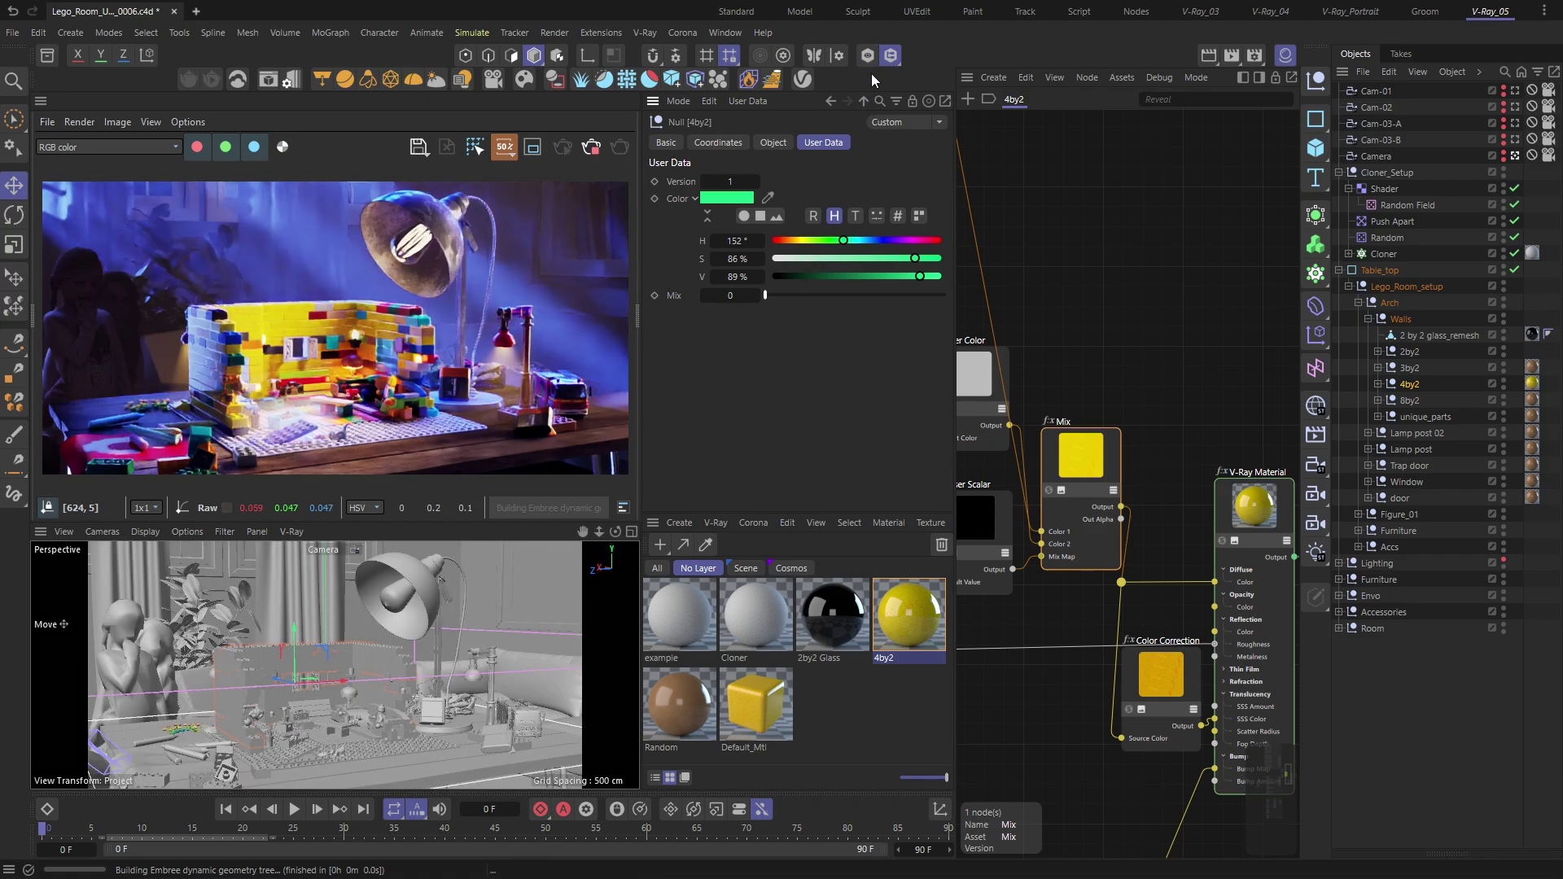